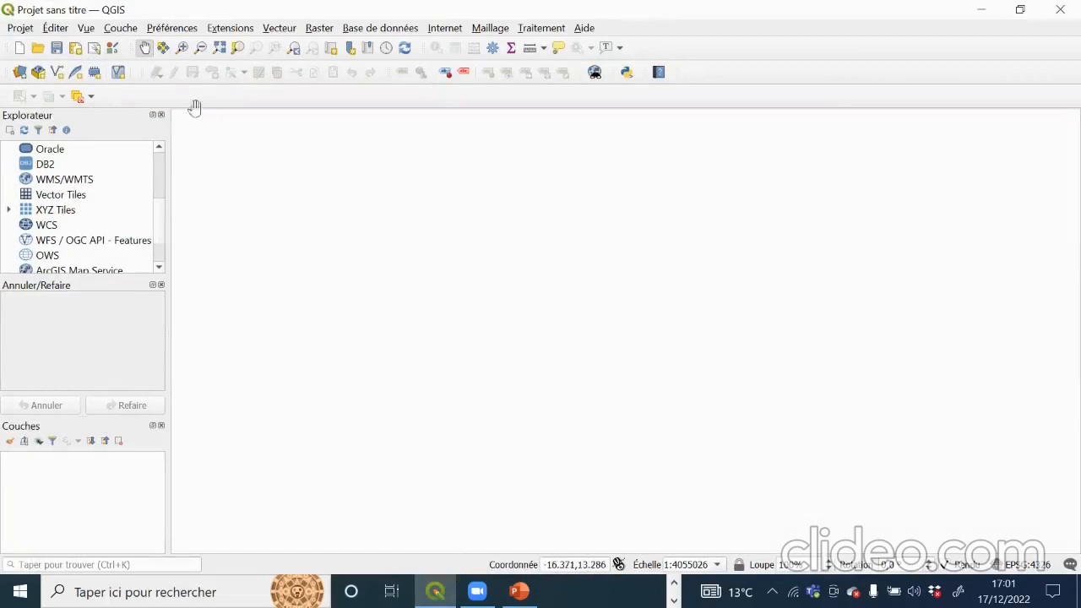
Step: Open Ajouter une couche vecteur from the Couche menu, then switch to the web browser
click(125, 29)
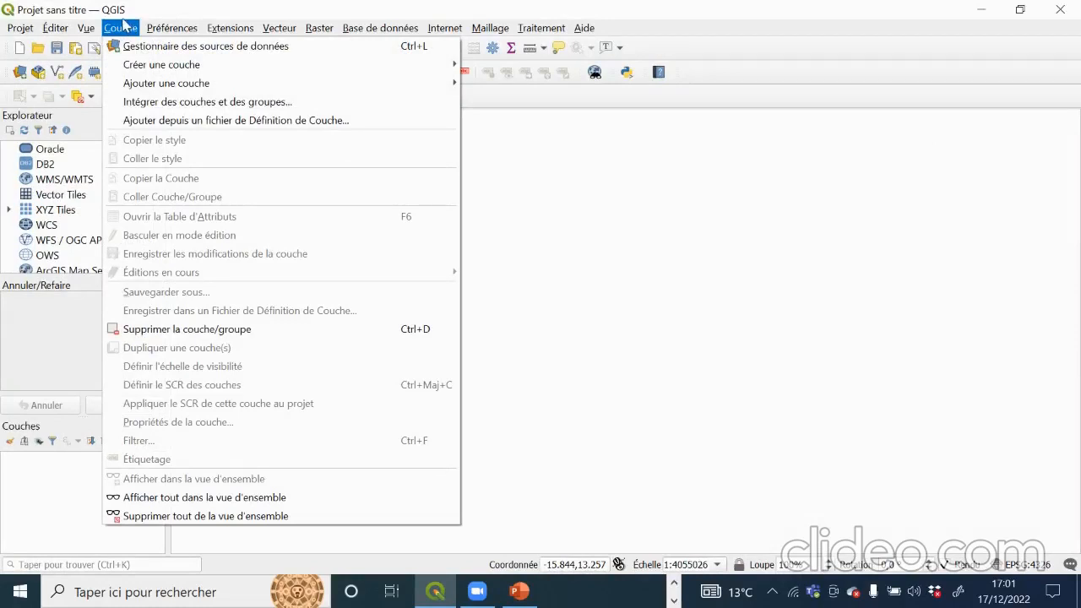
mouse_move(158, 83)
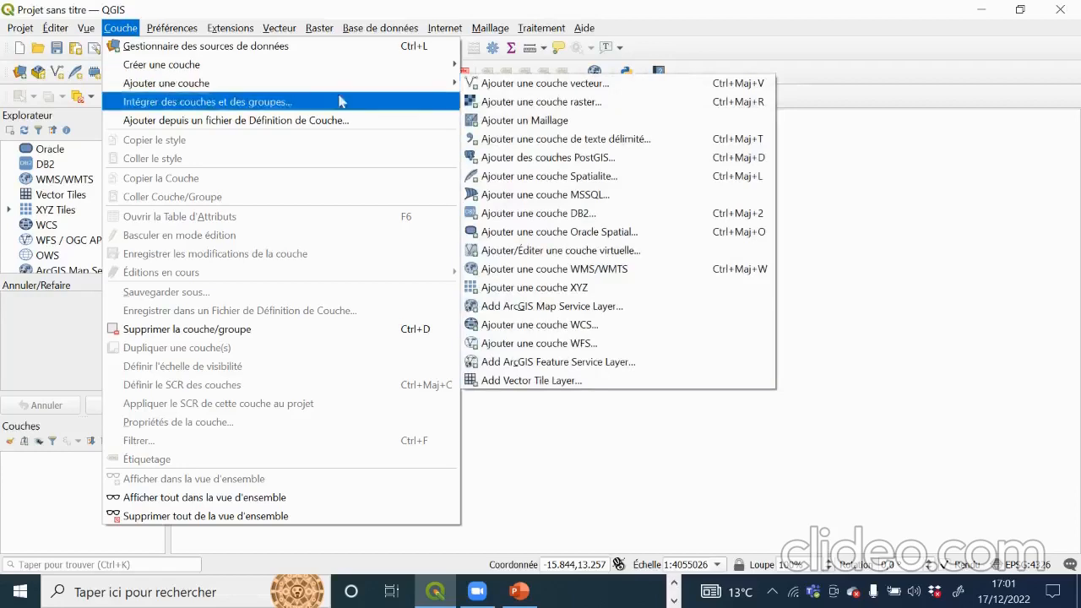
click(561, 84)
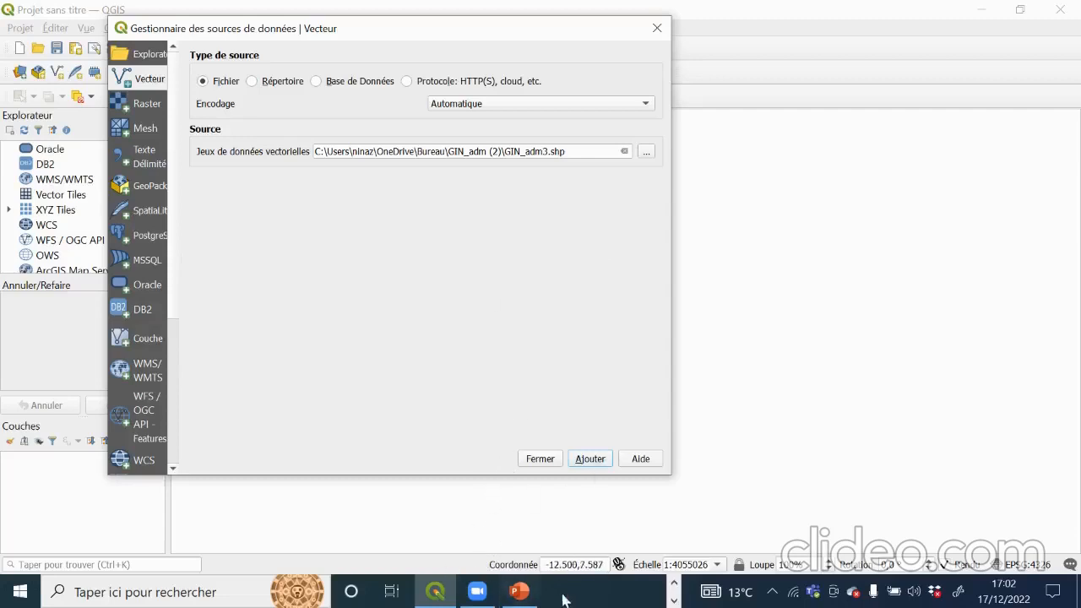
click(674, 601)
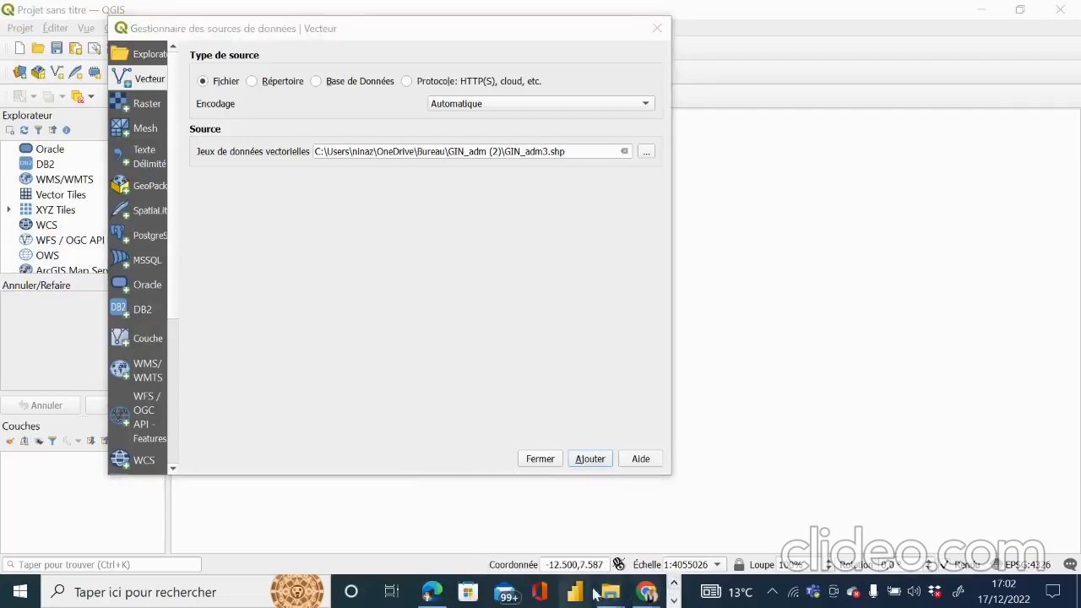
click(431, 592)
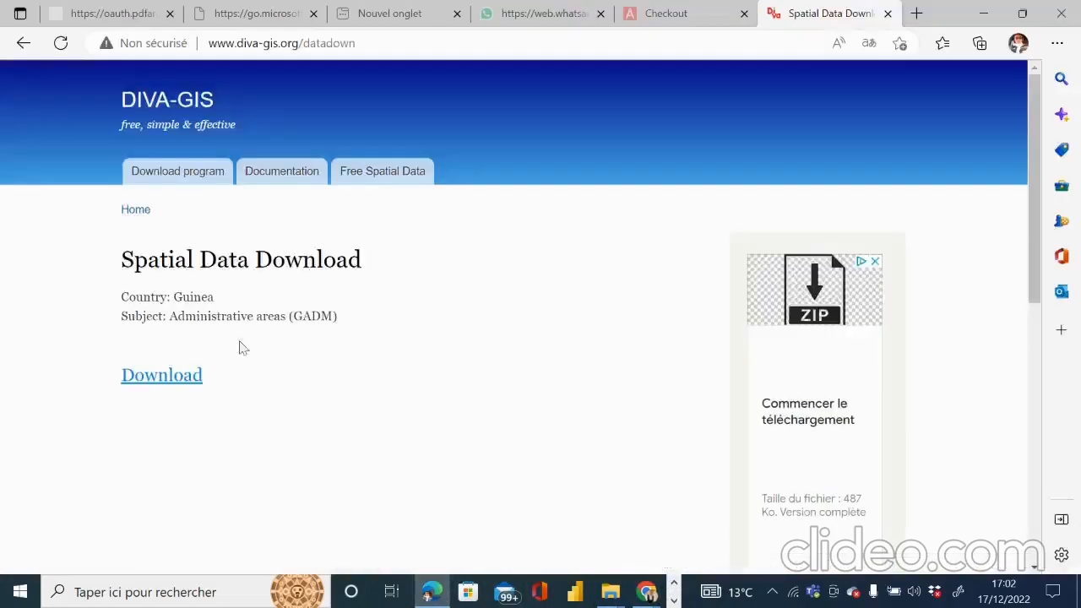
Step: Download the Guinea administrative areas as GIN_adm (3).zip and show it in its folder
click(173, 378)
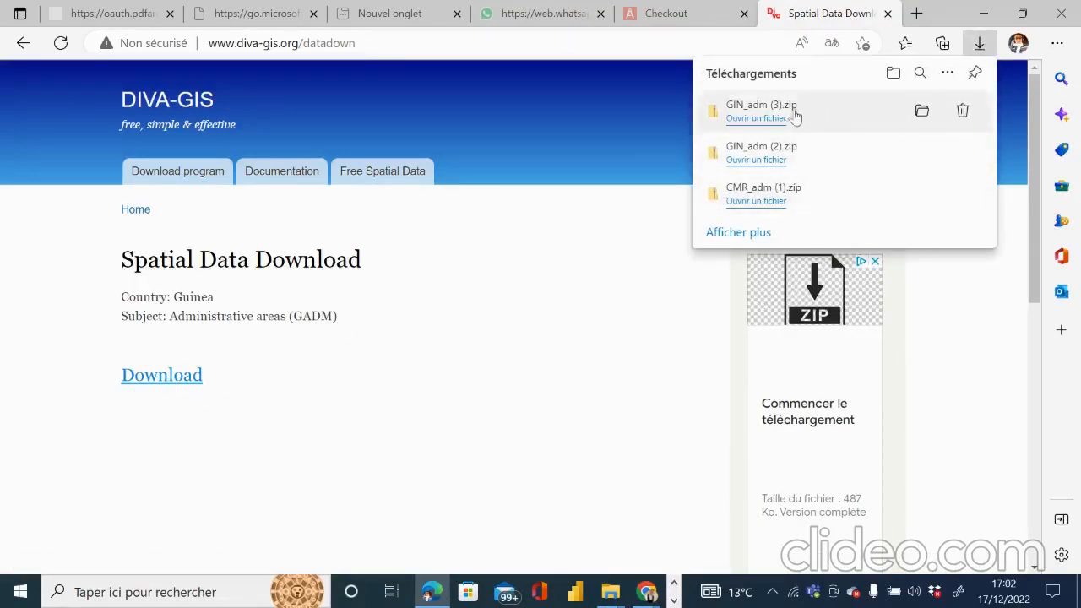
click(841, 112)
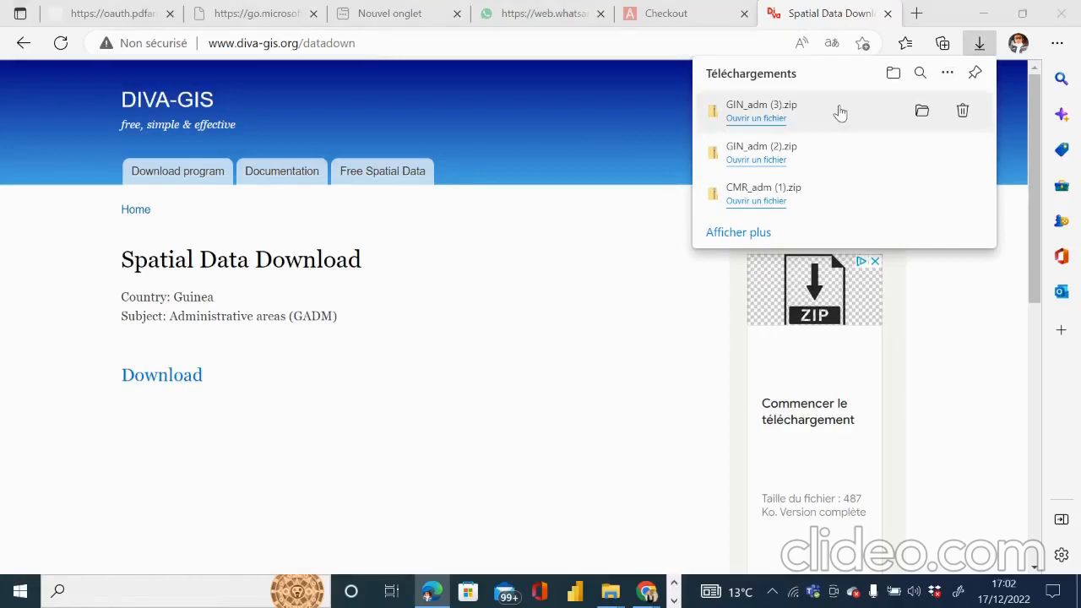
click(917, 110)
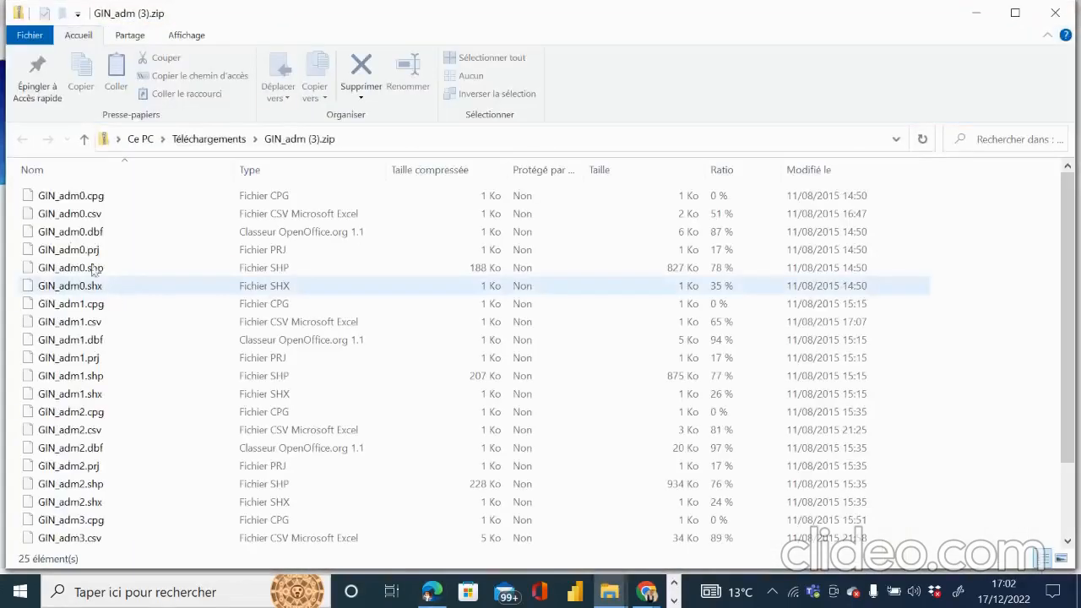
Step: Extract GIN_adm (3).zip from Téléchargements into a new GIN_adm (3) folder
click(209, 139)
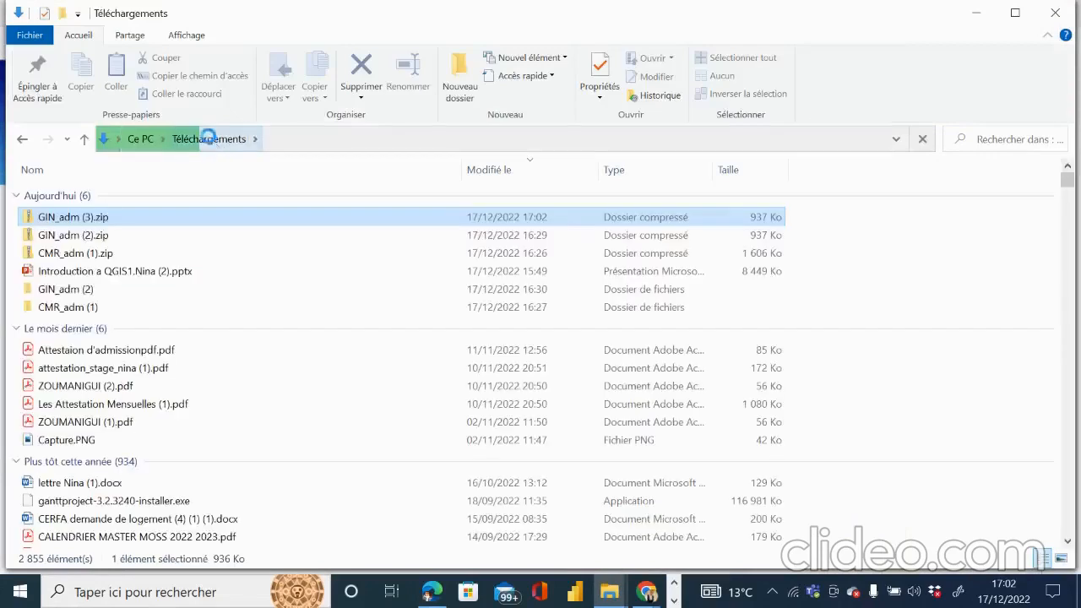
right_click(100, 222)
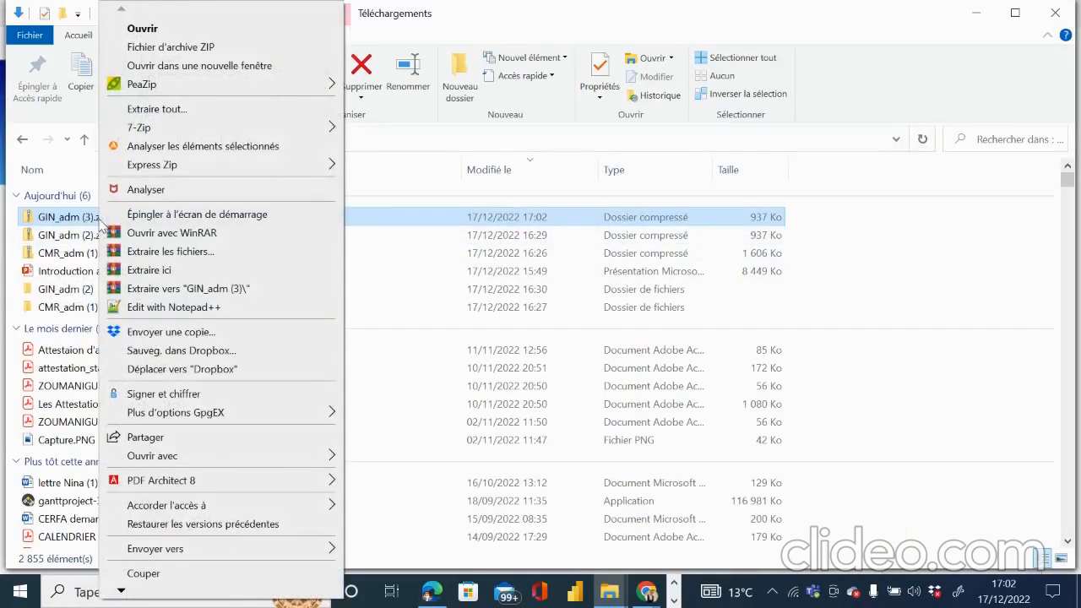
click(178, 110)
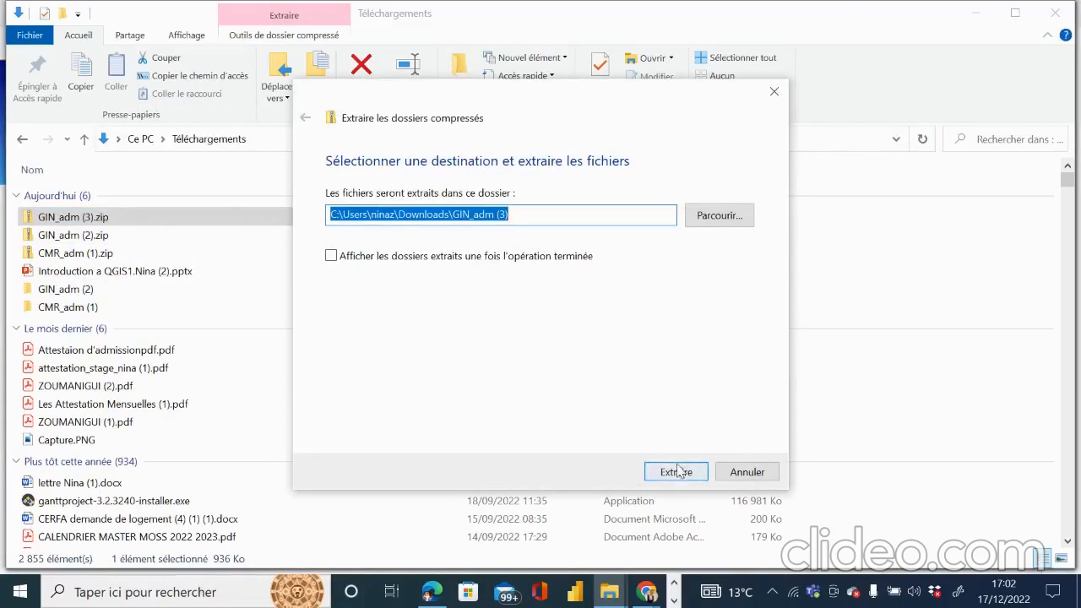
click(676, 471)
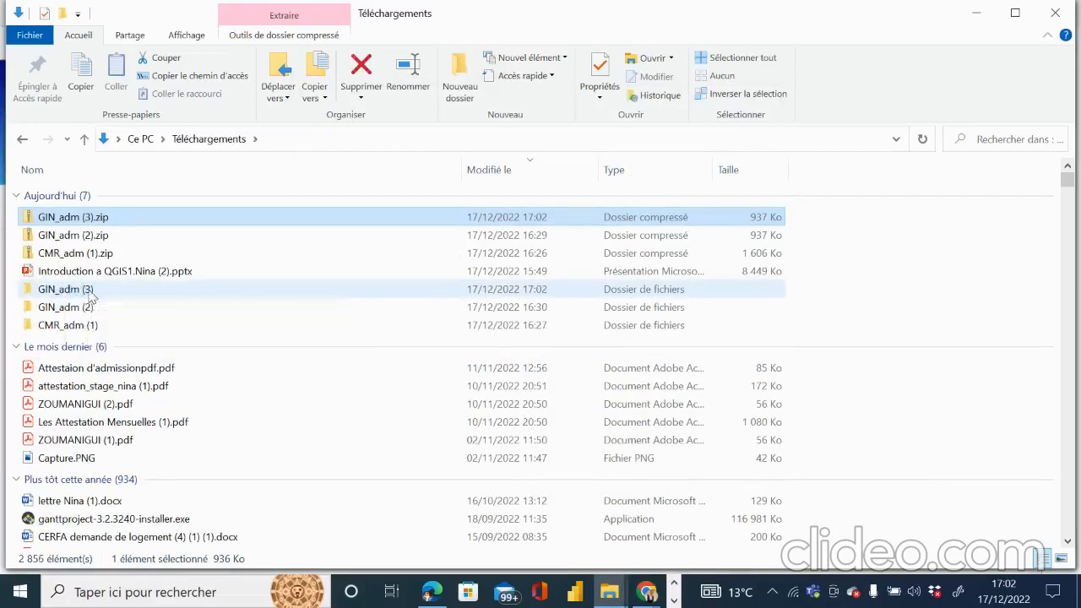
click(88, 289)
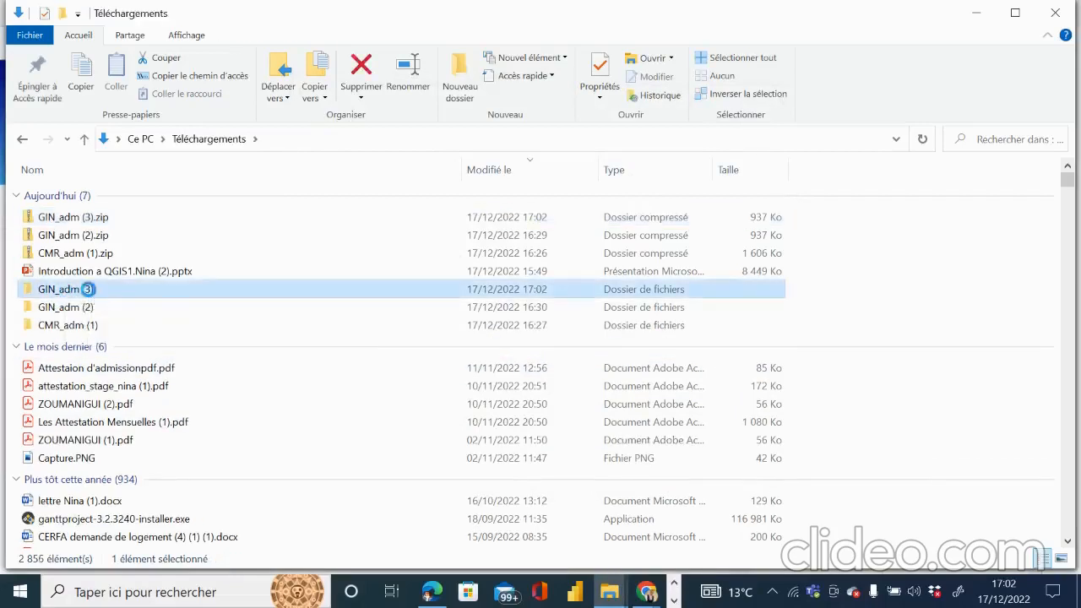
Step: Minimize the Explorer windows, the DIVA-GIS browser window and QGIS
click(976, 15)
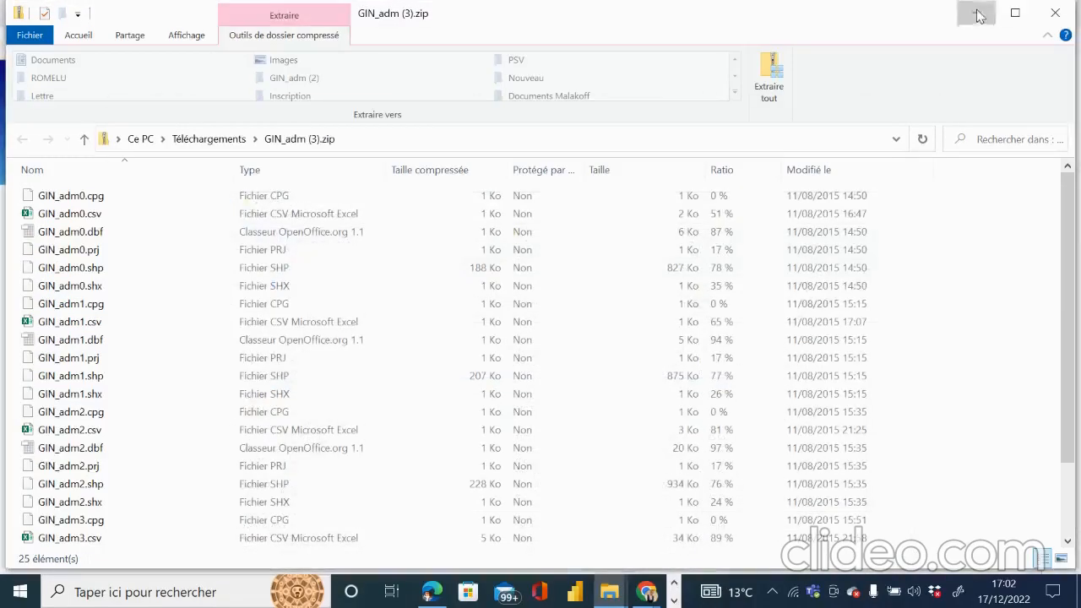
click(978, 16)
click(978, 16)
click(979, 14)
click(979, 15)
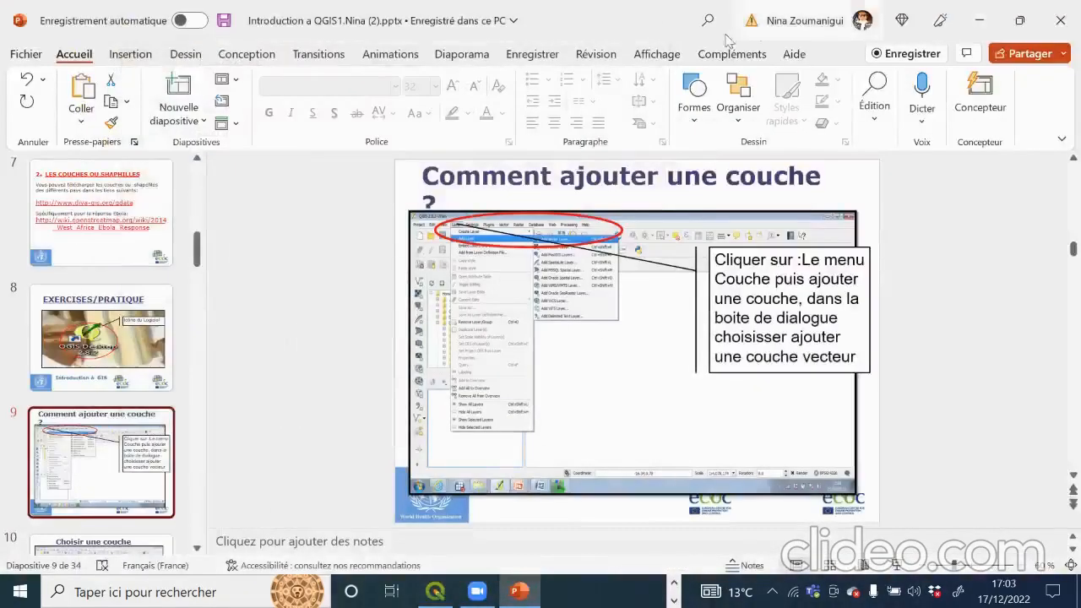
Step: Minimize PowerPoint, the browser, Zoom and the GIN_adm (2) folder, then bring QGIS forward
click(979, 20)
click(978, 13)
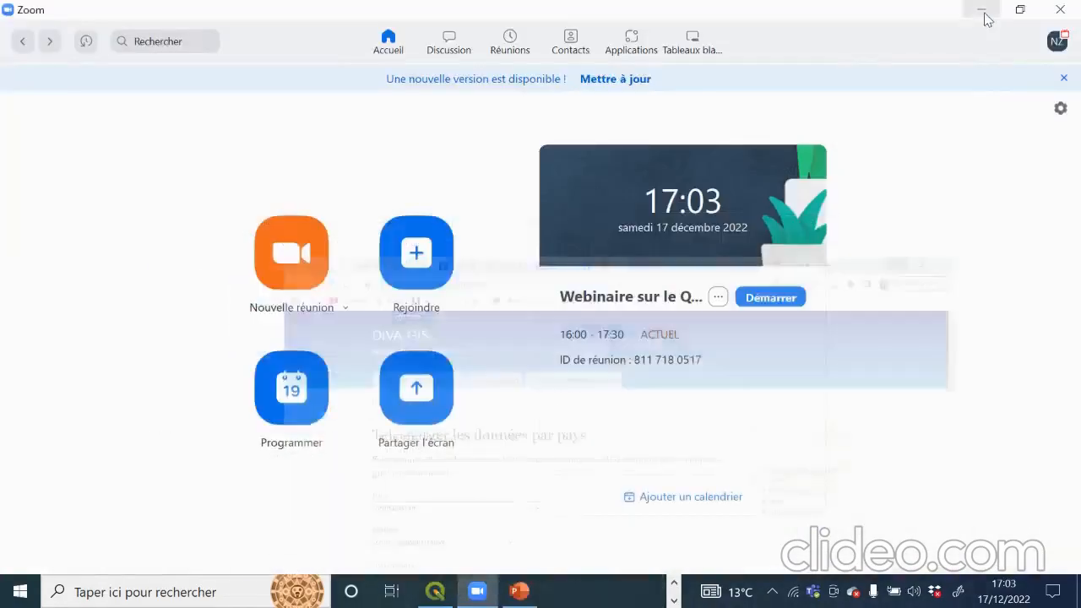
click(982, 12)
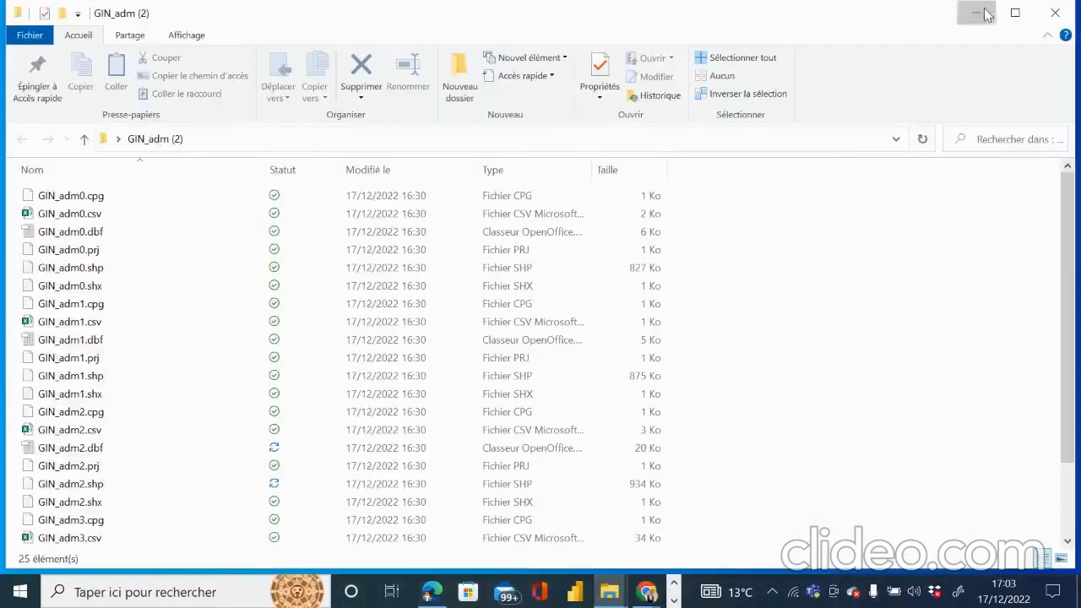
click(980, 12)
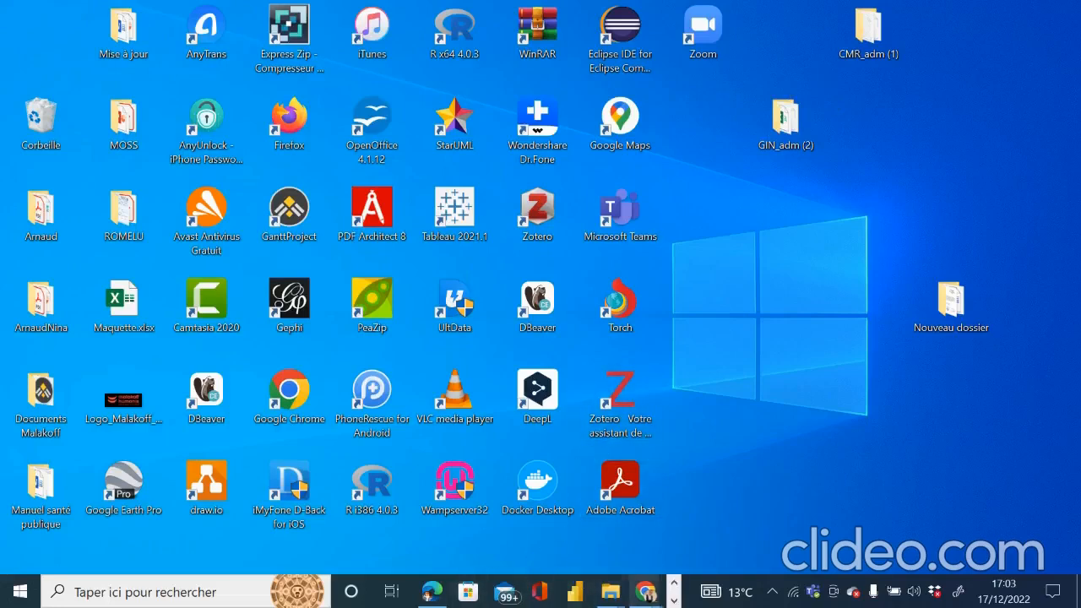
click(674, 602)
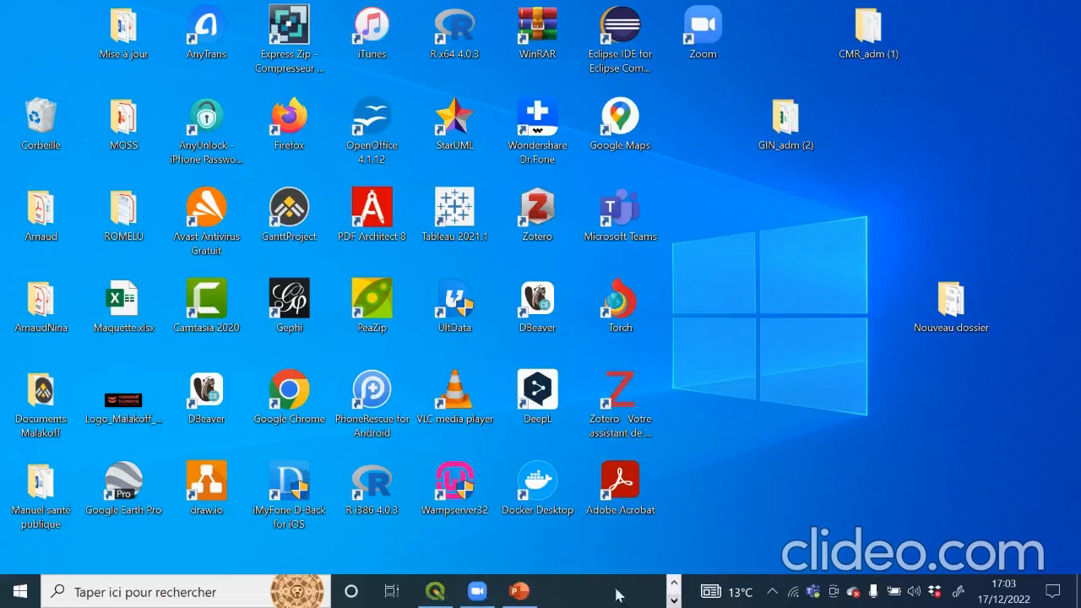
click(435, 591)
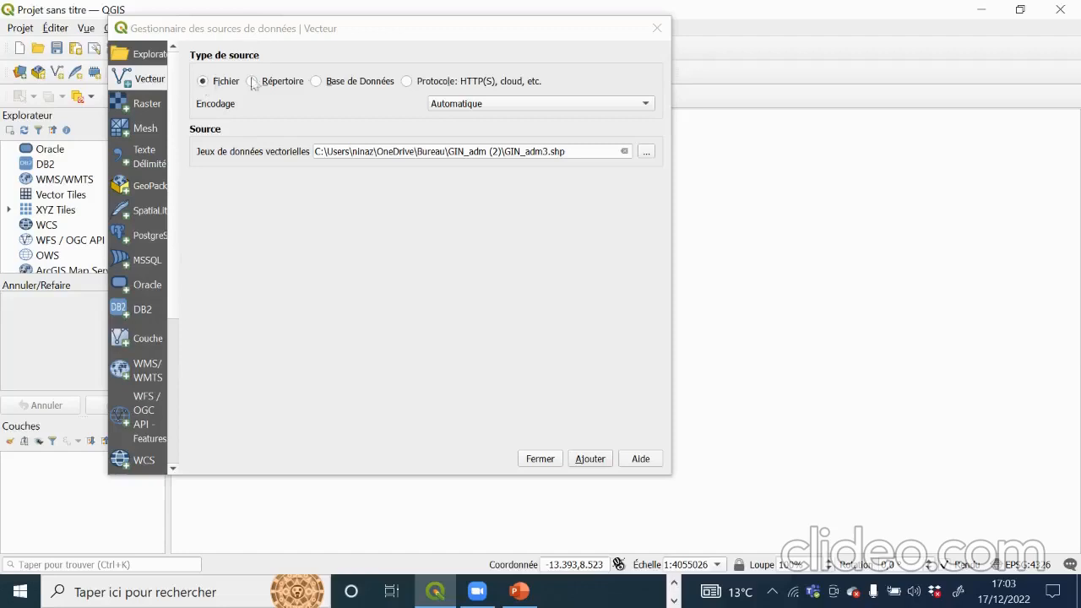
Step: Browse to the desktop GIN_adm (2) folder and pick GIN_adm0.shp as the vector source
click(646, 152)
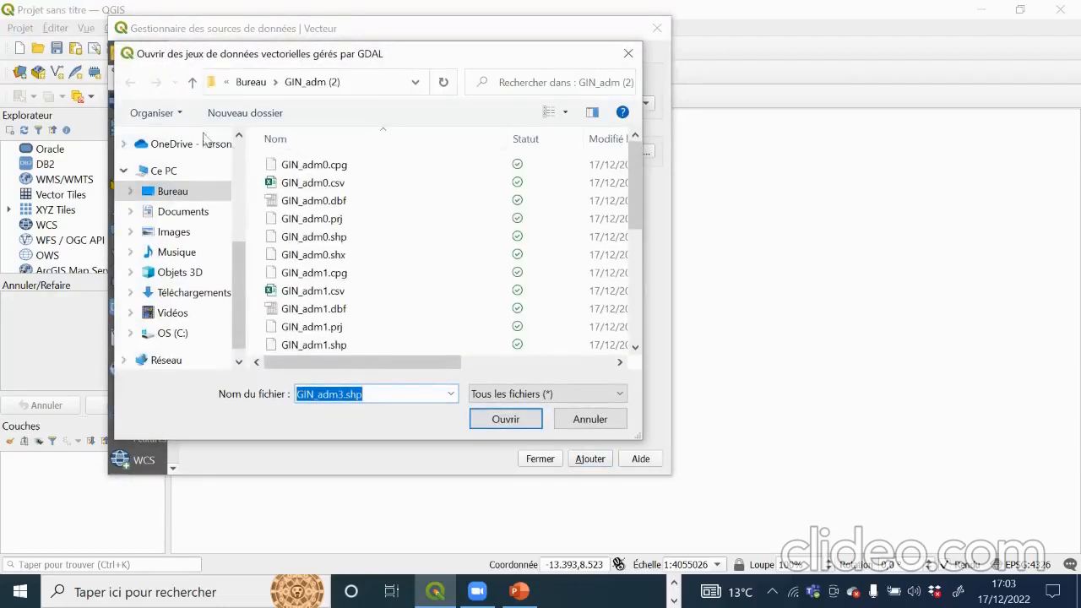
click(165, 192)
scroll(379, 243, down, 1)
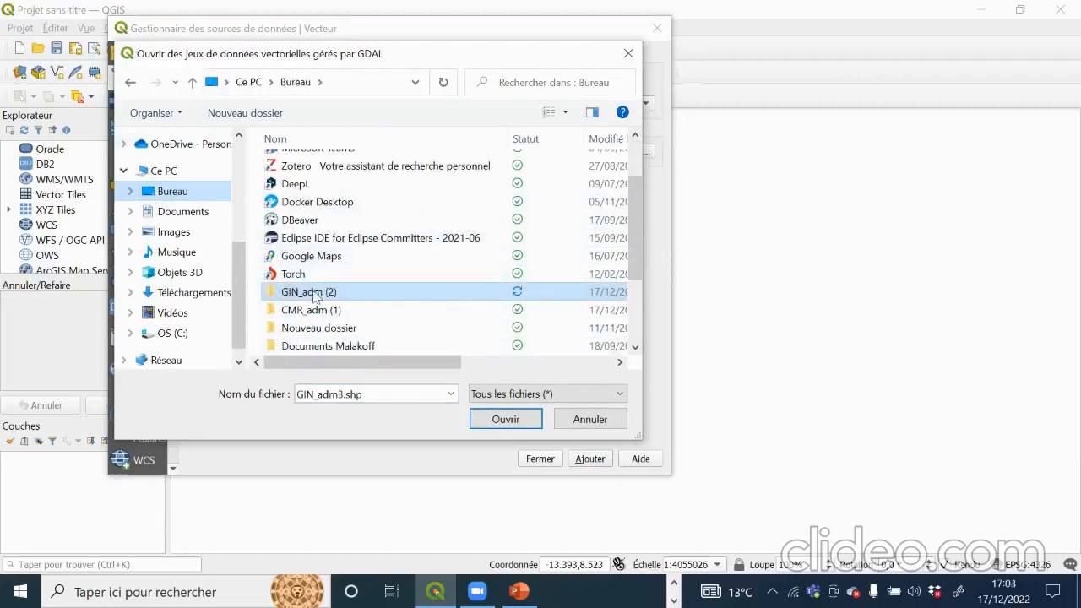
click(342, 295)
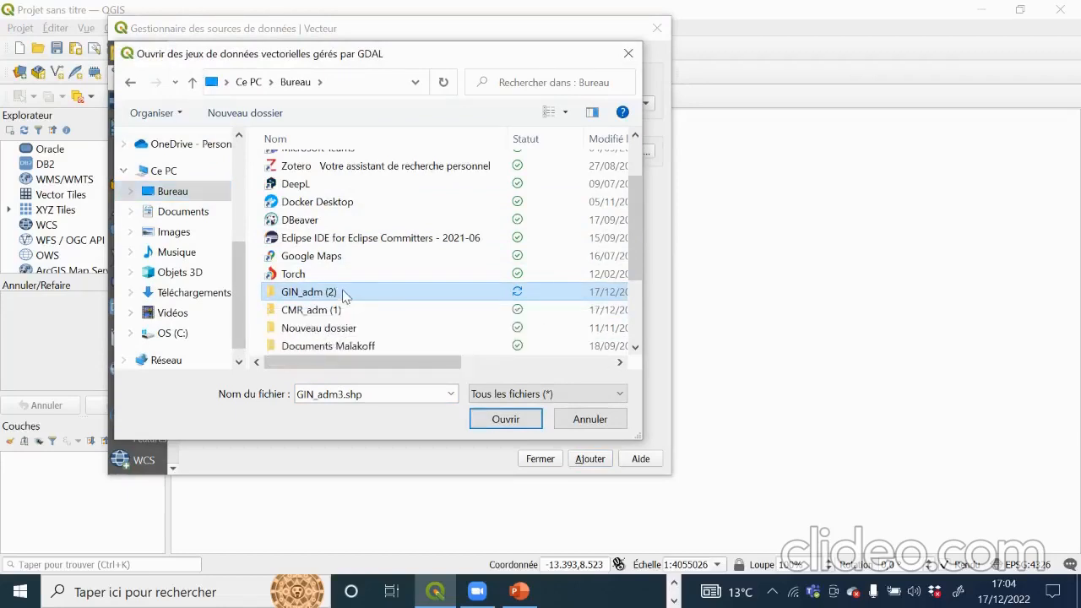
double_click(369, 296)
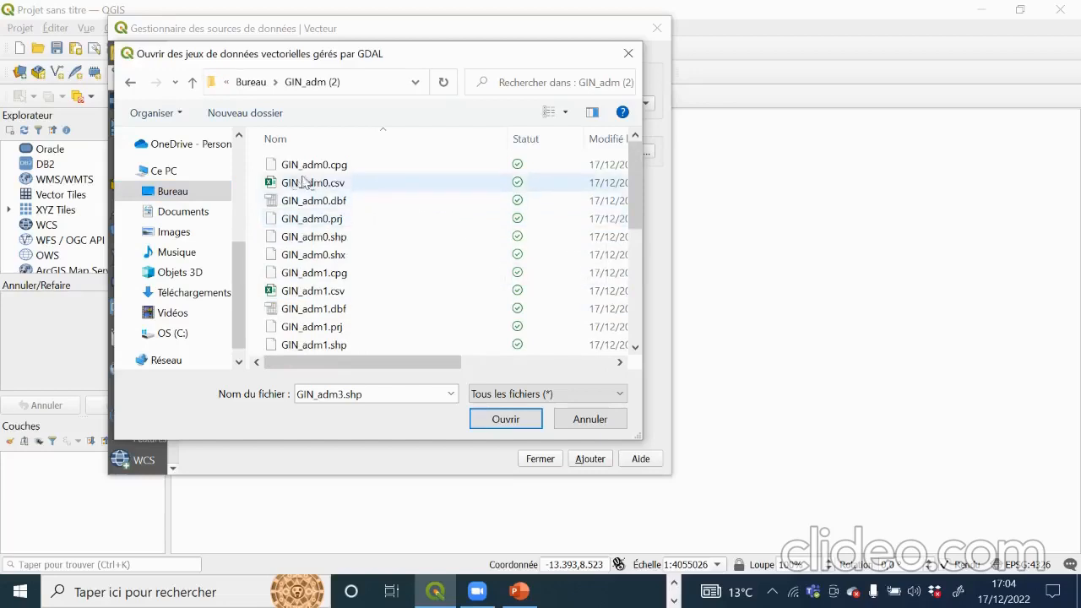
scroll(311, 203, down, 4)
scroll(312, 235, up, 4)
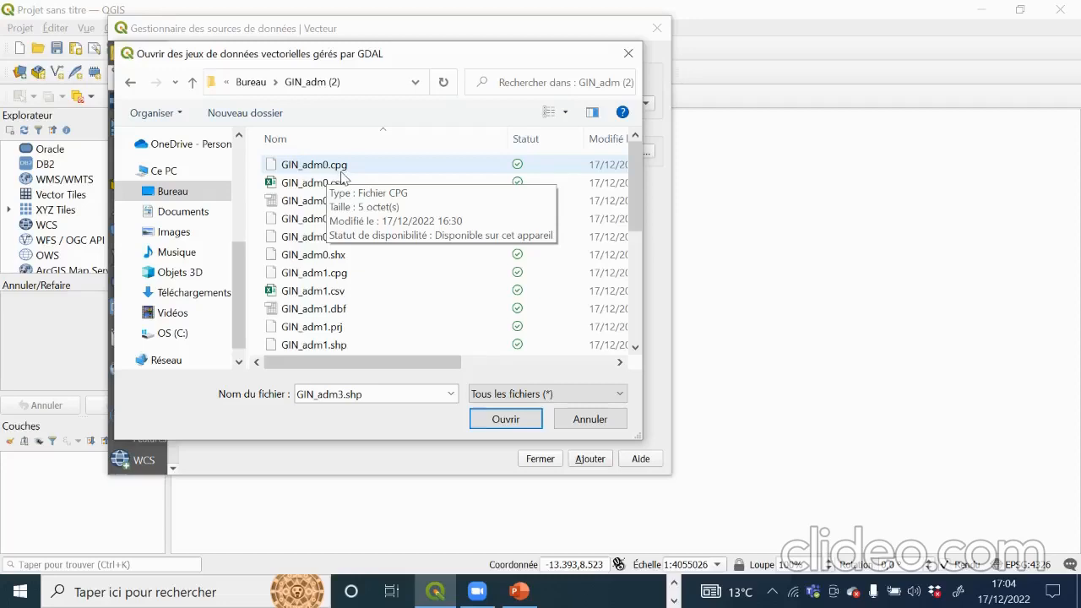
click(344, 191)
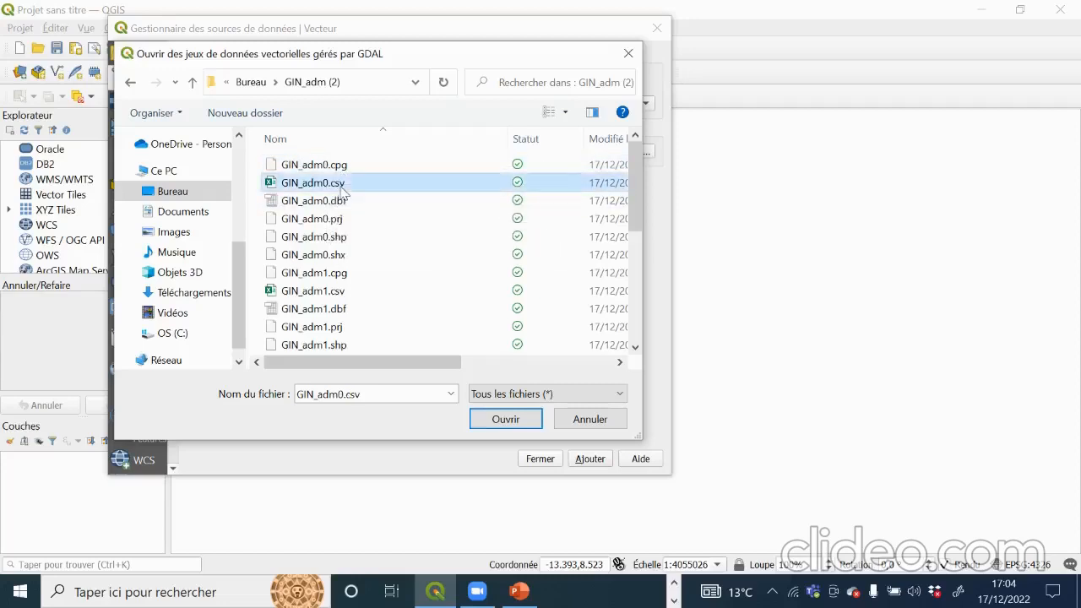
click(316, 204)
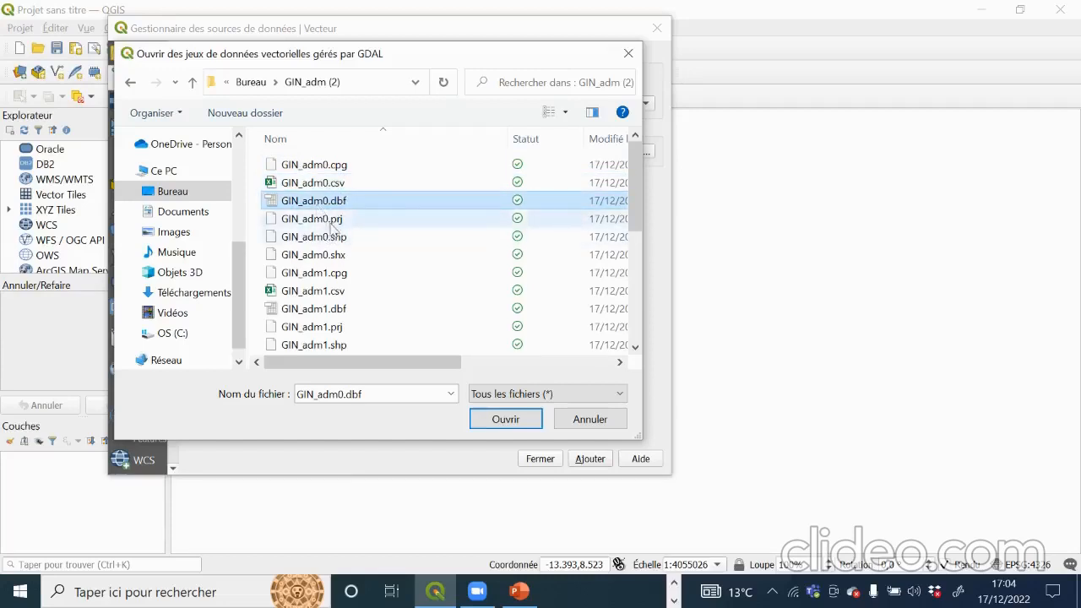
click(331, 222)
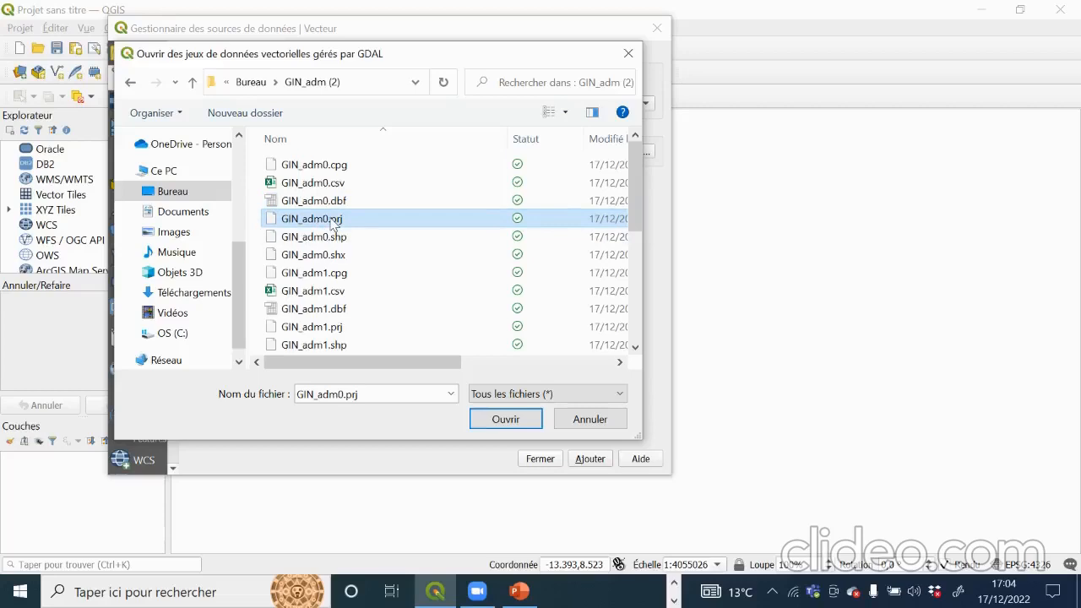
click(329, 238)
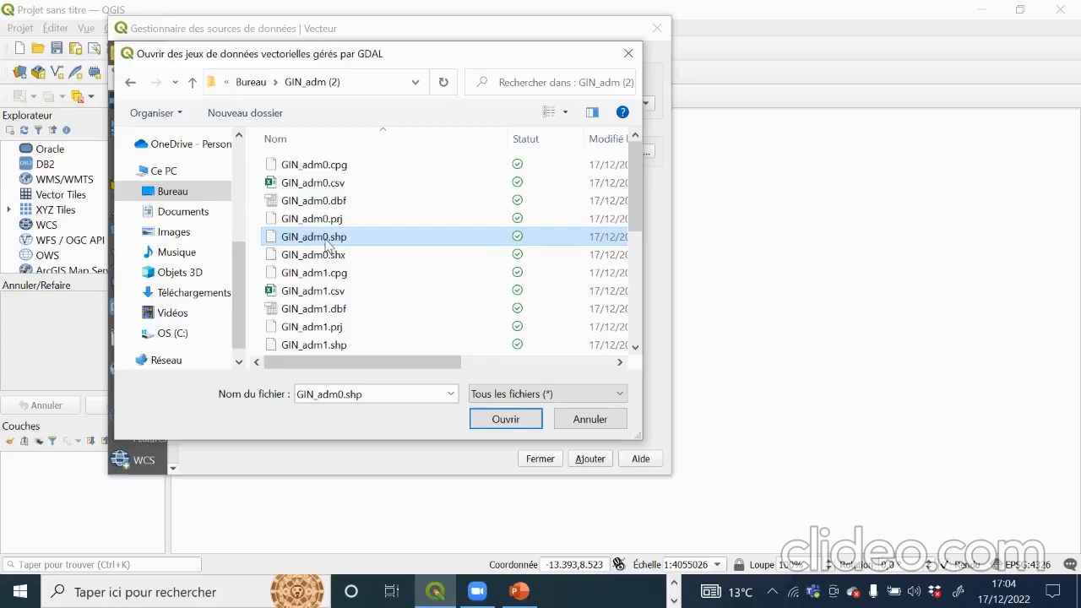
click(517, 417)
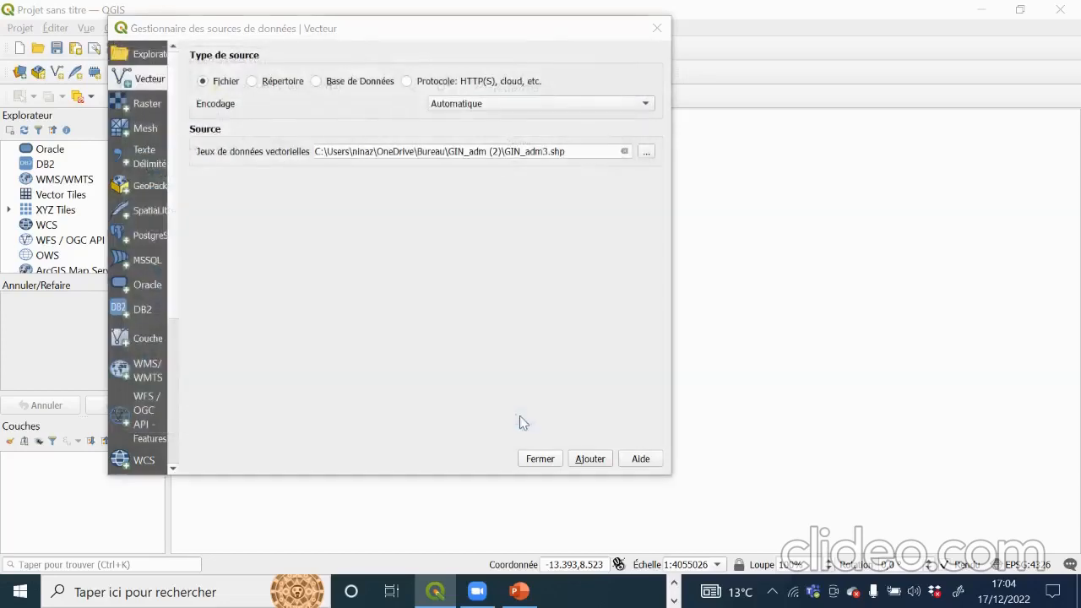
Step: Add GIN_adm0 to the map, close the Data Source Manager, and pan to centre Guinea
click(593, 459)
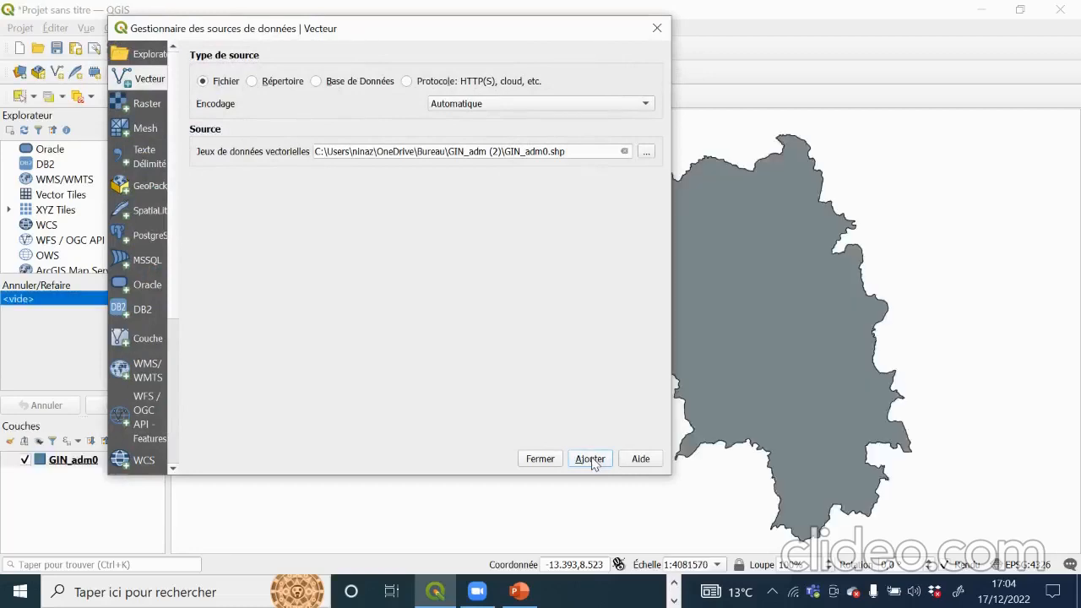
click(664, 31)
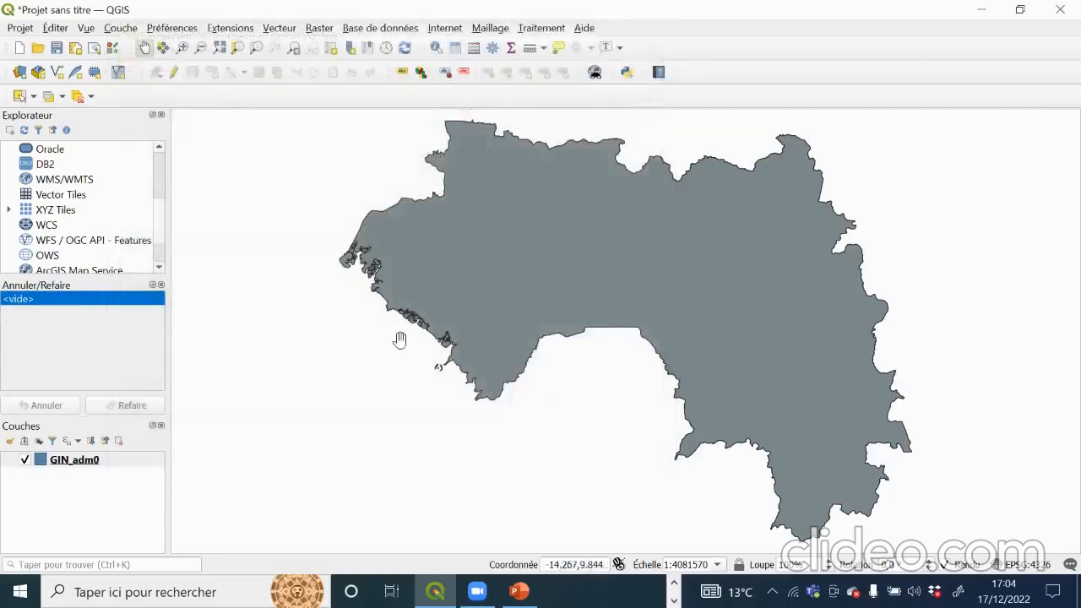
drag(593, 184, 540, 265)
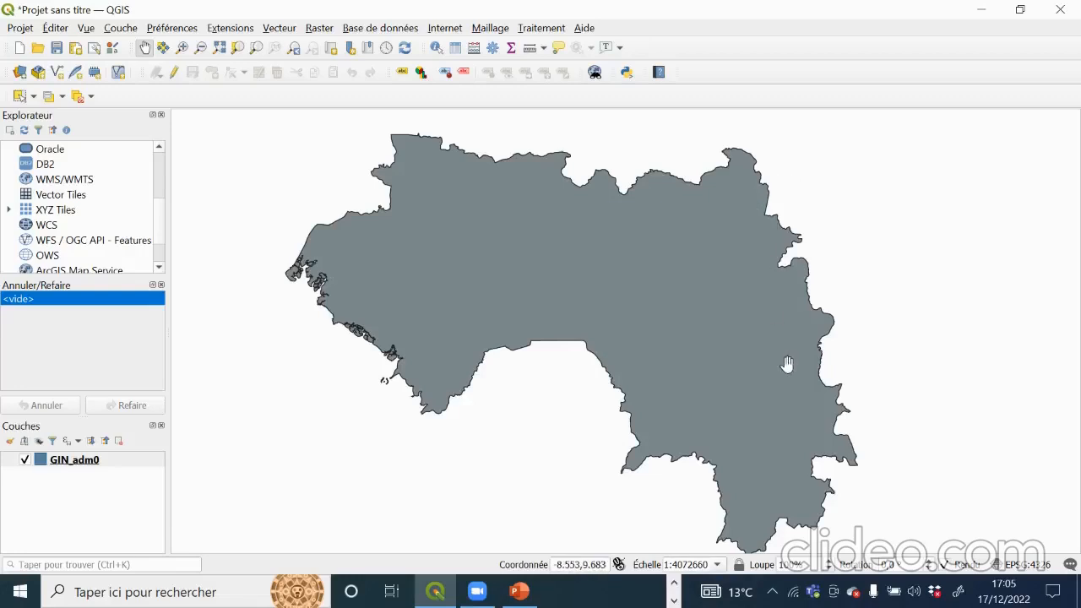
drag(128, 195, 128, 205)
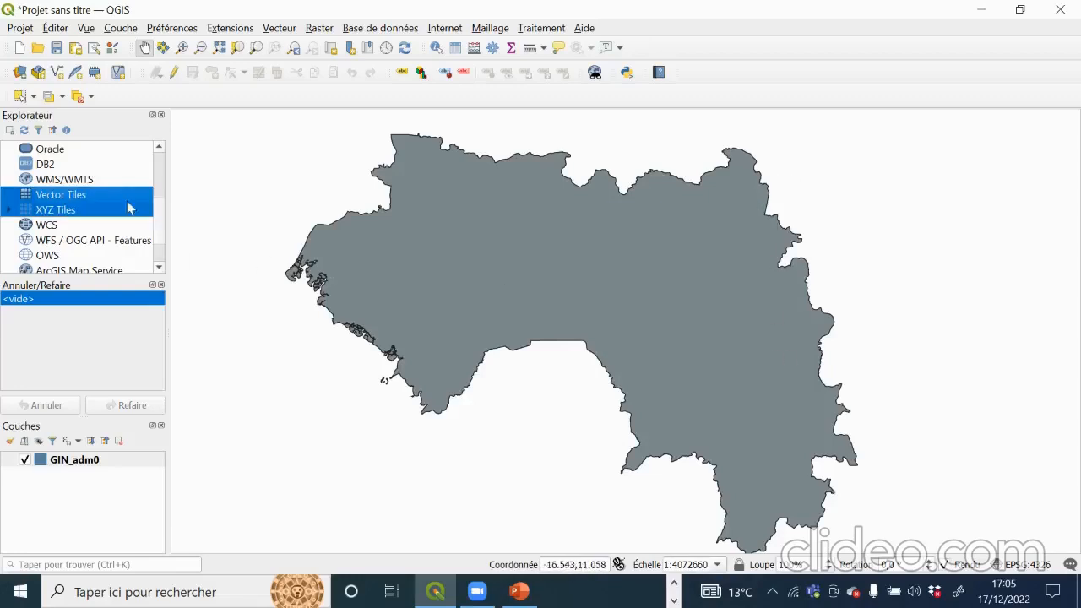
Step: Load GIN_adm1.shp through Ajouter une couche vecteur, then close the Data Source Manager
click(121, 27)
mouse_move(171, 28)
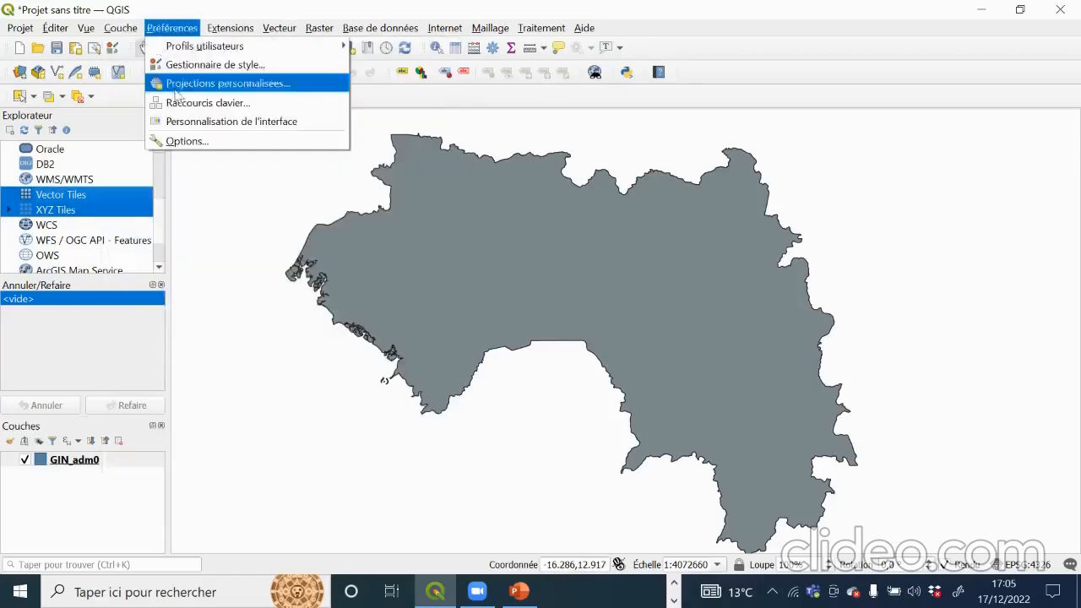
mouse_move(121, 27)
mouse_move(144, 85)
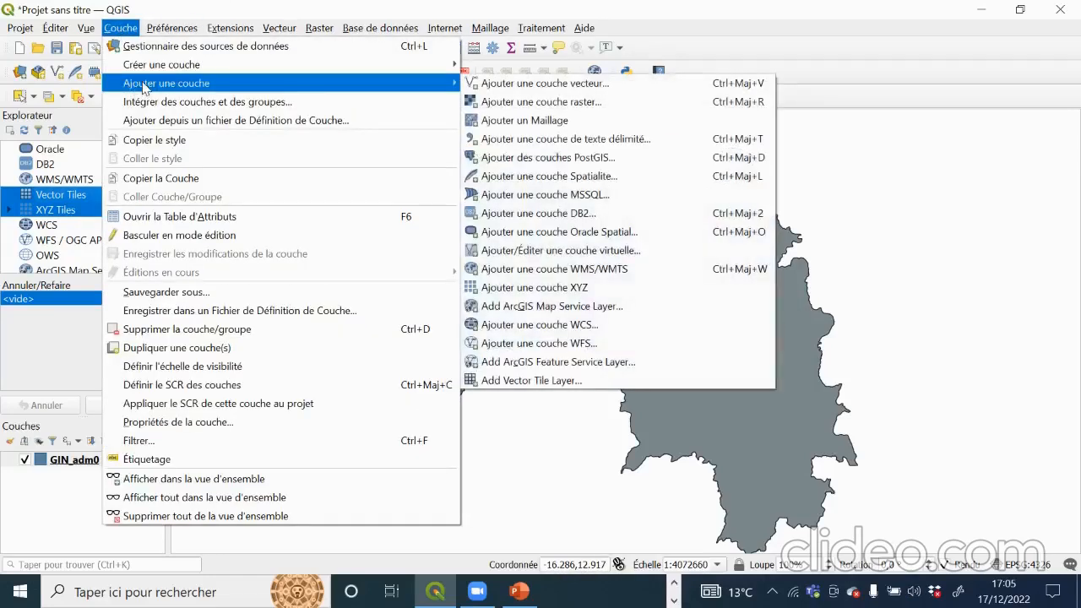
click(553, 87)
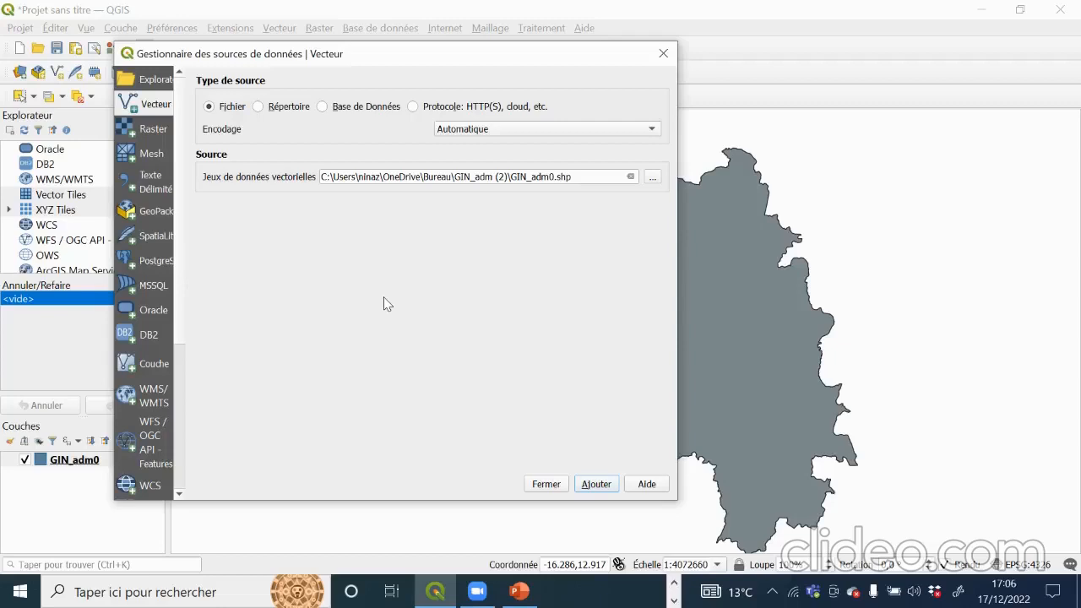
click(653, 178)
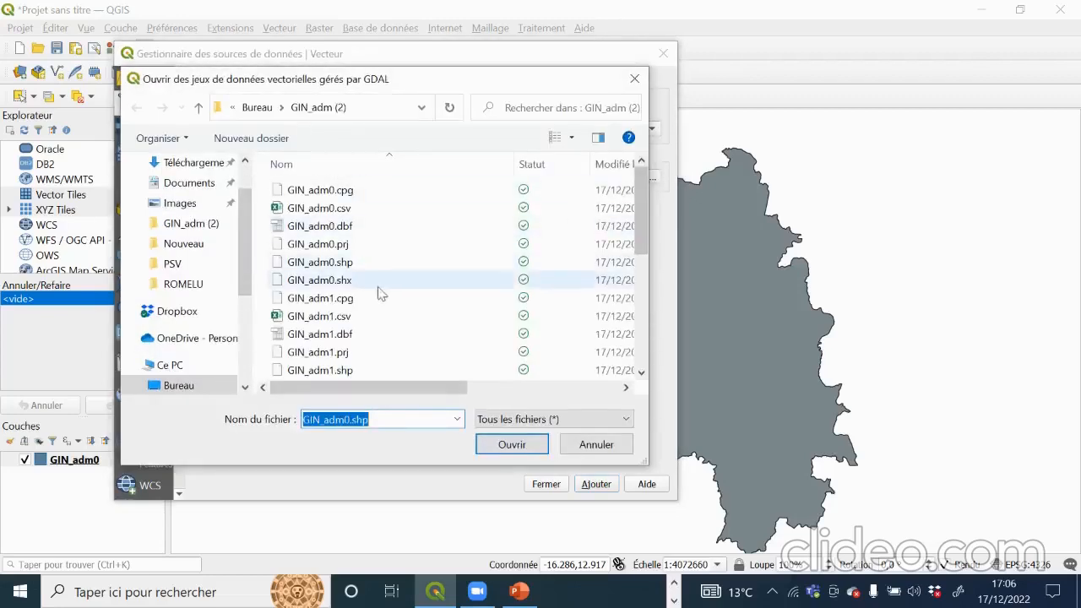
scroll(306, 292, down, 1)
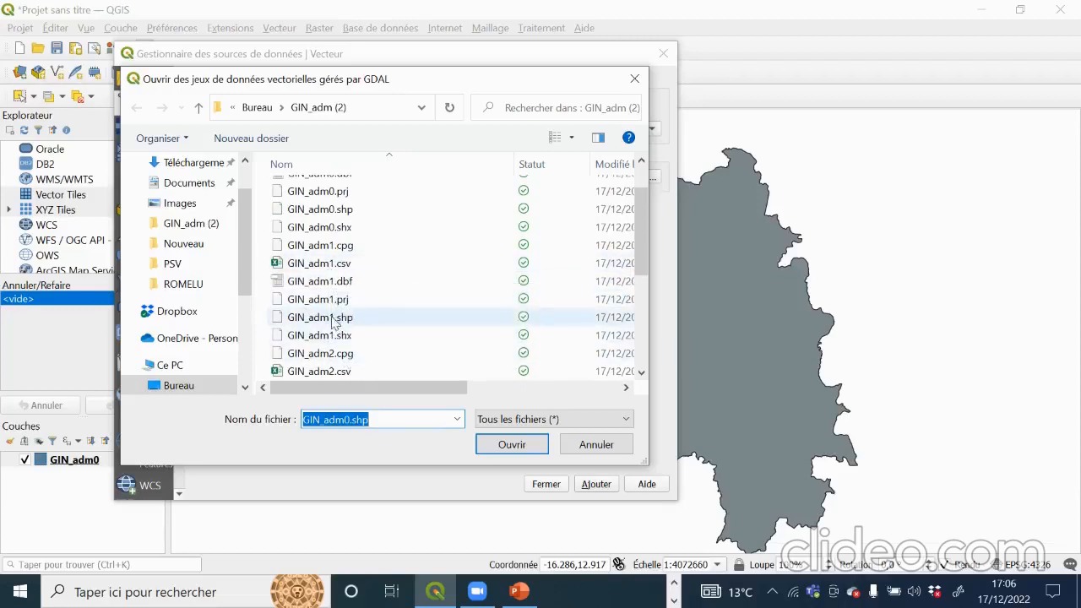
click(336, 318)
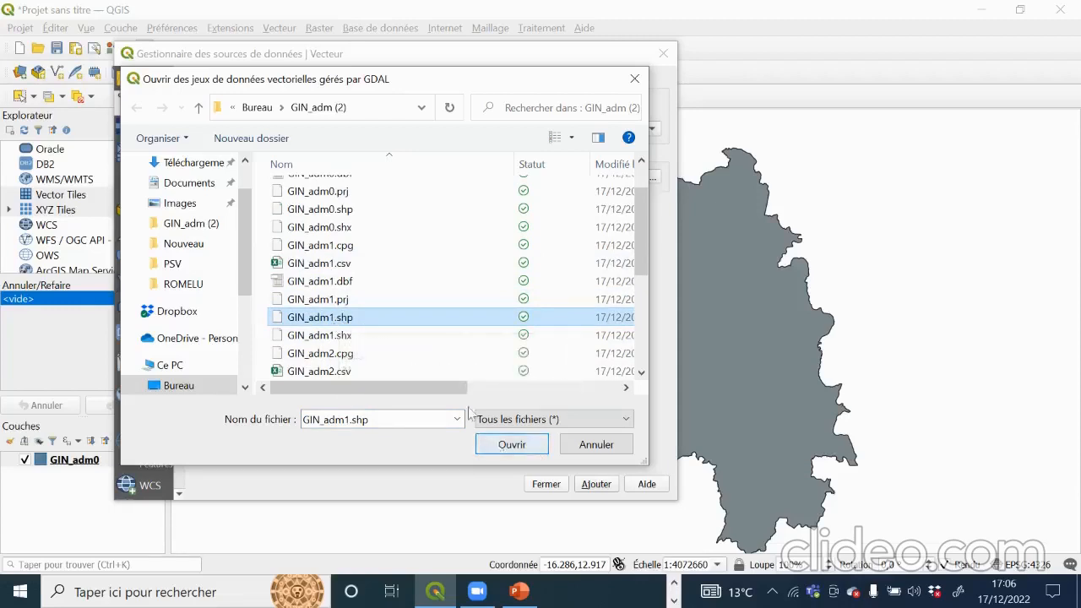
click(512, 445)
click(596, 484)
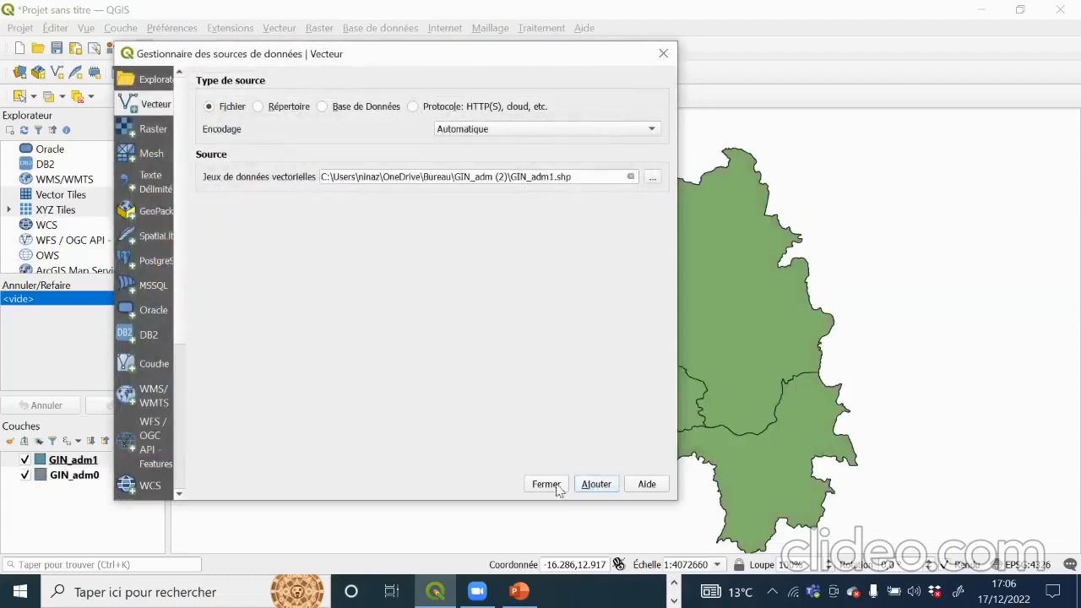
click(552, 484)
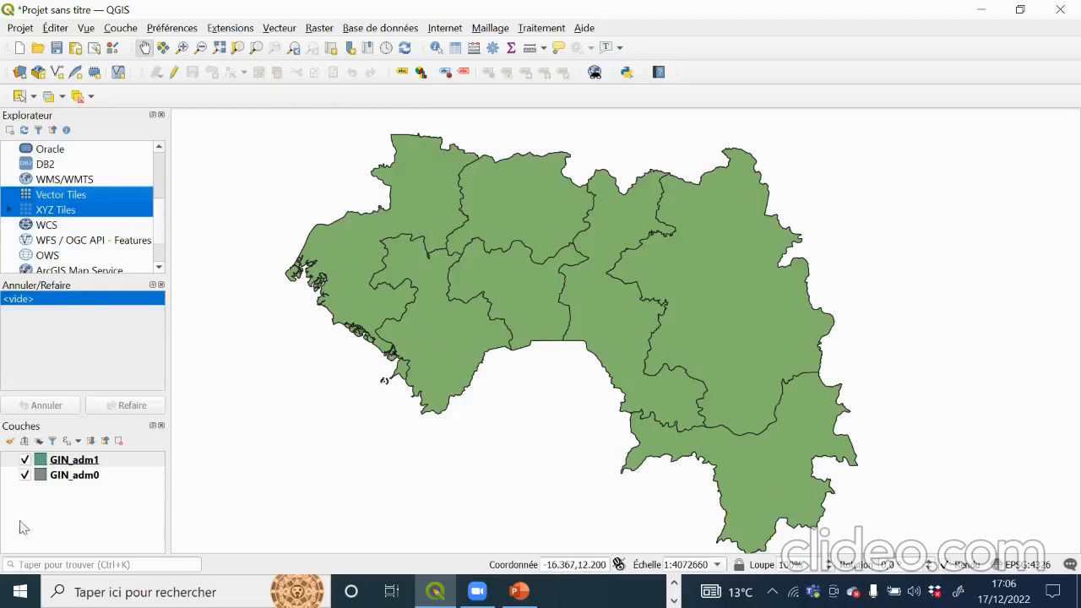
Step: Turn the GIN_adm1 layer off and back on twice to compare it with GIN_adm0
click(26, 461)
click(26, 460)
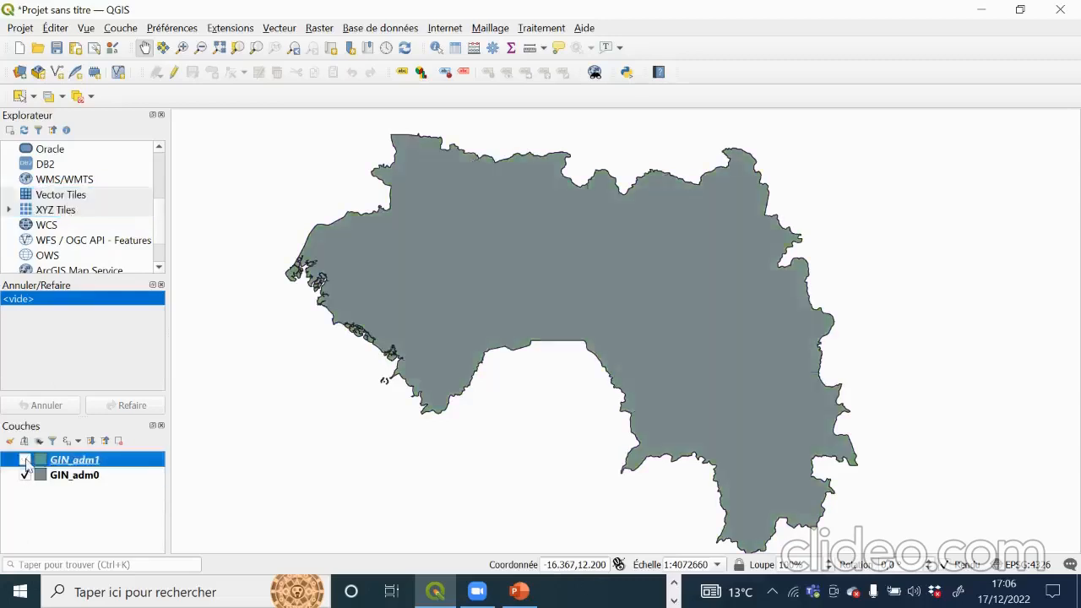
click(25, 460)
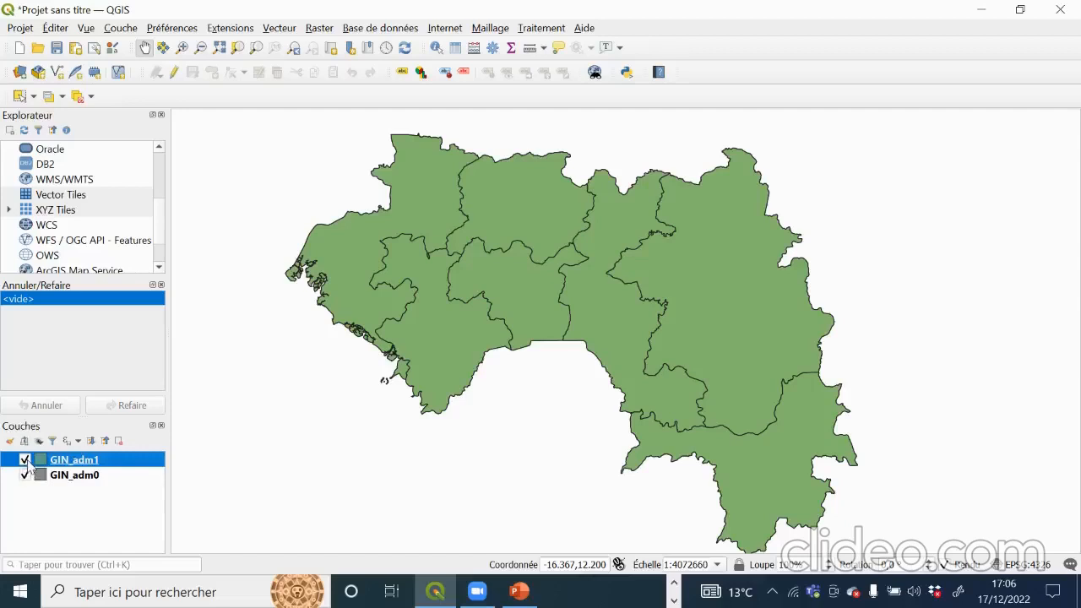
click(25, 460)
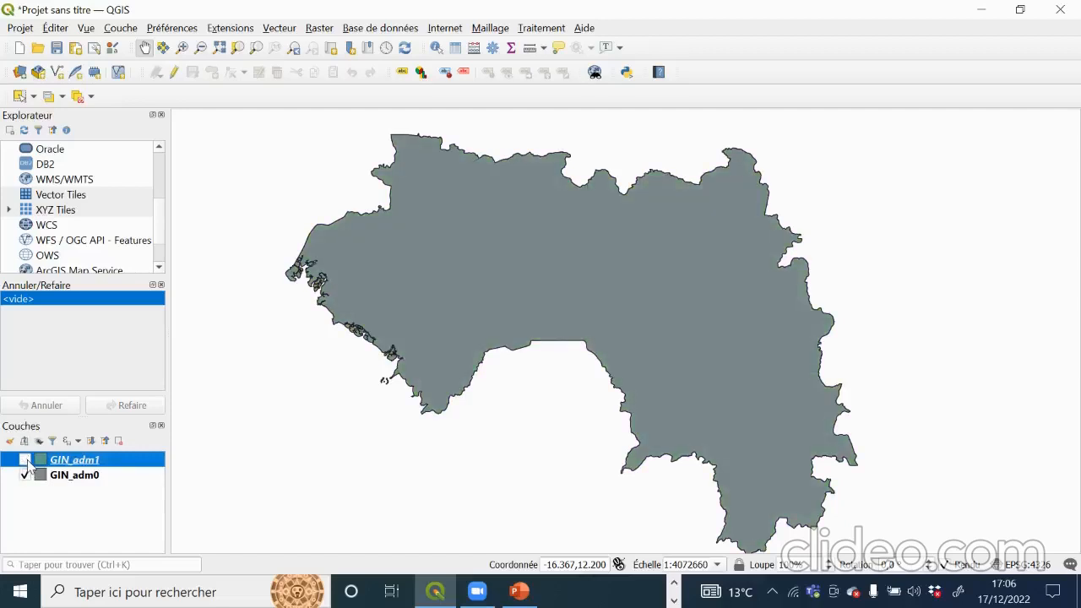
click(25, 461)
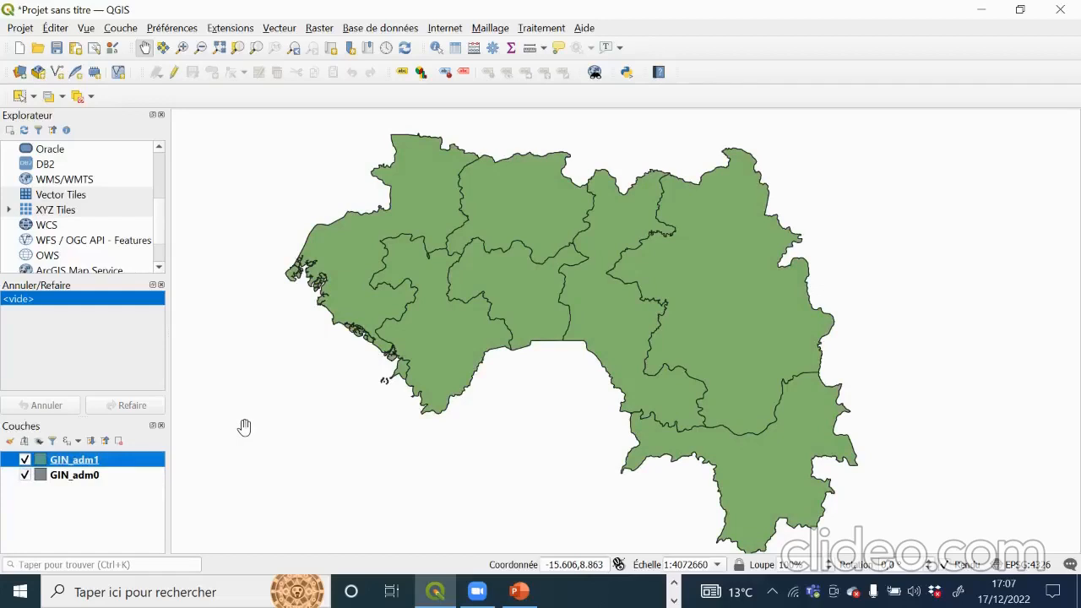
click(121, 28)
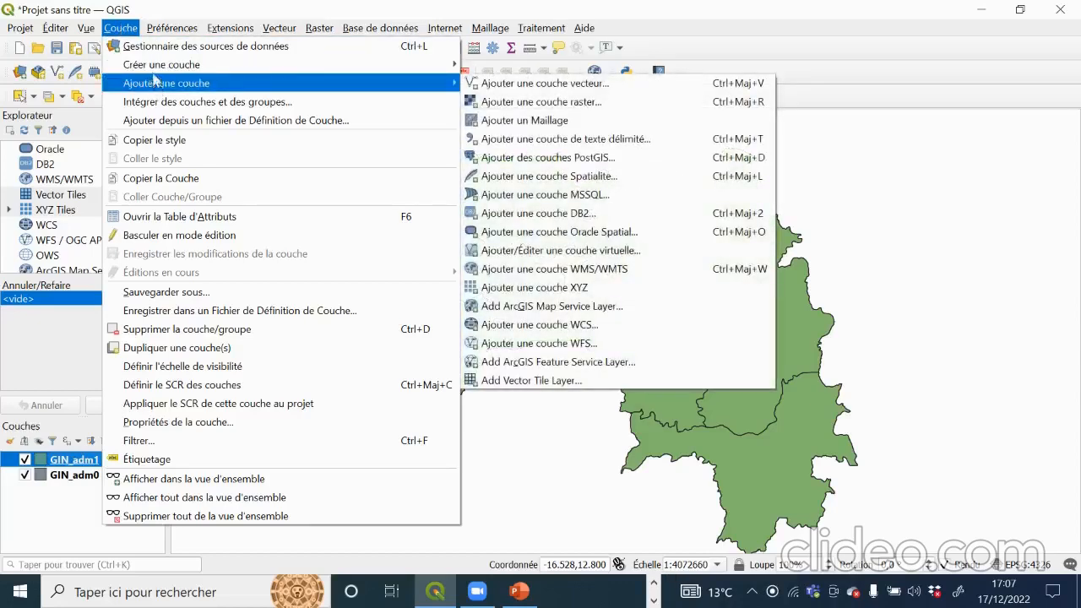
Step: Add GIN_adm2.shp from the desktop GIN_adm (2) folder as a layer, then close the manager
mouse_move(149, 72)
click(597, 85)
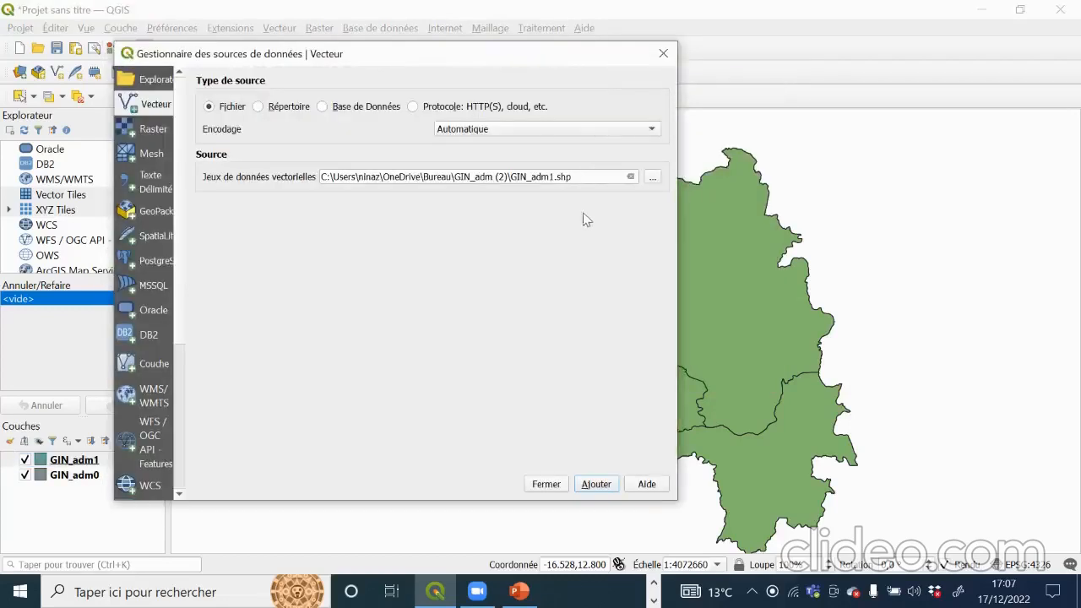
click(652, 177)
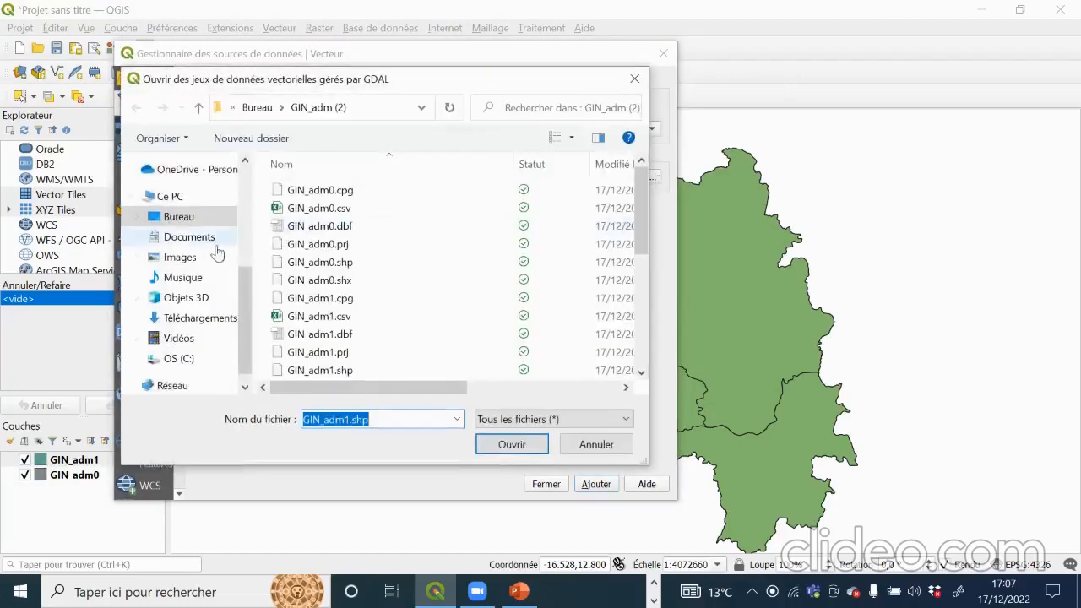
click(186, 219)
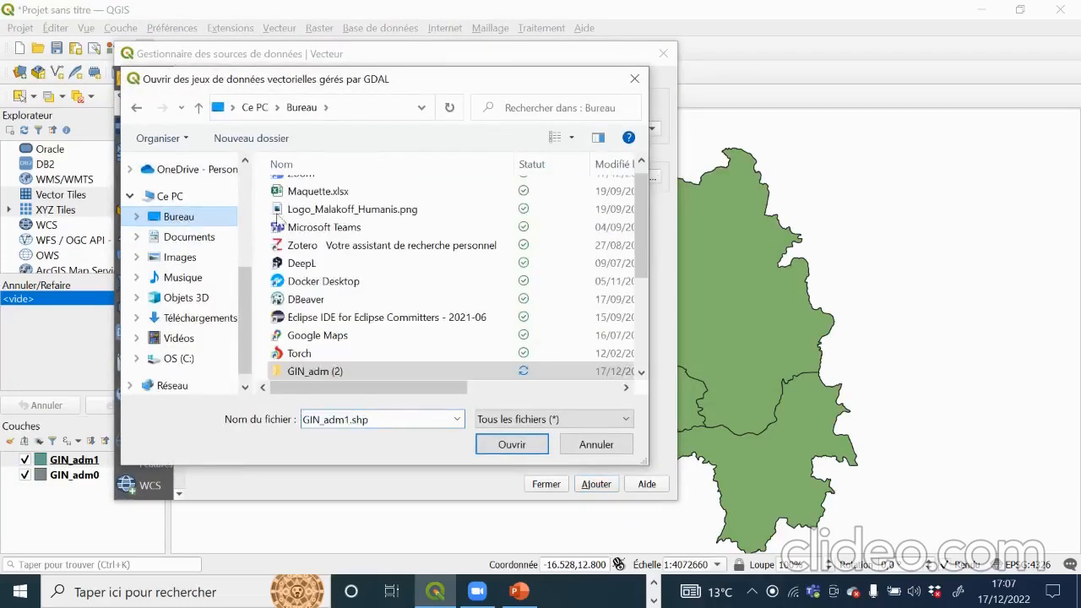
double_click(353, 375)
scroll(353, 376, down, 2)
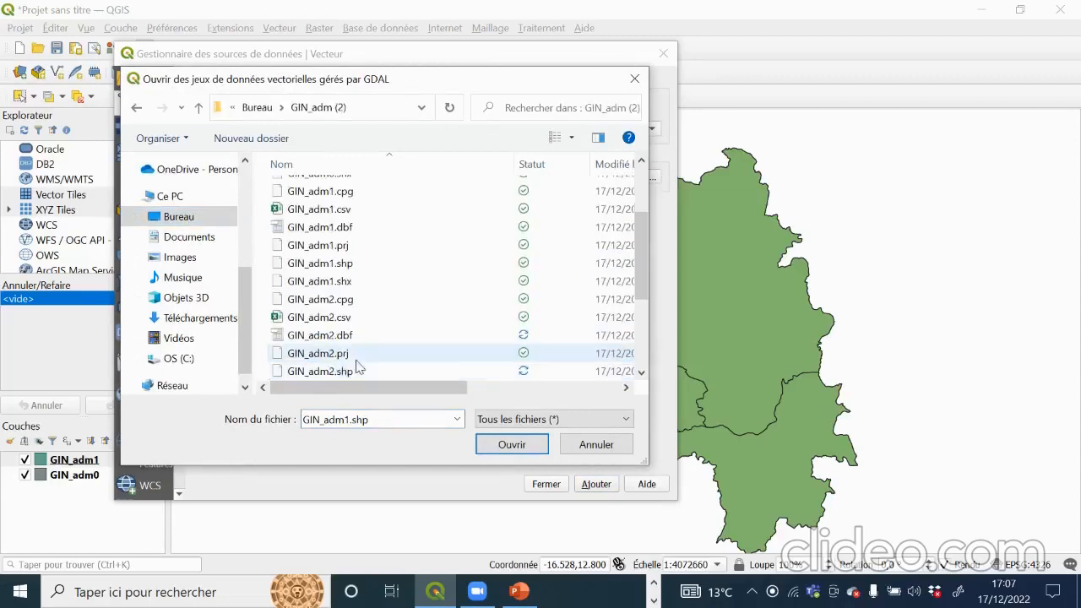
click(330, 371)
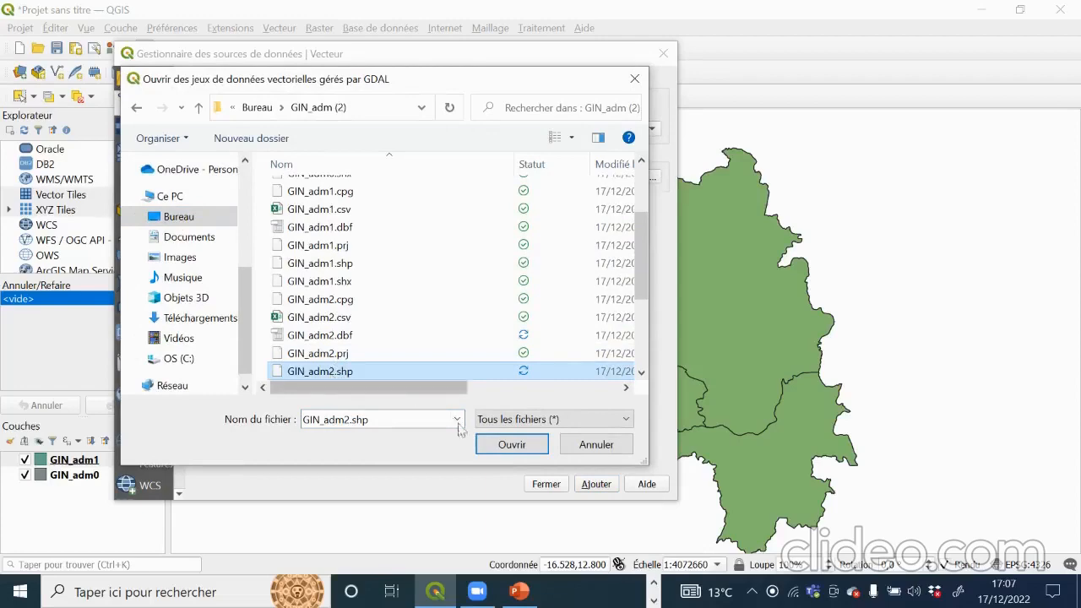
click(519, 446)
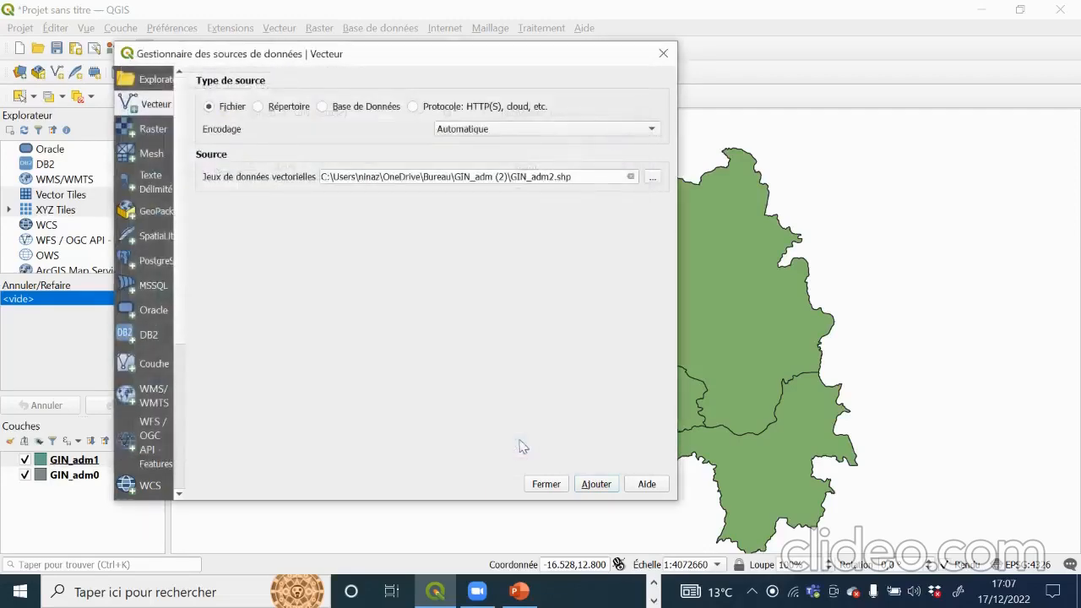
click(595, 483)
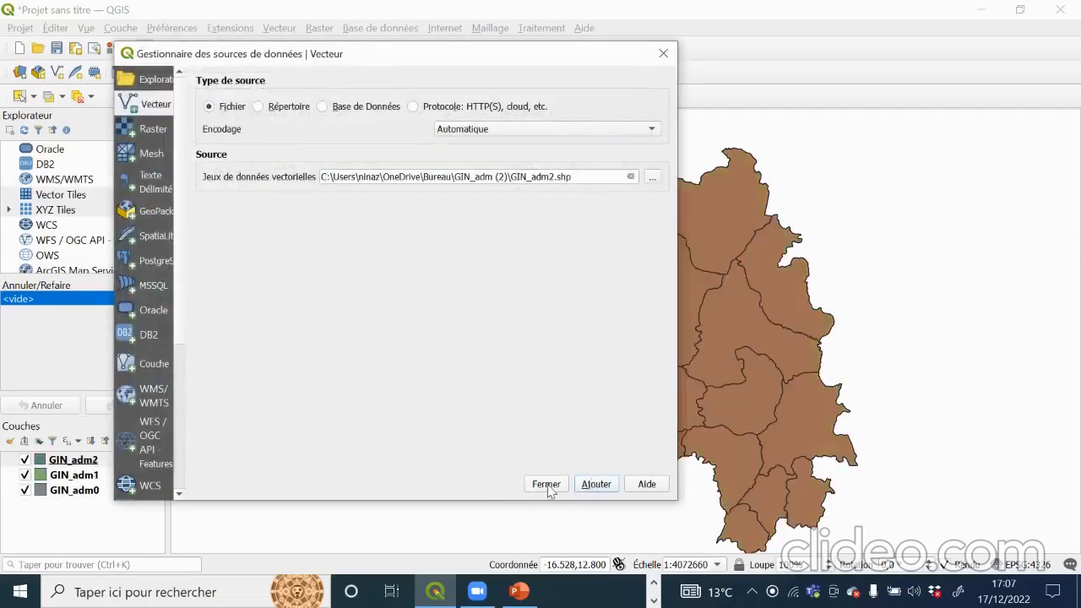
click(551, 489)
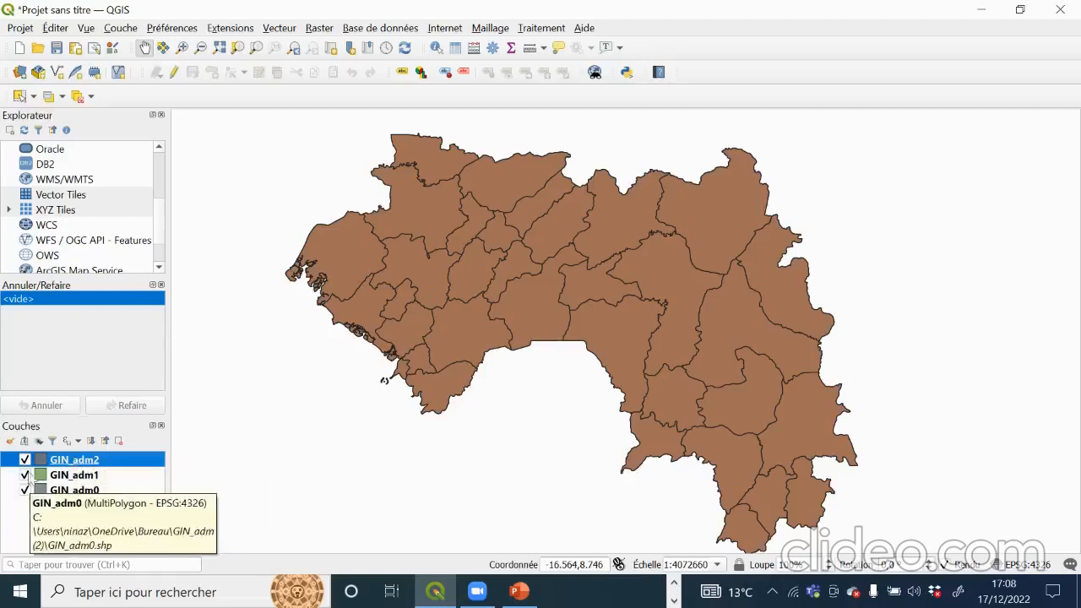
Step: Hide GIN_adm2 and GIN_adm1, reshow GIN_adm1, then open Couche > Ajouter une couche
click(24, 460)
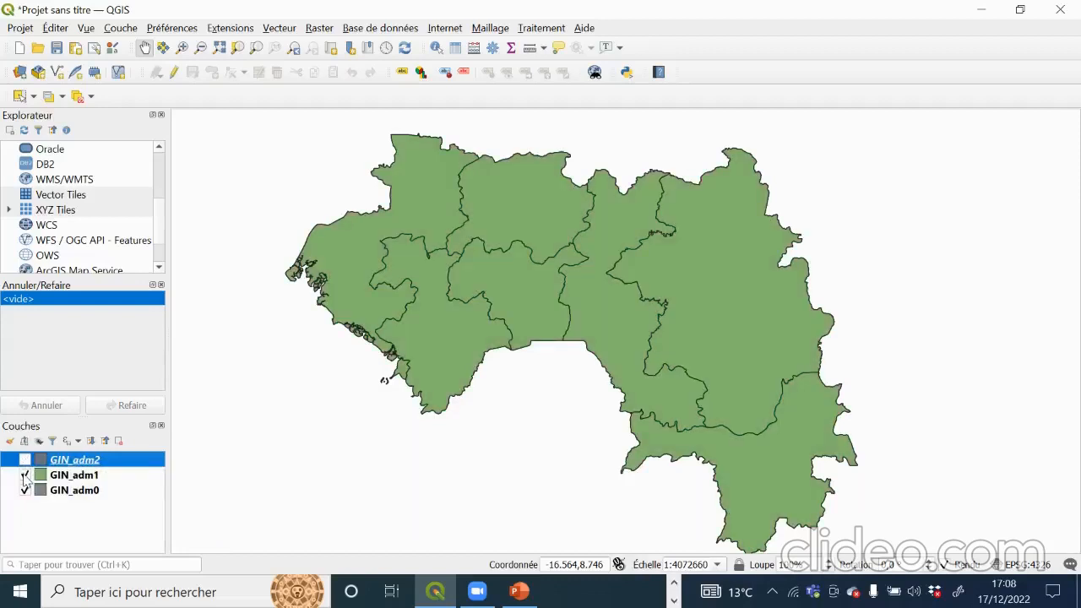
click(25, 475)
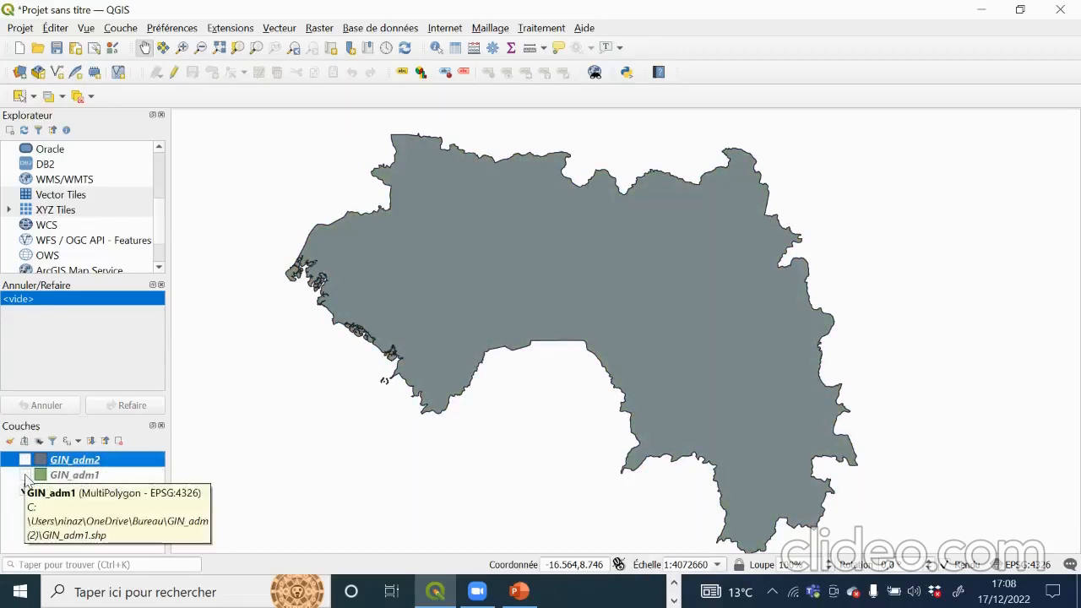
click(26, 476)
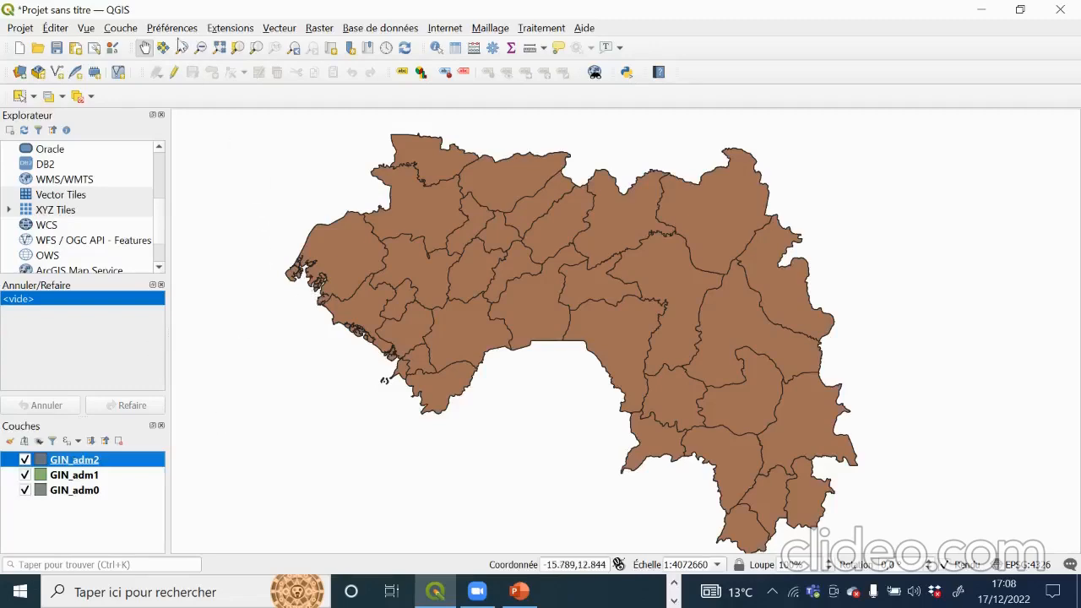
click(113, 30)
mouse_move(145, 85)
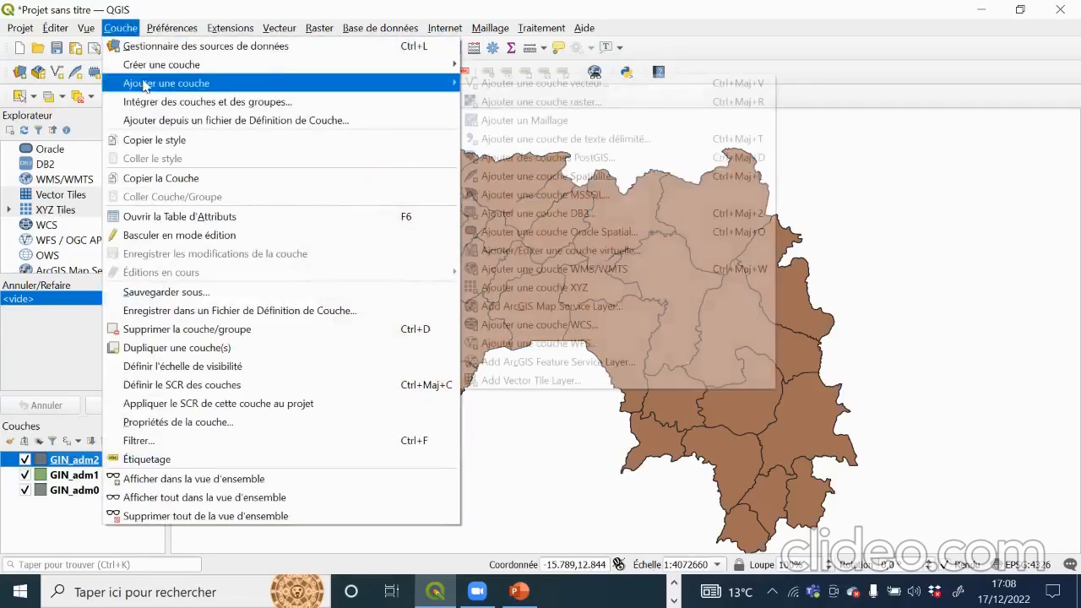
Step: Add GIN_adm3.shp as a new top vector layer showing the detailed districts
click(551, 84)
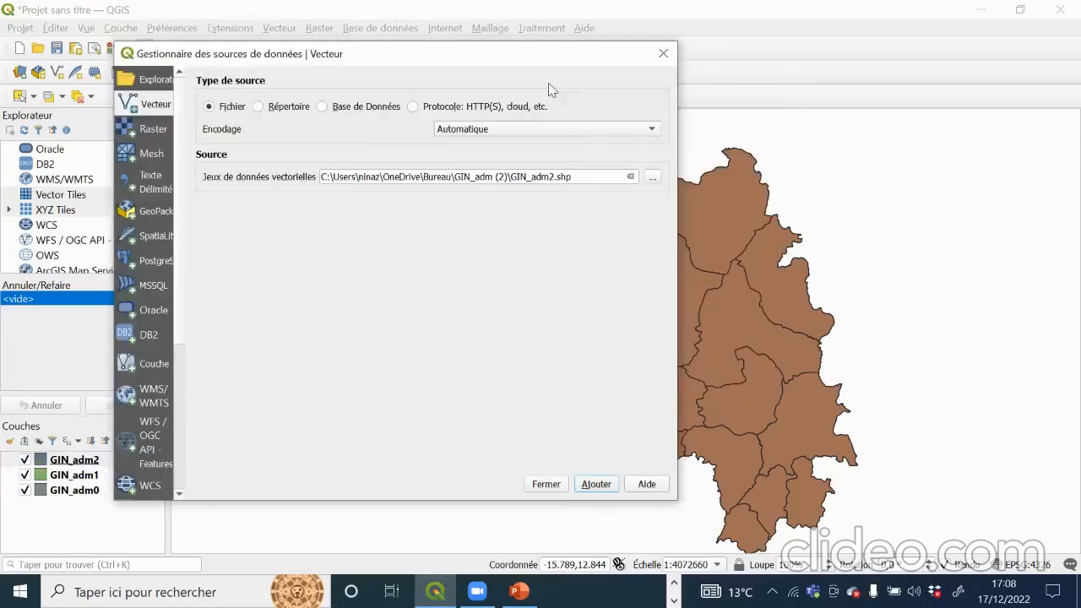
click(652, 178)
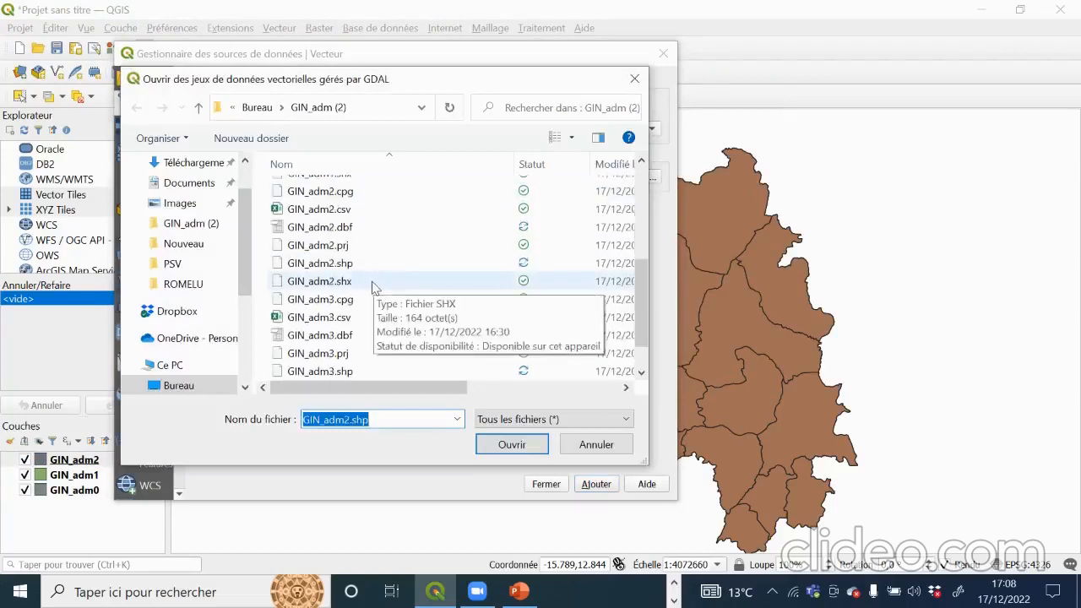
scroll(329, 371, down, 3)
click(330, 377)
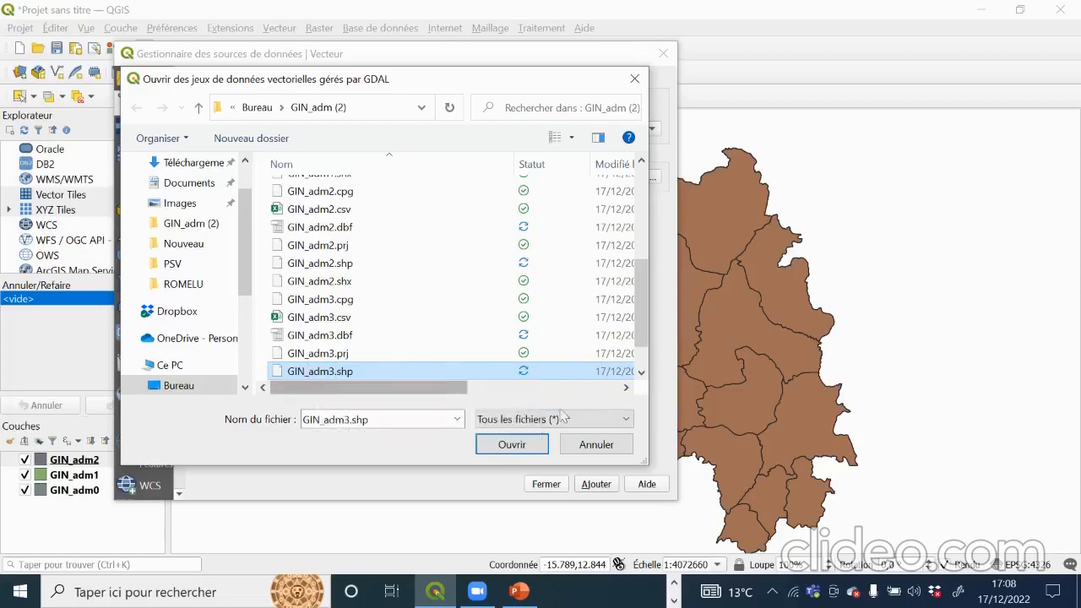
click(521, 441)
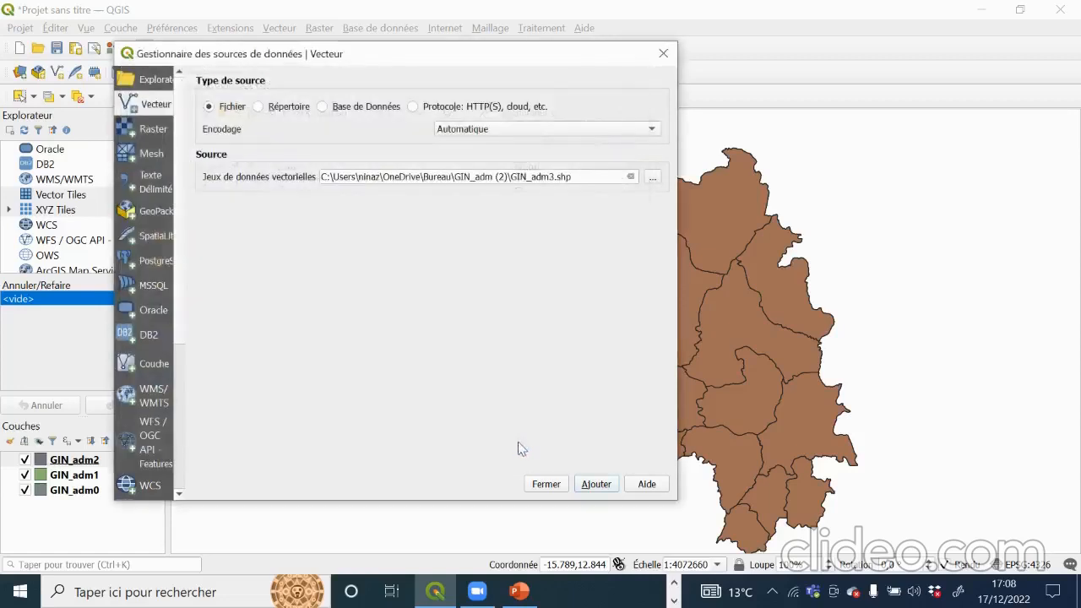
click(589, 488)
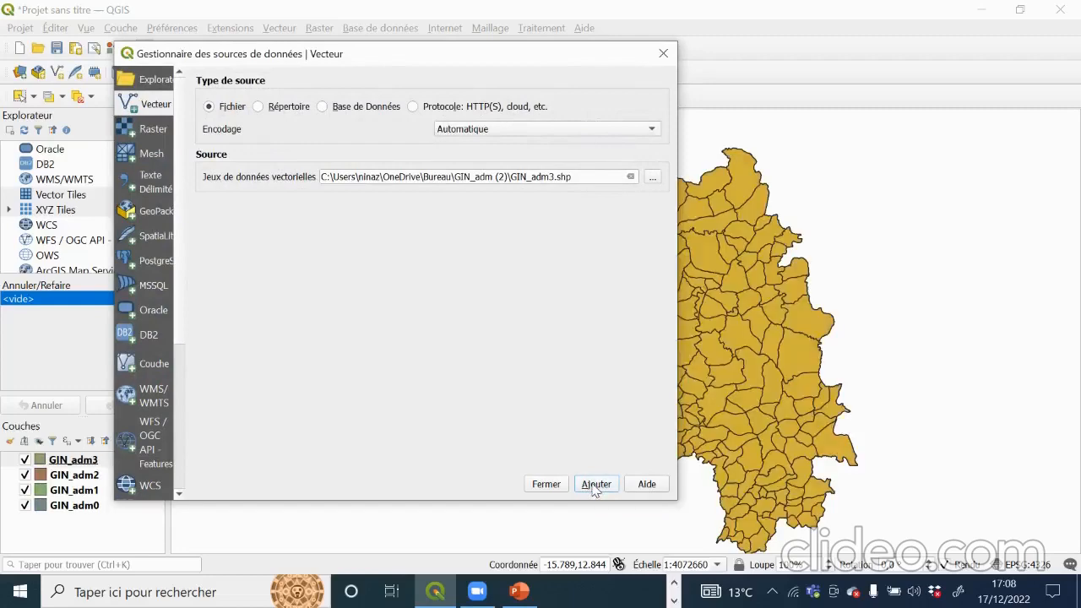
click(545, 484)
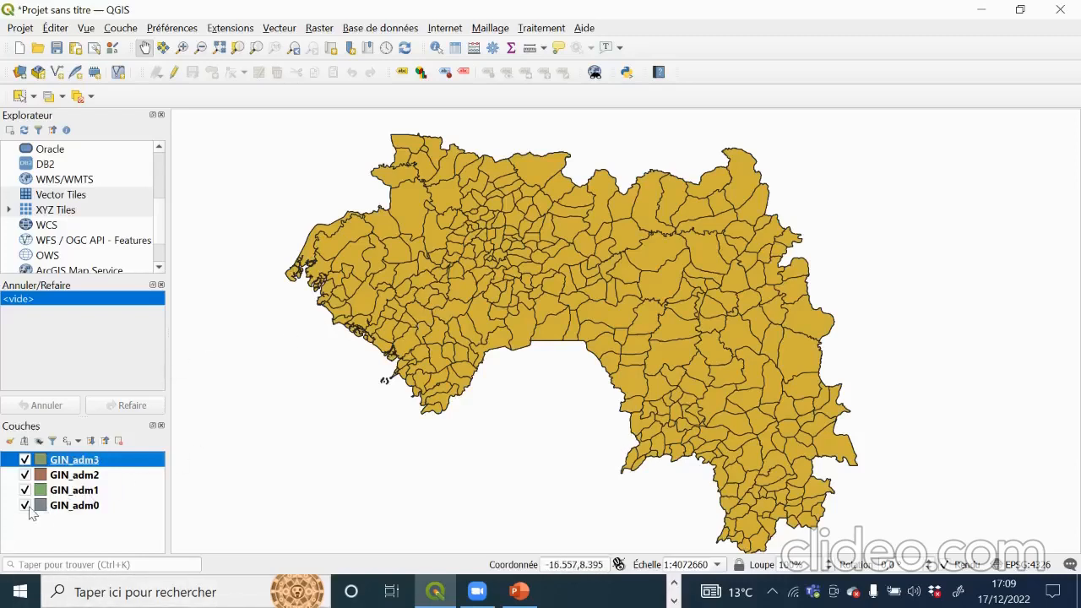
Step: Hide GIN_adm3, GIN_adm2 and GIN_adm1, then turn GIN_adm1 back on over GIN_adm0
click(24, 460)
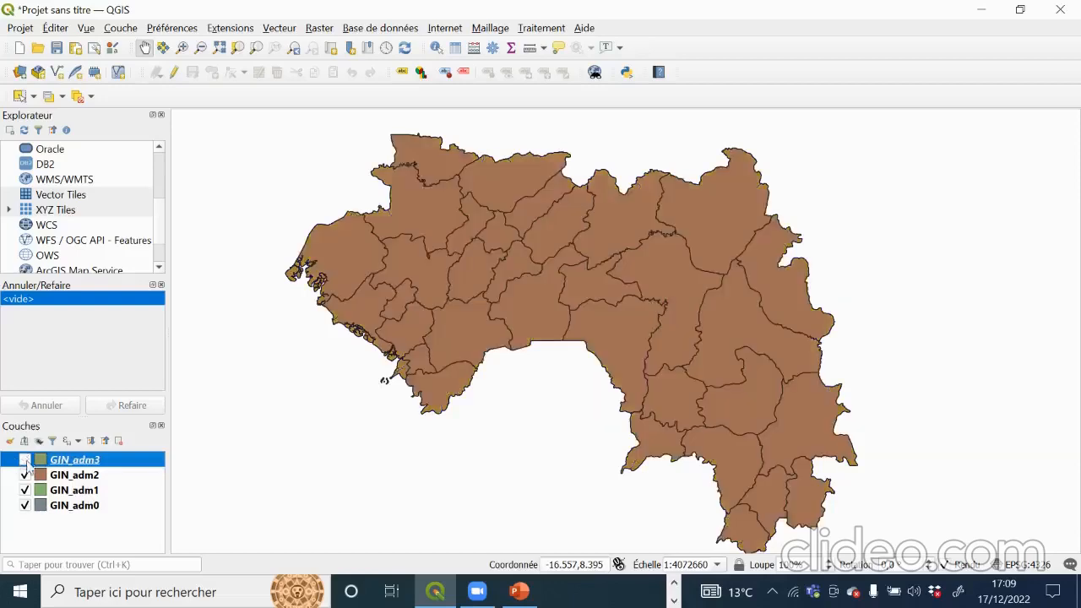
click(24, 475)
click(25, 490)
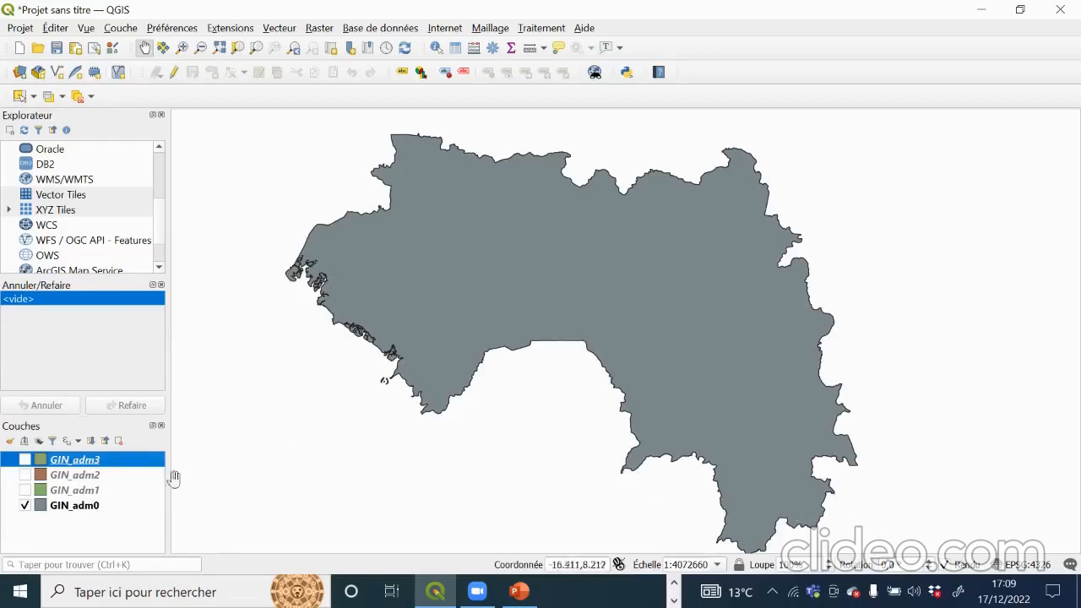
click(24, 490)
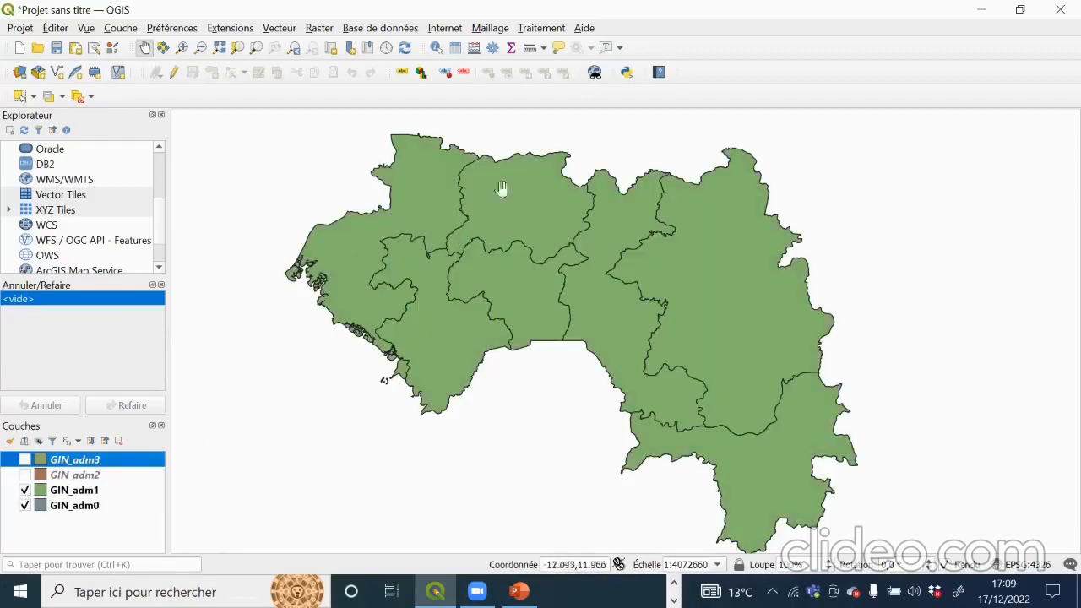
Step: Re-enable the GIN_adm2 and GIN_adm3 layers so all four layers display
click(26, 475)
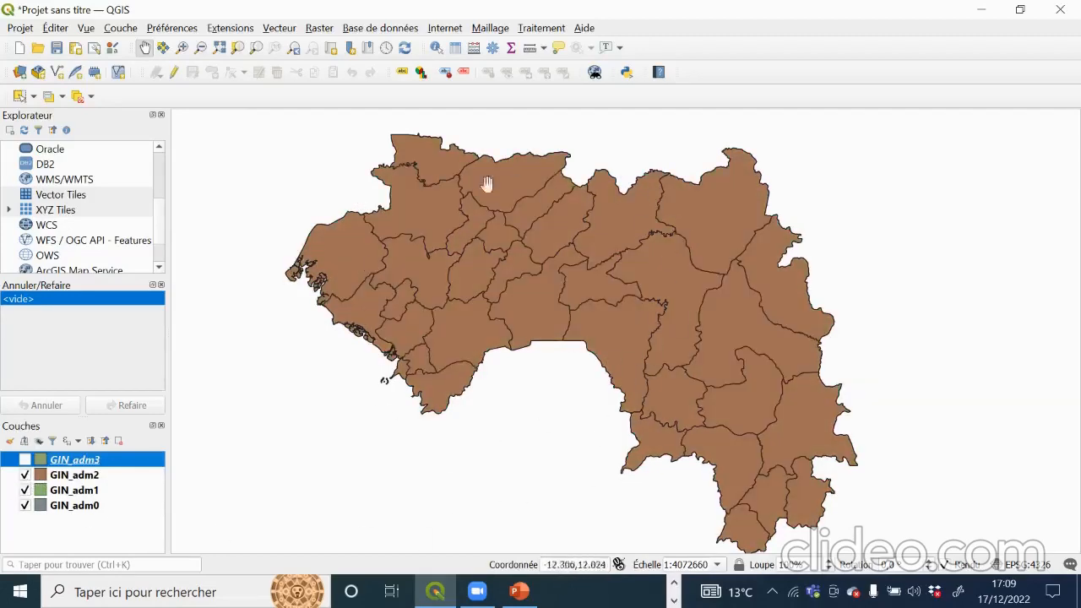
click(25, 459)
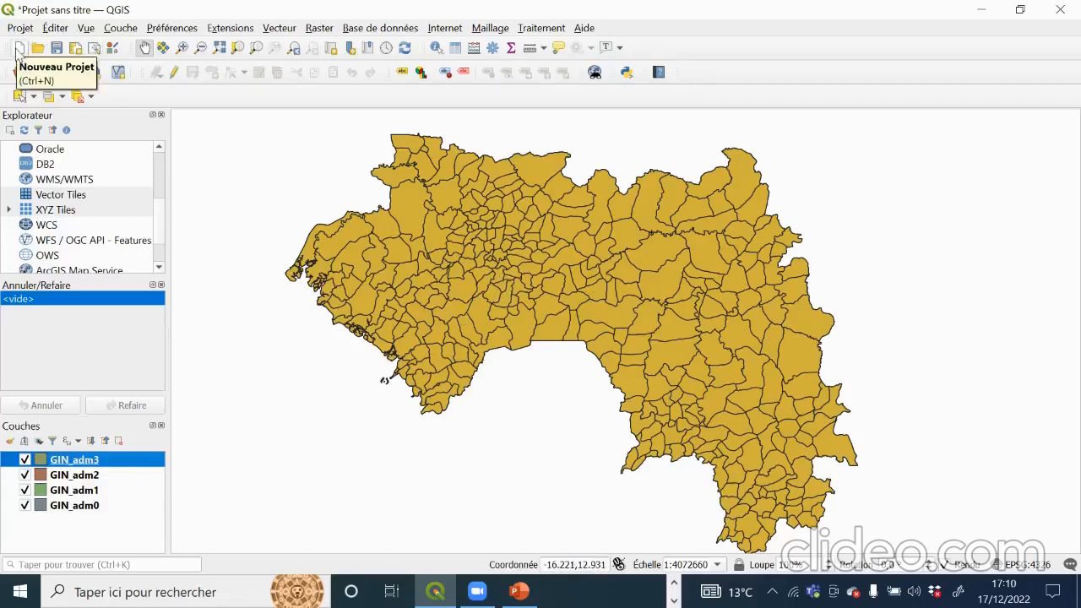
Step: Create a new project, discarding the current one unsaved via Ne pas tenir compte
click(17, 51)
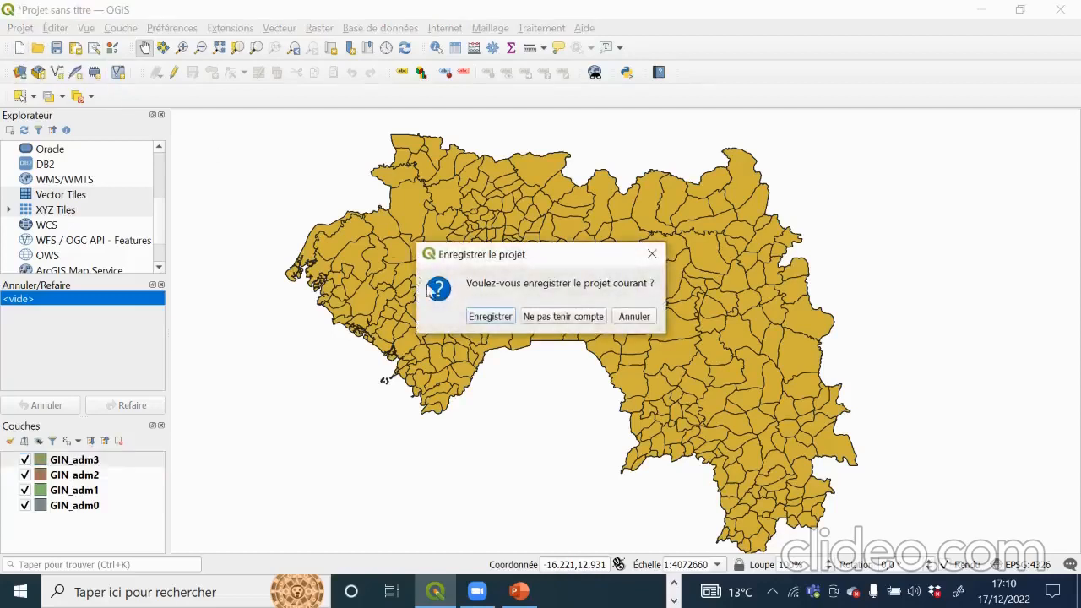
click(546, 317)
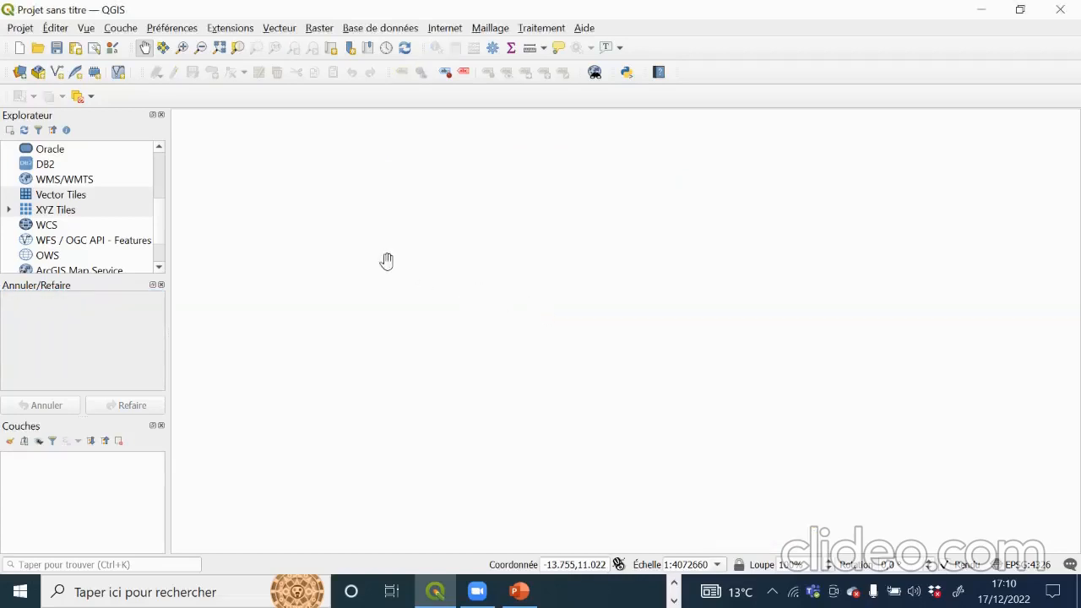
Step: Bring up the vector Data Source Manager in the empty project (Ctrl+Shift+V)
click(121, 29)
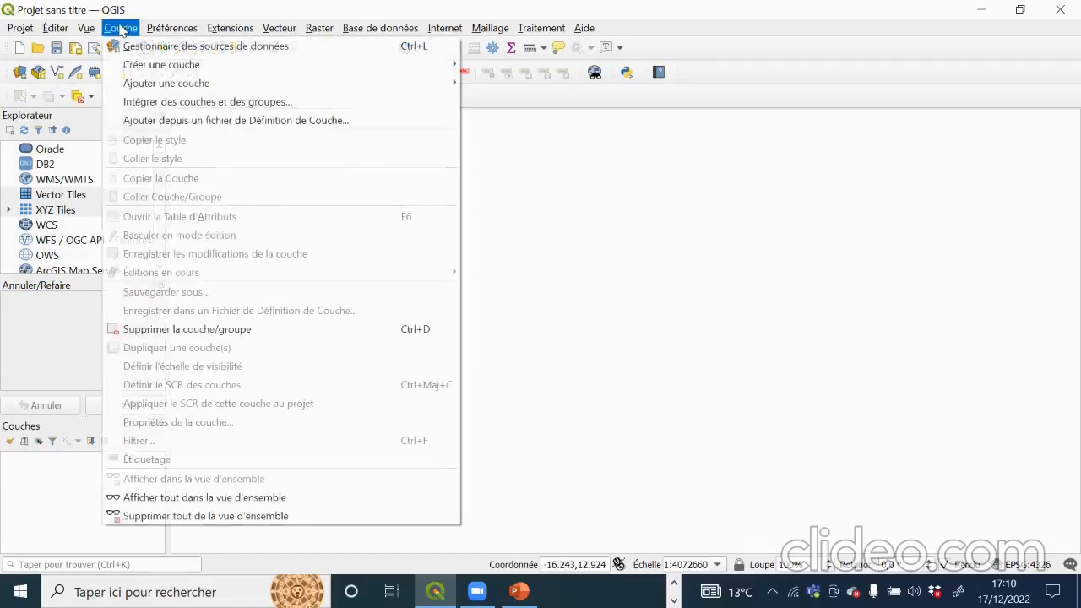
mouse_move(179, 85)
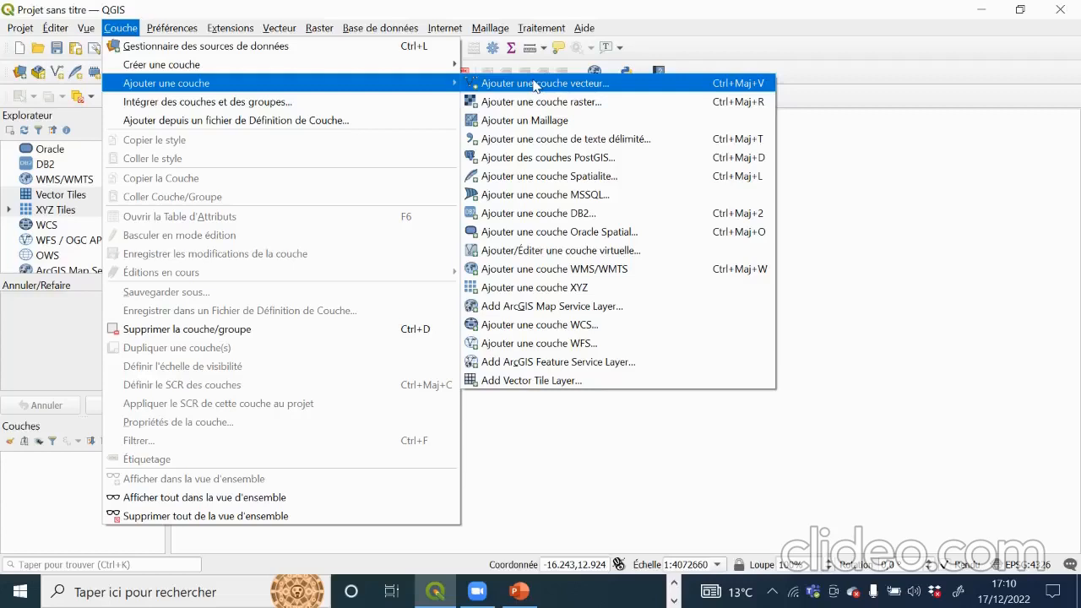
click(879, 169)
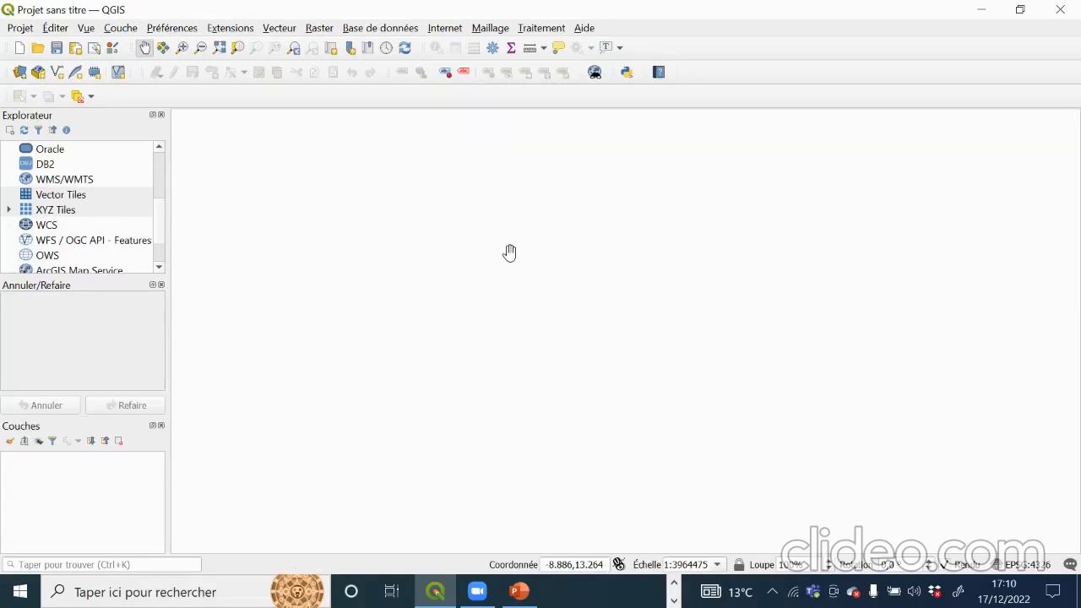
key(ctrl+shift+v)
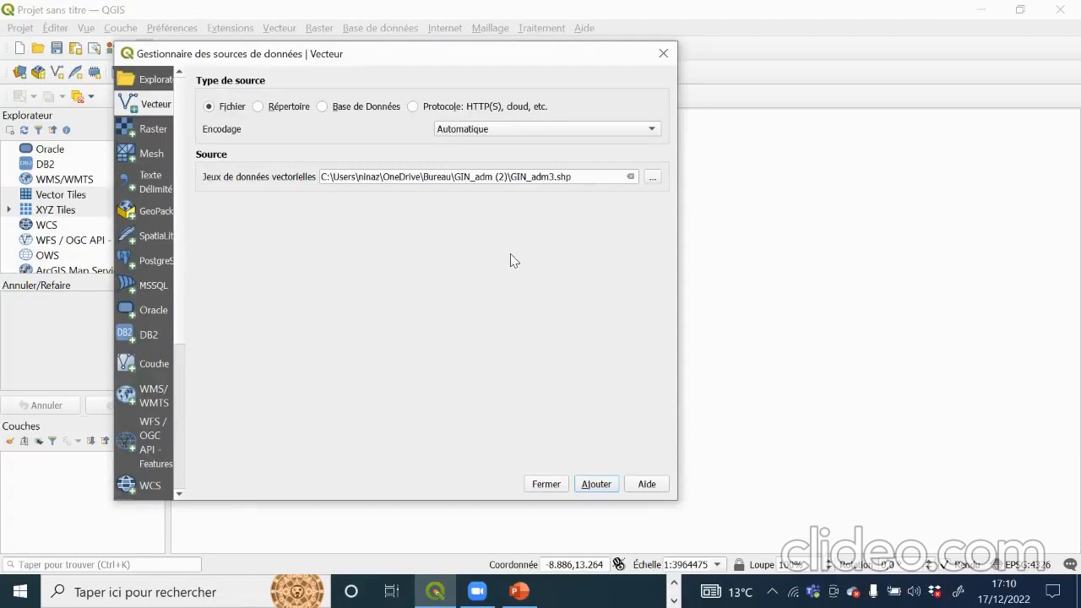
Step: Load GIN_adm0.shp as the new project's only vector layer
click(652, 177)
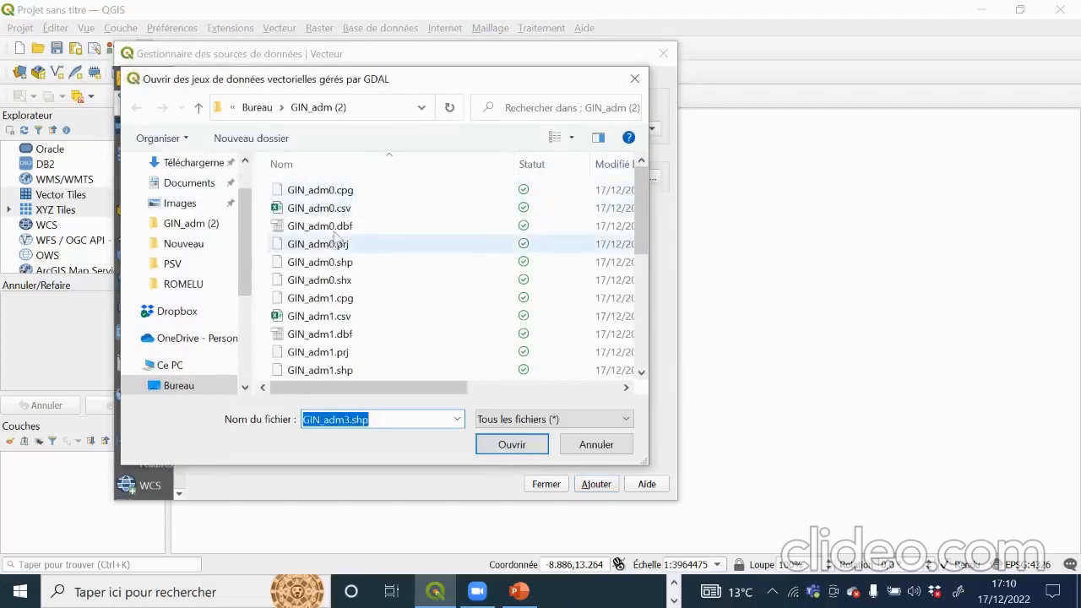
click(329, 263)
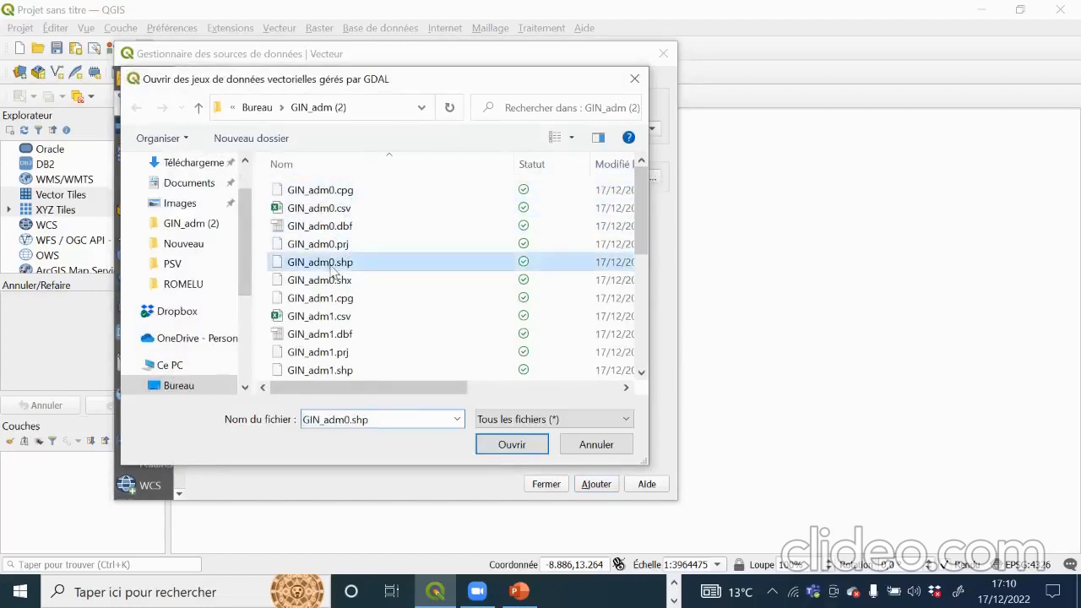
click(504, 445)
click(595, 486)
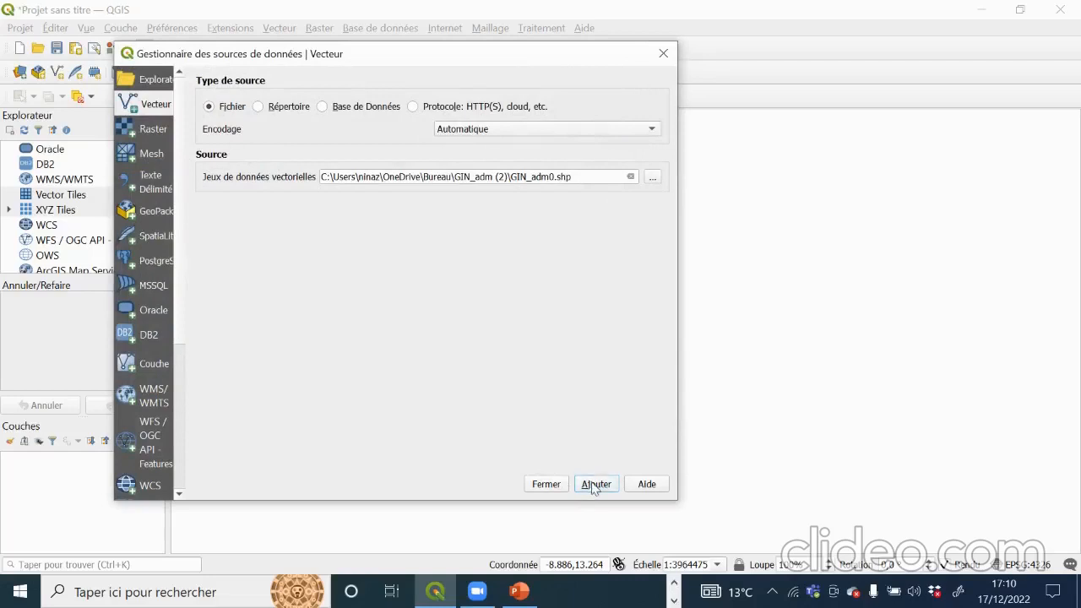
click(547, 485)
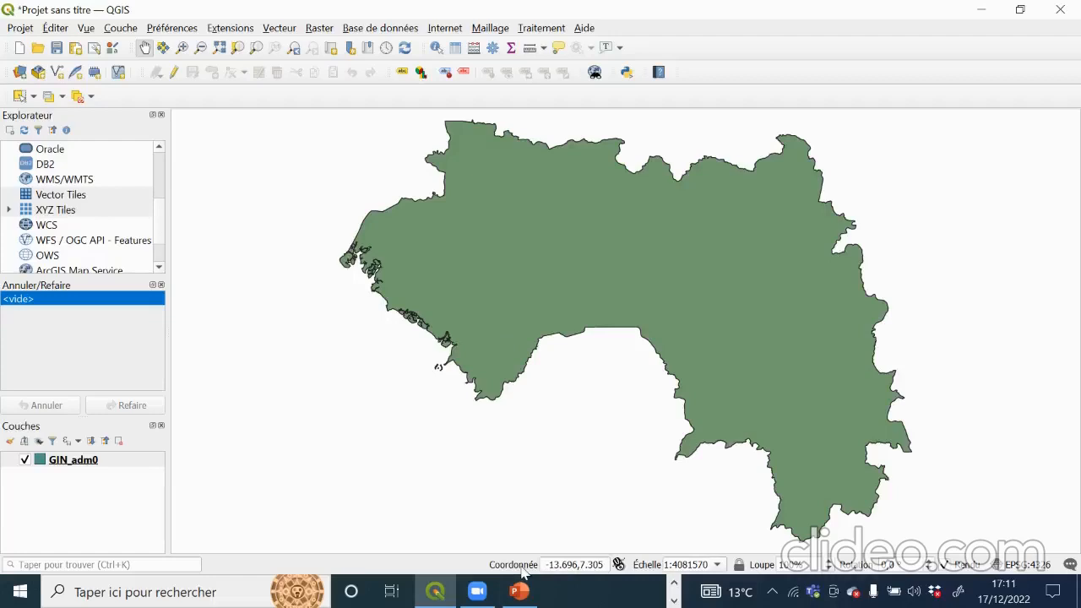
Step: Load GIN_adm2.shp as a second vector layer above GIN_adm0
key(ctrl+l)
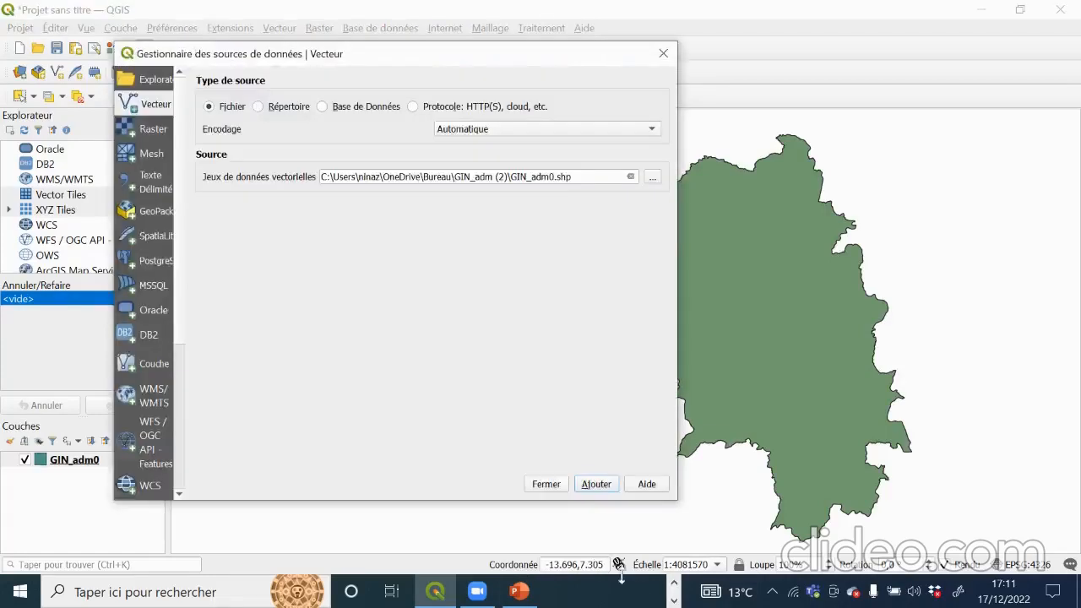
click(652, 176)
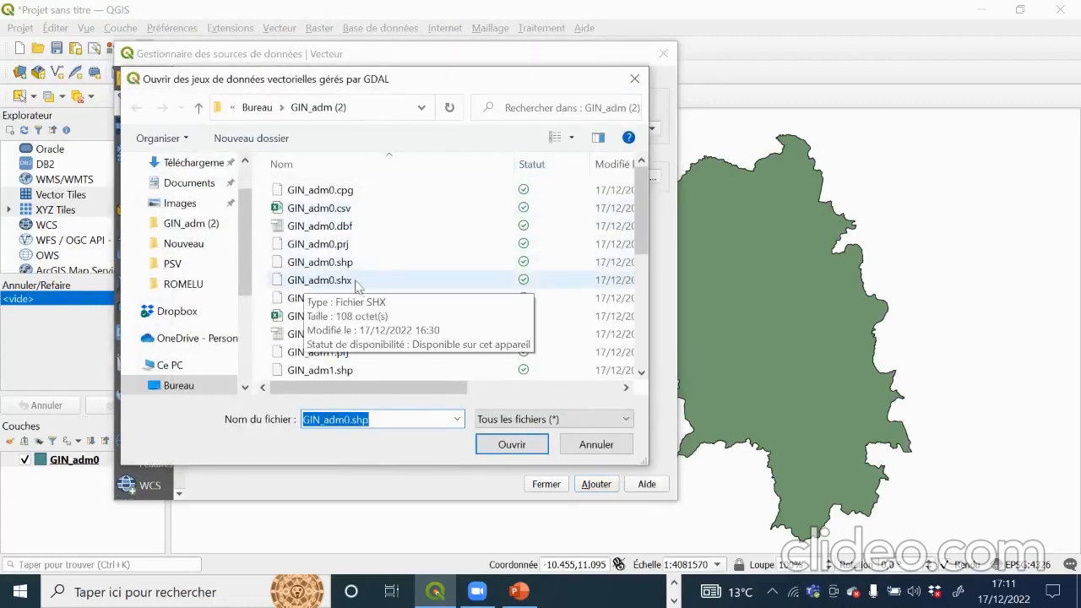
scroll(357, 342, down, 2)
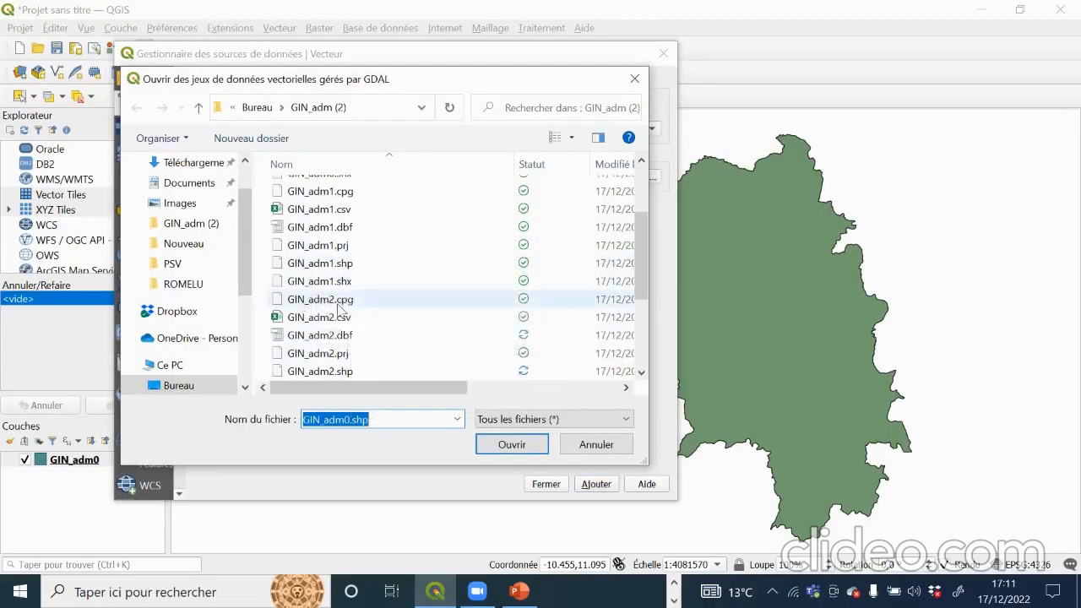
click(338, 371)
click(527, 445)
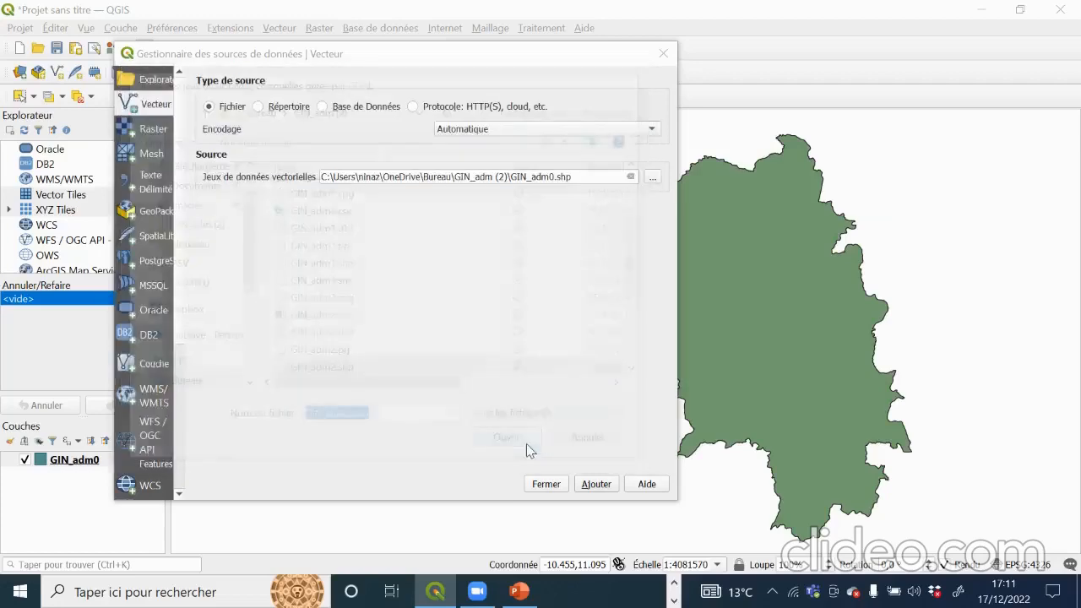
click(595, 484)
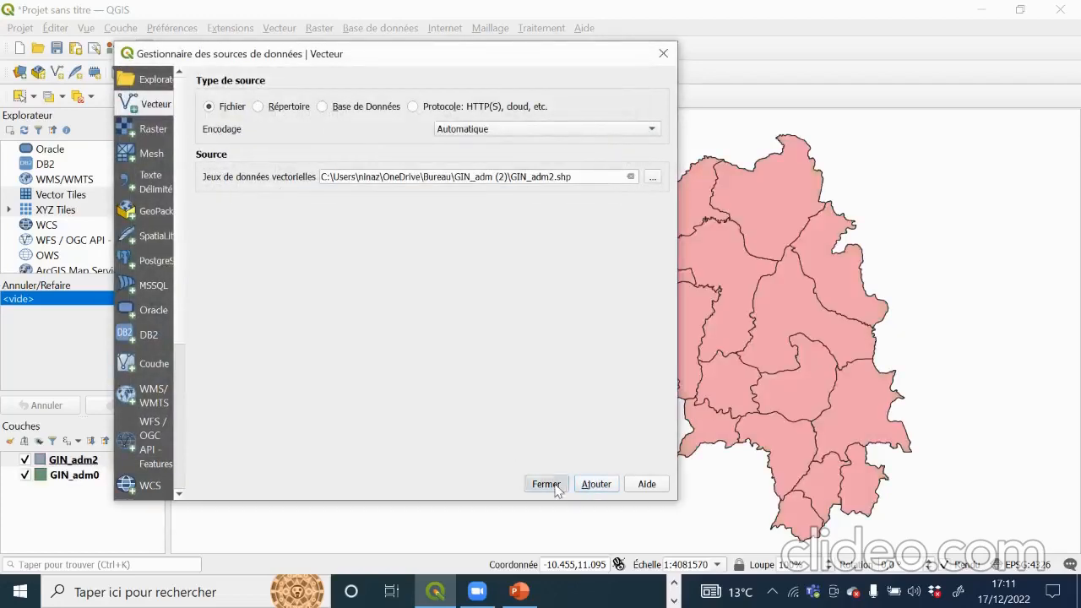
click(546, 484)
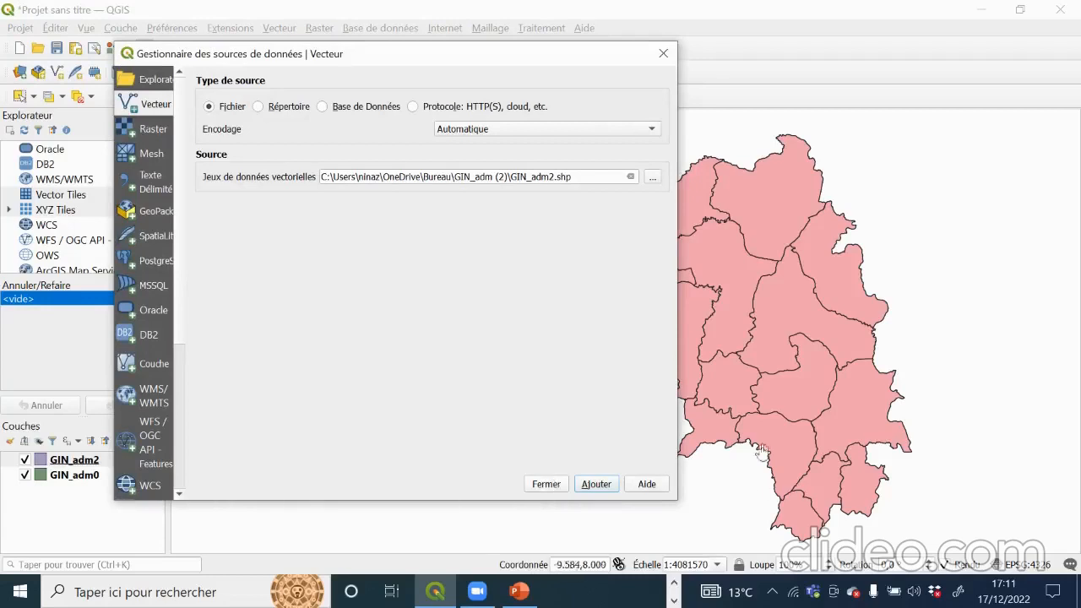
Step: Look through the GIN_adm0 files (.shp, .cpg, .csv, .dbf, .prj) in the file browser
click(653, 176)
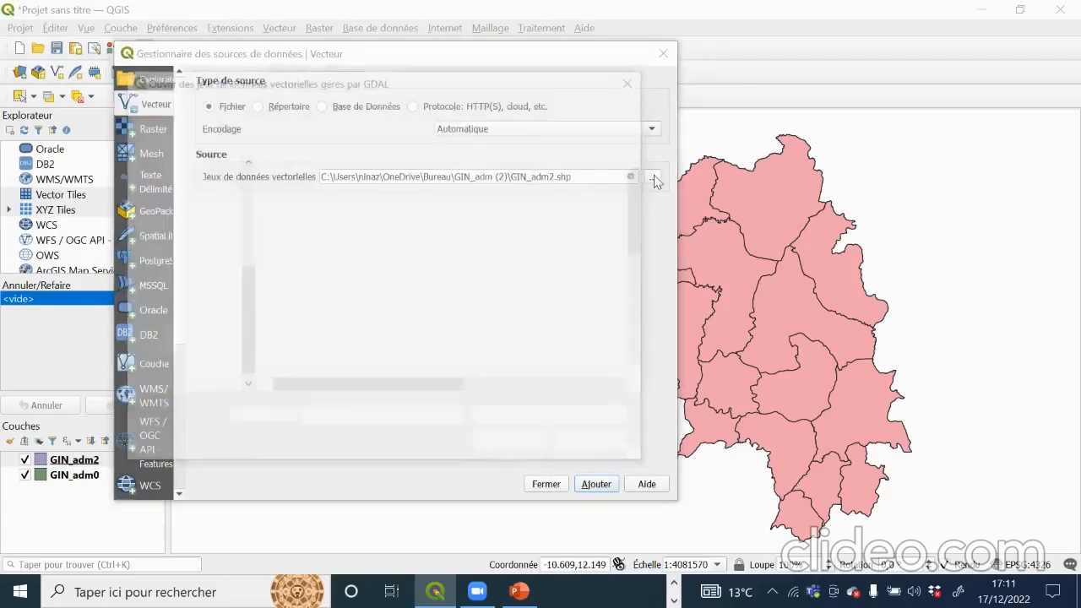
scroll(354, 313, down, 2)
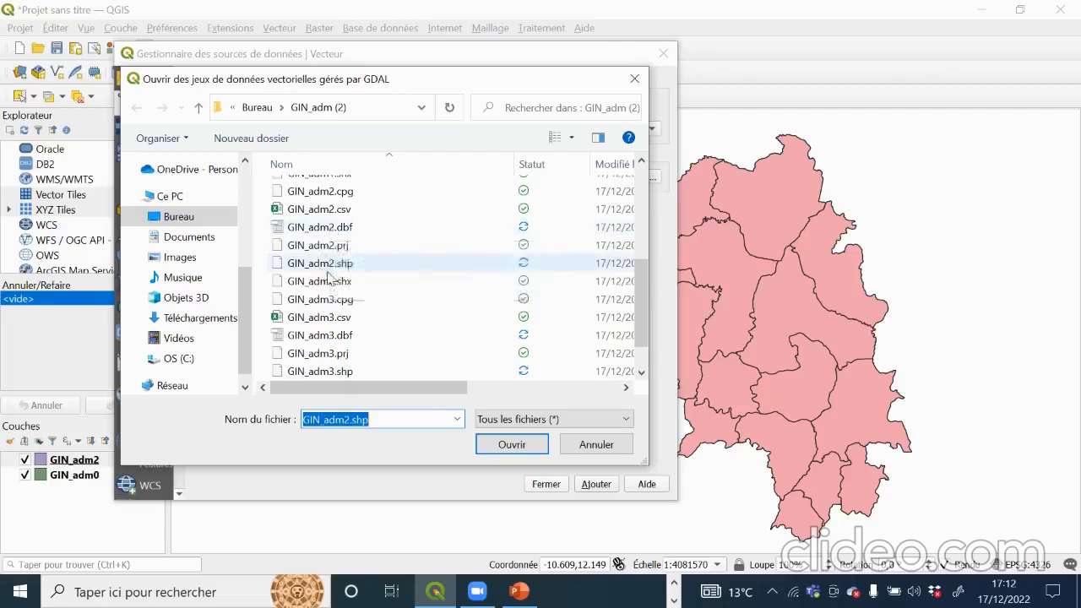
scroll(330, 206, up, 3)
scroll(330, 206, up, 1)
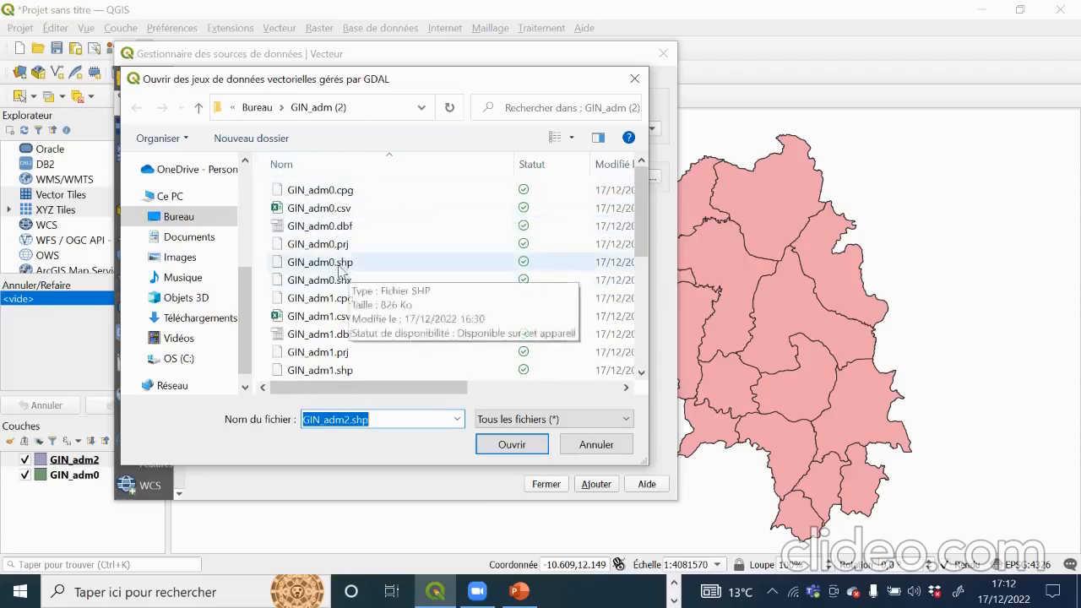
click(346, 264)
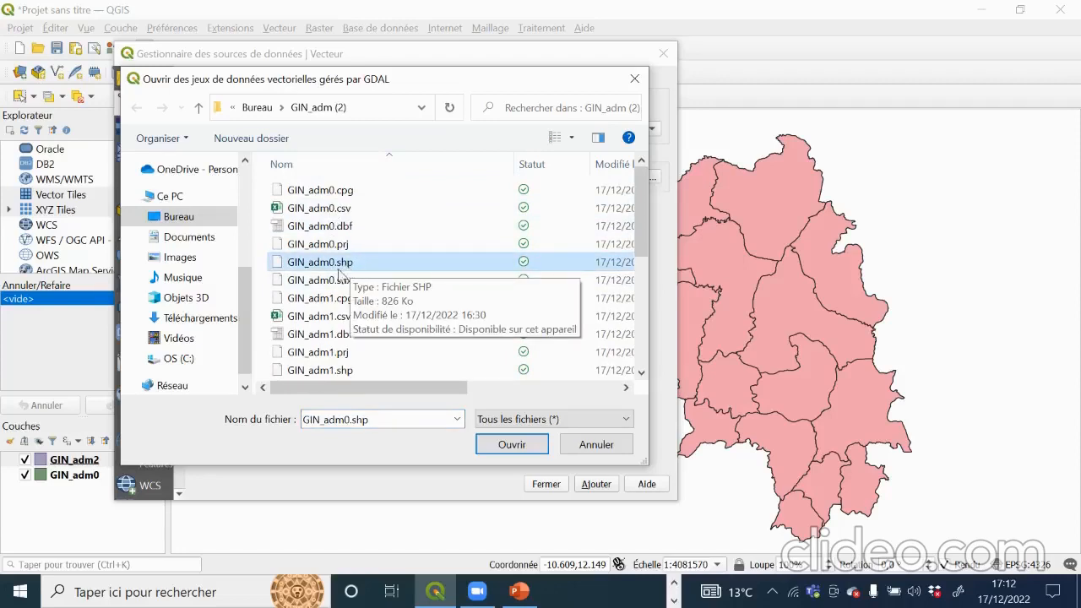
click(351, 195)
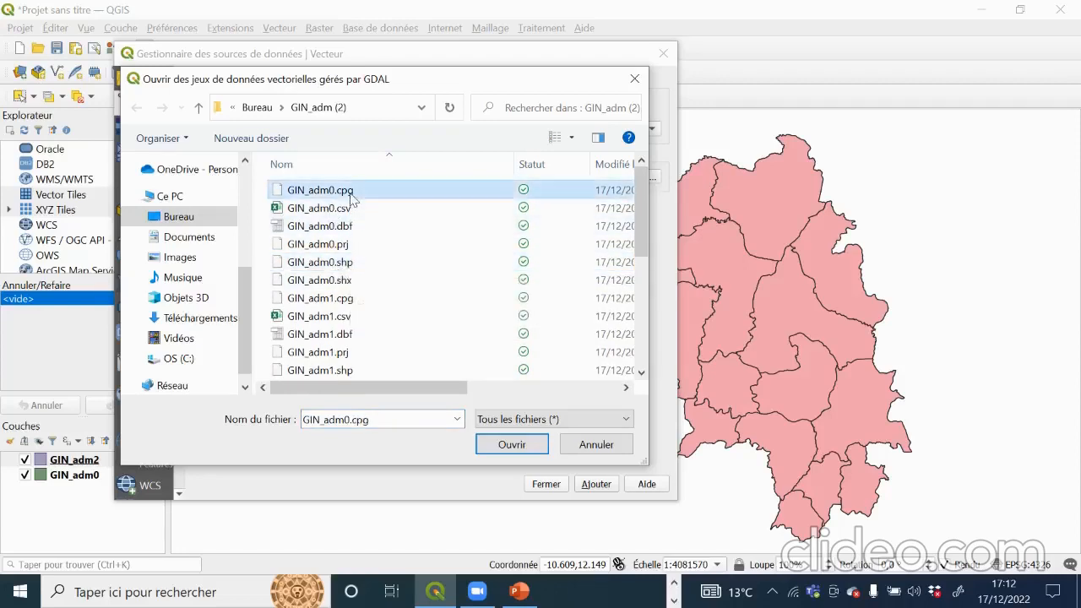
click(346, 217)
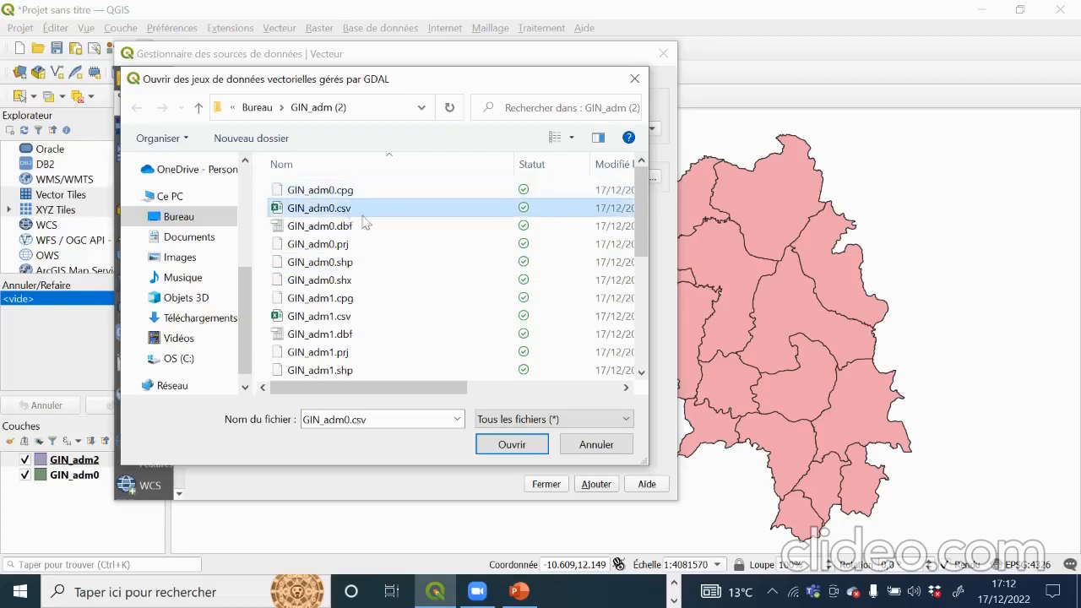
click(341, 231)
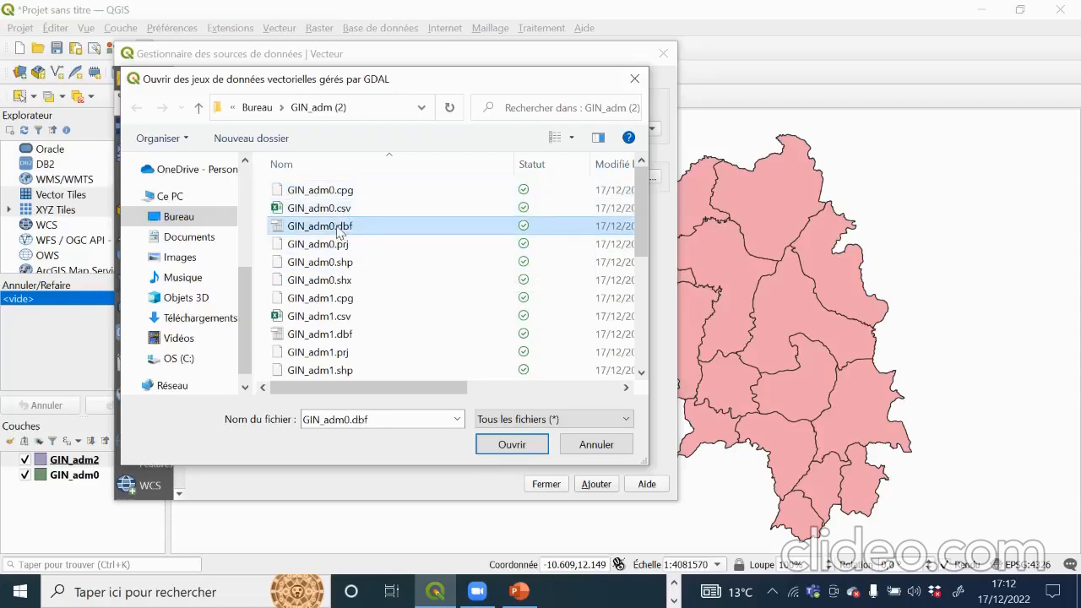
click(329, 247)
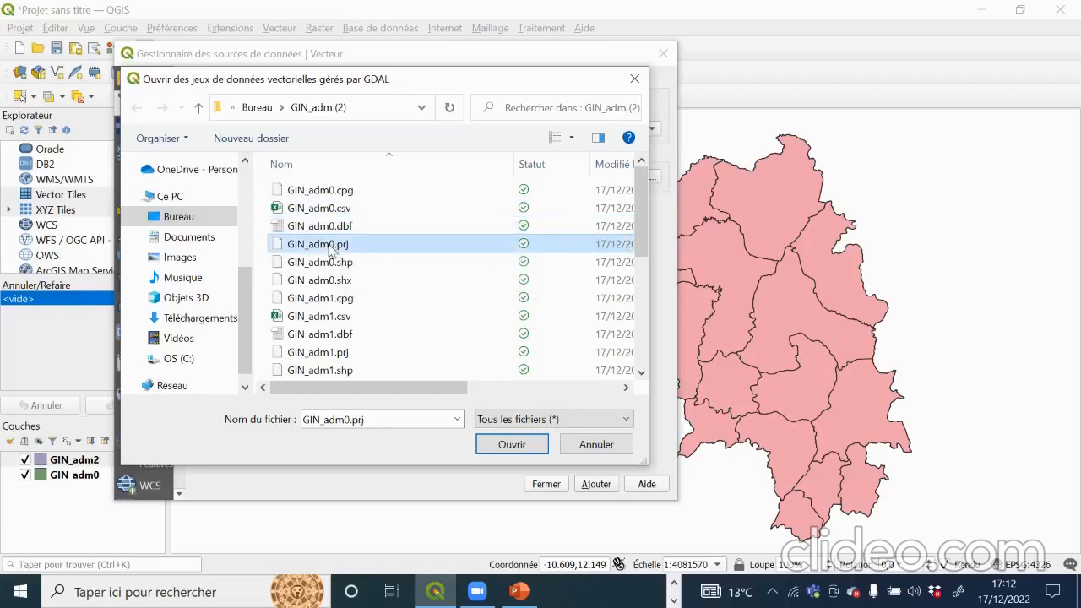
click(333, 264)
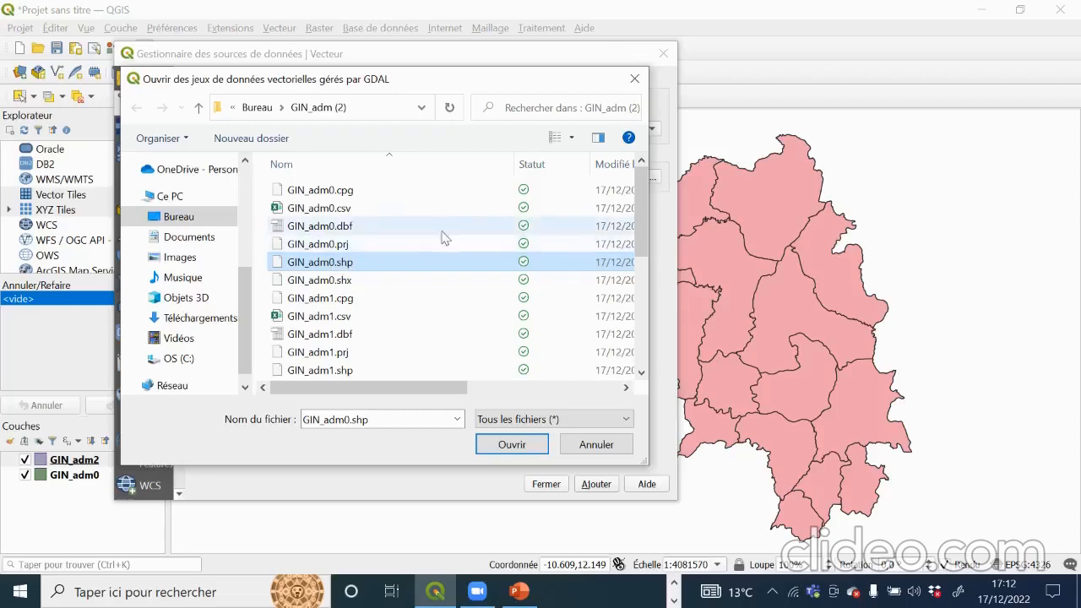
Step: Select GIN_adm3.shp and add it as the third, top vector layer
scroll(410, 259, down, 3)
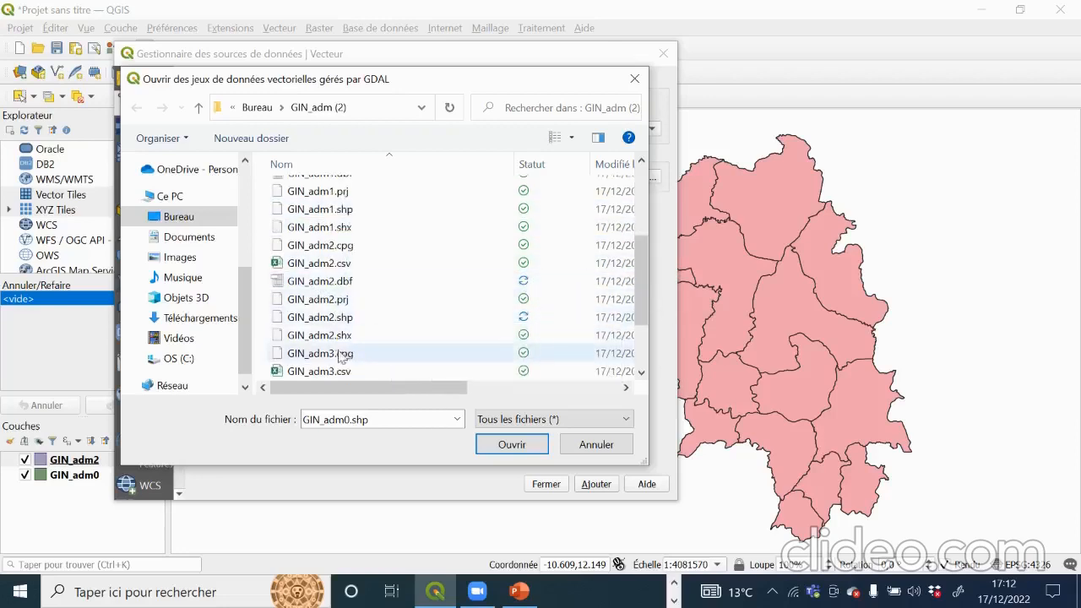
scroll(333, 341, down, 2)
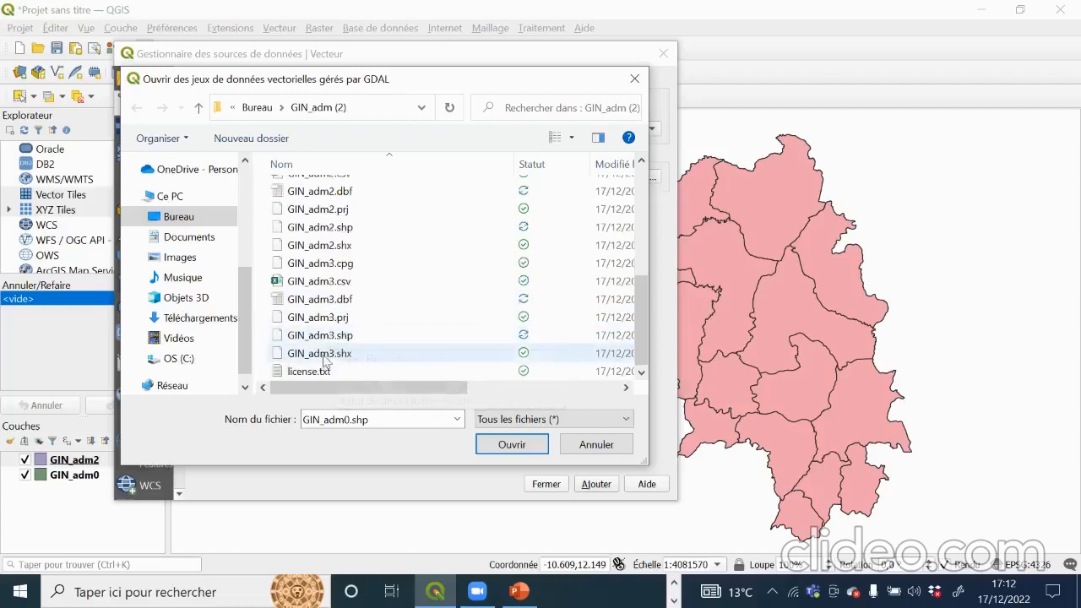
click(331, 337)
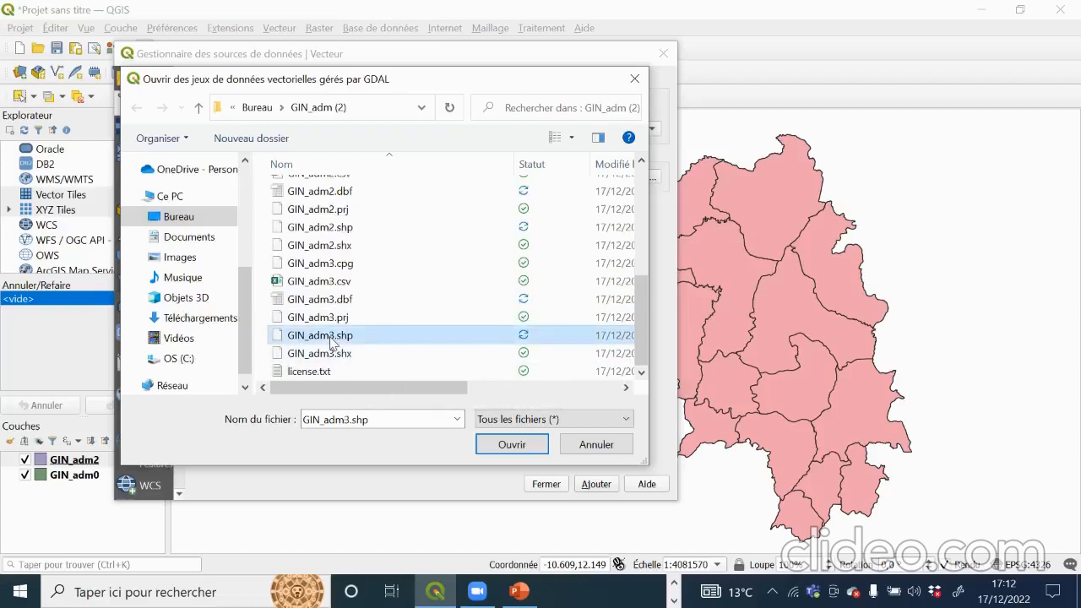
click(509, 444)
click(596, 483)
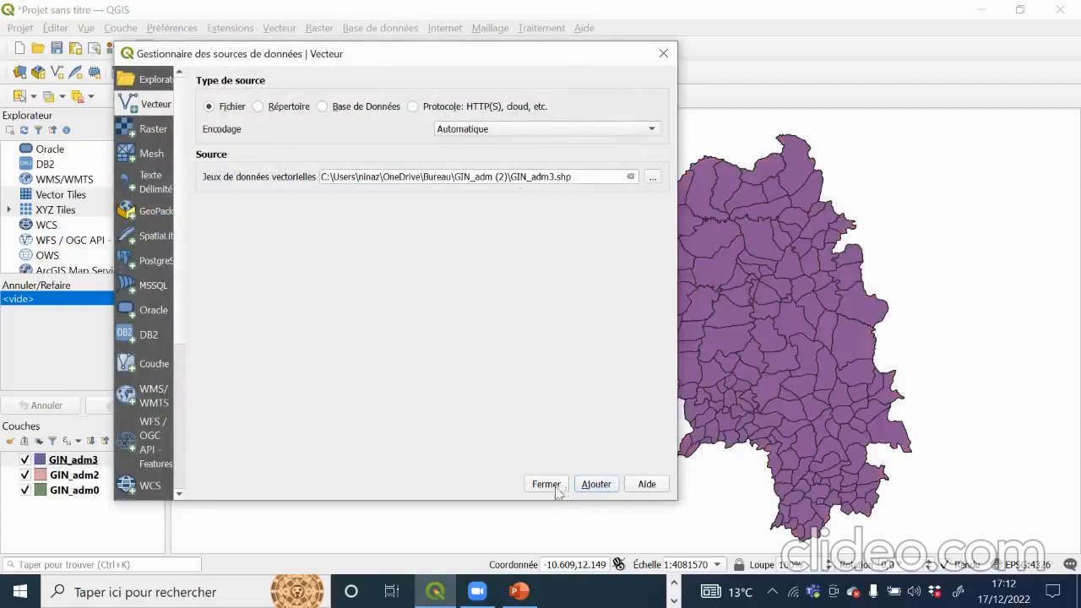
click(547, 484)
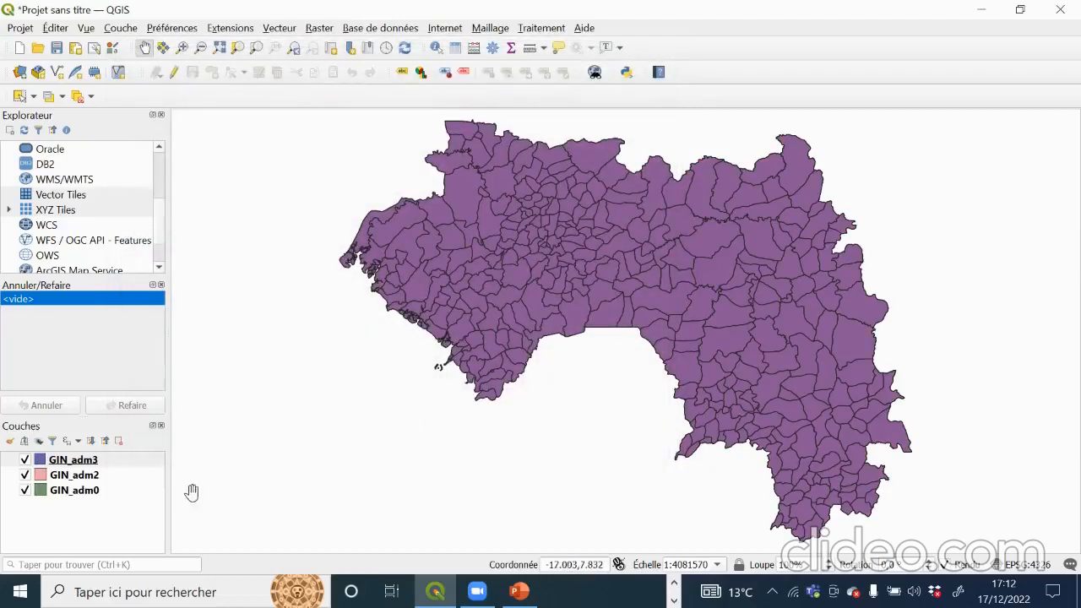
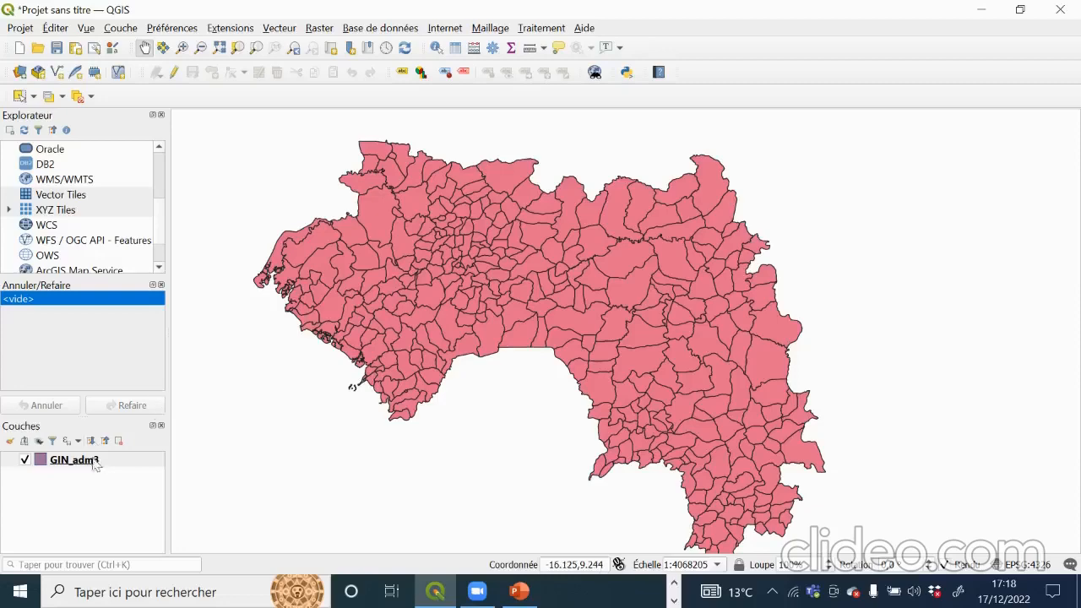
Step: Select the newly loaded GIN_adm3 layer in the Couches panel
click(87, 466)
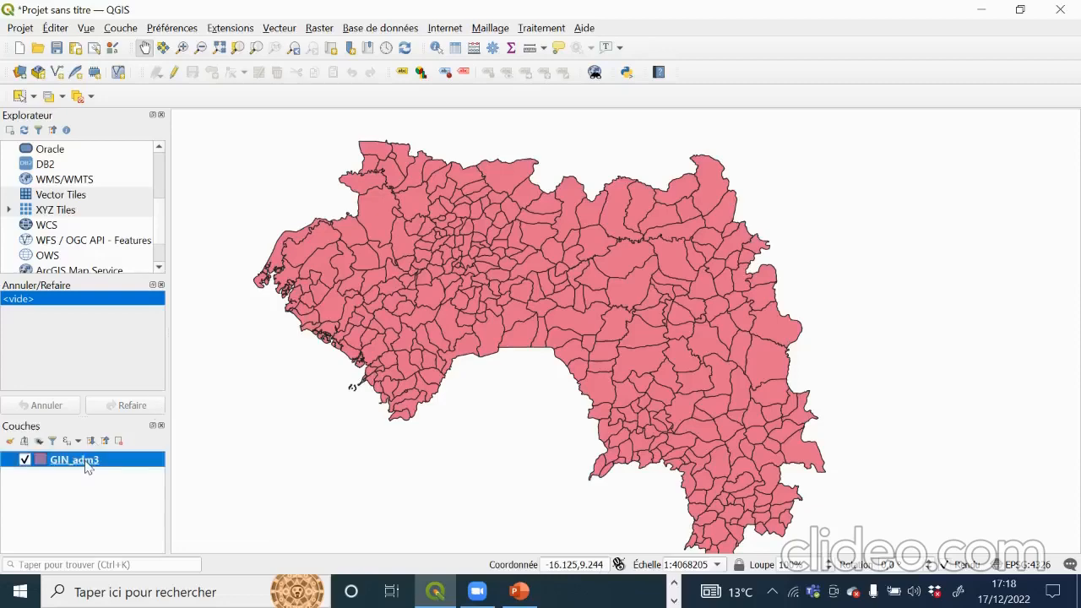
Step: Open GIN_adm3 Layer Properties on the Symbologie page, showing its single pink fill symbol
double_click(87, 466)
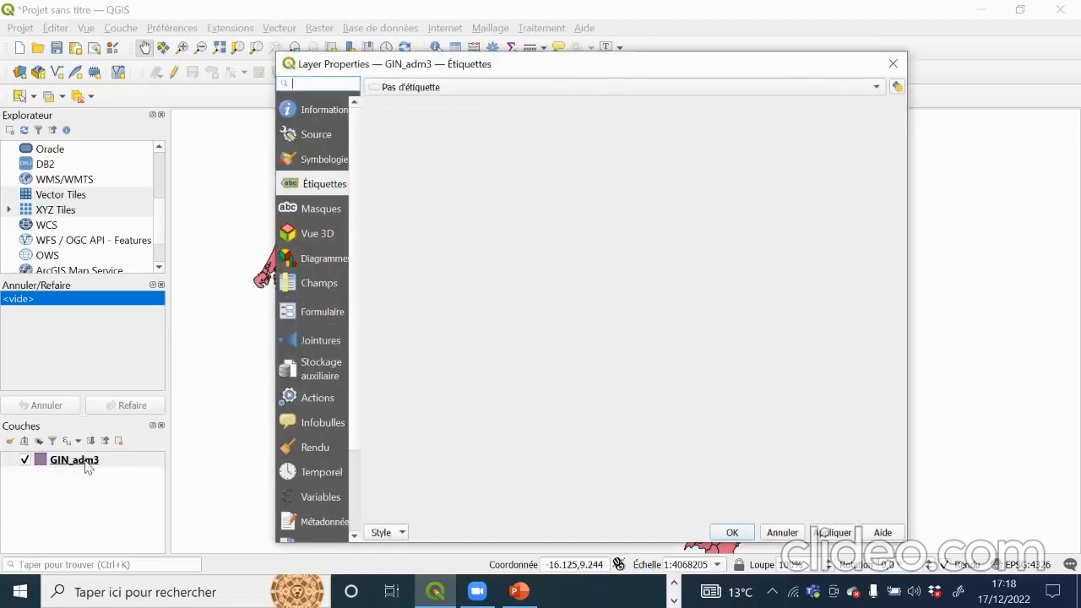
click(894, 64)
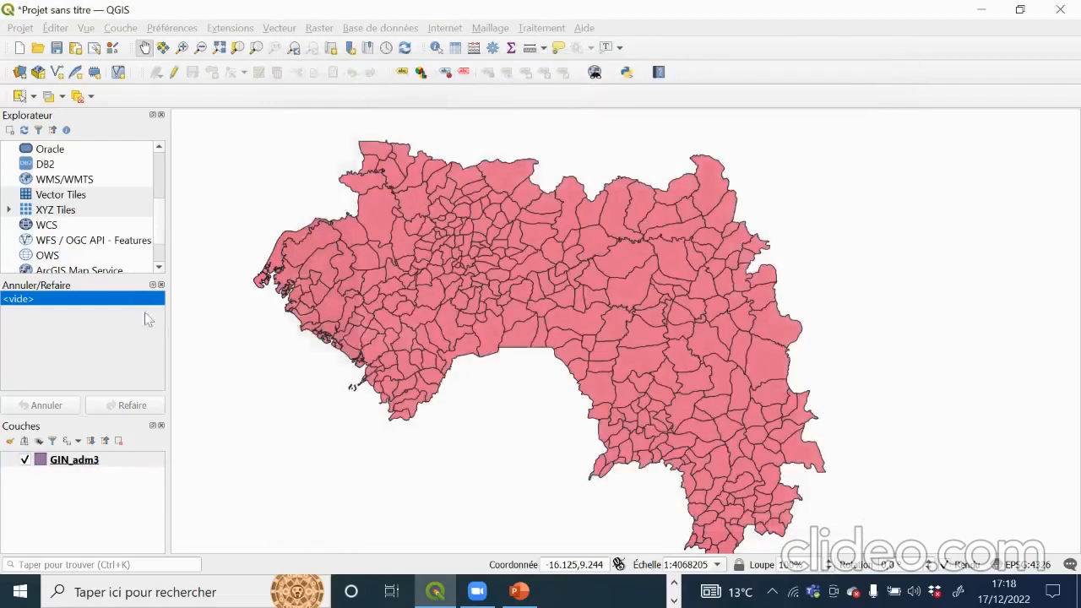
double_click(99, 466)
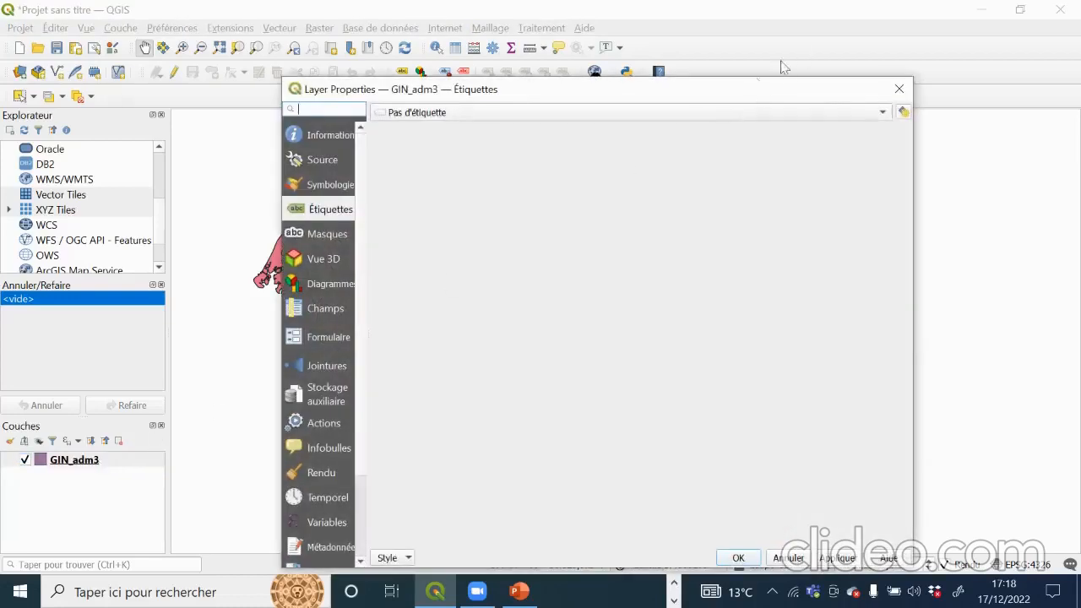
drag(718, 99, 614, 67)
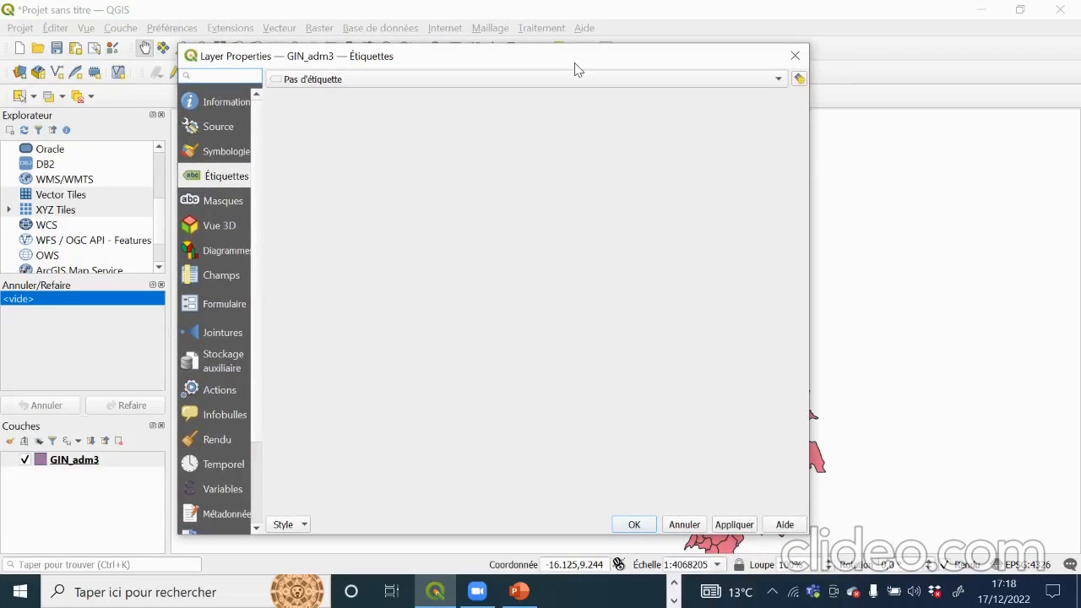
click(218, 129)
click(221, 155)
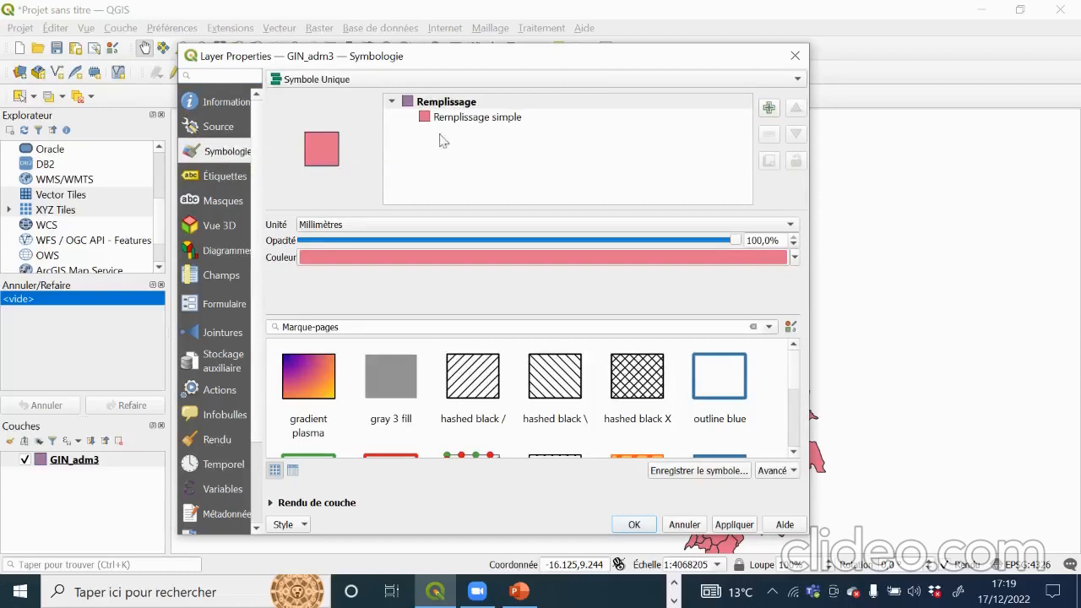
Step: Set the GIN_adm3 Remplissage simple fill colour to white and apply it
click(478, 122)
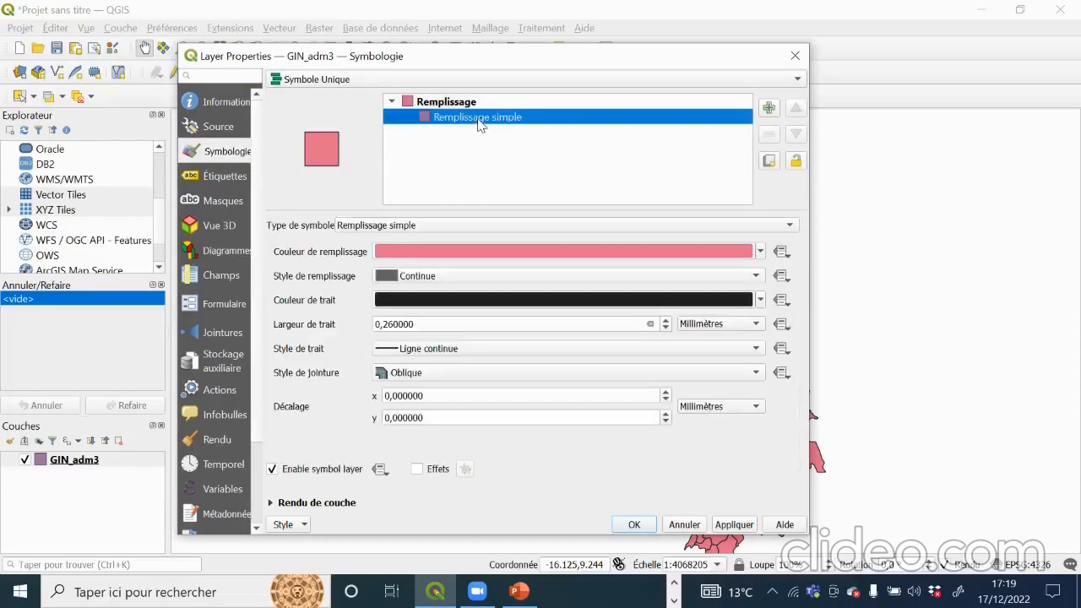
click(228, 154)
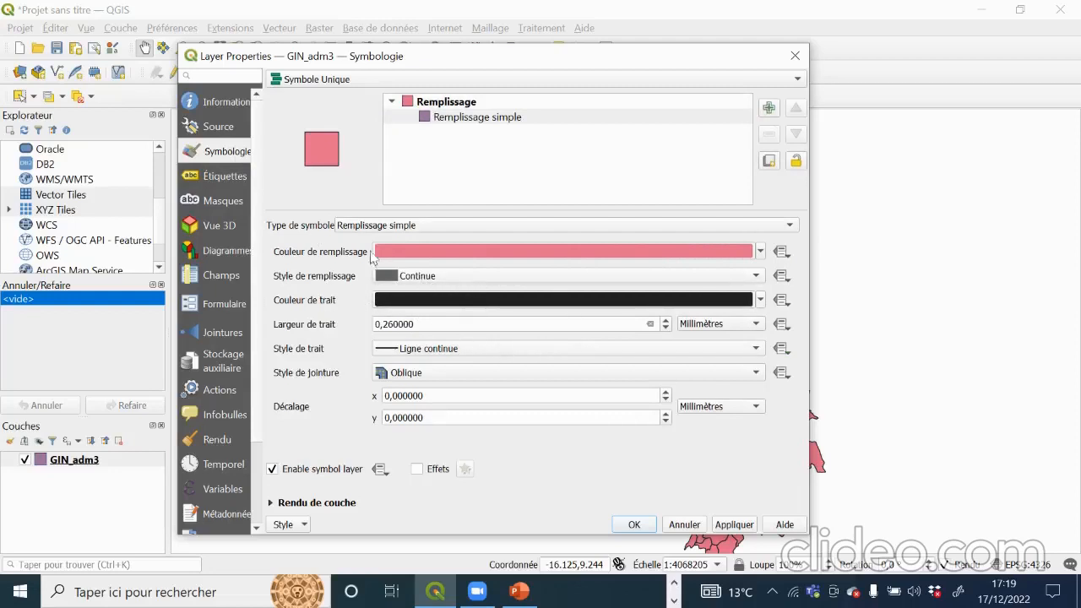
click(760, 252)
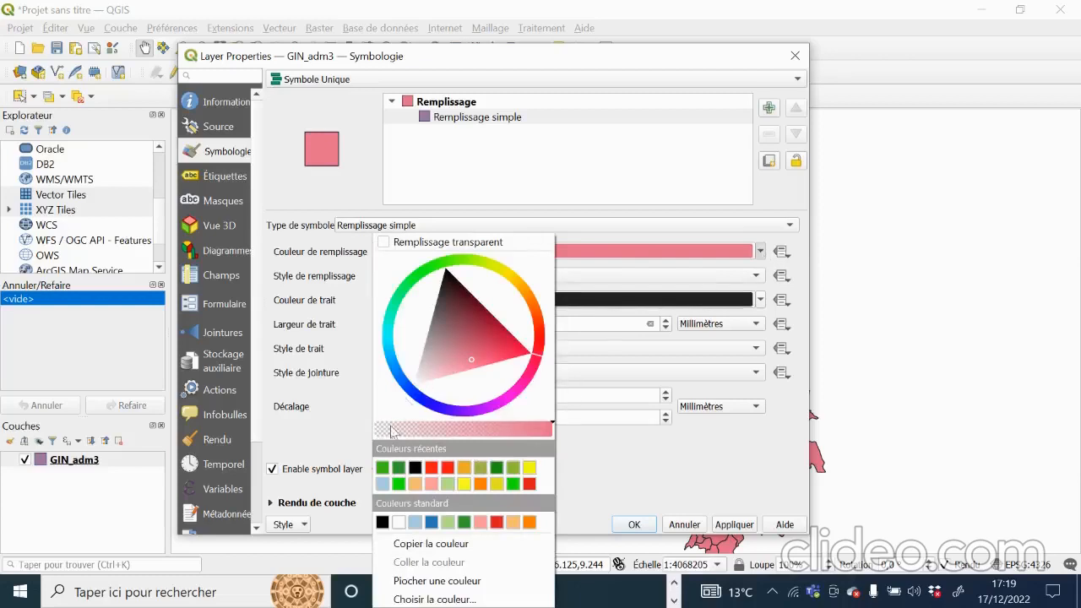
click(397, 522)
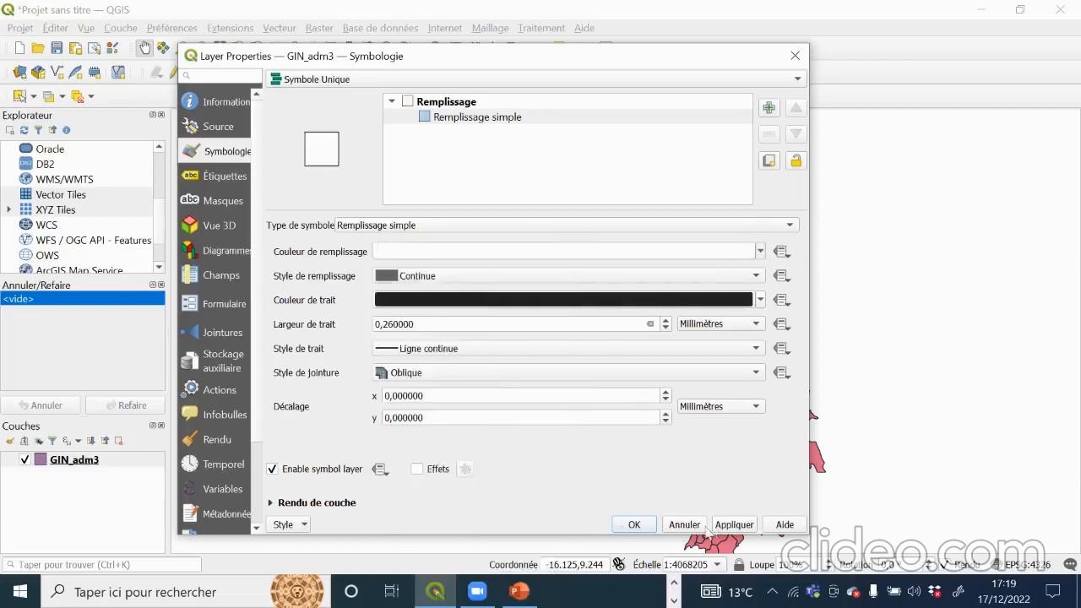
click(734, 525)
click(641, 525)
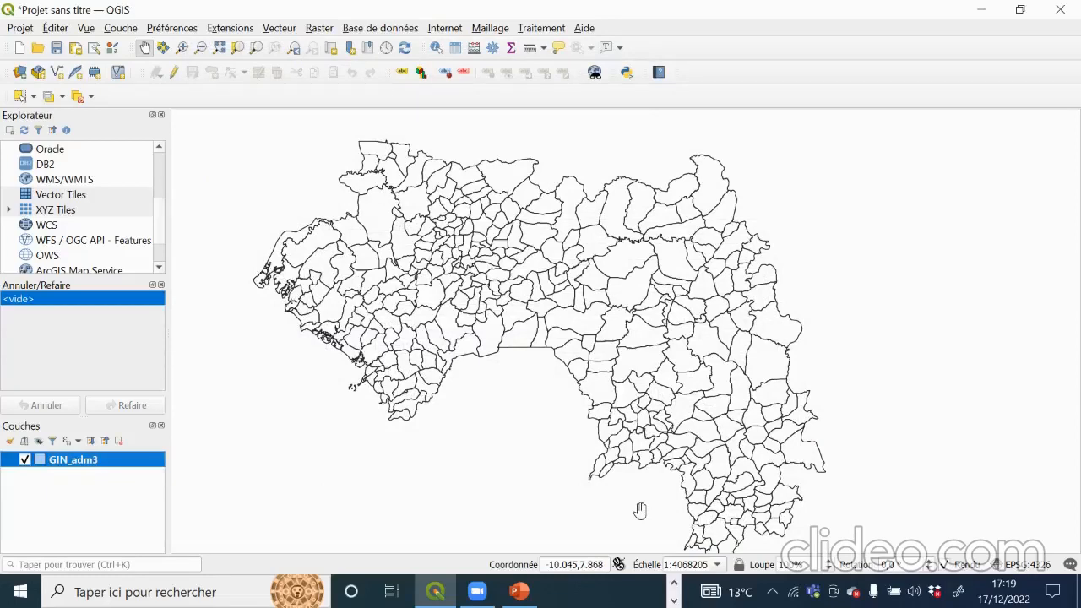
Step: Change the GIN_adm3 simple fill to a dark green recent colour and apply it
double_click(108, 465)
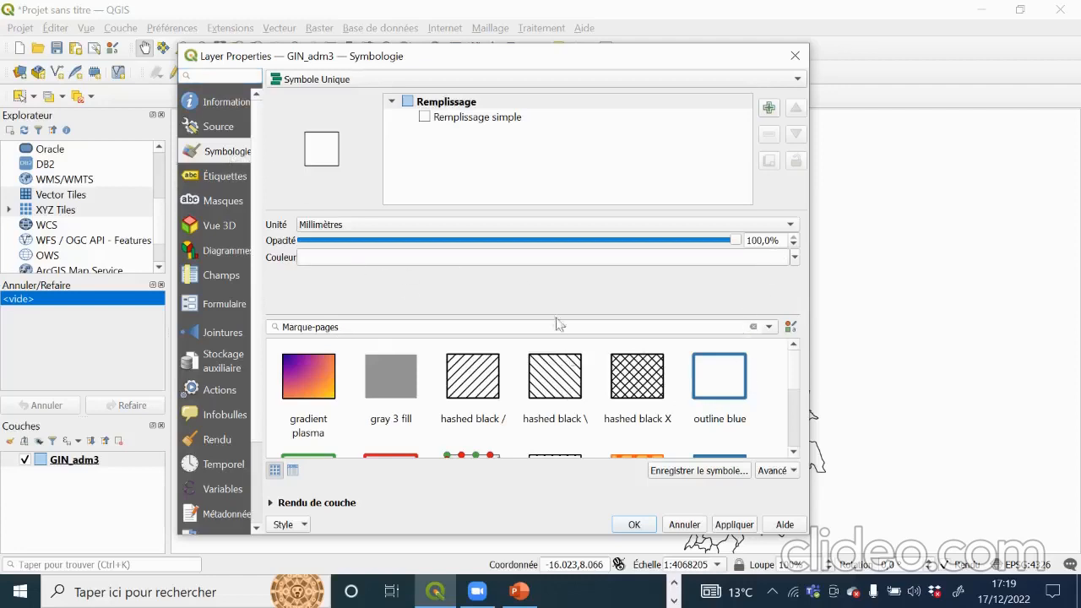
scroll(450, 327, down, 3)
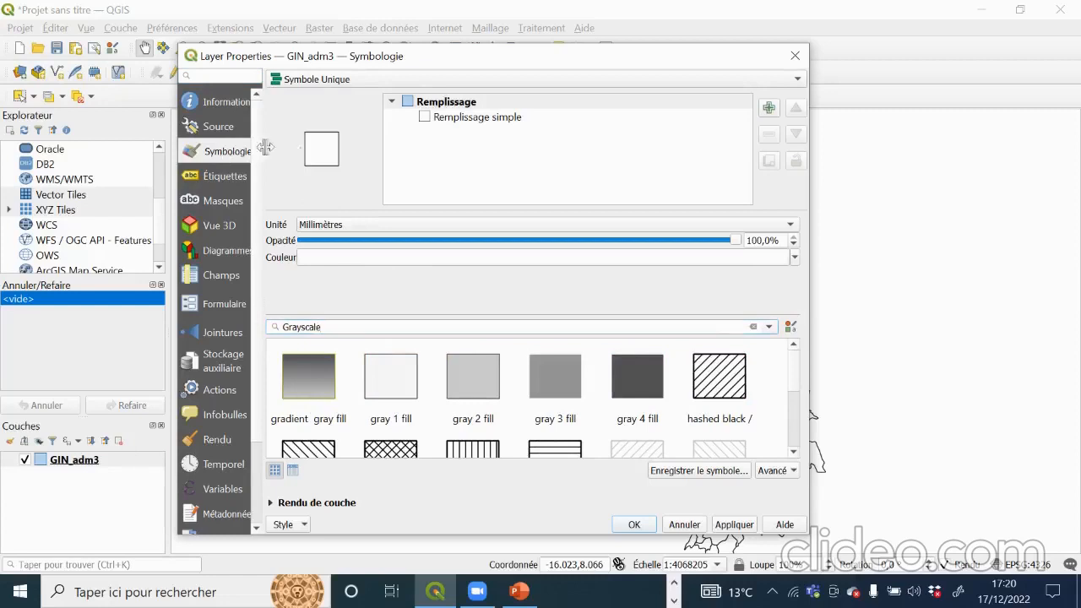
click(466, 120)
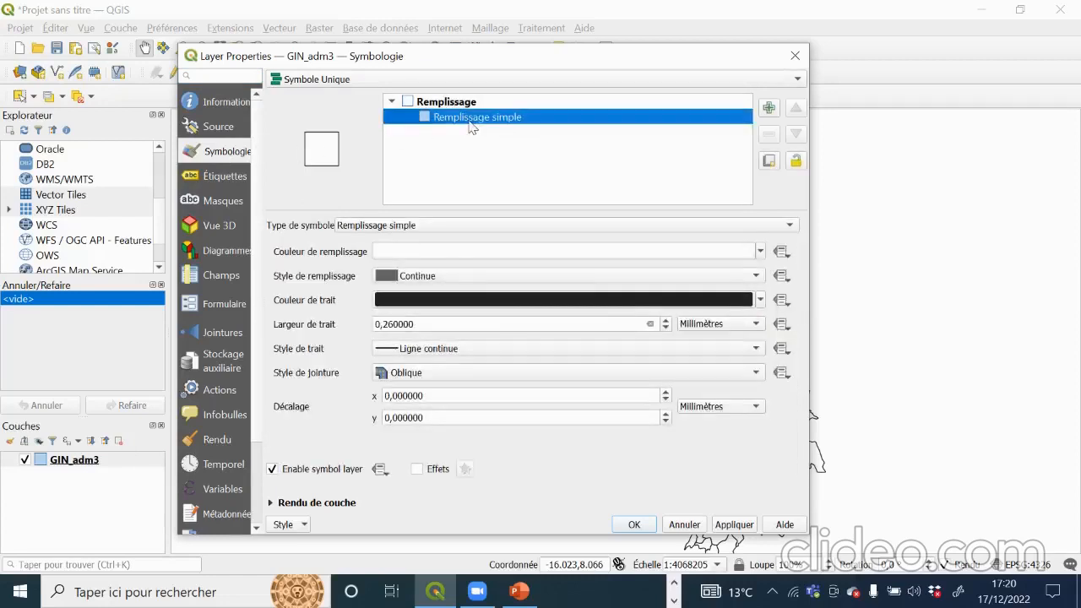
click(761, 251)
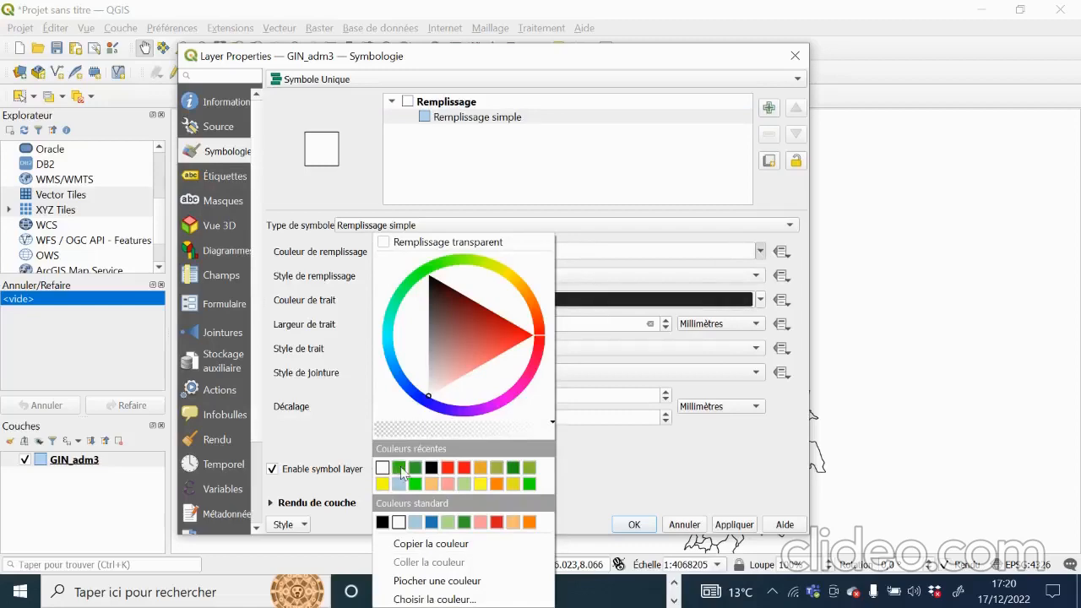
click(398, 468)
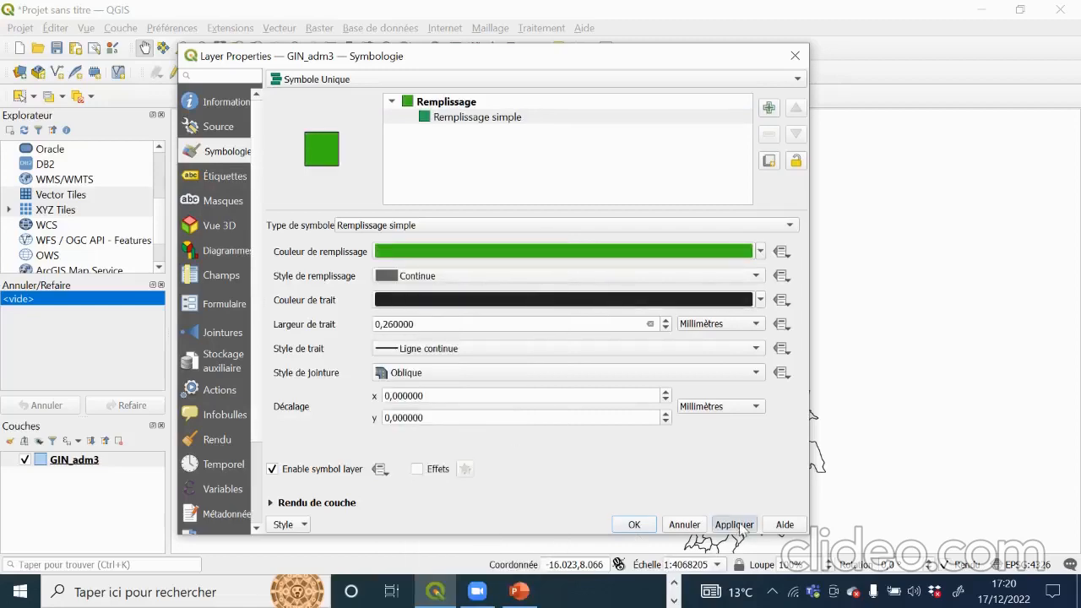
click(734, 524)
click(634, 525)
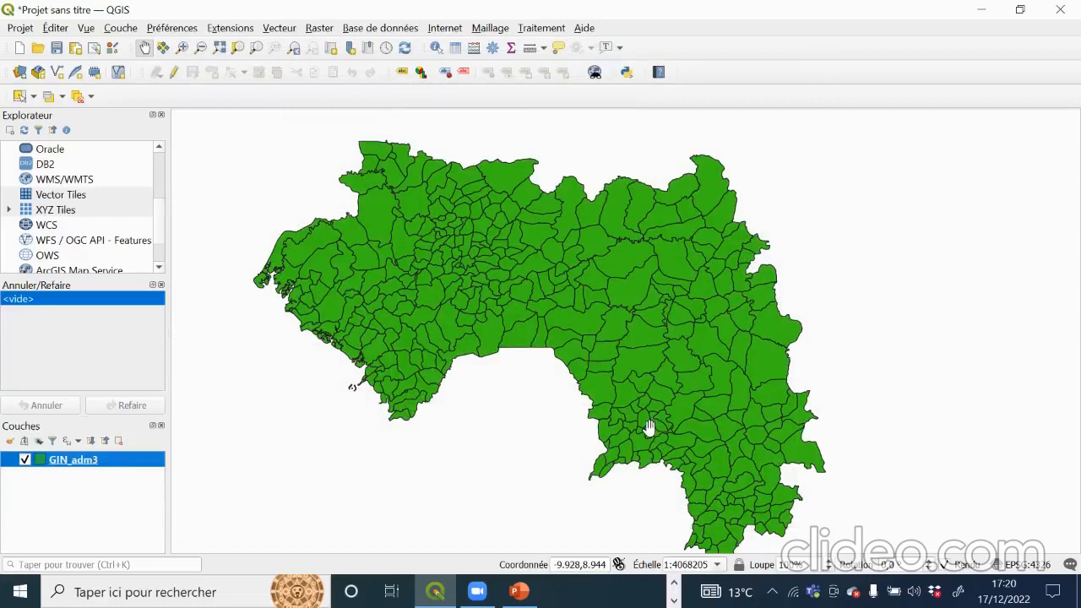
Step: Recolour the GIN_adm3 simple fill with the brighter green swatch via Propriétés
right_click(102, 460)
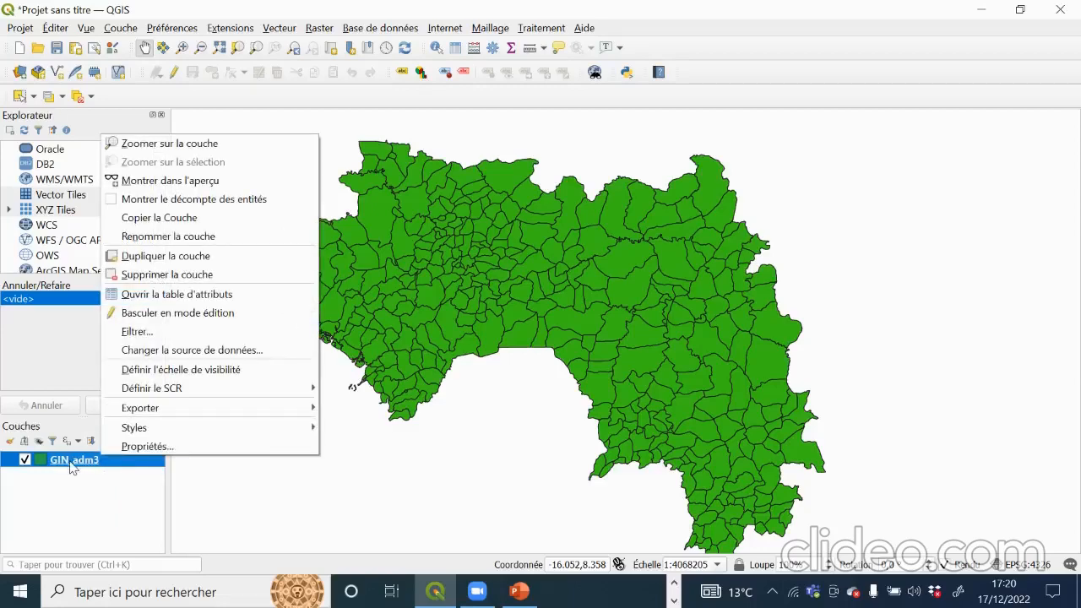
click(145, 447)
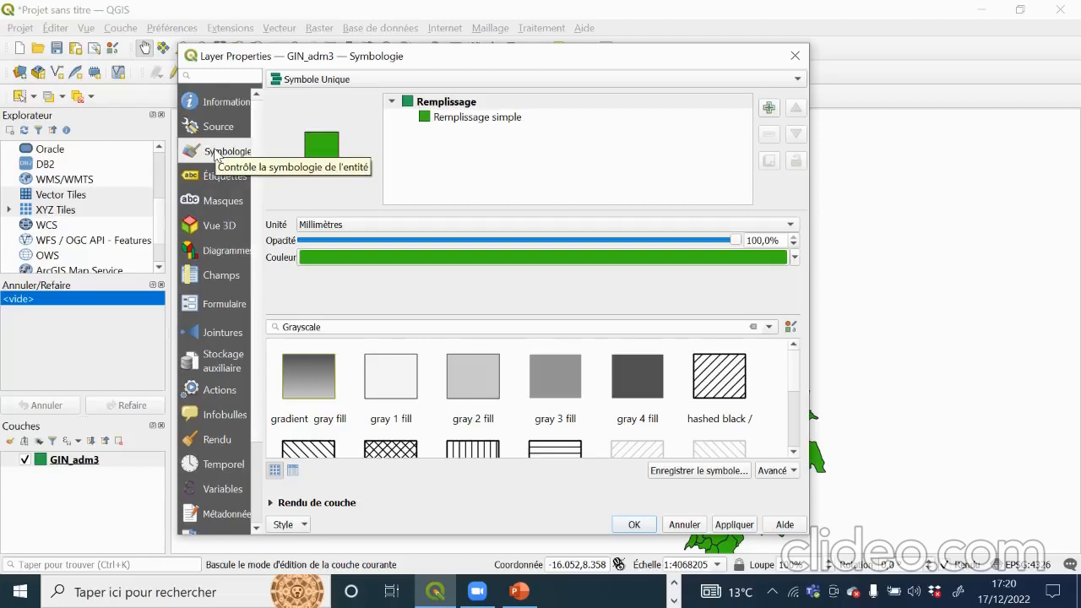
click(495, 120)
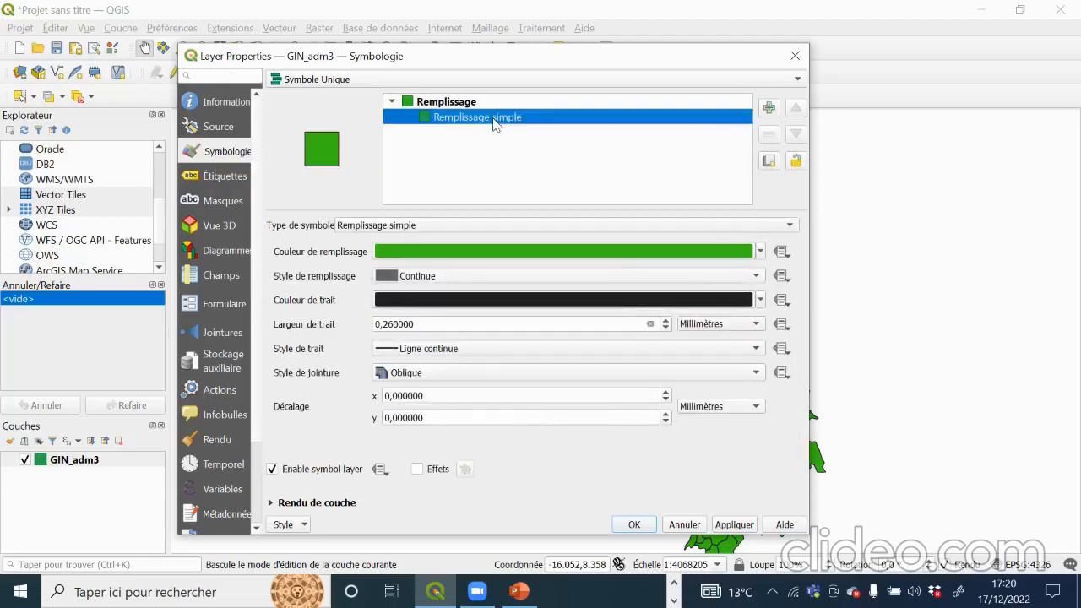
click(761, 252)
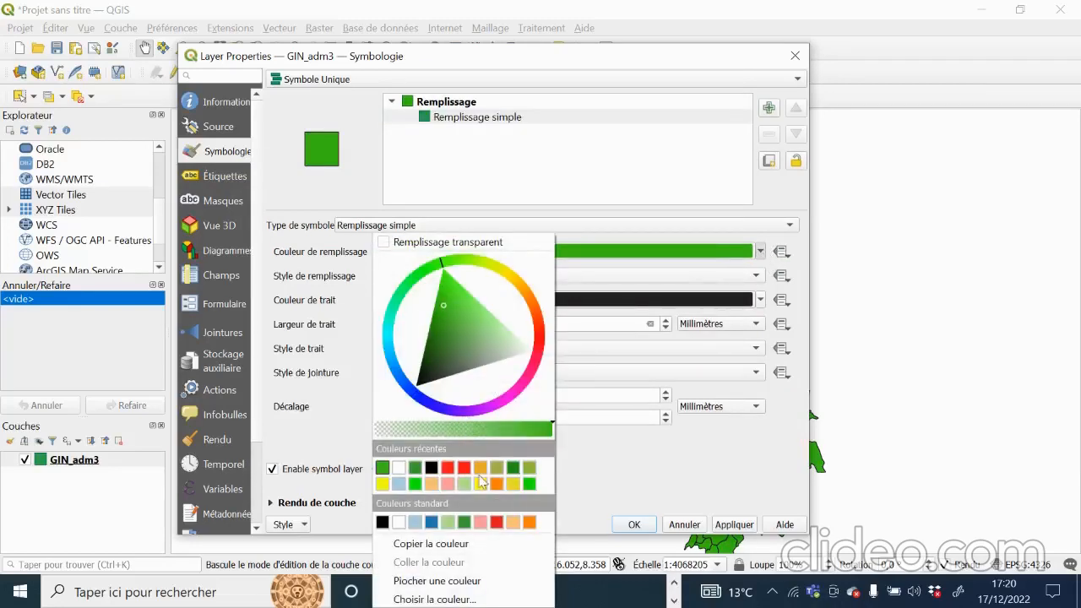
click(415, 485)
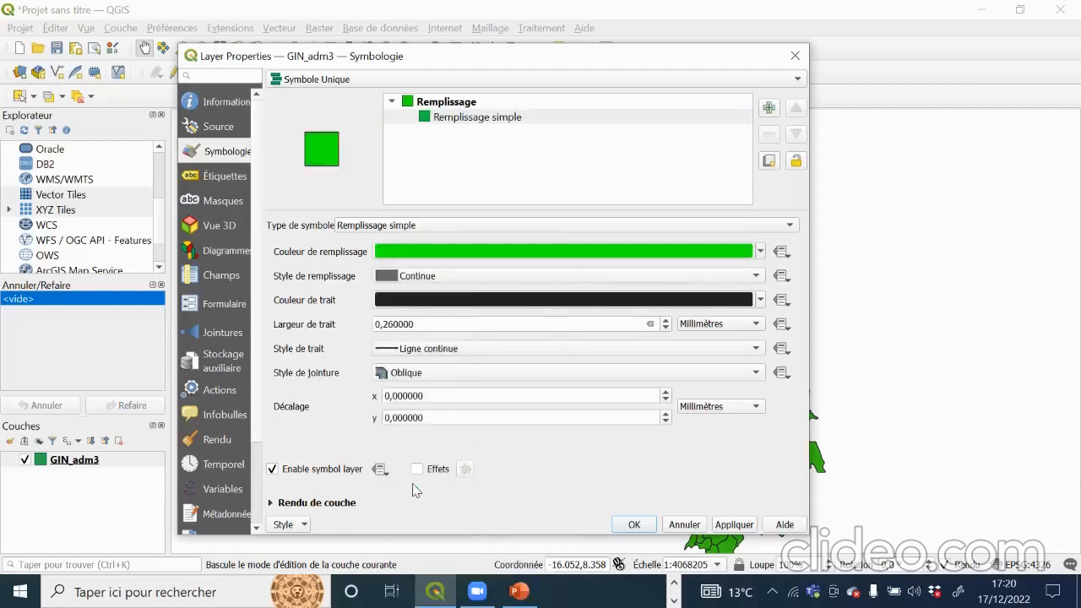
click(730, 524)
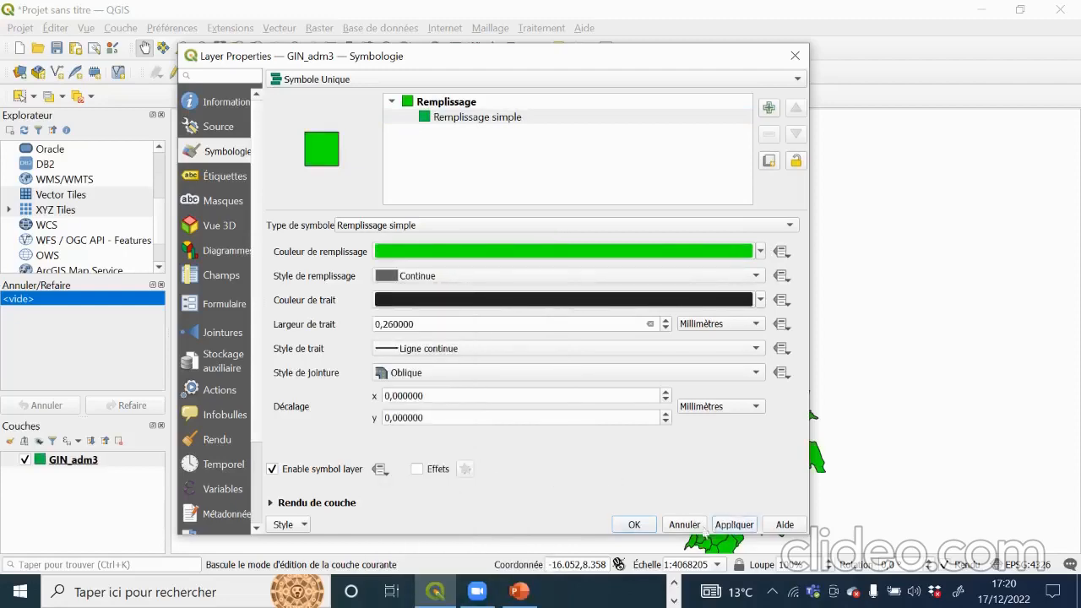
click(630, 525)
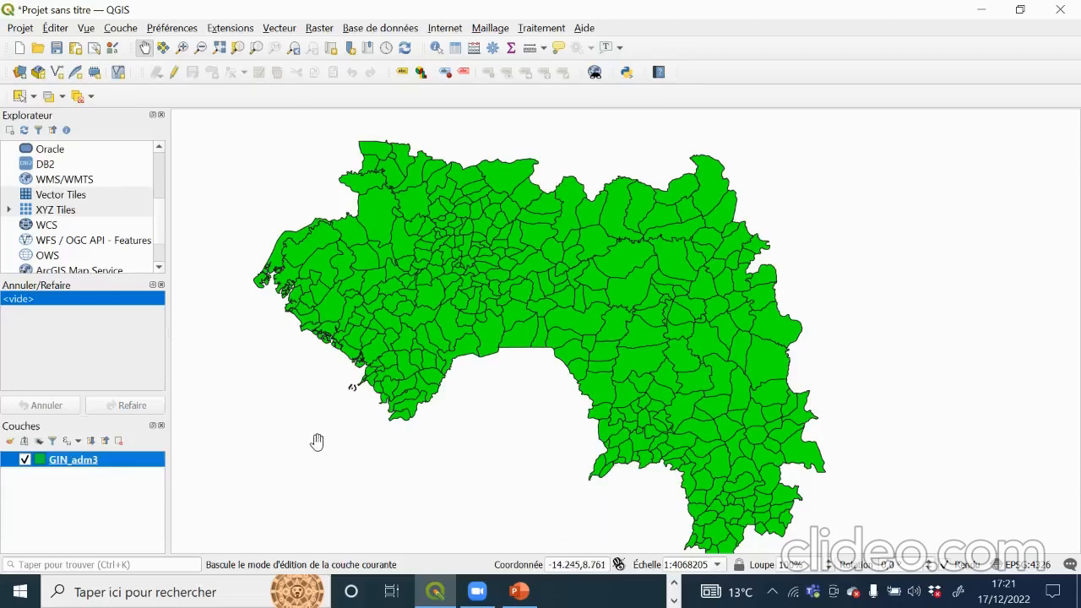
Step: Open GIN_adm3 properties on Étiquettes and try the labelling modes, picking simple labels
right_click(110, 459)
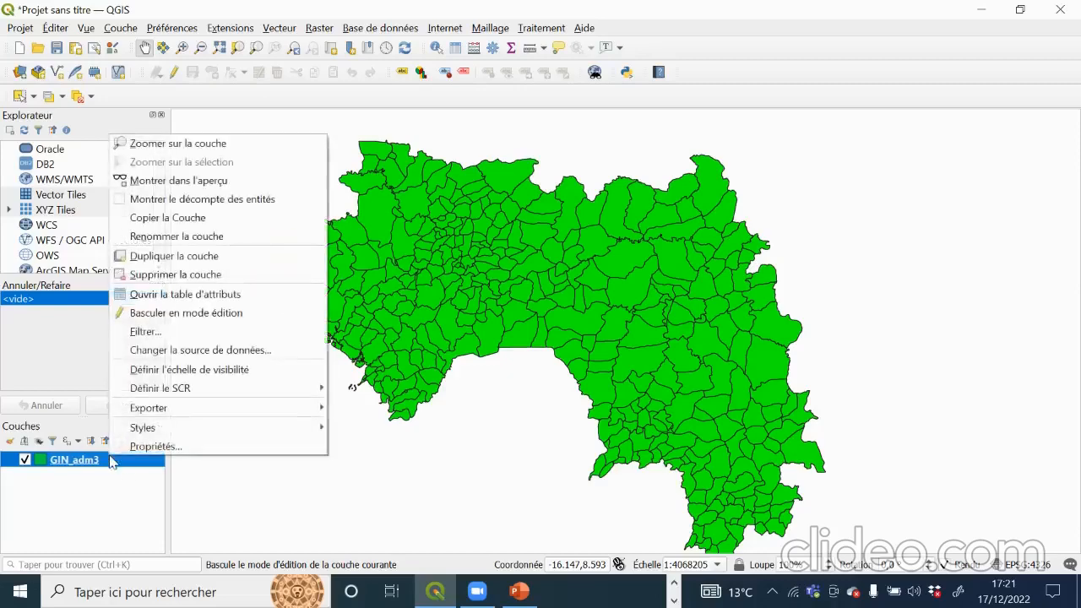
click(167, 448)
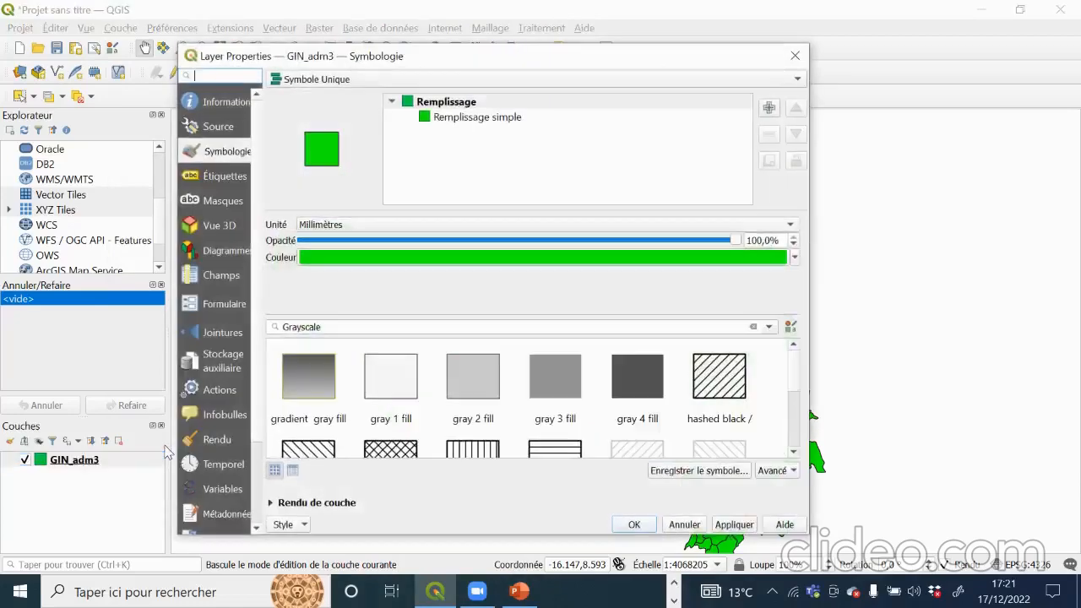
click(218, 178)
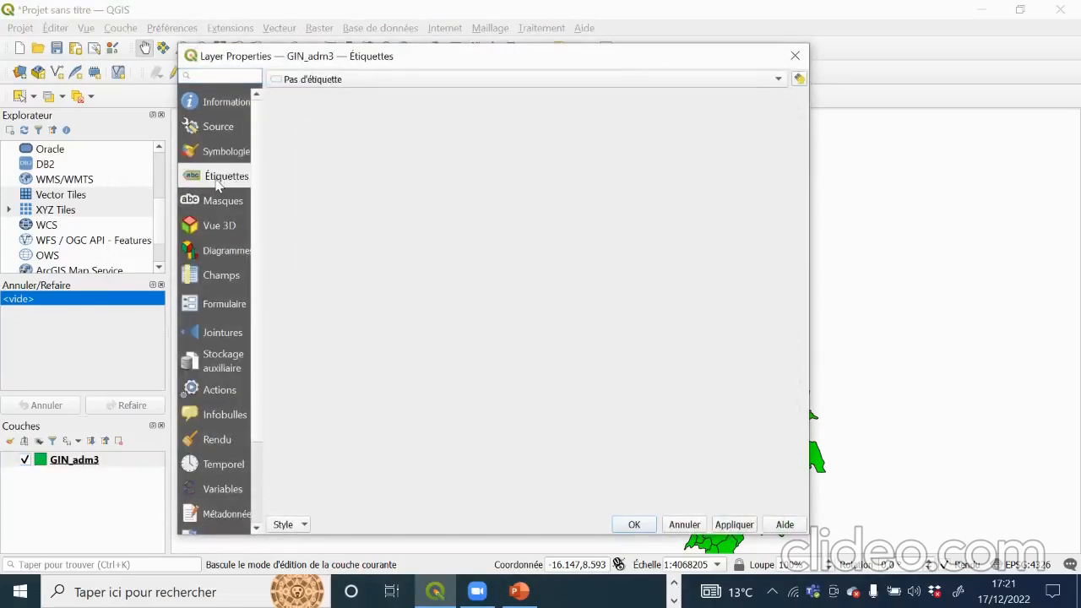
click(355, 81)
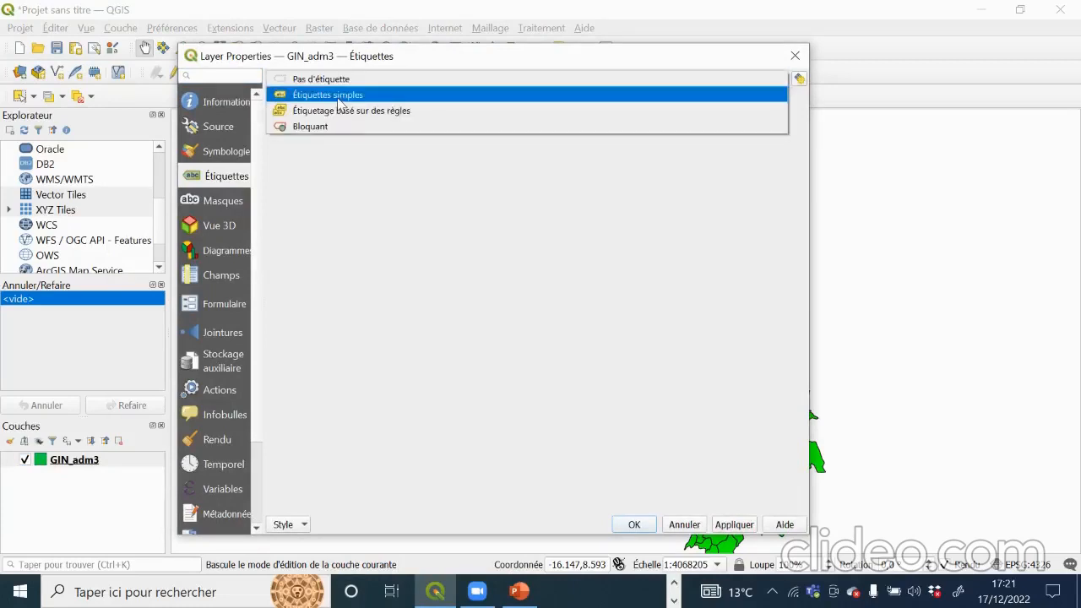
click(331, 190)
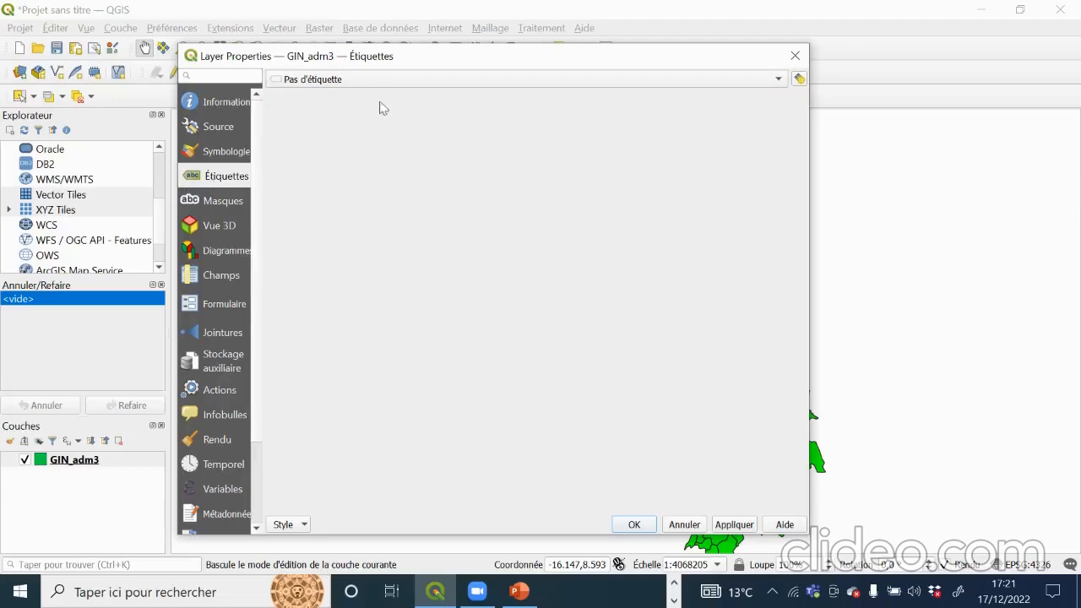
click(777, 80)
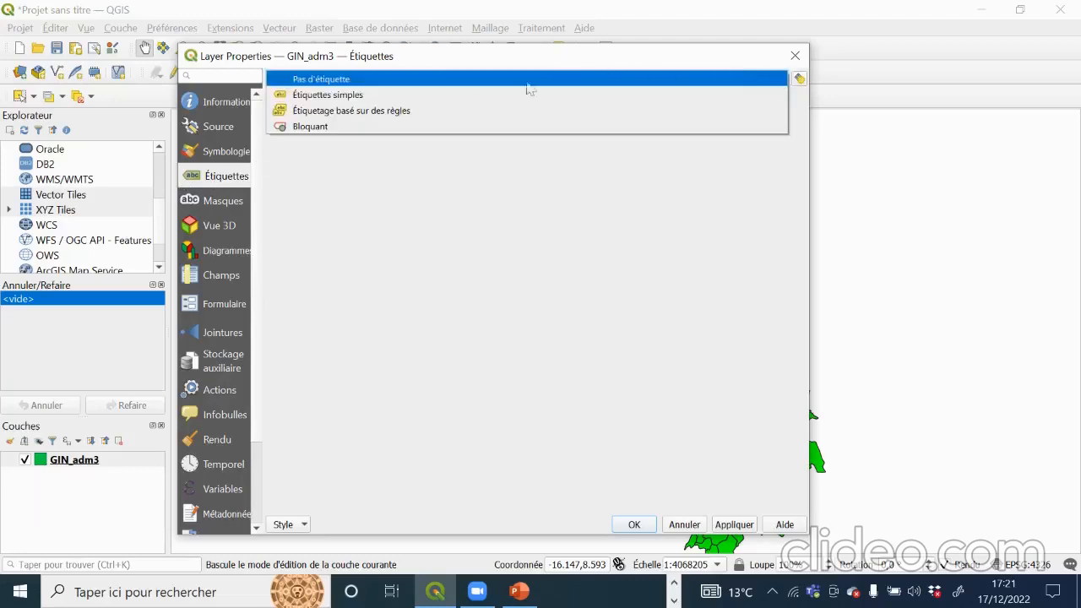
click(353, 102)
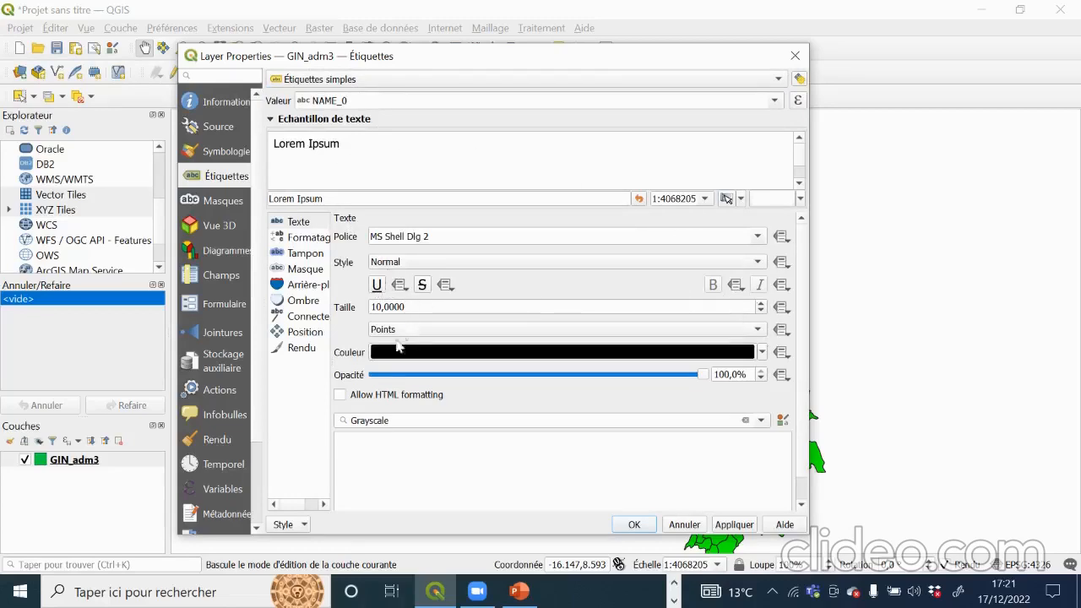
Step: Browse the label text settings, then close the dialog without applying any labels
scroll(708, 330, down, 2)
click(306, 222)
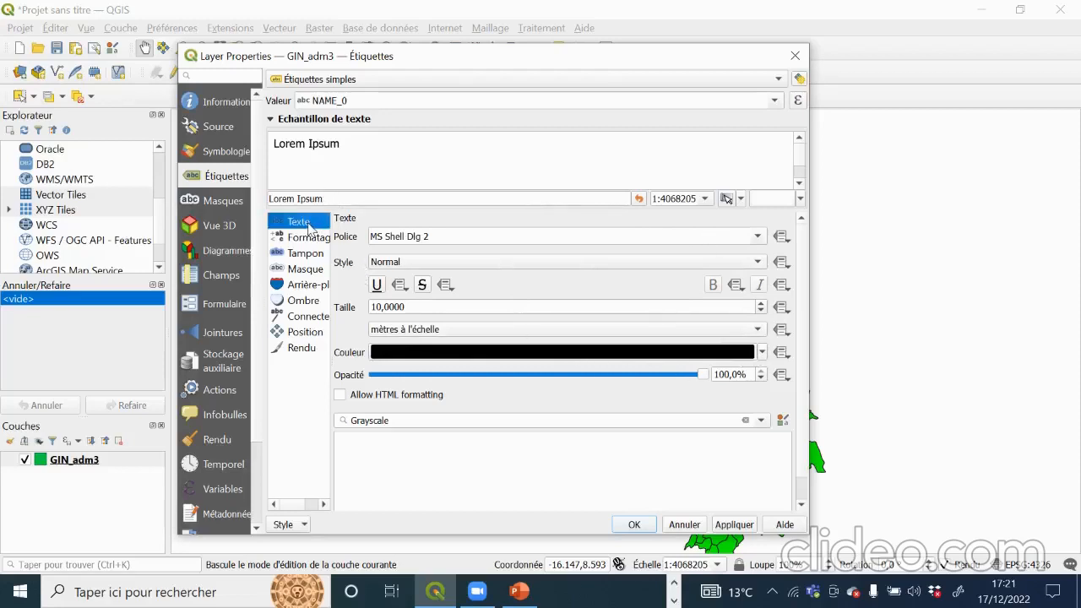
scroll(724, 331, down, 1)
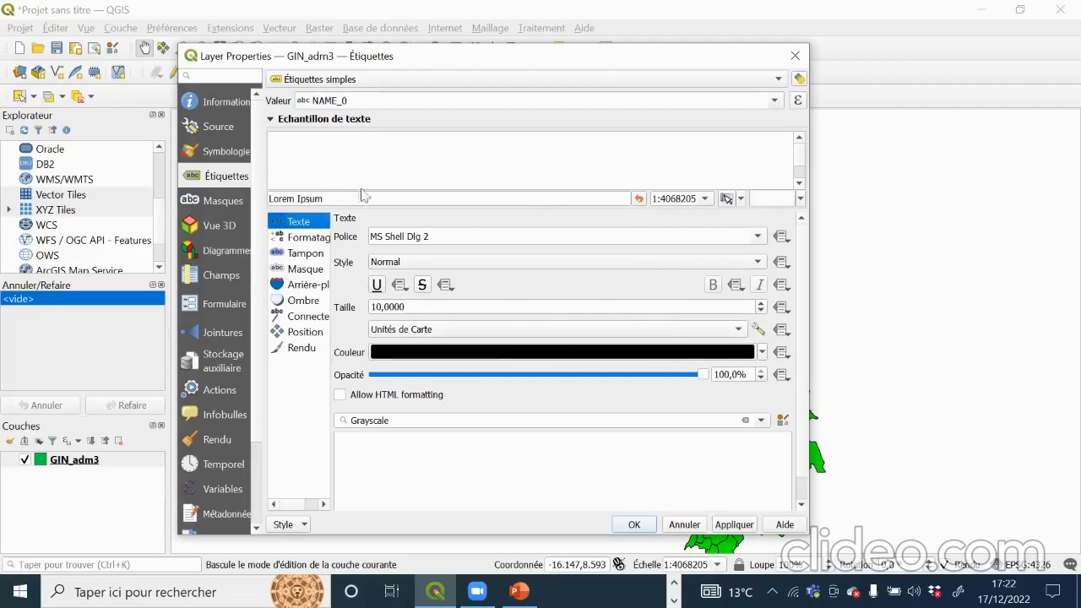
click(342, 175)
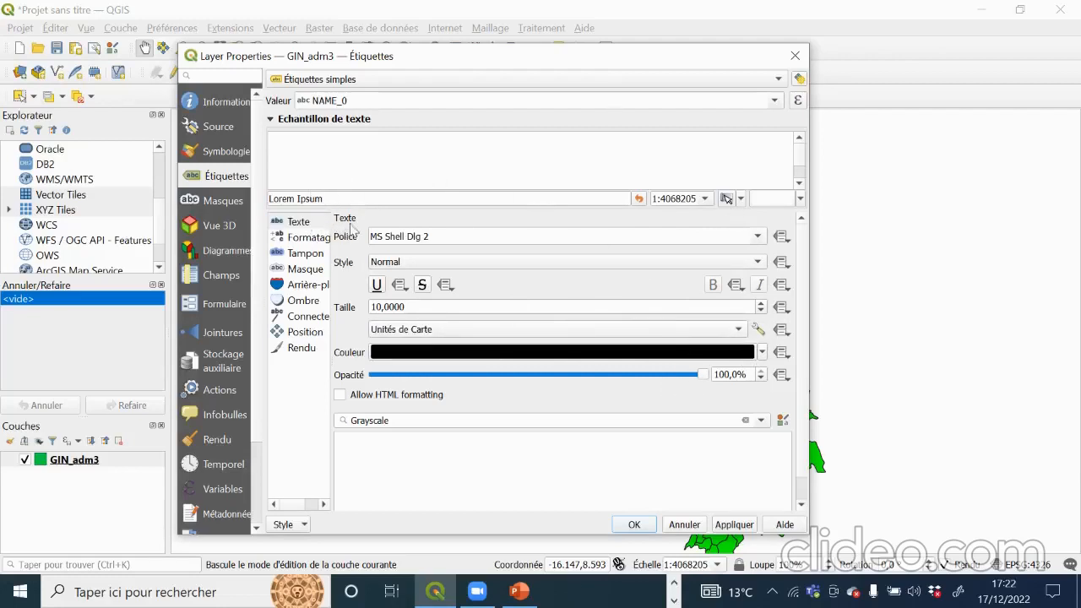
click(300, 224)
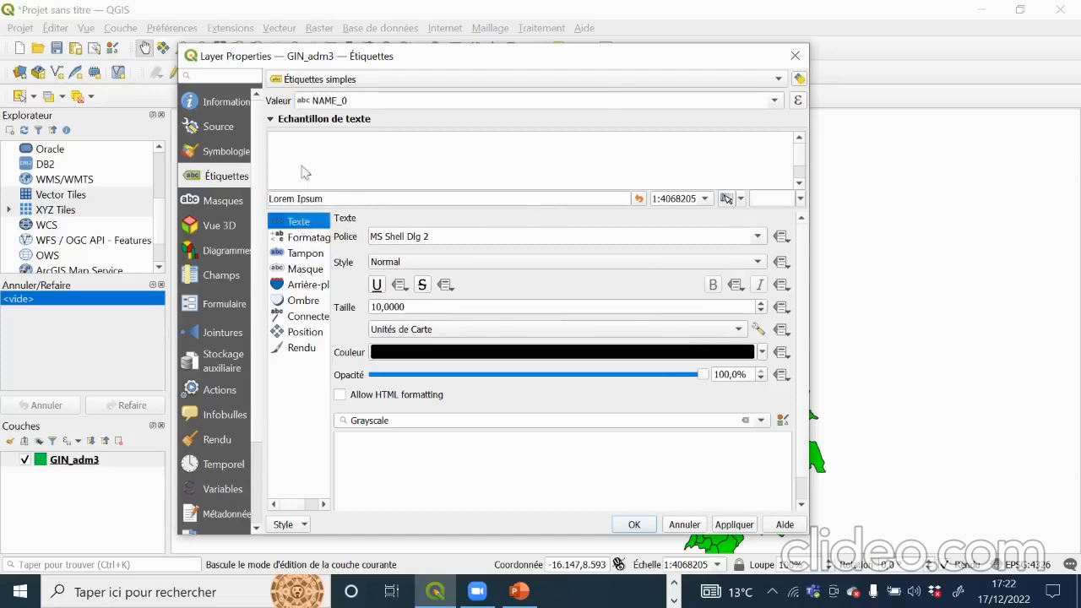
click(475, 182)
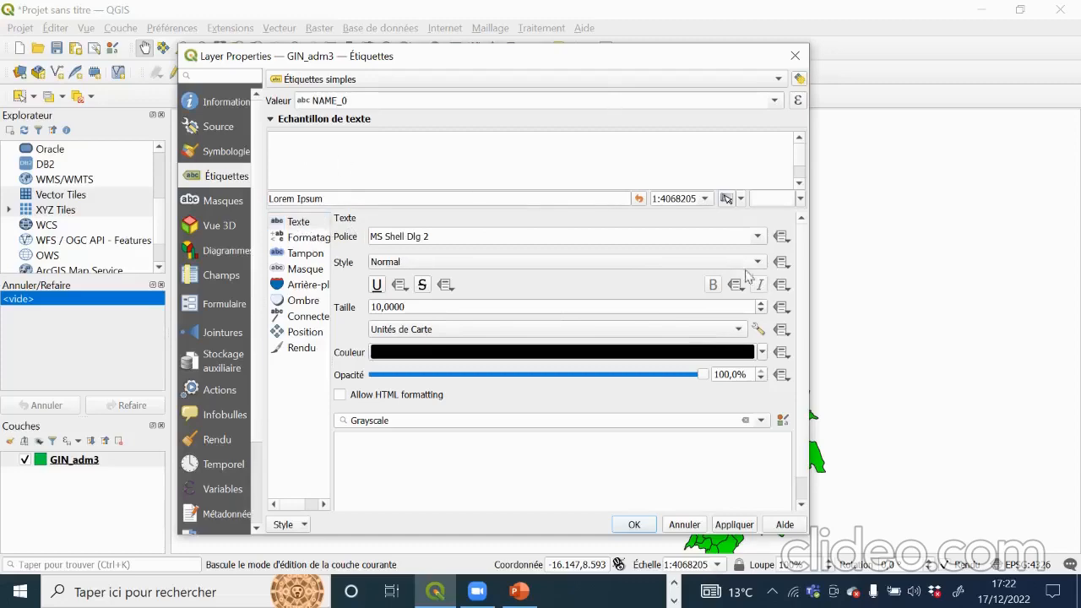
click(795, 55)
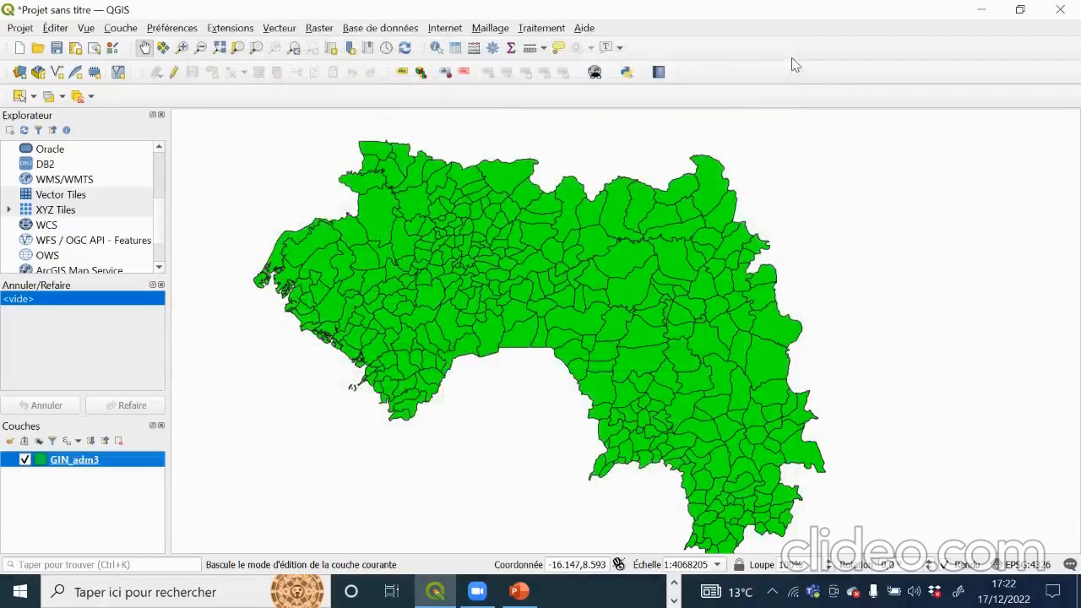
right_click(121, 463)
Step: Enable Étiquettes simples on GIN_adm3 so every commune is labelled 'Guinea'
click(132, 450)
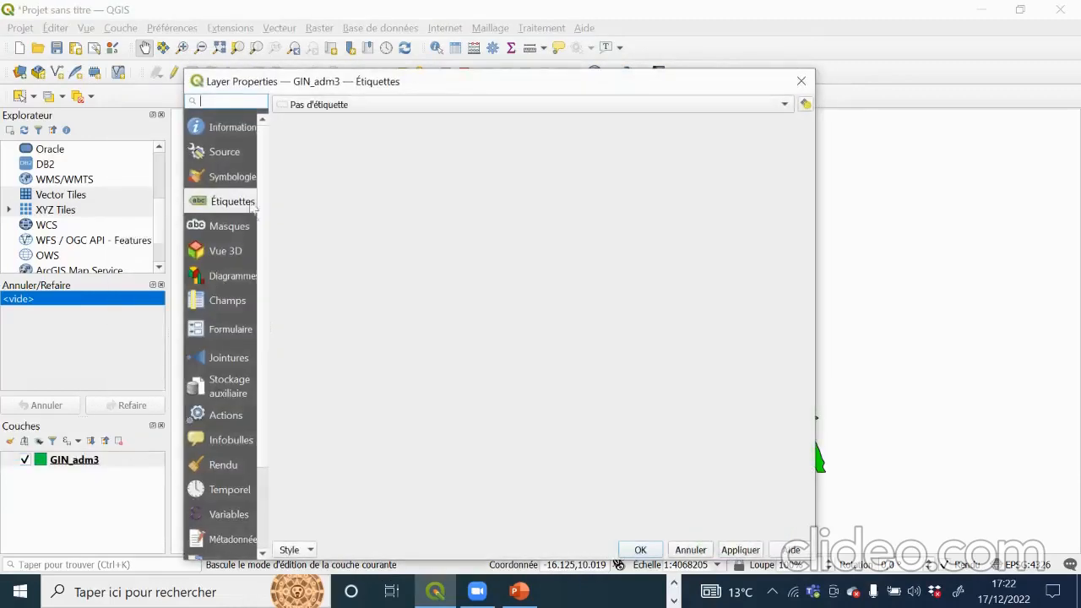
click(372, 107)
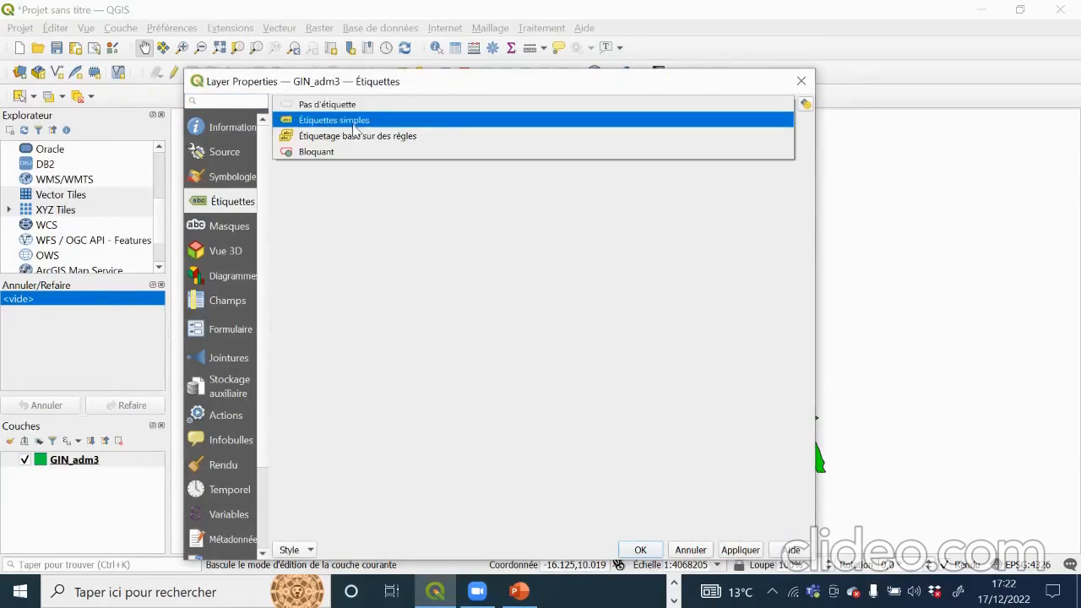
click(353, 125)
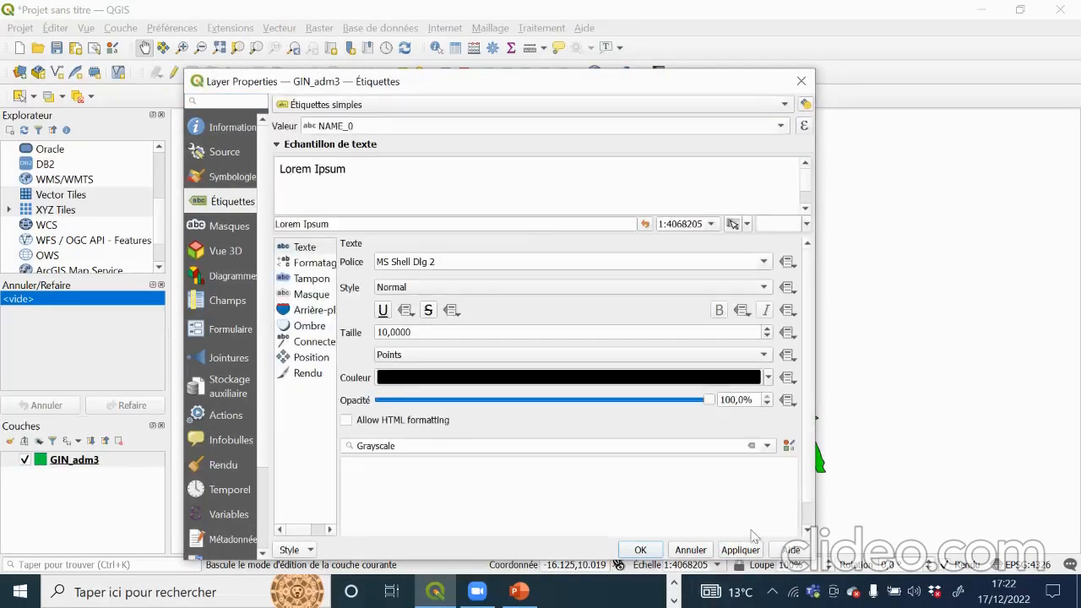
click(641, 550)
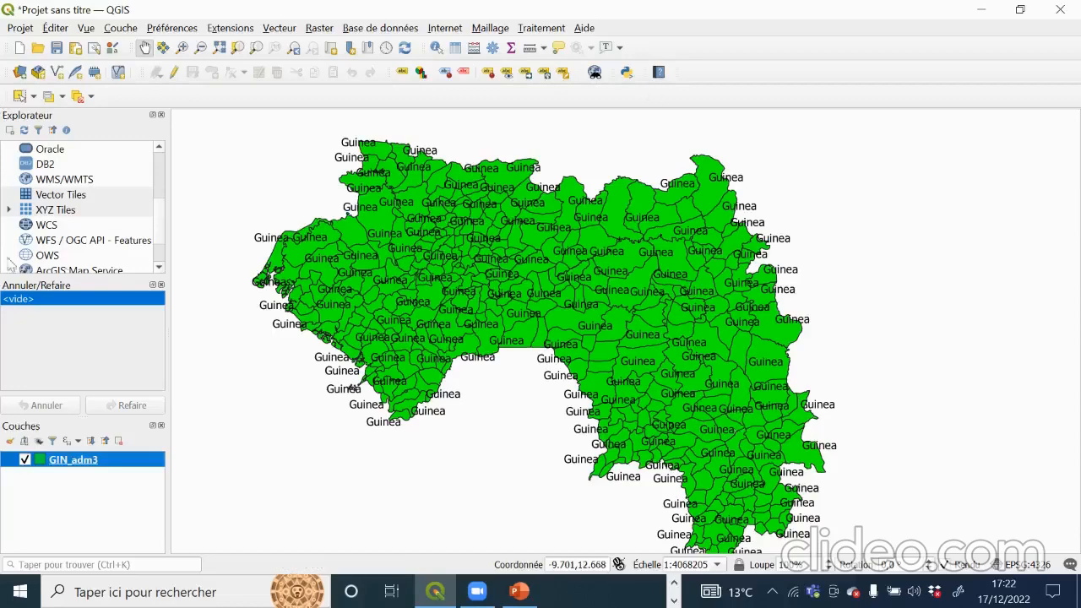
Step: Change the communes' Remplissage simple fill from green to white and apply
right_click(119, 467)
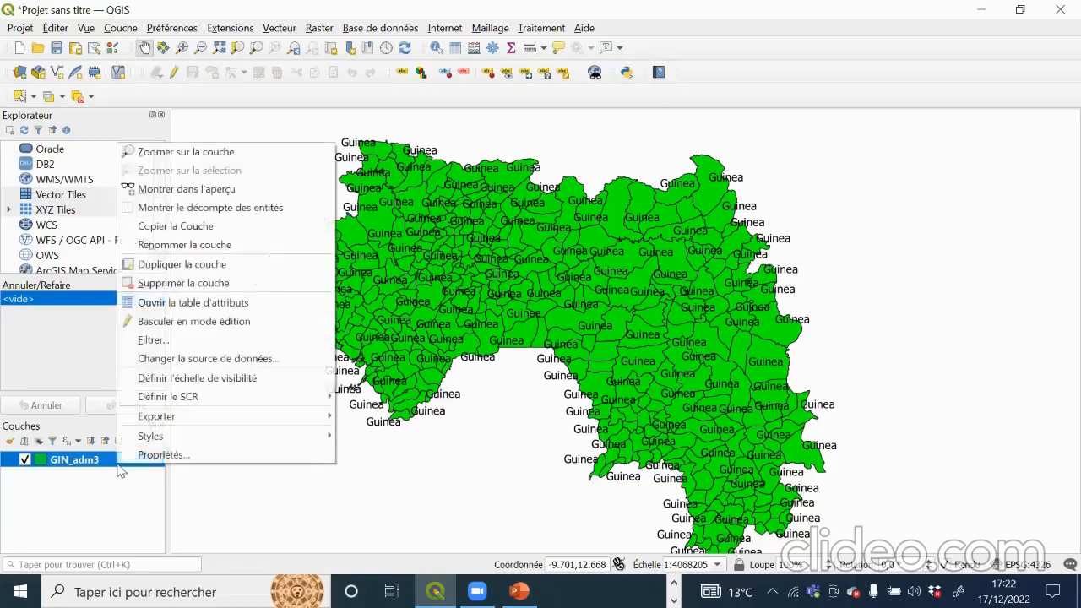
click(170, 453)
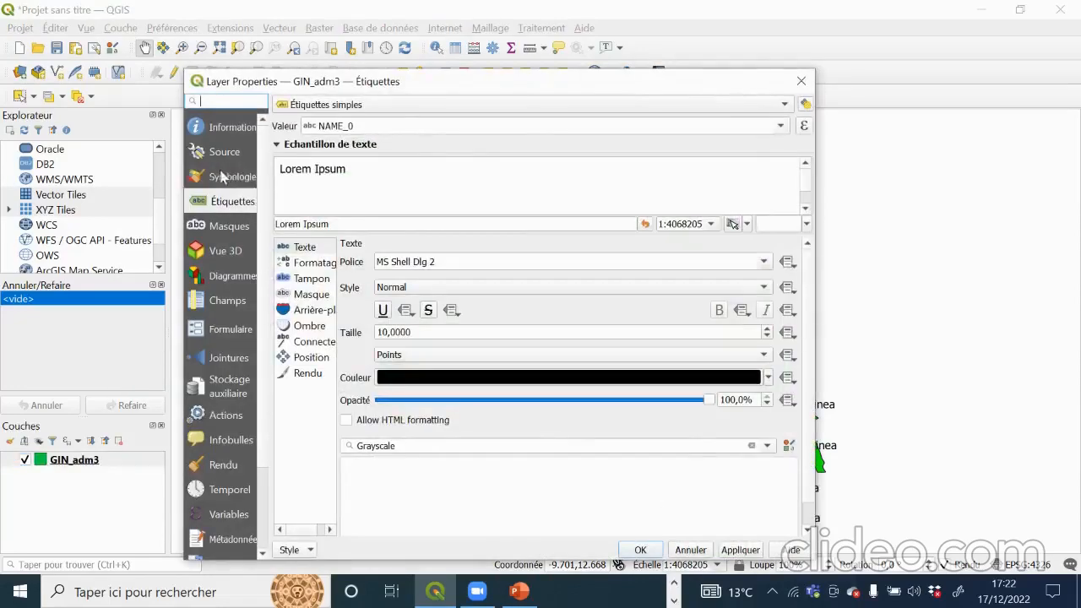
click(223, 176)
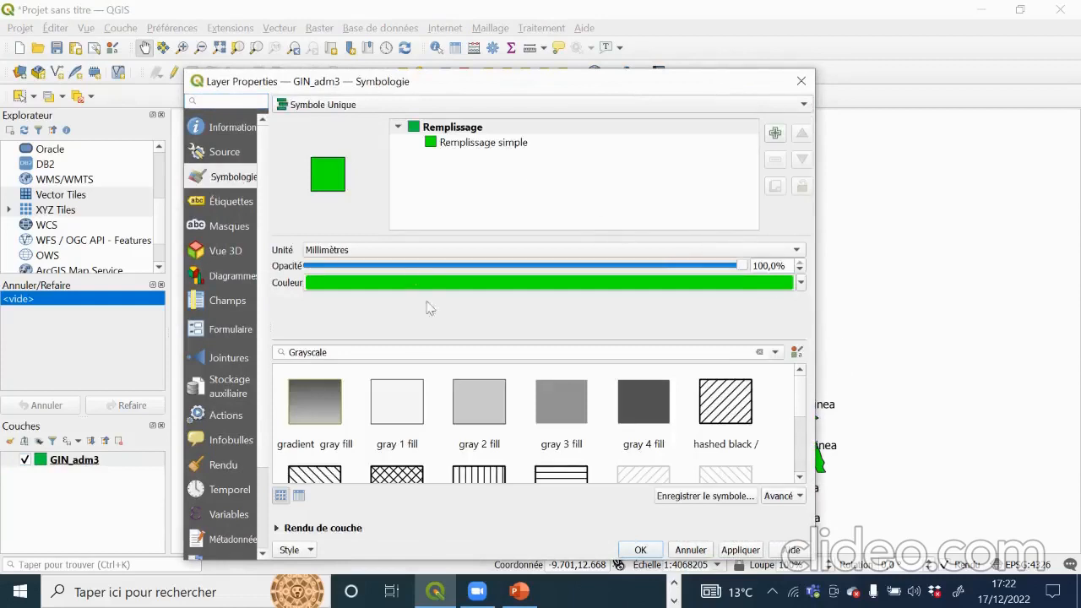
click(467, 144)
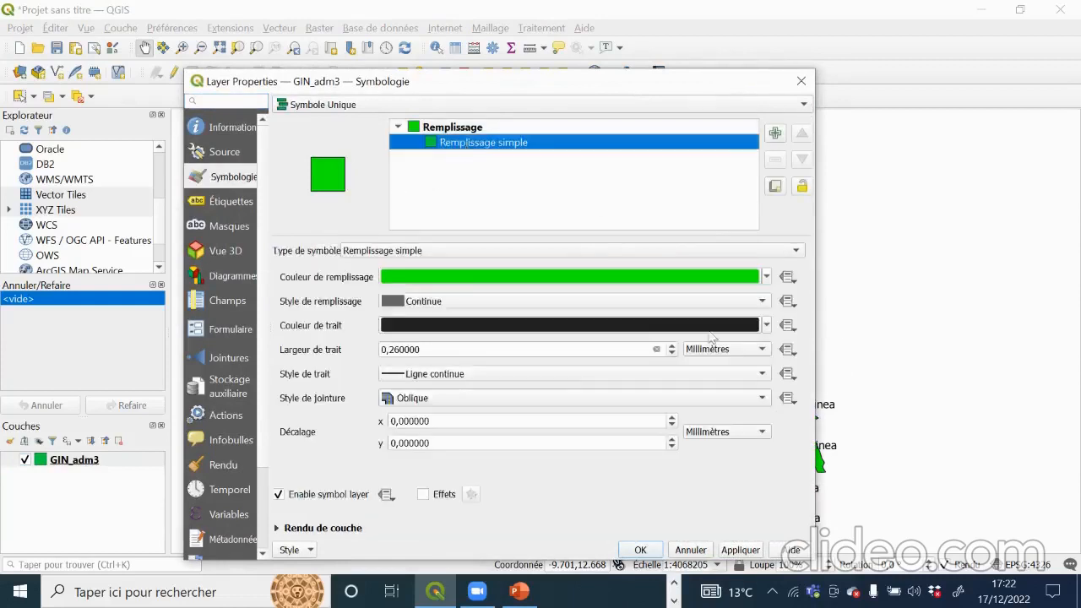
click(766, 276)
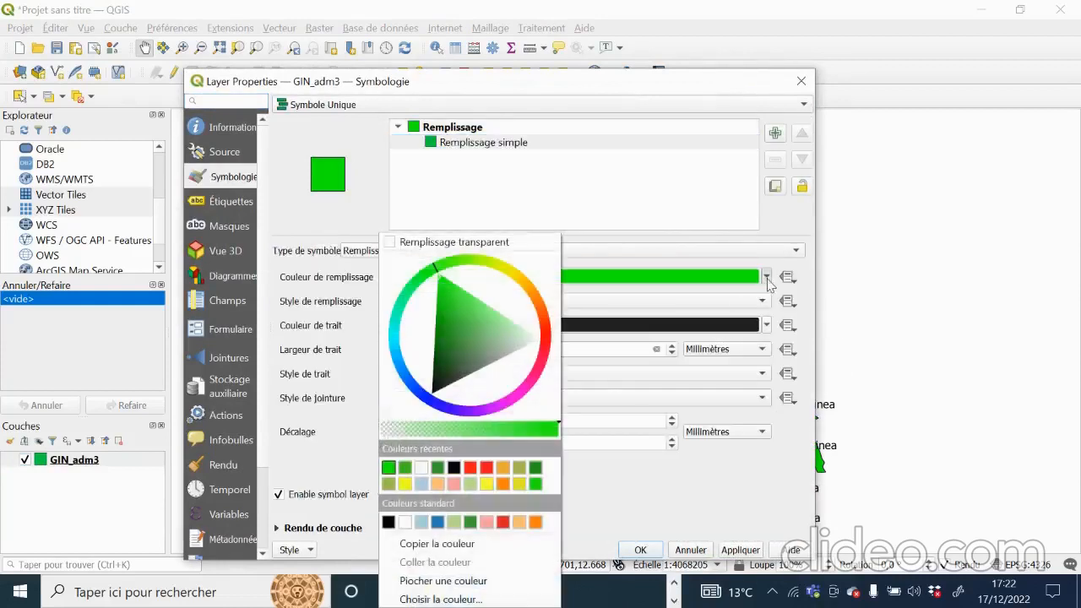
click(420, 468)
click(732, 551)
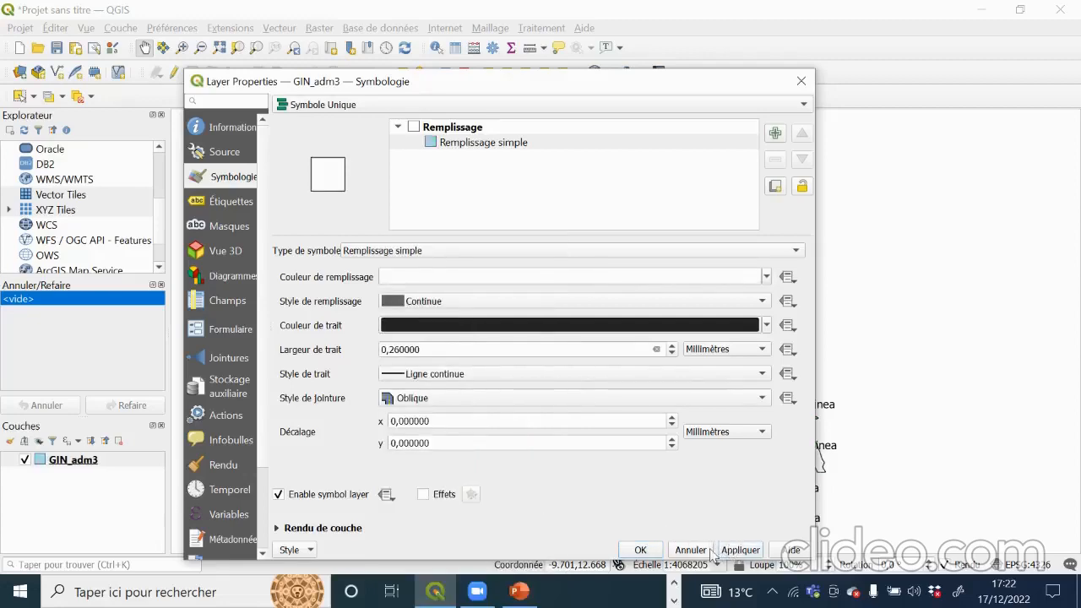
click(647, 553)
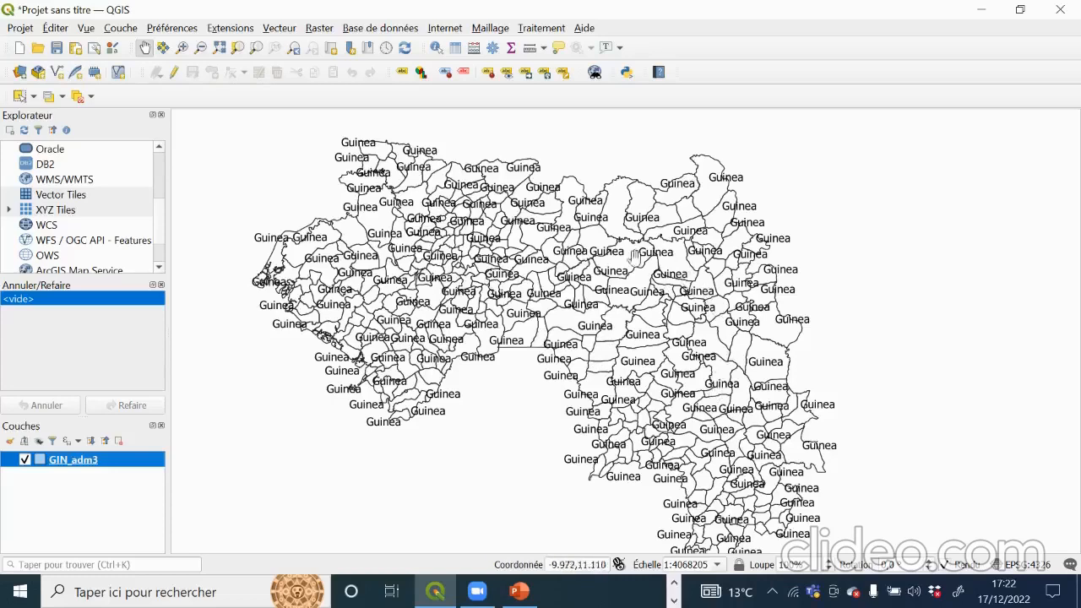
Step: Set the GIN_adm3 label Valeur field to NAME_3 so each commune shows its own name
right_click(130, 463)
click(173, 456)
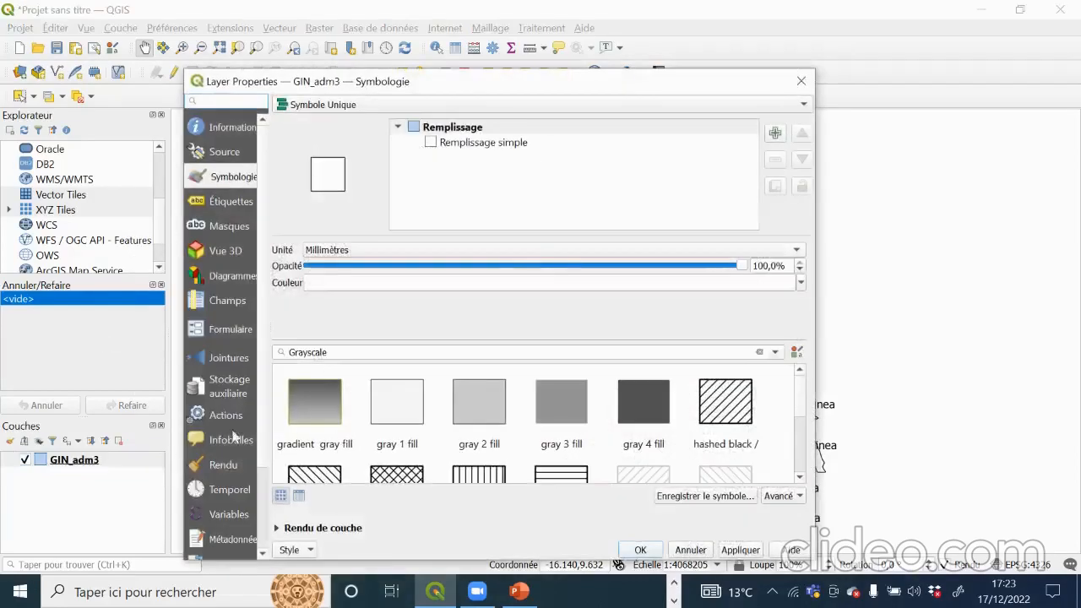
click(228, 203)
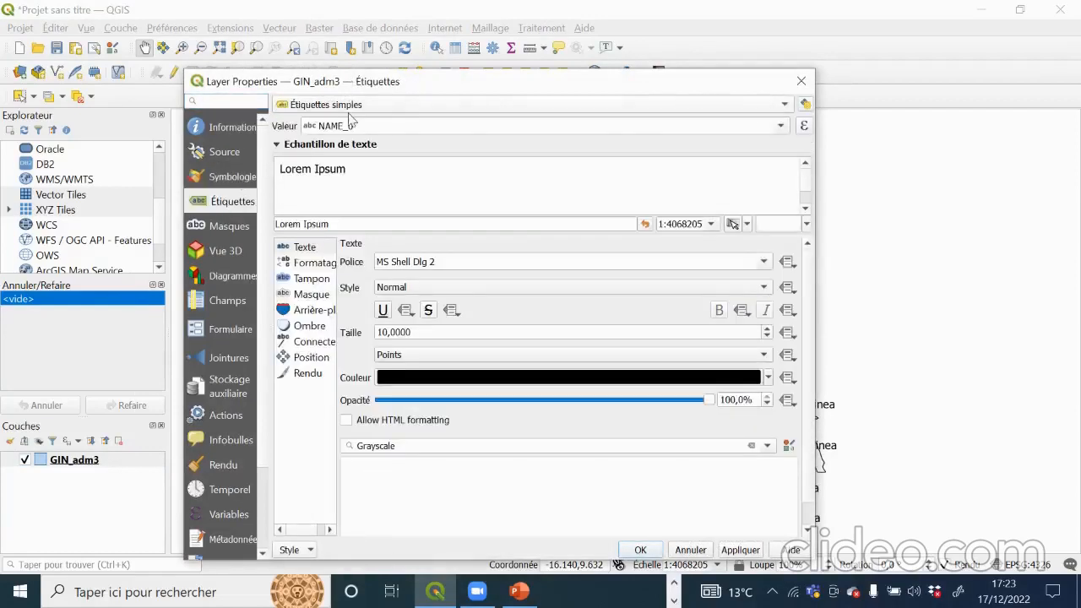
click(780, 125)
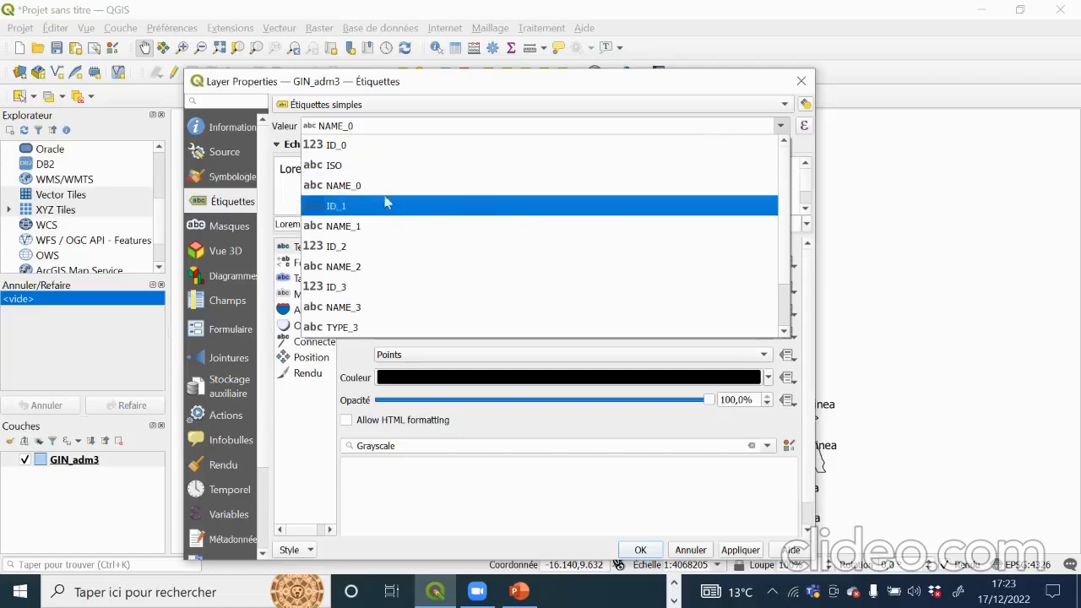
click(738, 90)
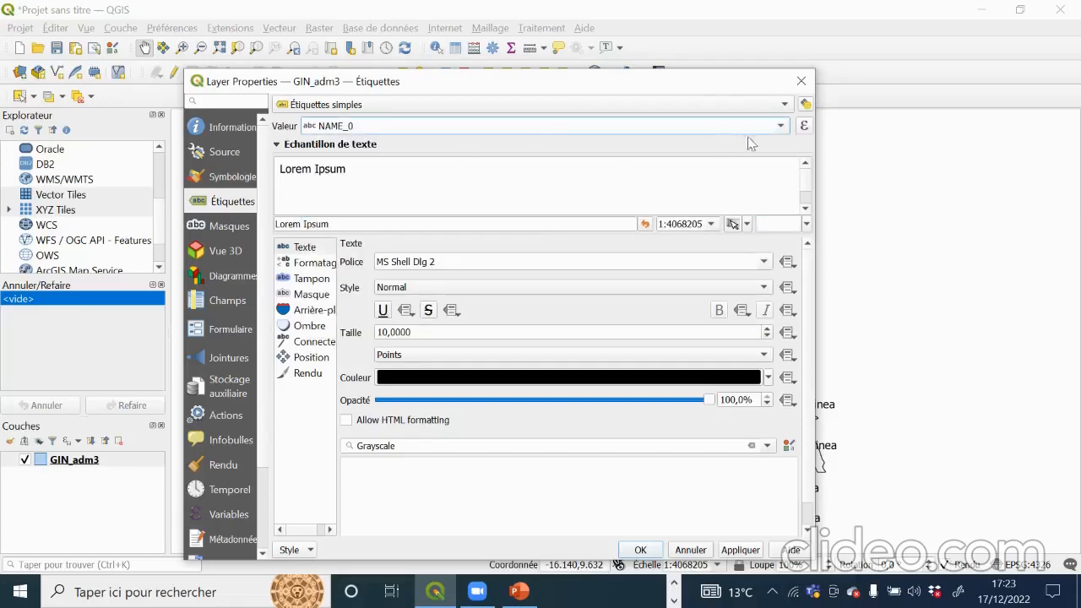
click(784, 127)
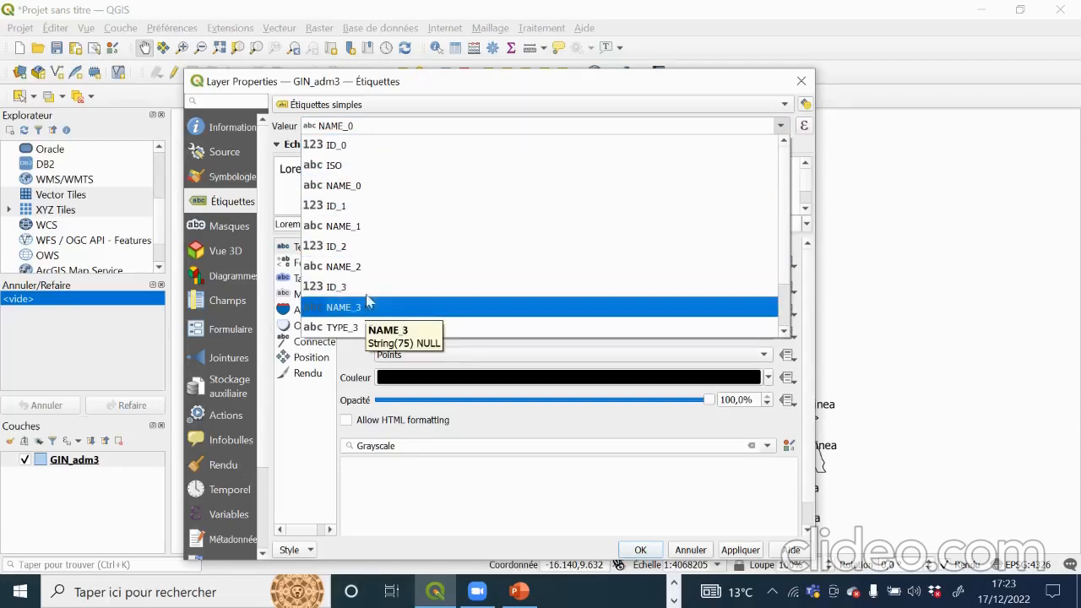
click(401, 309)
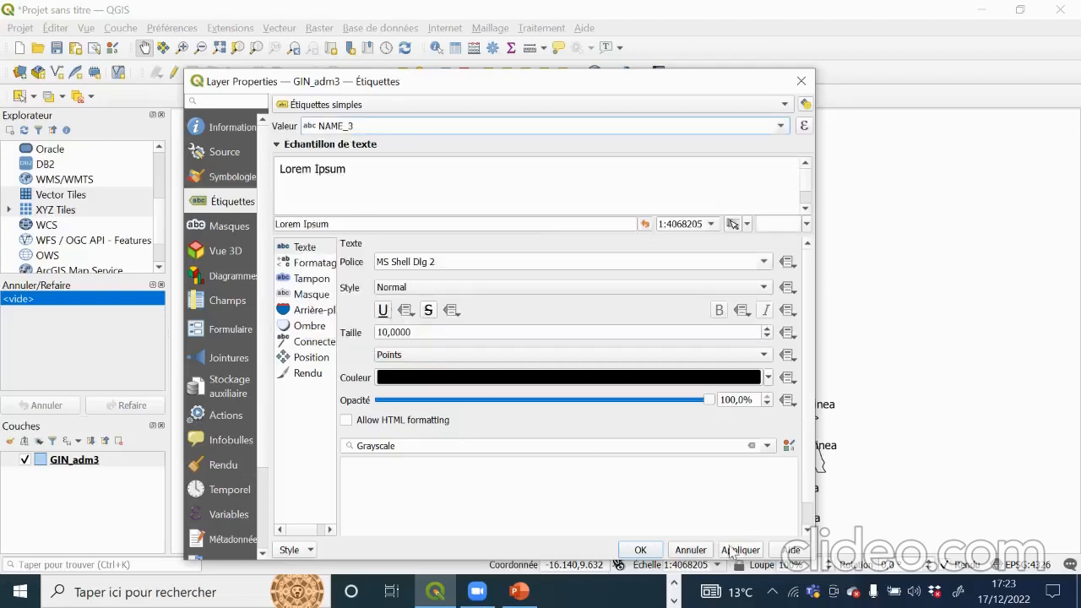
click(640, 550)
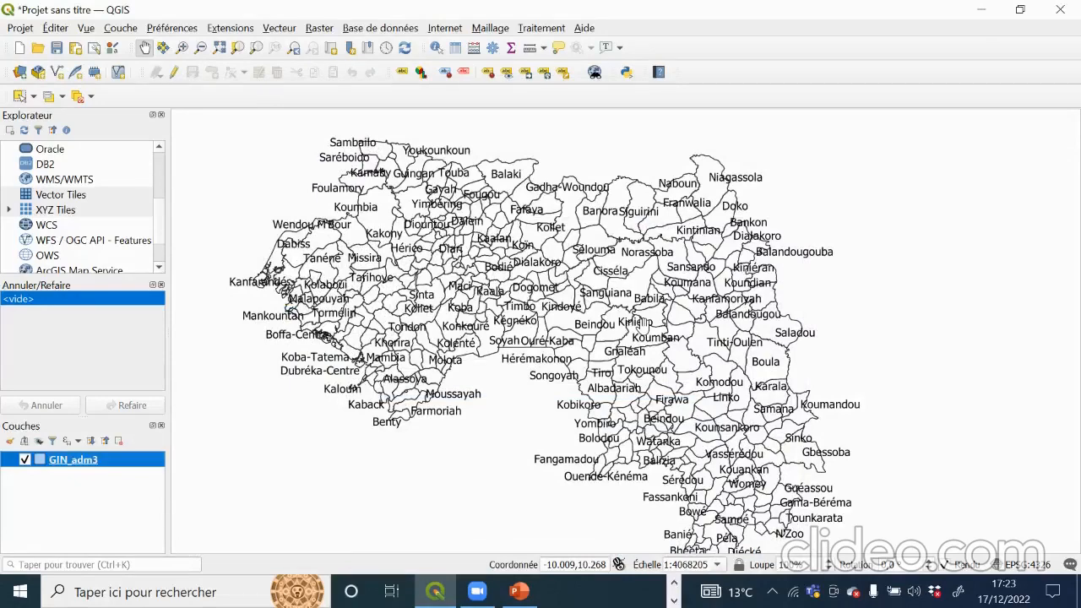
Step: Pan the map up and left to reveal labels like Sambailo, Koumbia and Beyla-Centre
drag(679, 460, 599, 379)
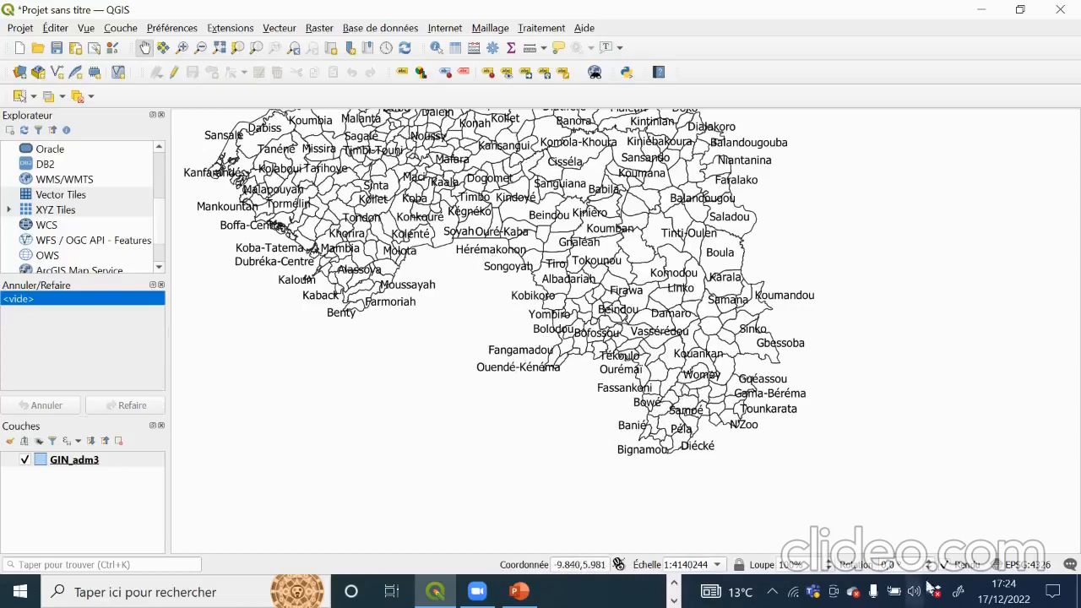
Step: Zoom in on the central communes and pan across the south-east, west and Kaloum coast
click(182, 47)
click(437, 251)
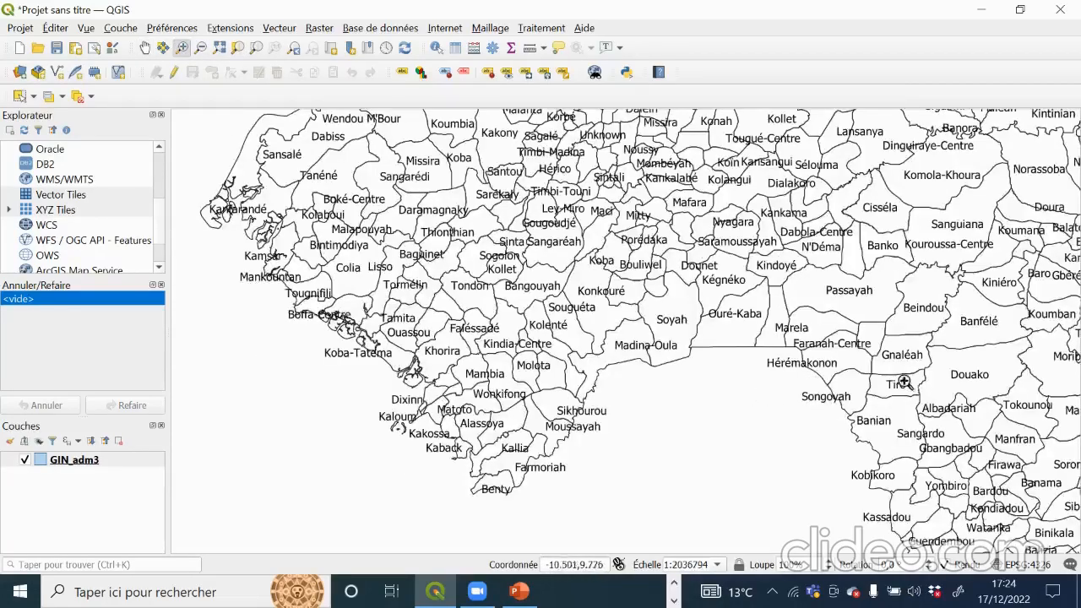
click(145, 48)
drag(916, 402, 353, 295)
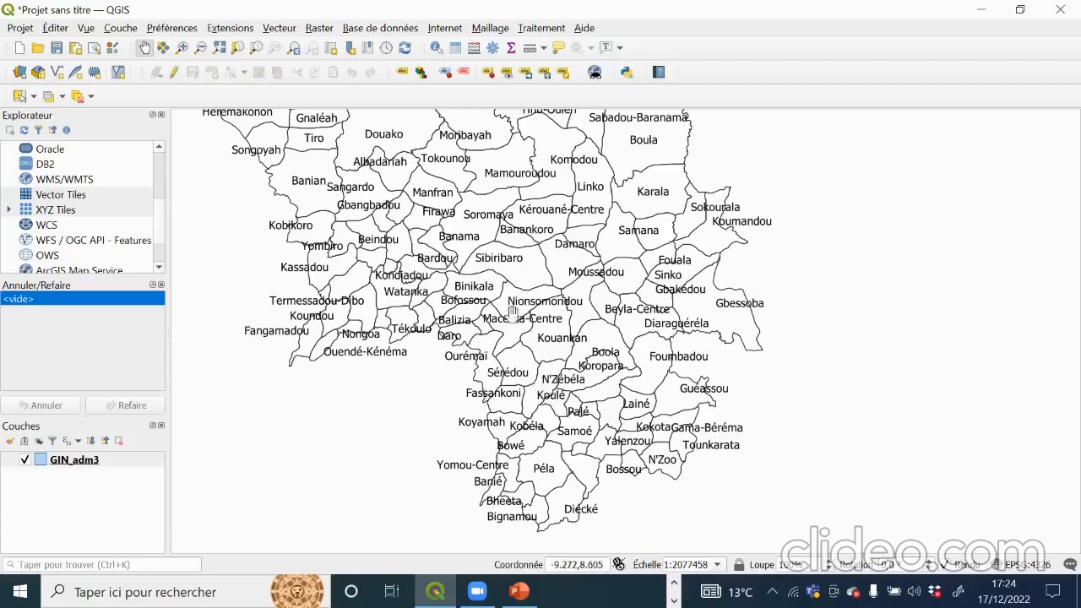
drag(477, 256, 732, 405)
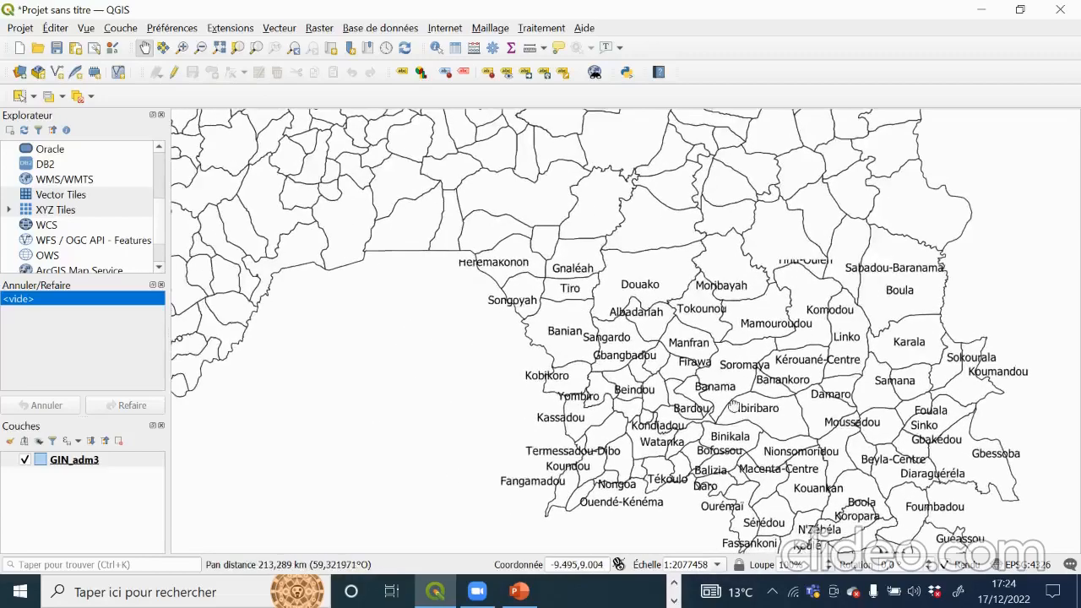
drag(683, 220, 587, 238)
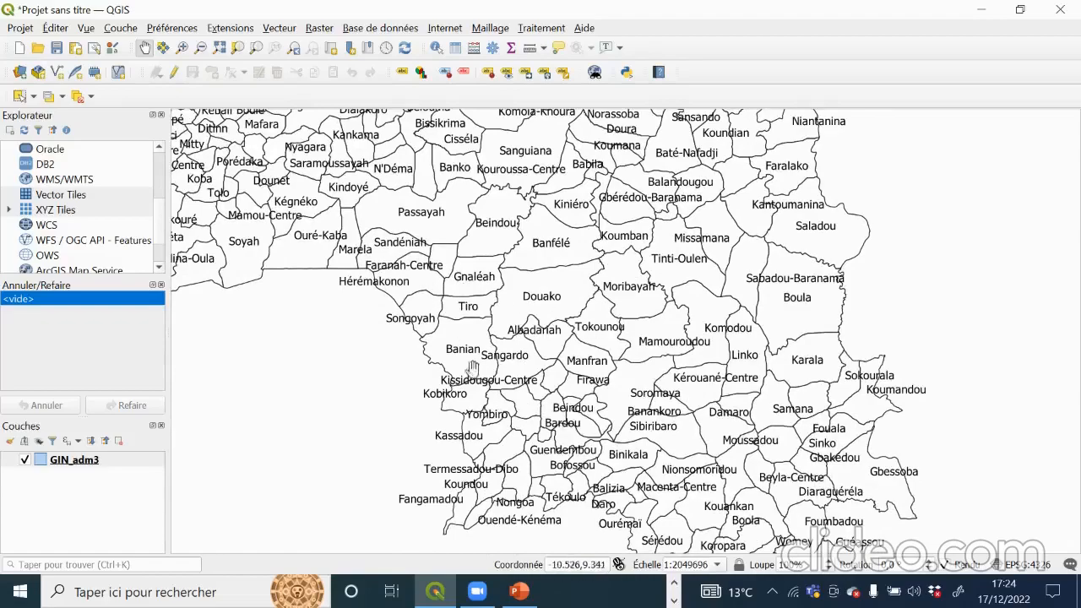
drag(505, 353, 862, 539)
drag(371, 358, 472, 285)
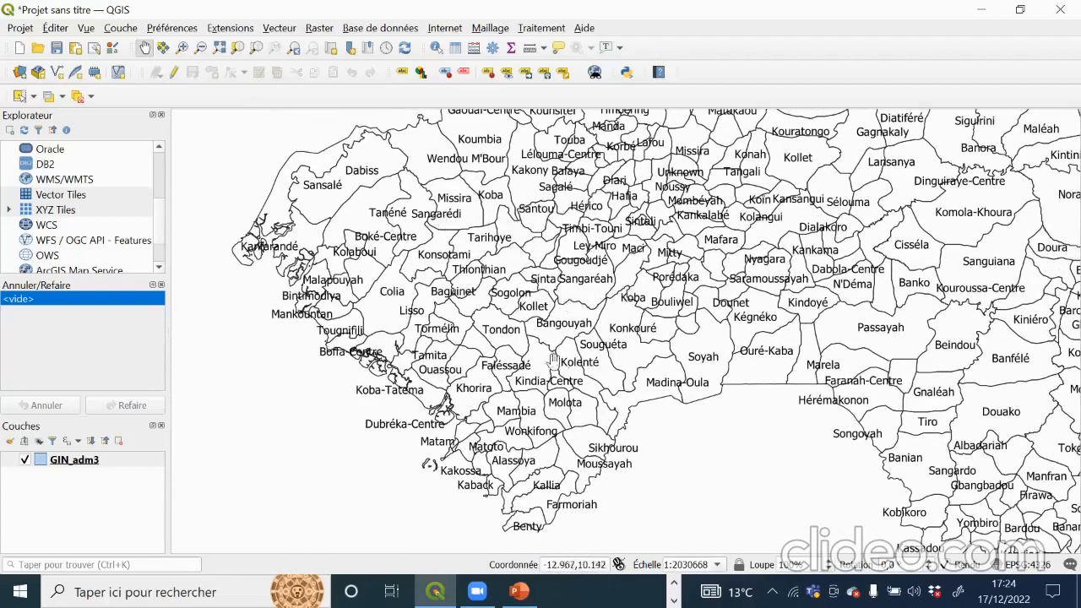
drag(533, 353, 541, 250)
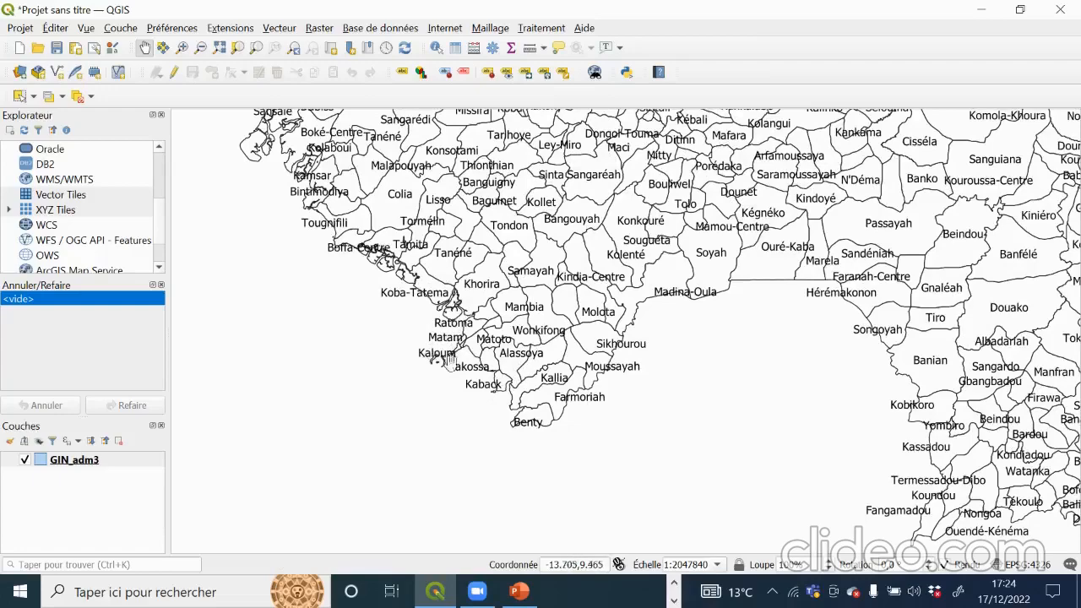
drag(794, 261, 535, 344)
drag(728, 238, 740, 351)
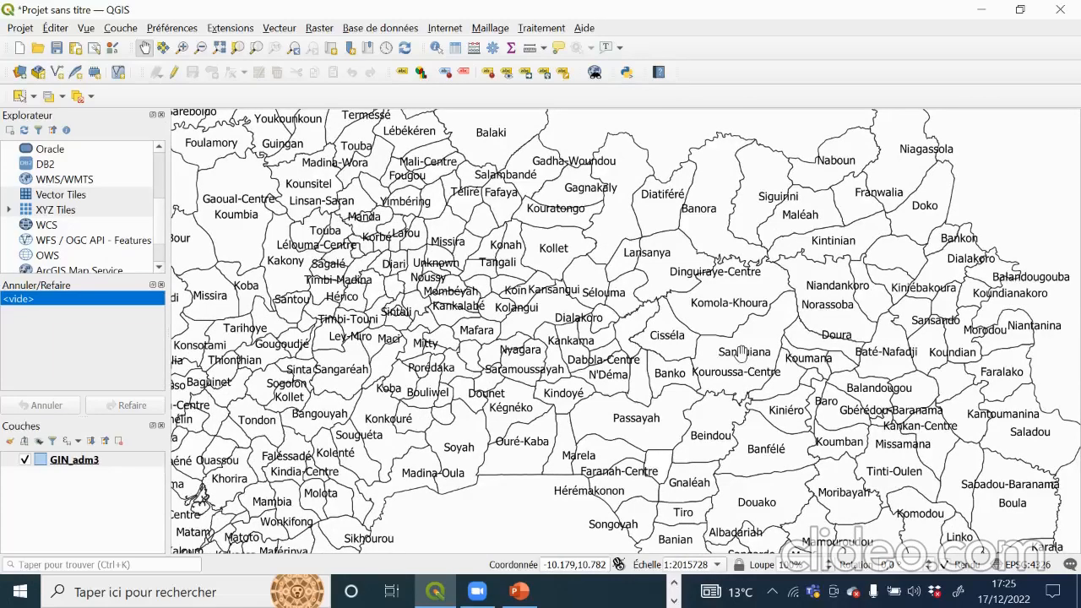
drag(410, 267, 515, 246)
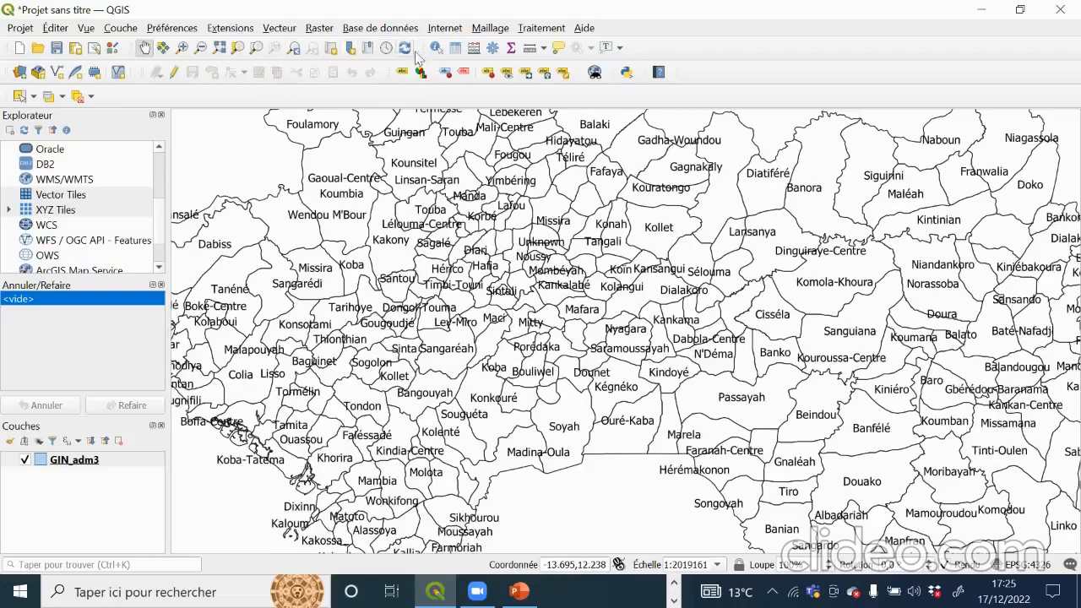
Step: Return to the full Guinea extent, zoom in slightly to recentre, and select the GIN_adm3 layer
click(224, 53)
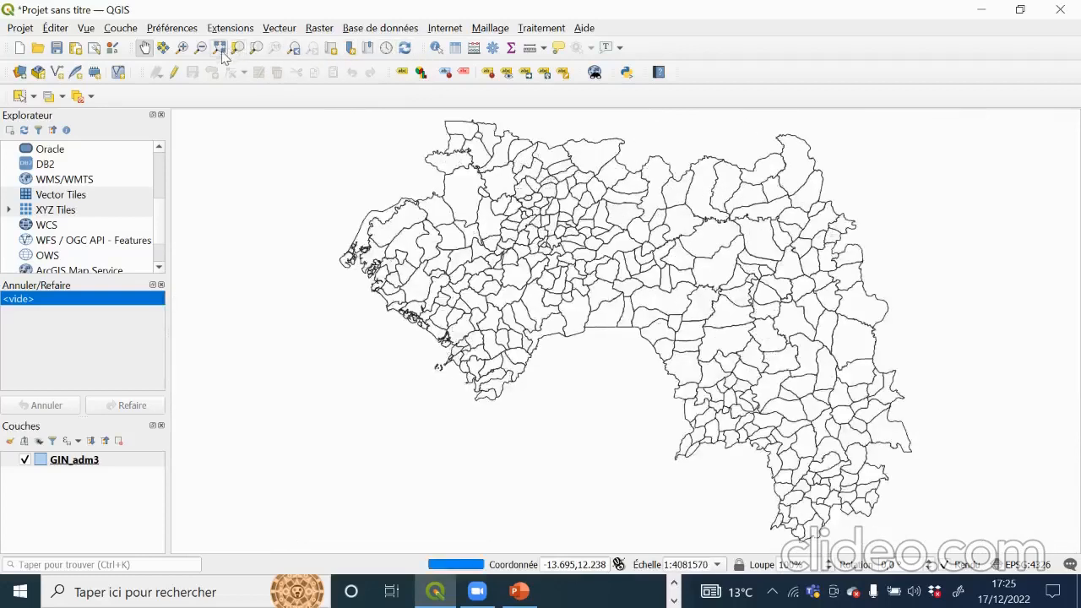
scroll(566, 300, up, 1)
drag(641, 308, 578, 319)
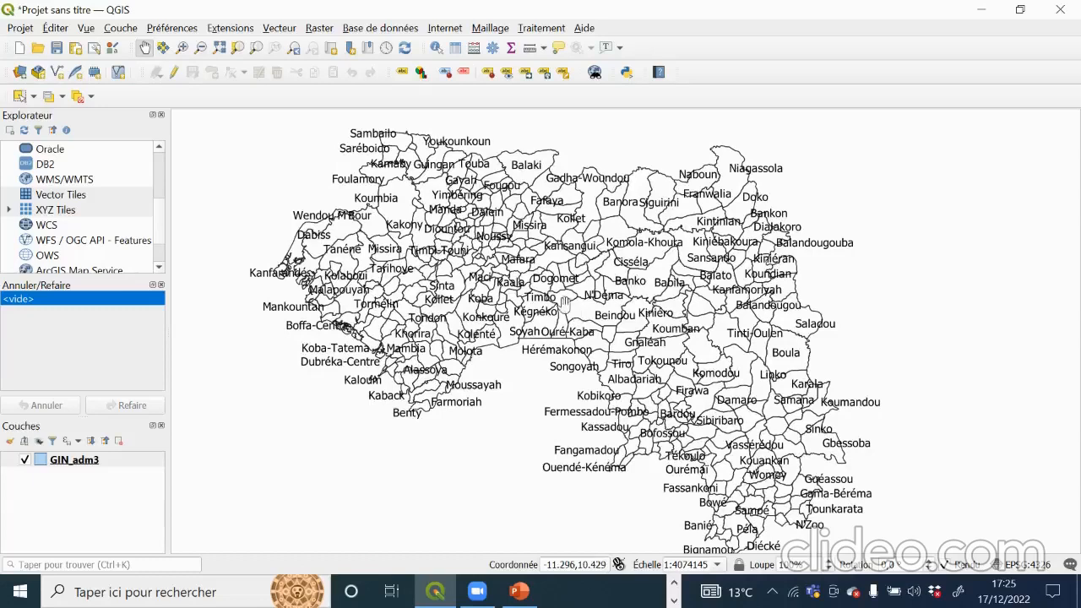
click(99, 462)
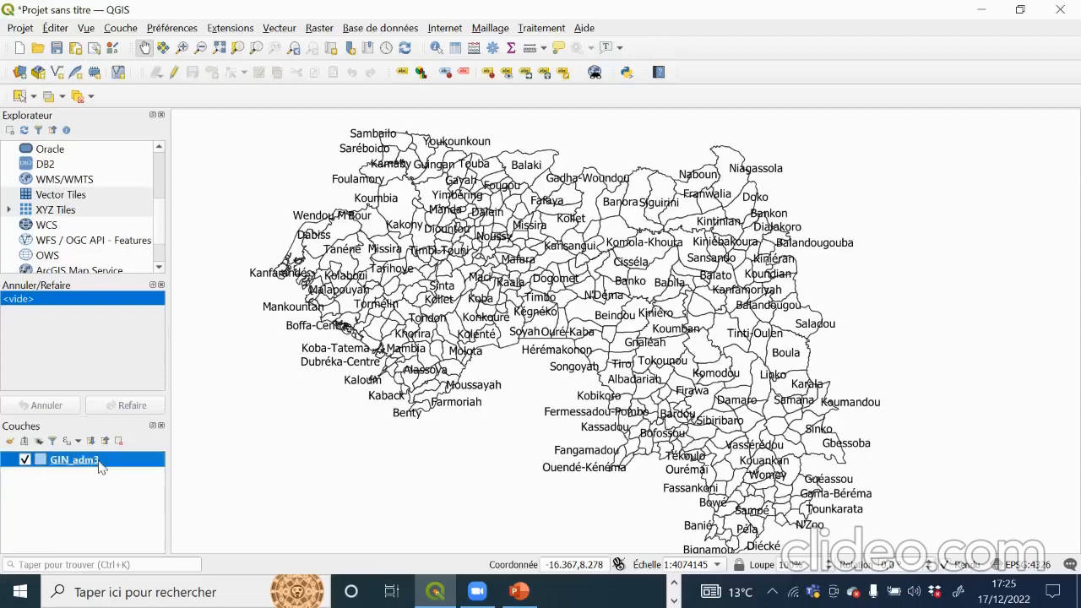
Step: Give GIN_adm3 Étiquettes simples with Valeur NAME_3, apply, and close the properties
double_click(98, 461)
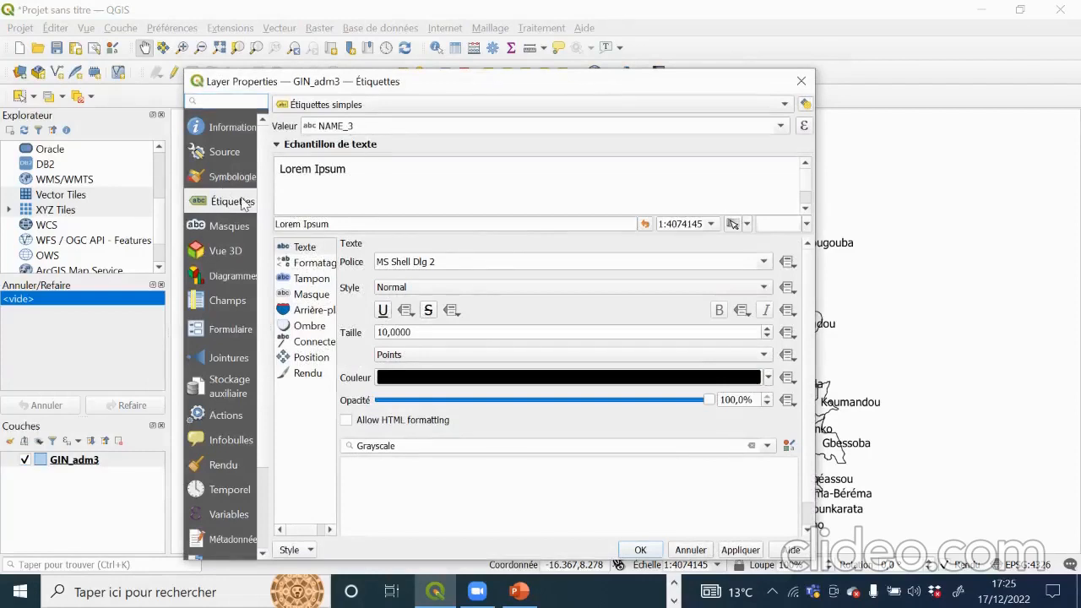
click(372, 107)
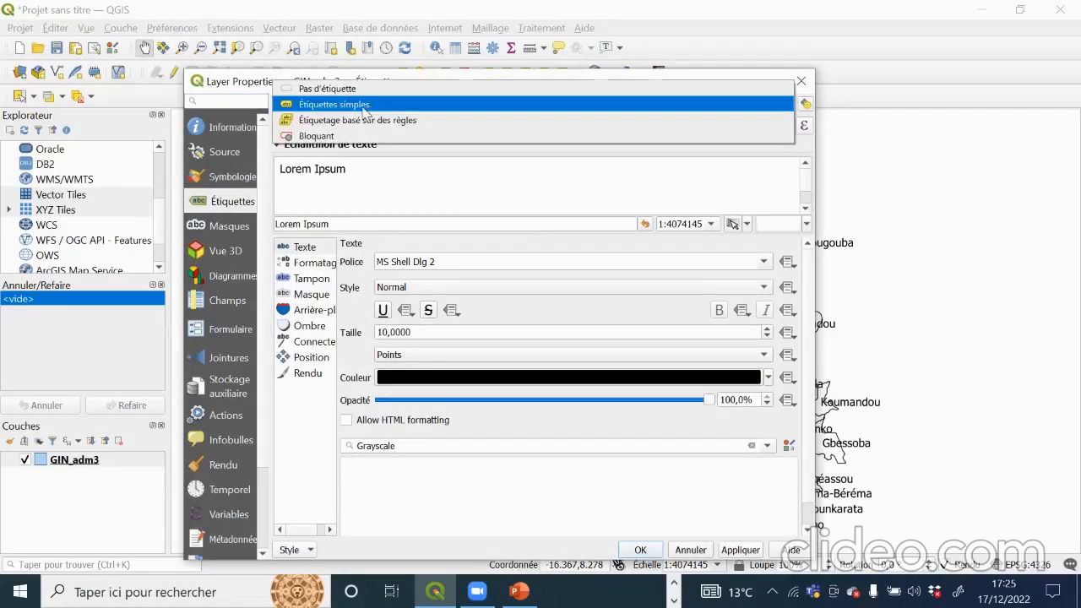
click(365, 110)
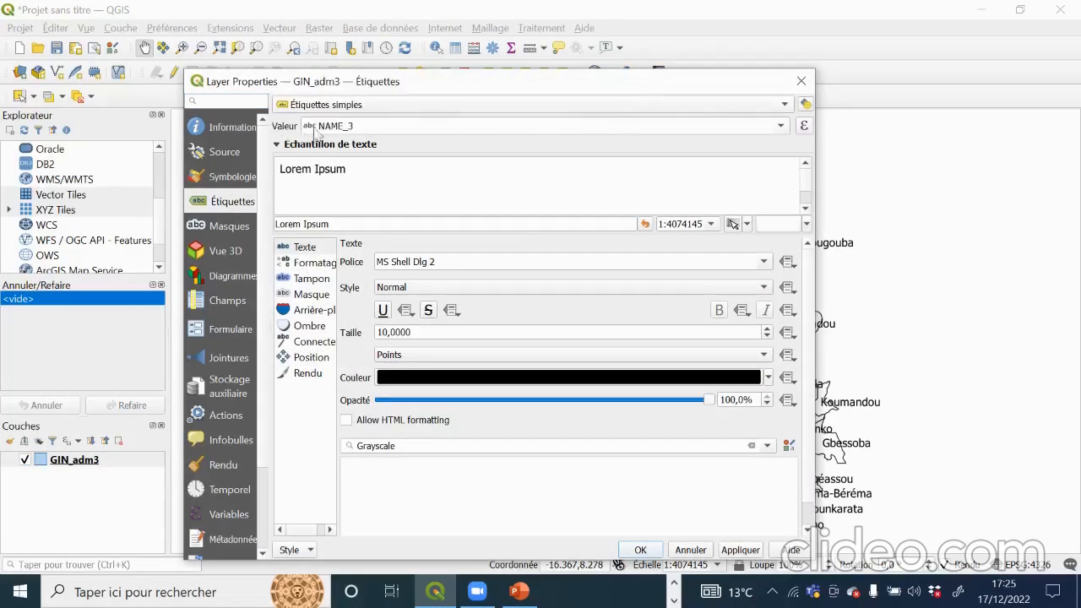
click(781, 126)
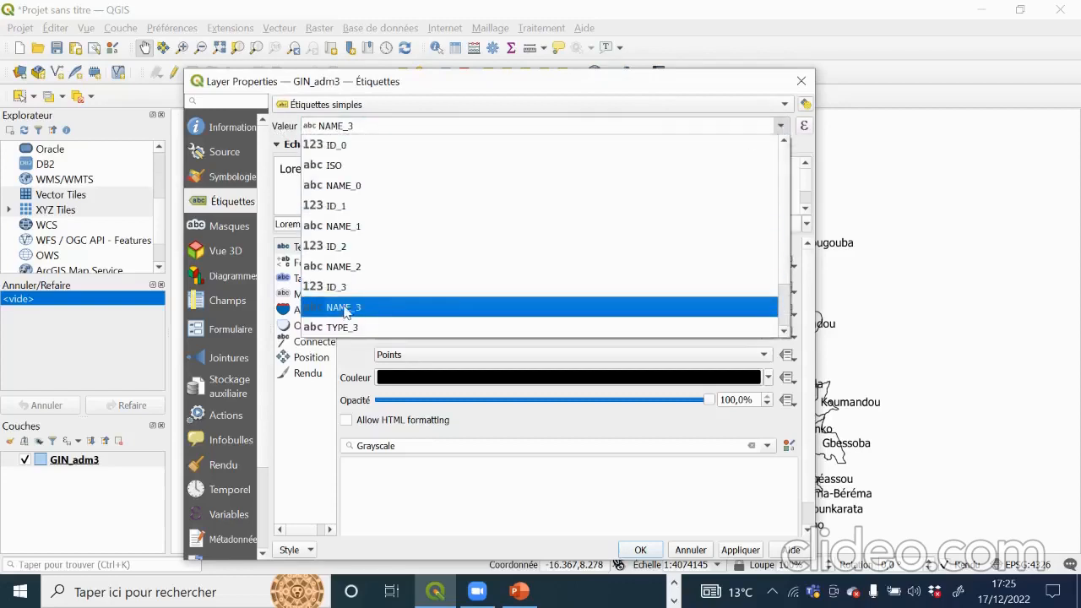
click(346, 308)
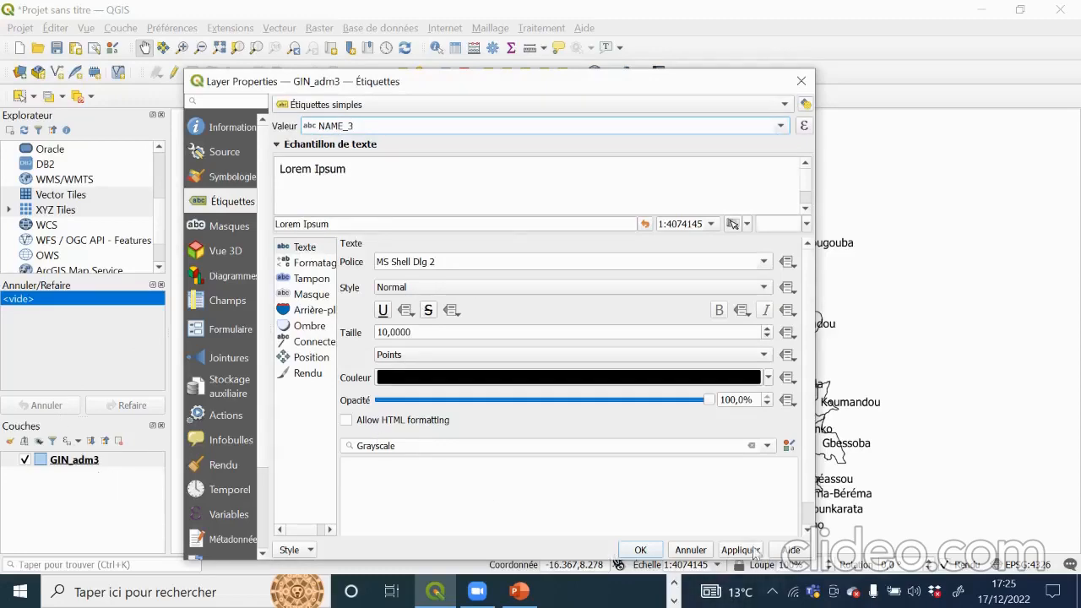
click(738, 550)
click(639, 550)
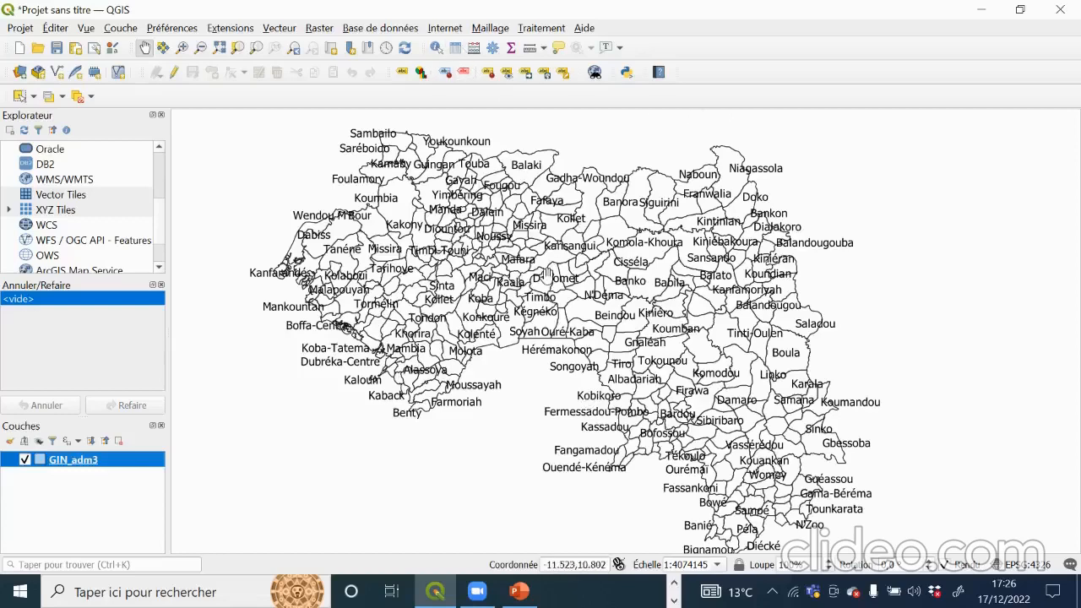
drag(547, 274, 533, 305)
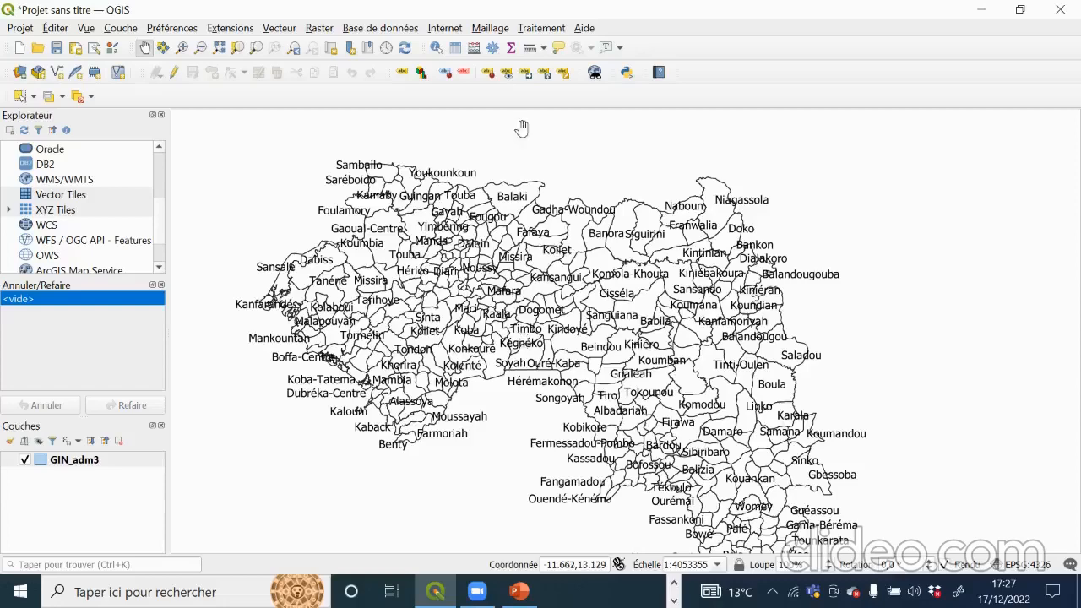
drag(610, 395, 584, 314)
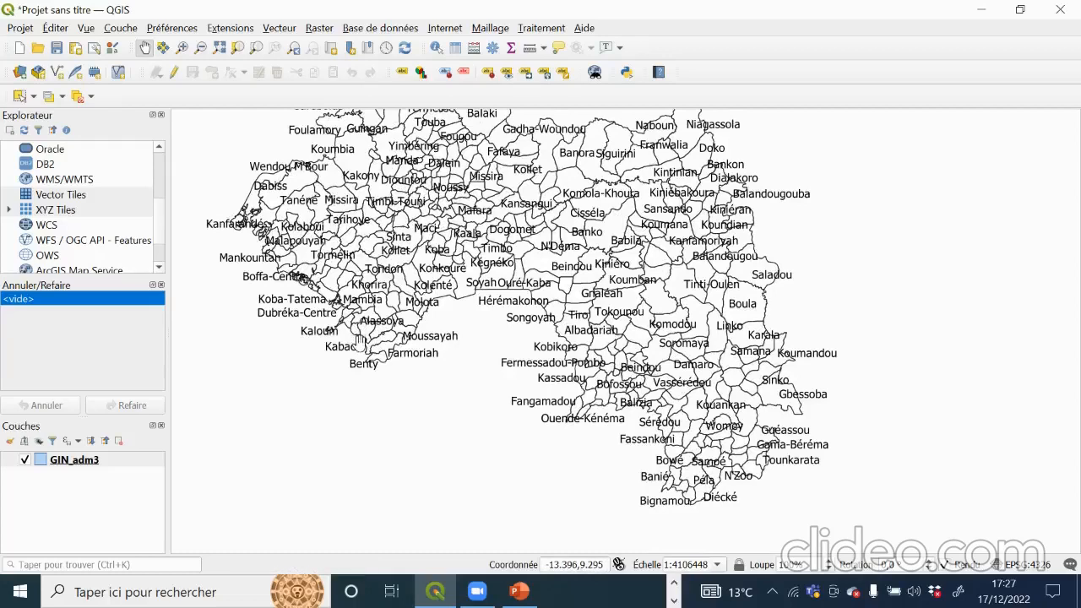
drag(490, 291, 483, 336)
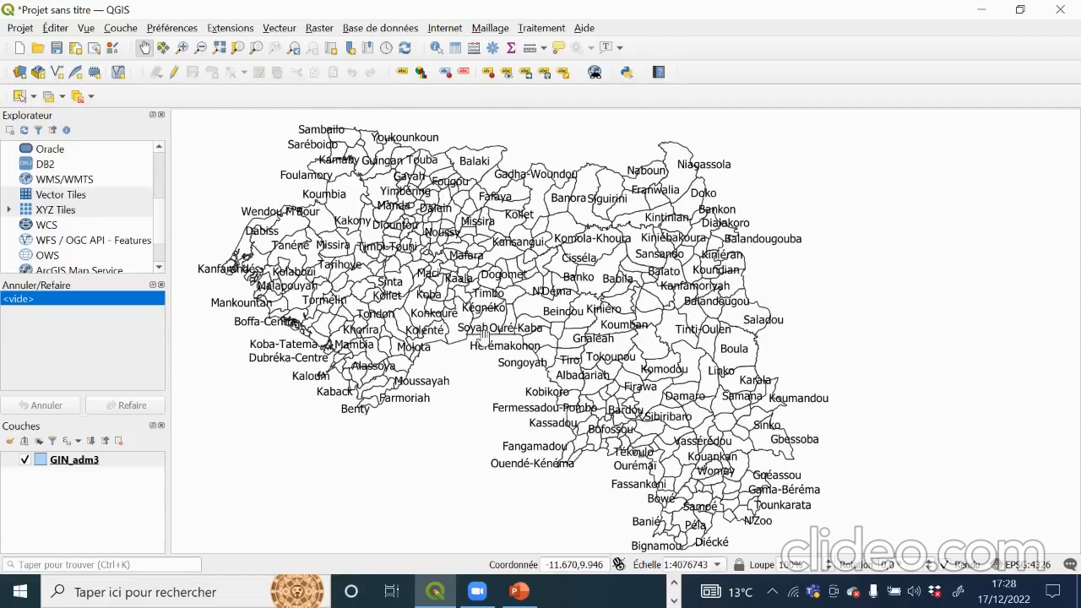
Step: Open the GIN_adm3 attribute table, sort it by NAME_1, and scroll down to the Nzérékoré rows
right_click(89, 462)
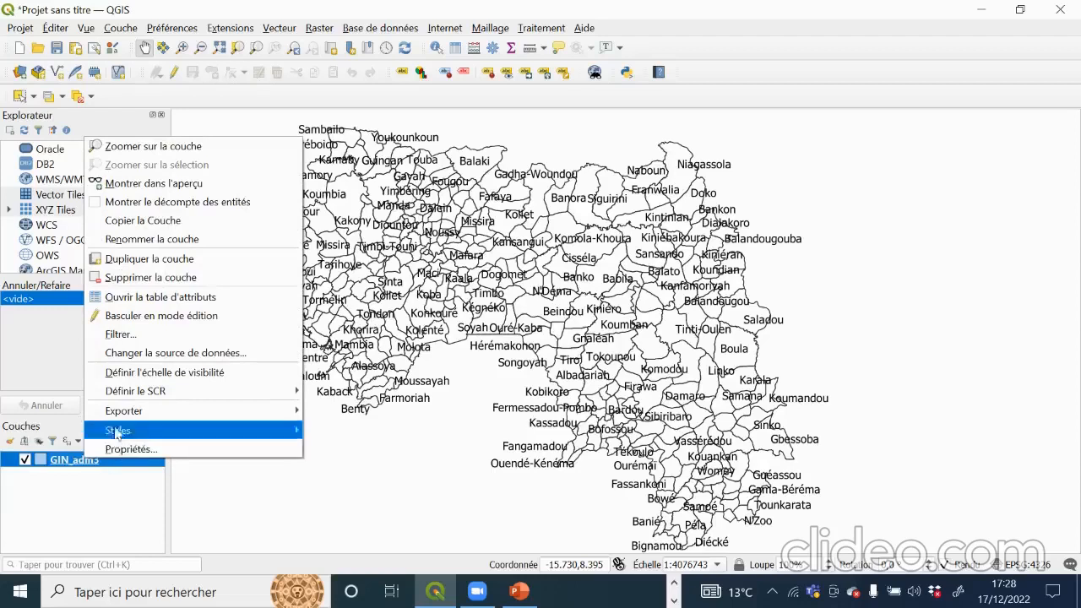
click(186, 299)
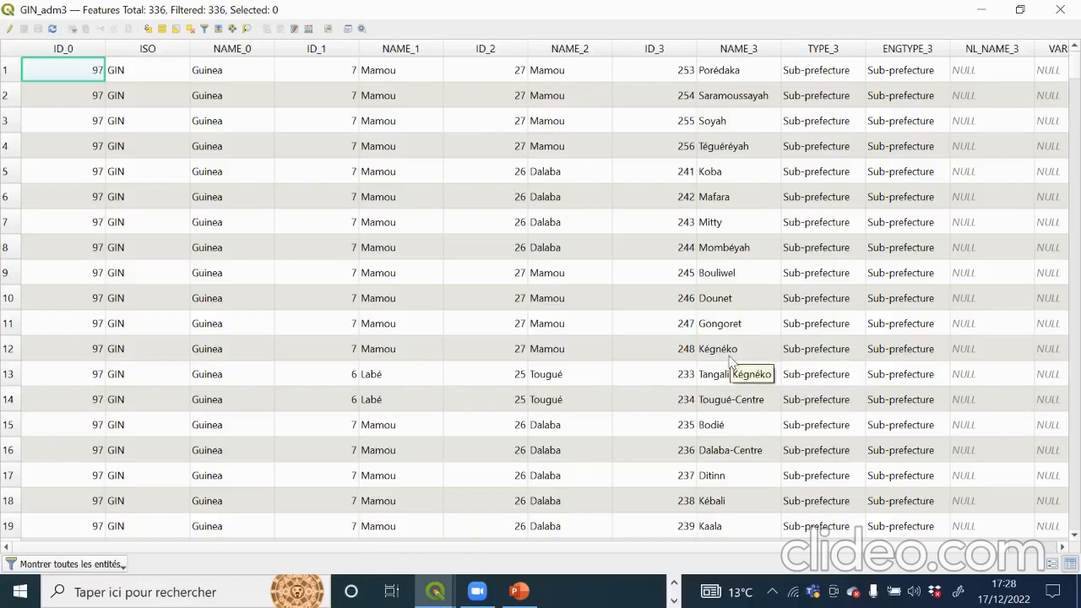
click(402, 51)
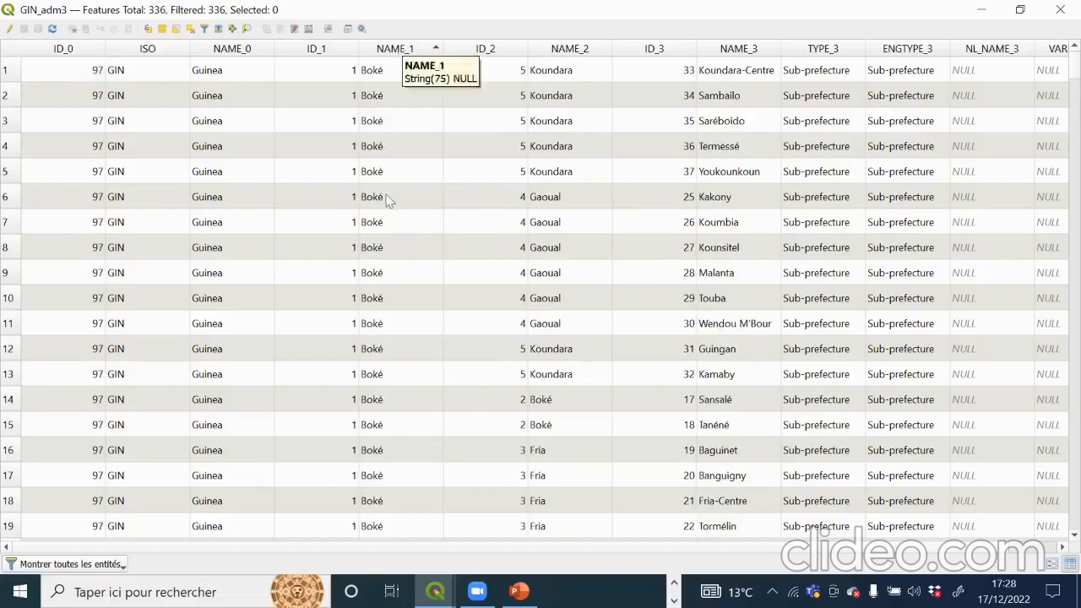
scroll(388, 207, down, 5)
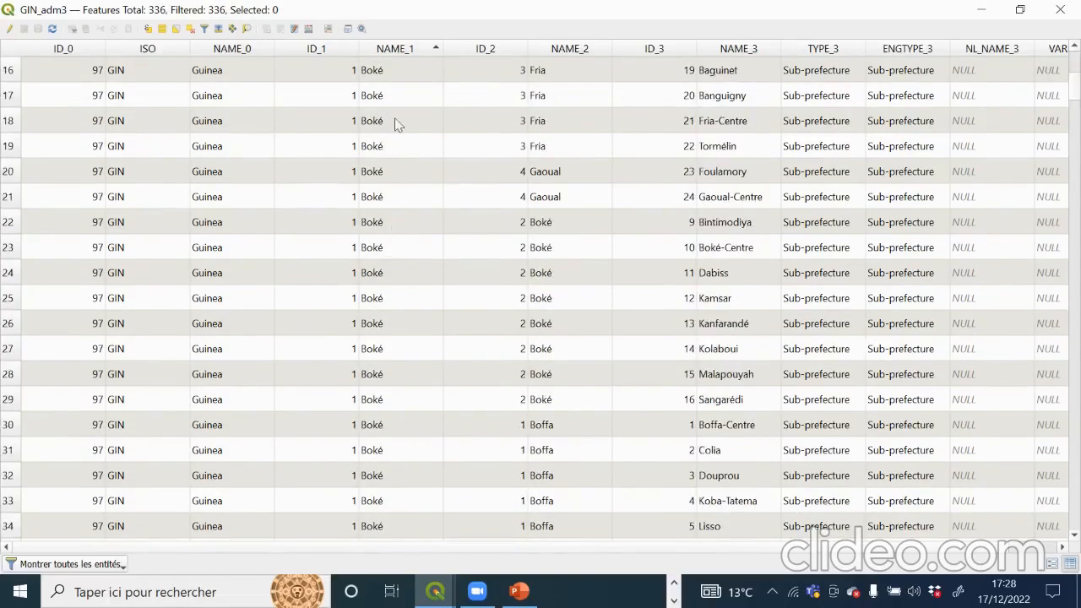
scroll(394, 126, down, 7)
scroll(387, 380, down, 20)
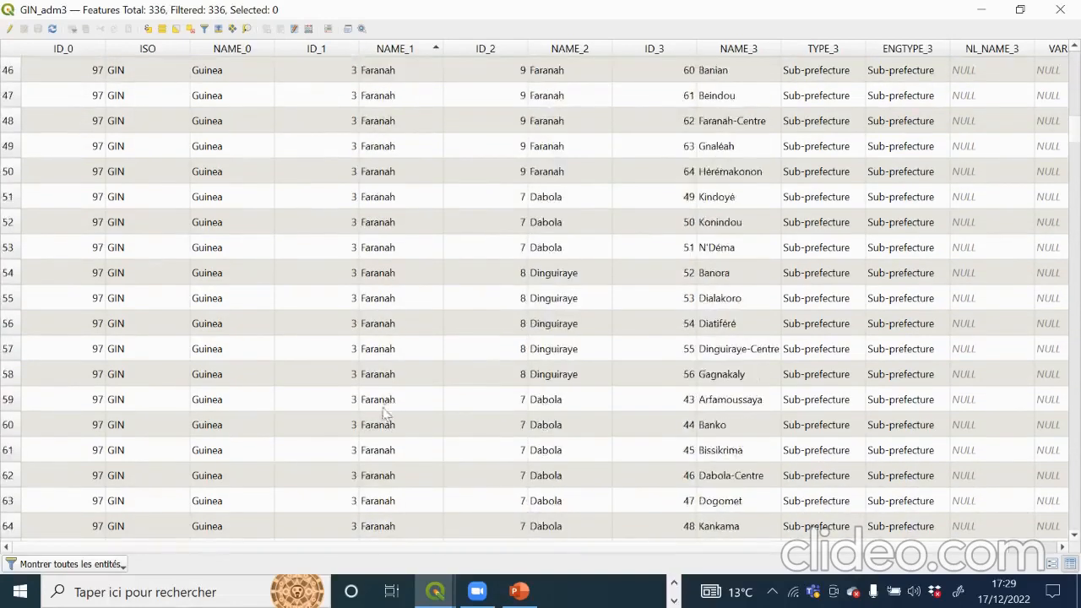
scroll(385, 449, down, 11)
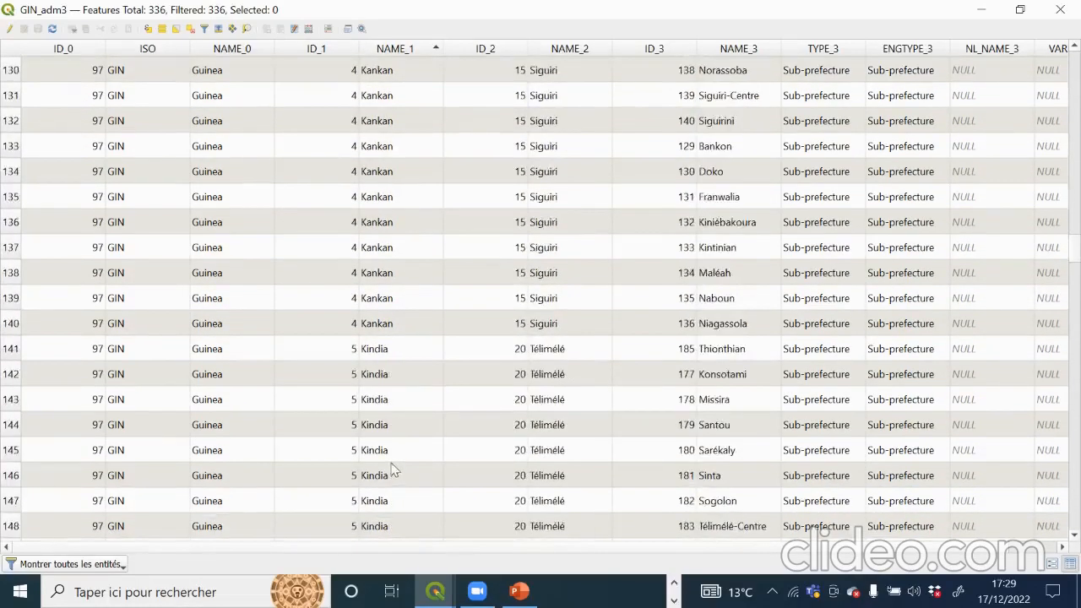
scroll(389, 458, down, 6)
scroll(390, 458, down, 20)
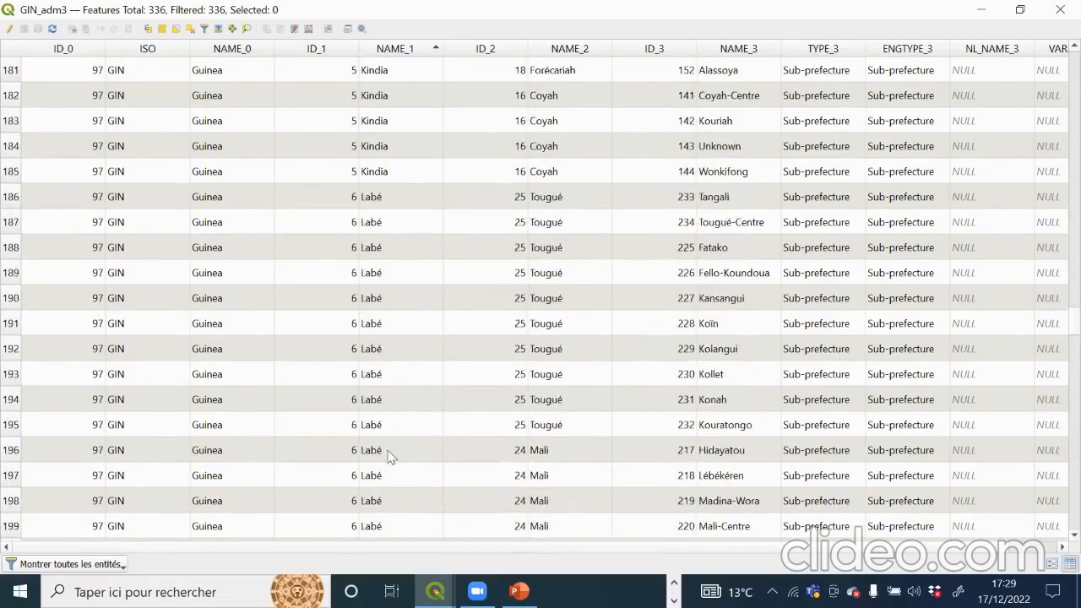
scroll(389, 456, down, 13)
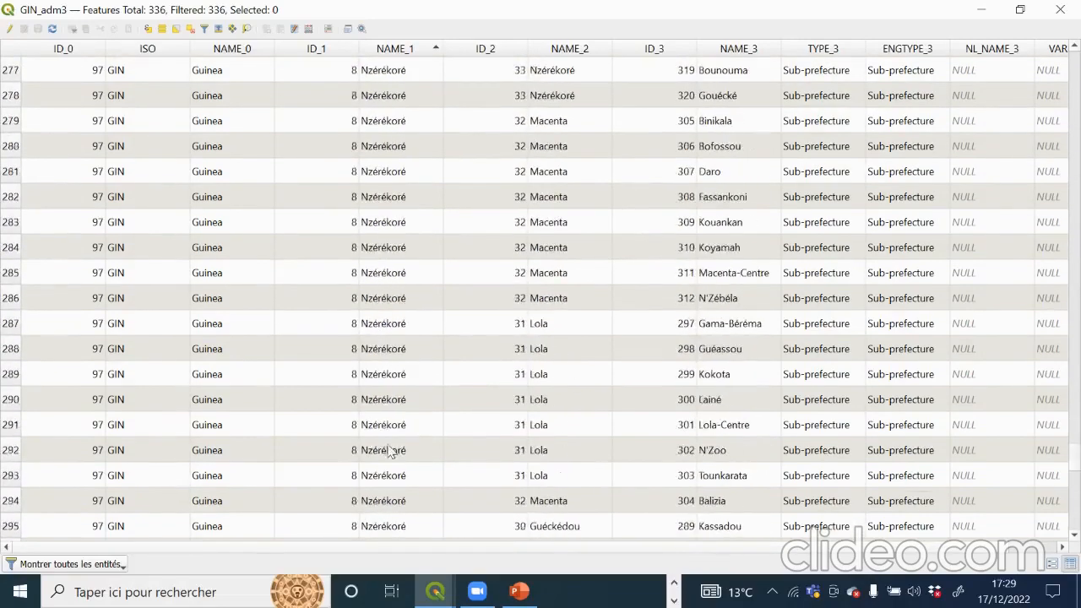
scroll(394, 388, up, 5)
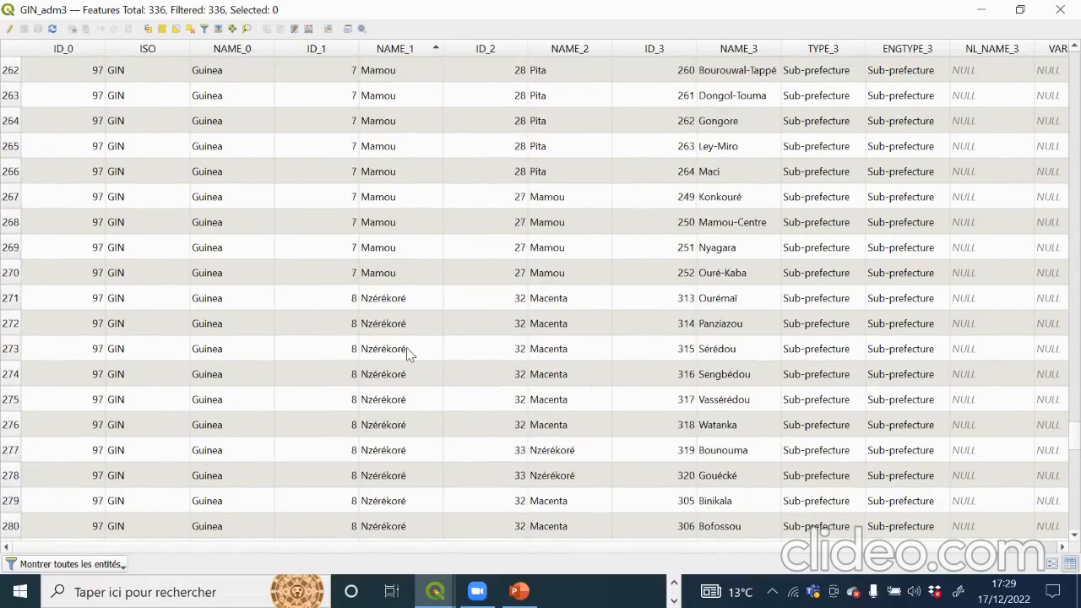
Step: Select rows 271 through 336, the Nzérékoré sub-prefectures, in the attribute table
click(8, 299)
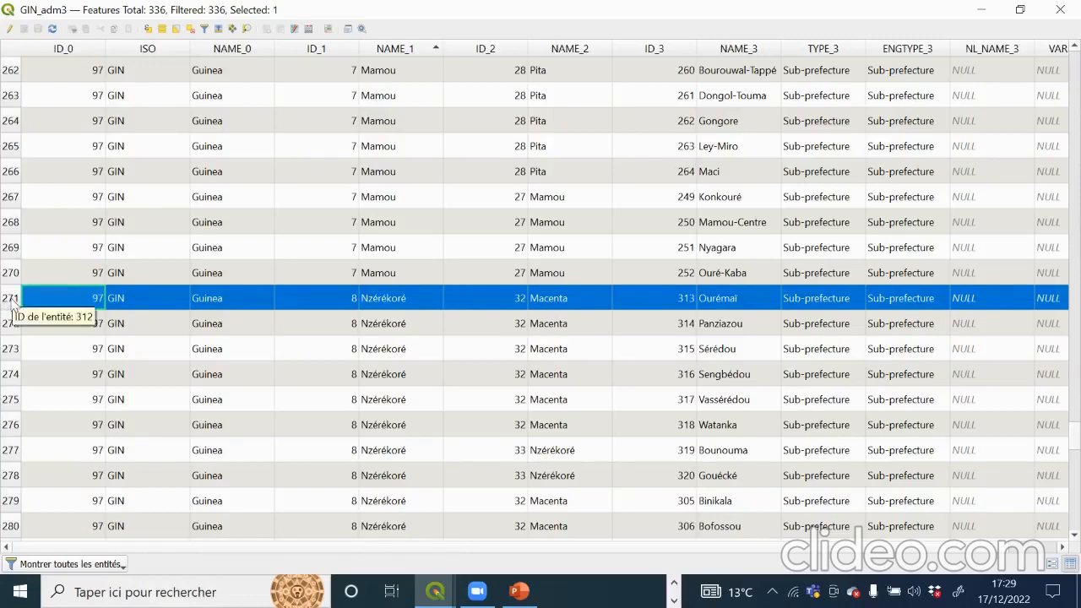
scroll(333, 309, down, 10)
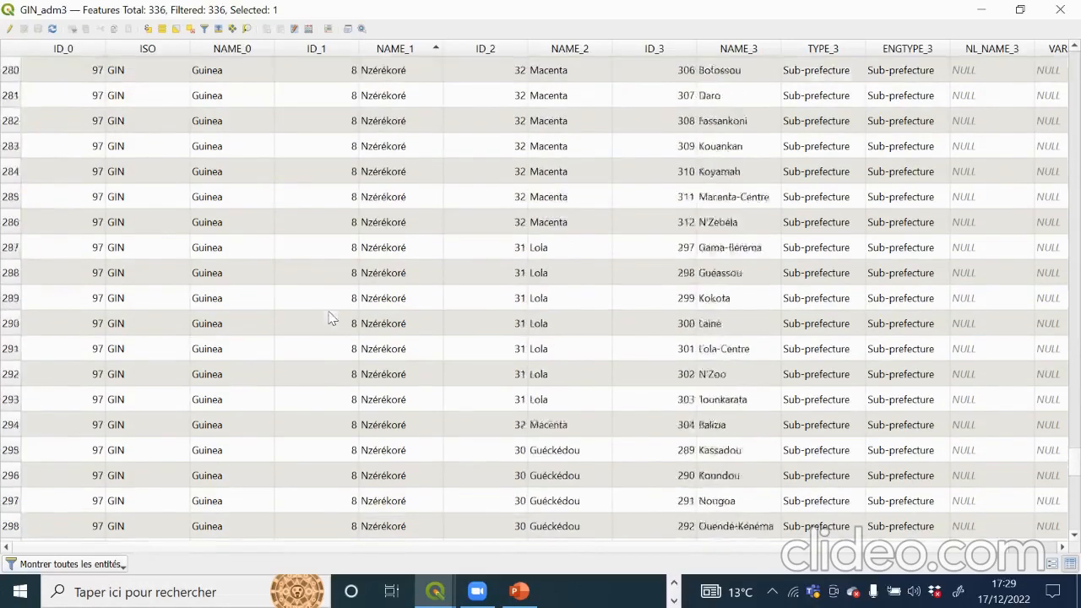
scroll(336, 381, down, 9)
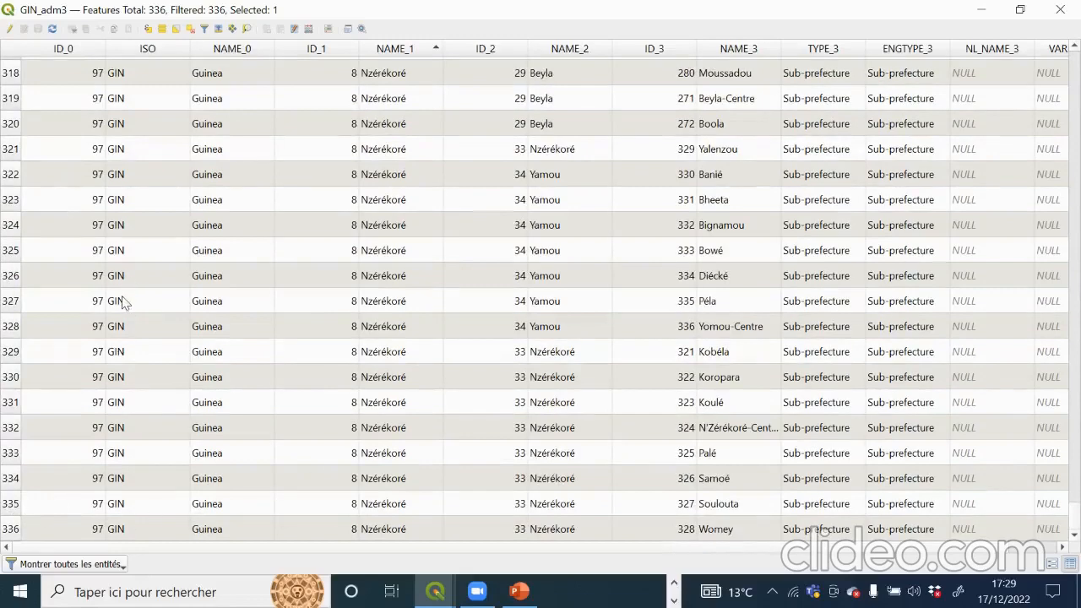
shift+click(11, 530)
Step: Scroll through the 66 selected rows to check that Balizia, Macenta and Lola are included
scroll(530, 329, up, 18)
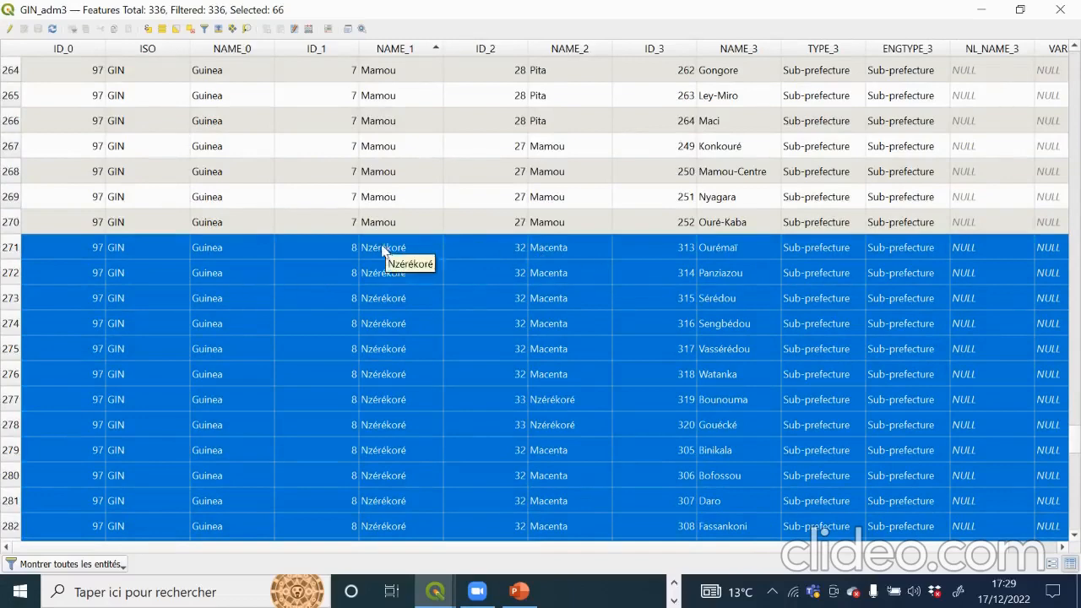
scroll(554, 380, down, 11)
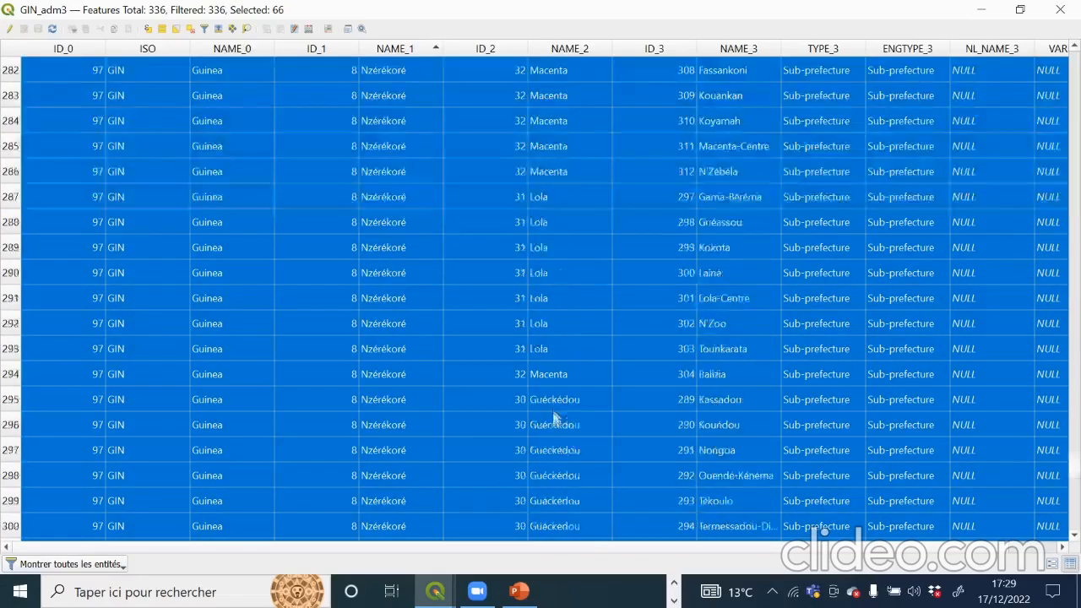
scroll(579, 549, right, 1)
scroll(572, 523, up, 11)
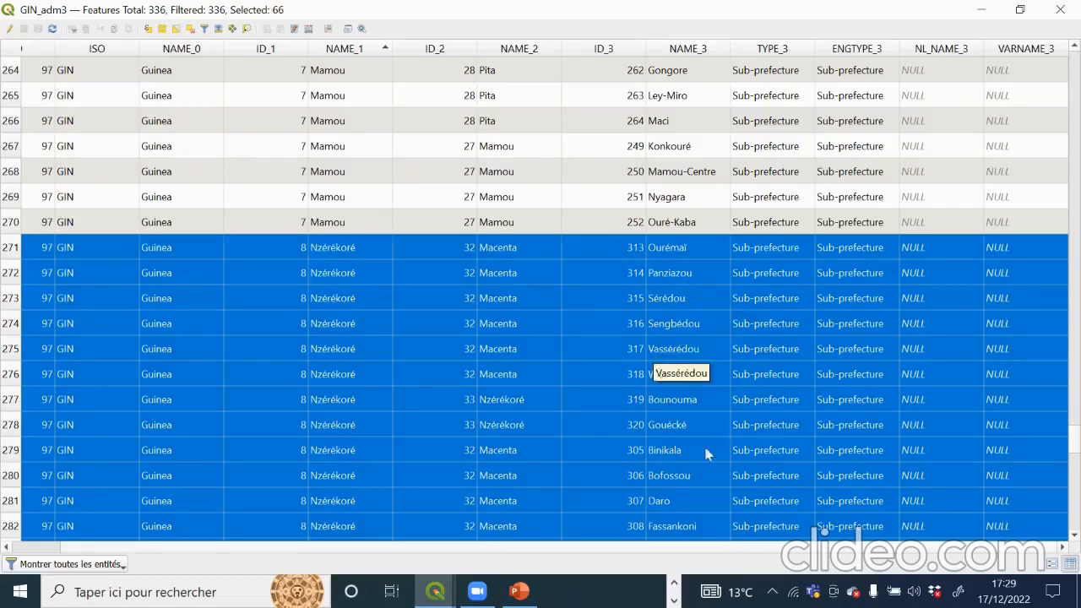
scroll(676, 397, down, 5)
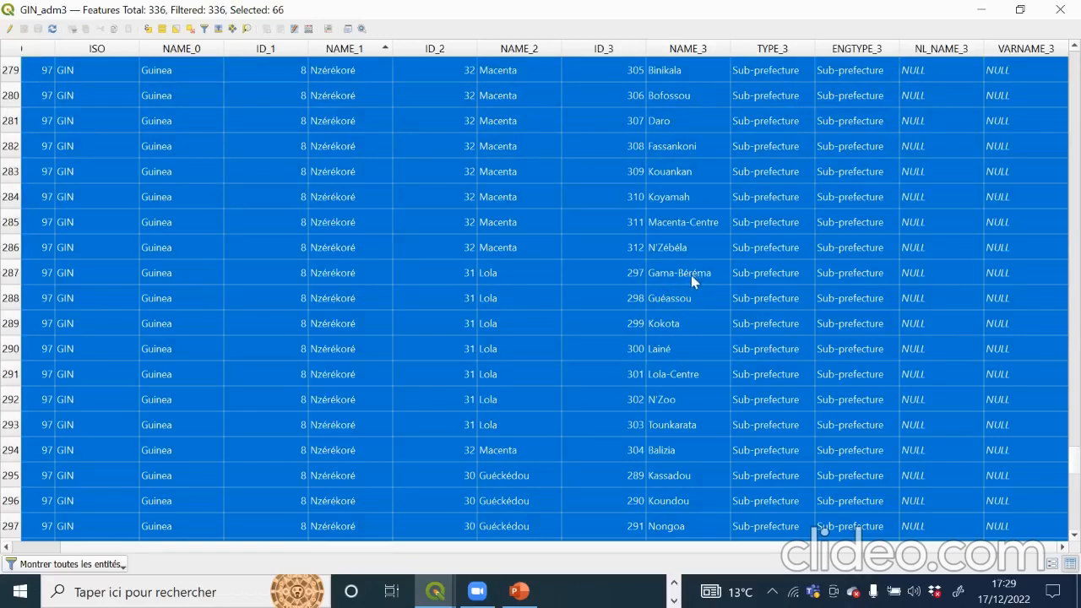
scroll(675, 277, up, 5)
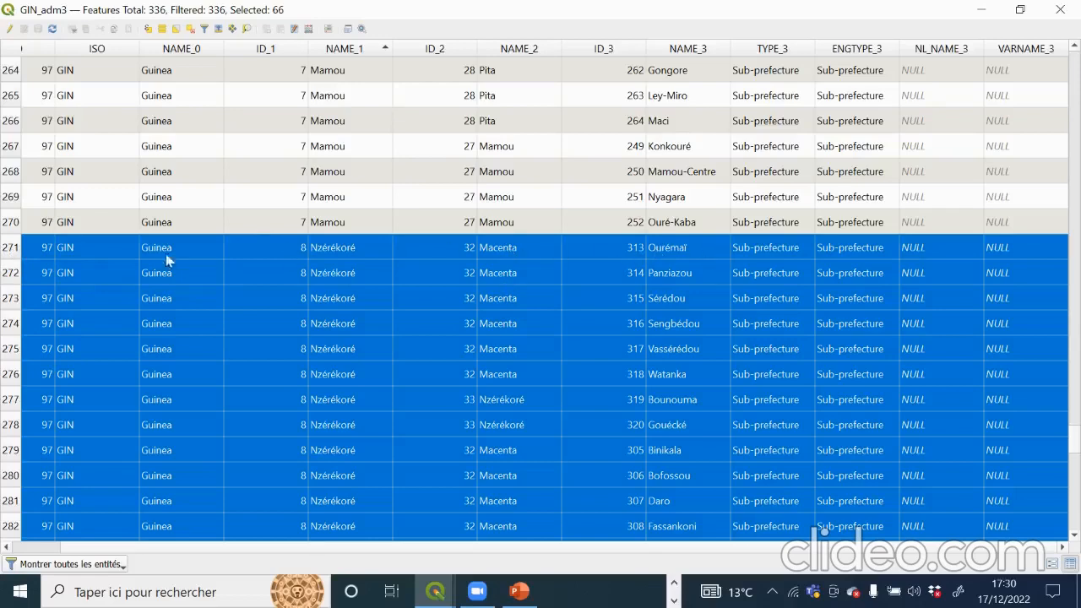
scroll(10, 274, down, 12)
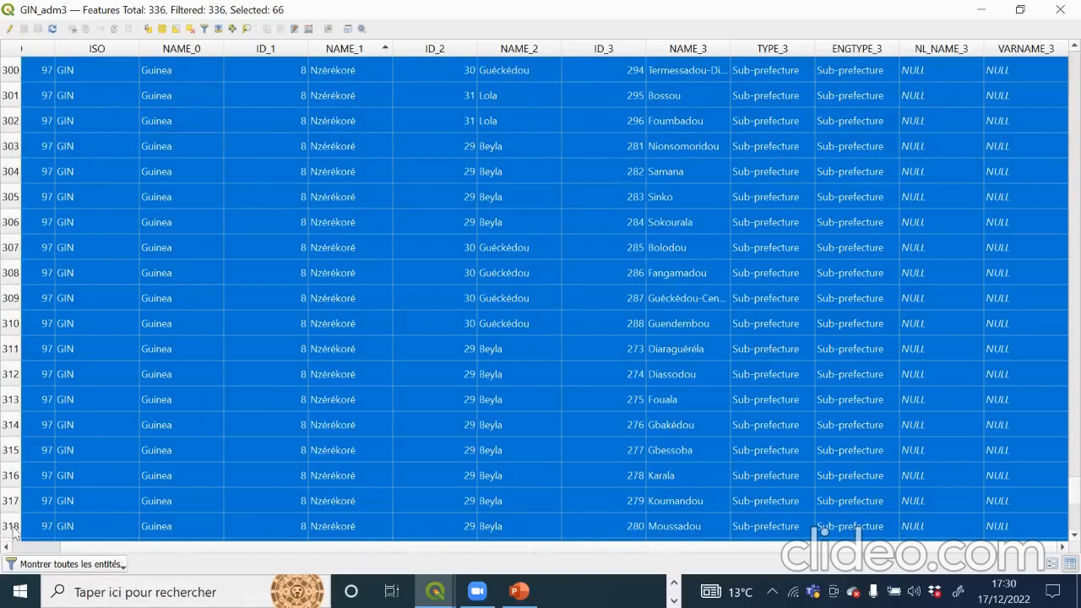
scroll(38, 157, up, 7)
scroll(38, 157, up, 4)
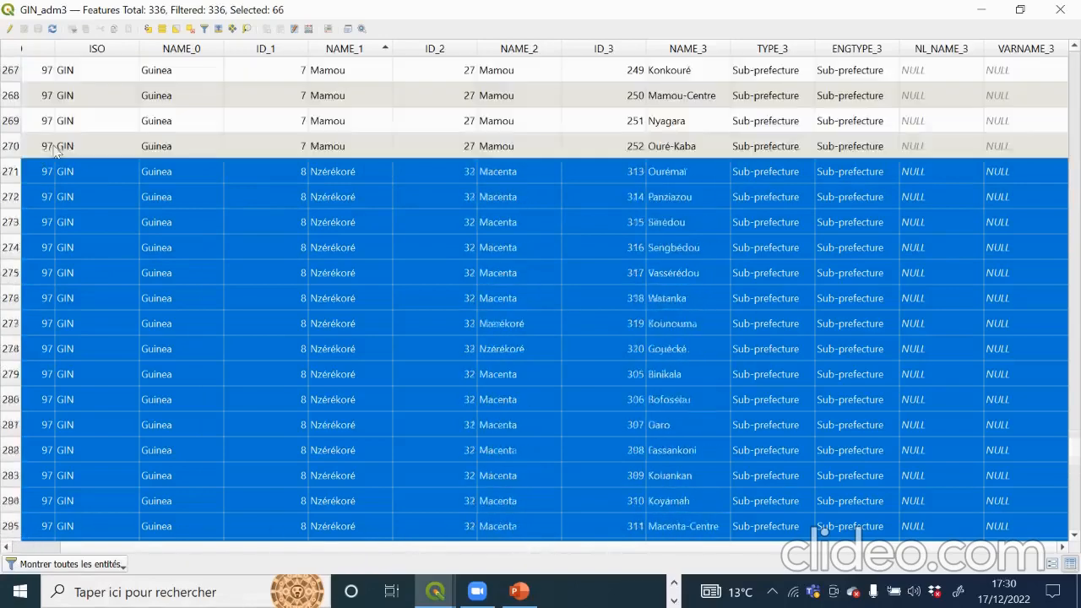
scroll(74, 348, down, 5)
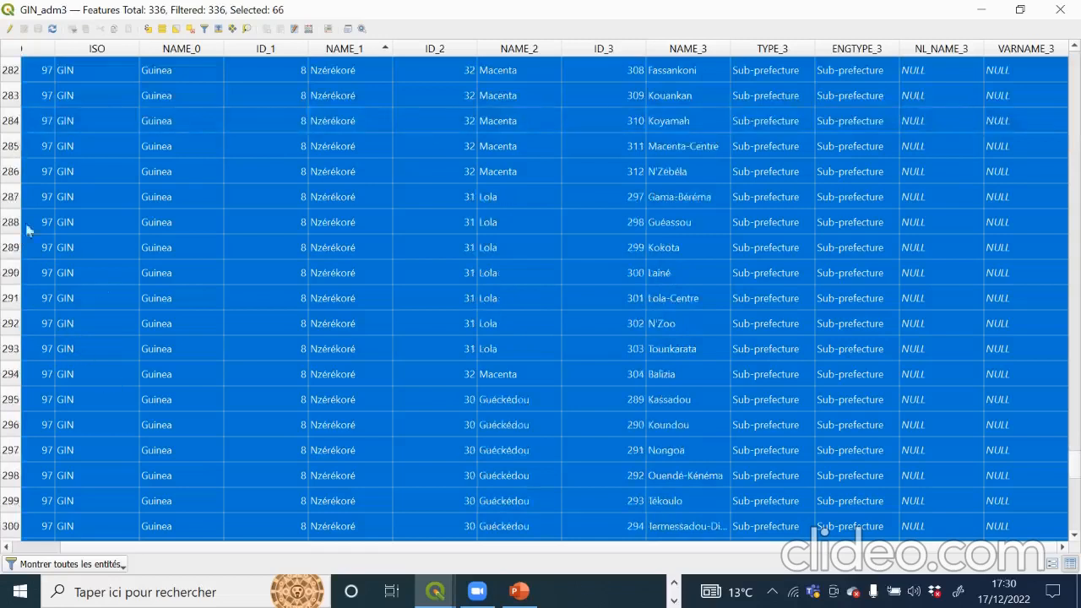
Step: Minimize the table, show the full extent, then zoom in and centre on the yellow south-eastern region
click(984, 11)
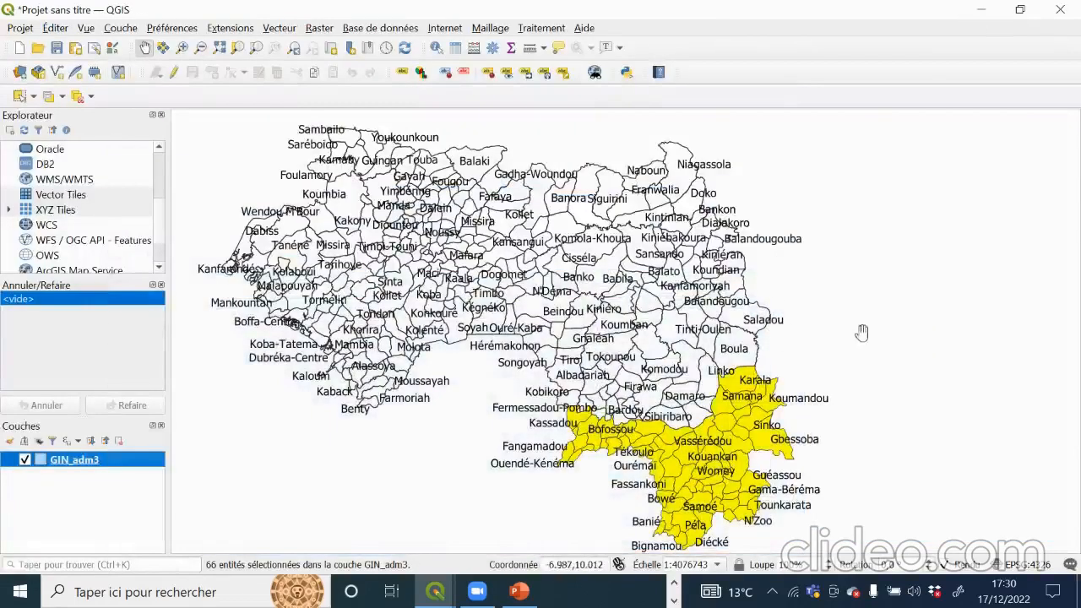
scroll(861, 332, down, 3)
scroll(820, 362, up, 5)
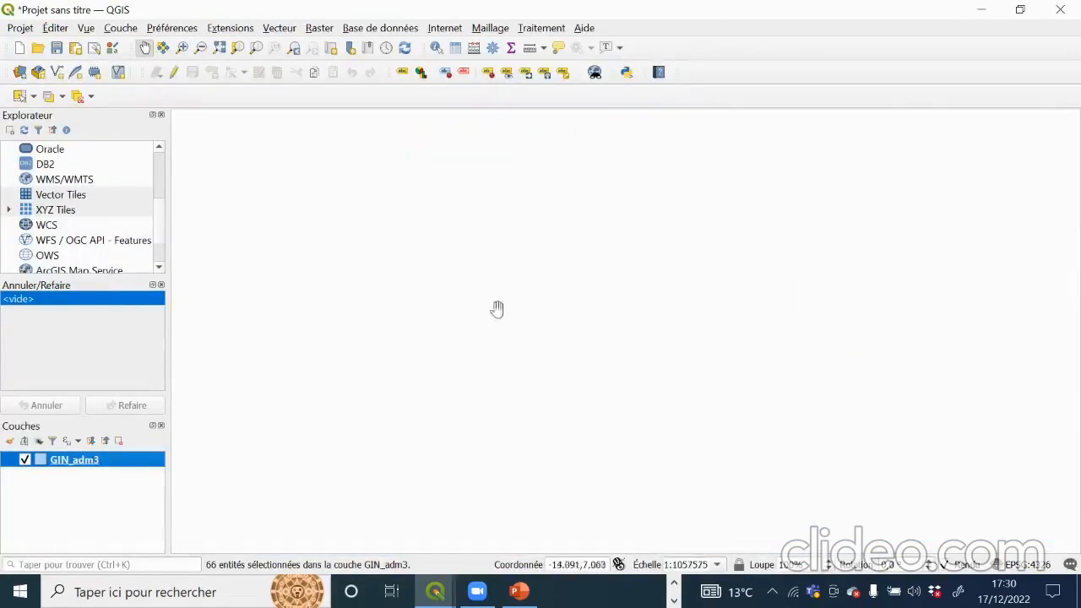
click(219, 47)
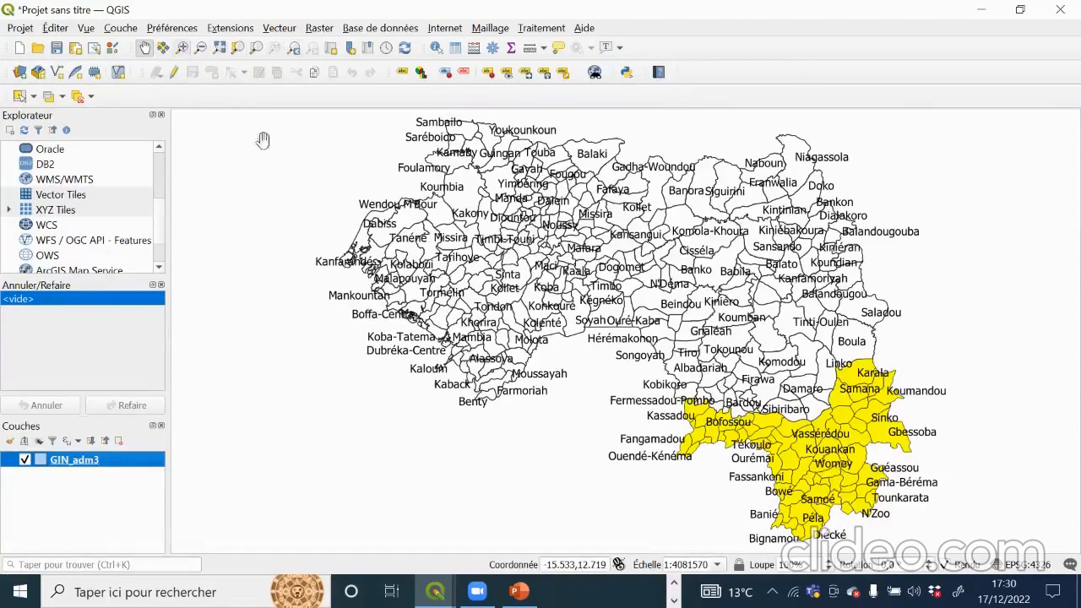
click(181, 47)
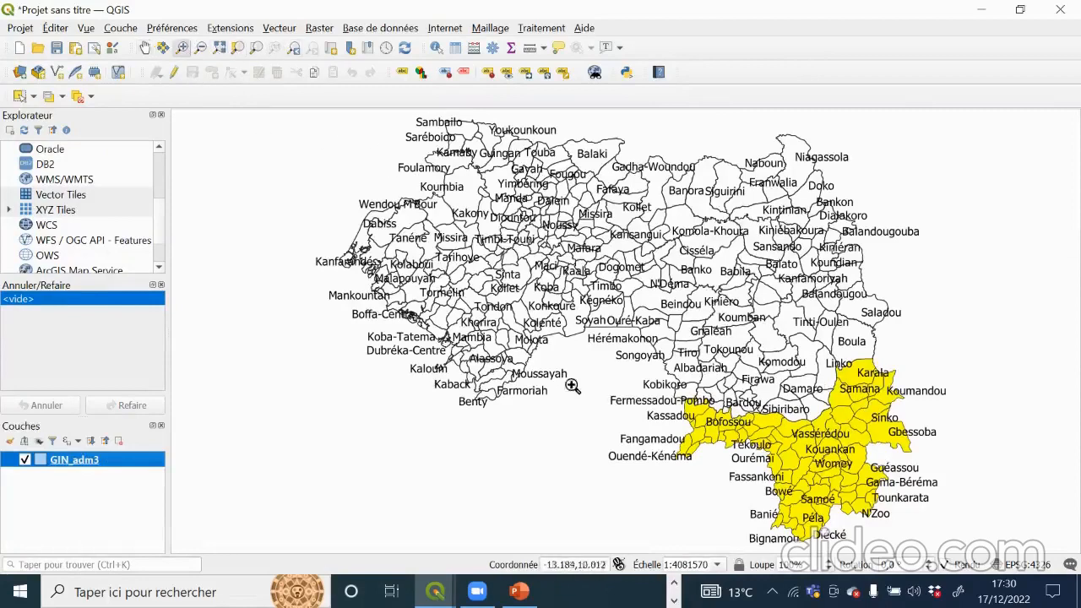
click(880, 474)
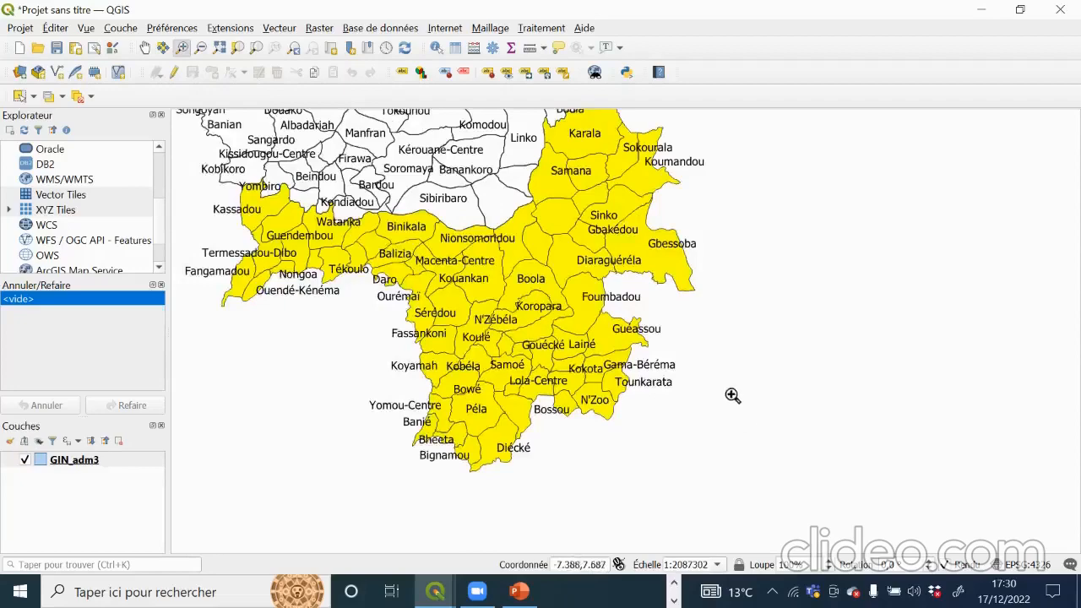
click(145, 47)
drag(302, 185, 320, 247)
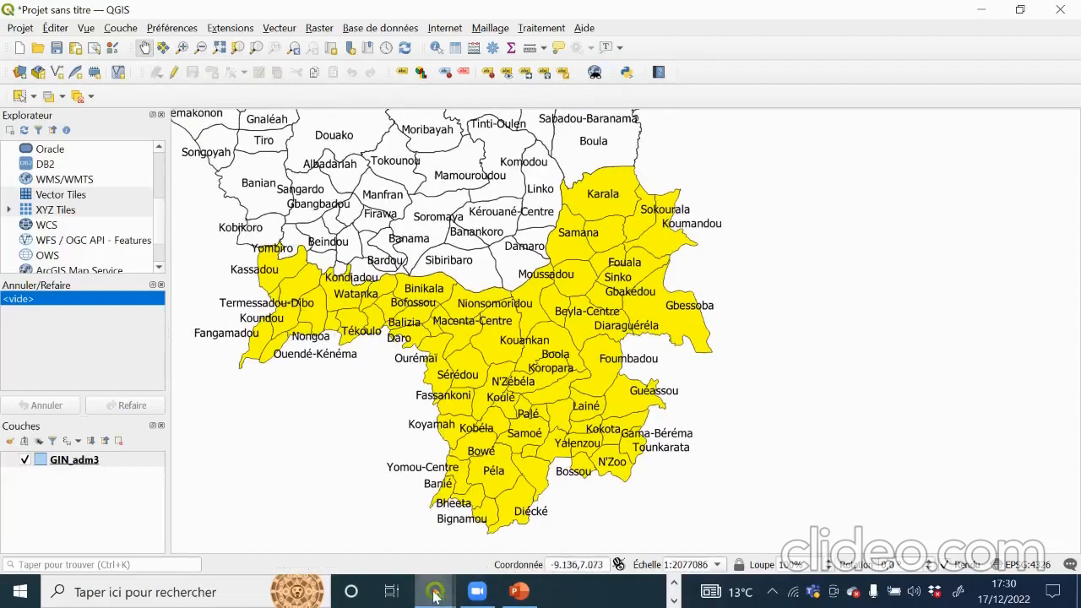
Step: Bring the attribute table back briefly, then minimize it again
mouse_move(434, 596)
click(500, 536)
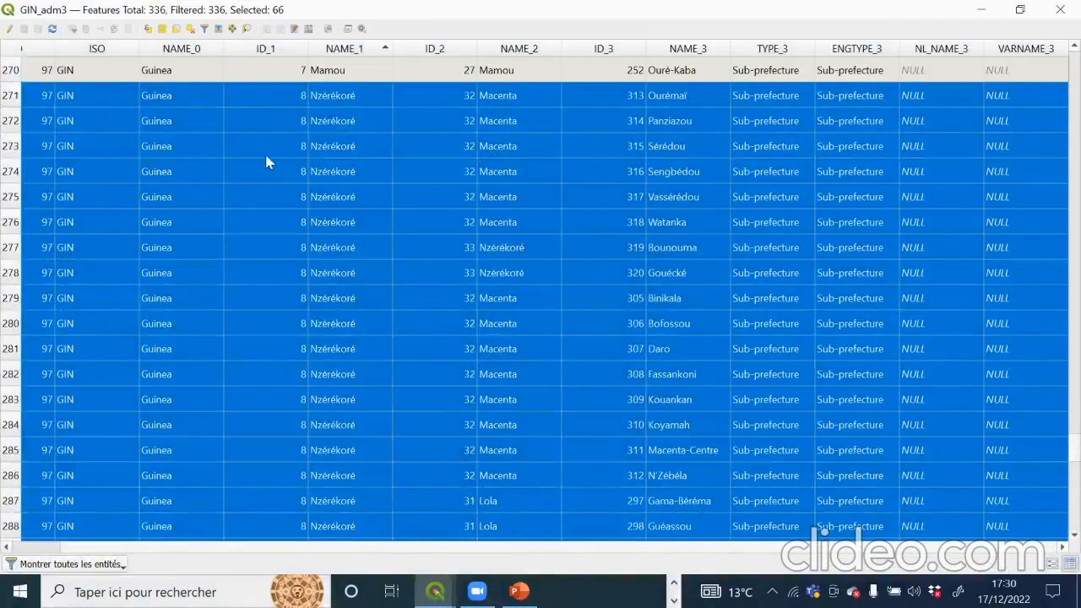
scroll(96, 268, down, 10)
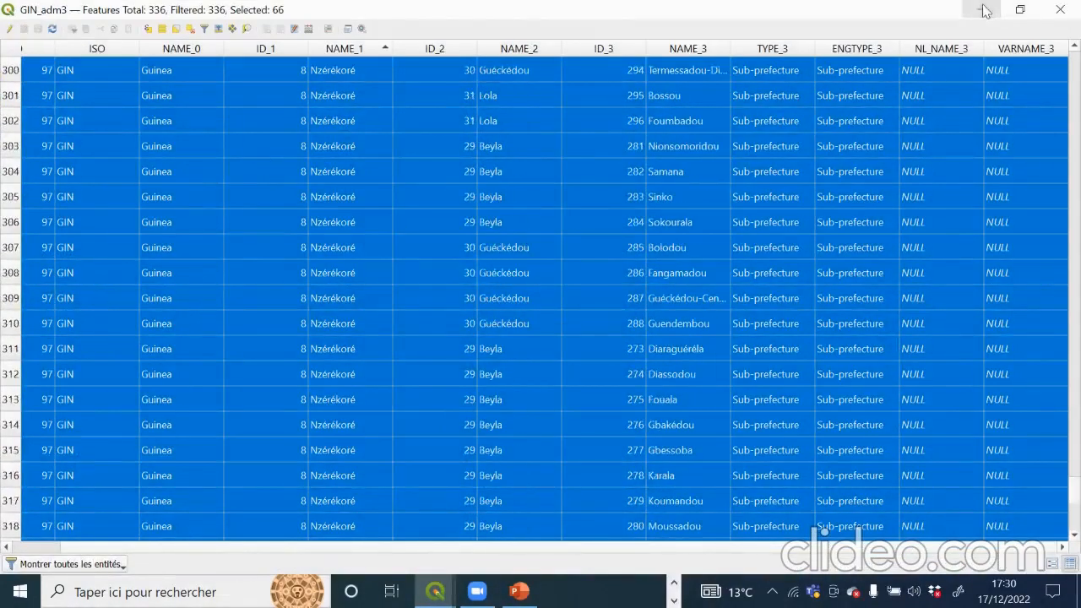
click(985, 11)
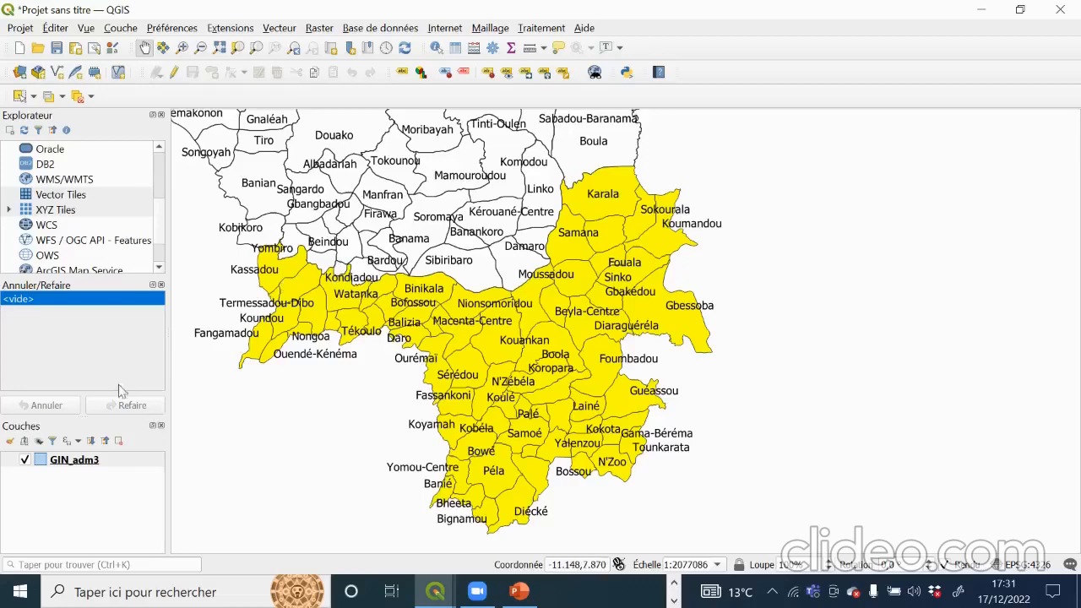
right_click(98, 465)
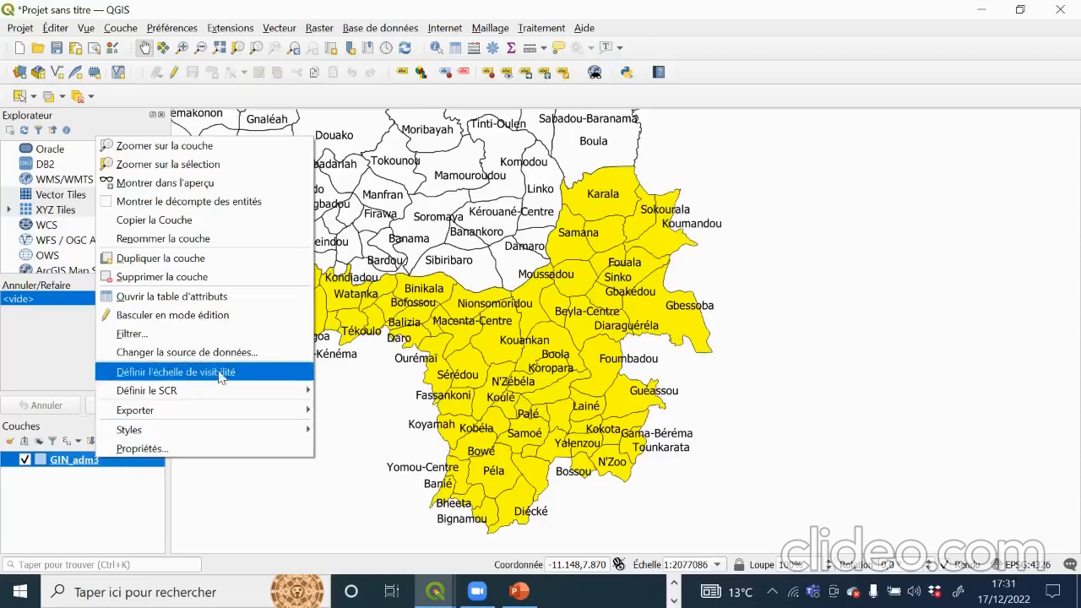
mouse_move(167, 419)
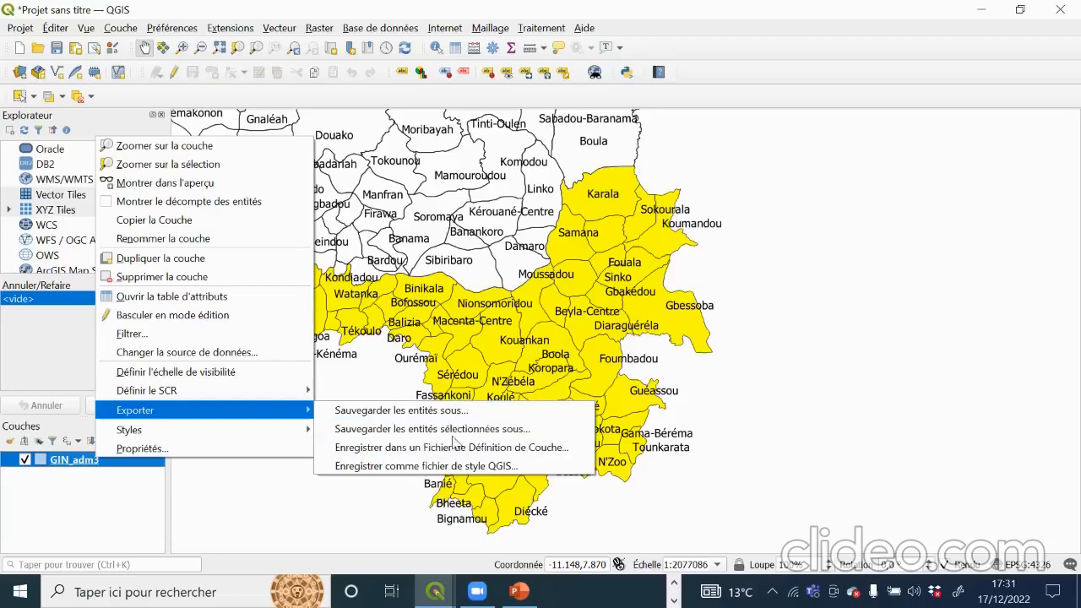
mouse_move(306, 431)
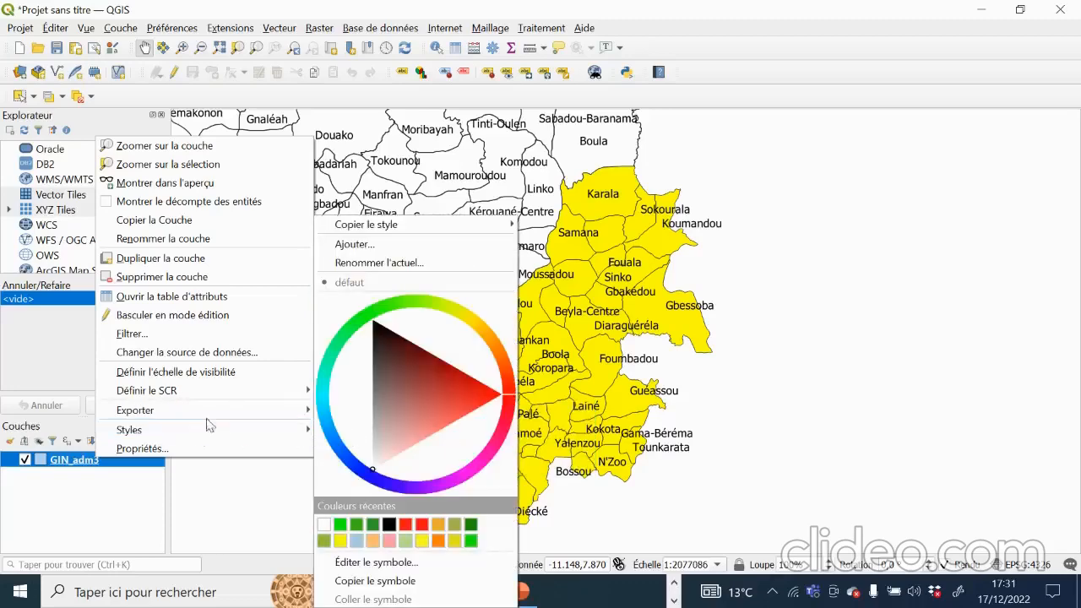
mouse_move(220, 418)
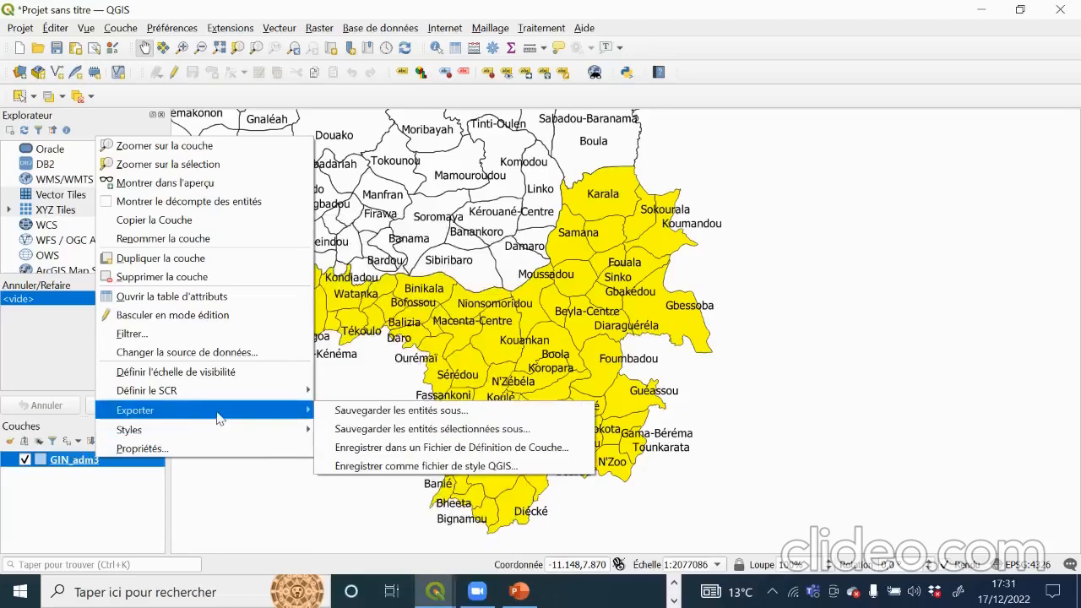
click(483, 429)
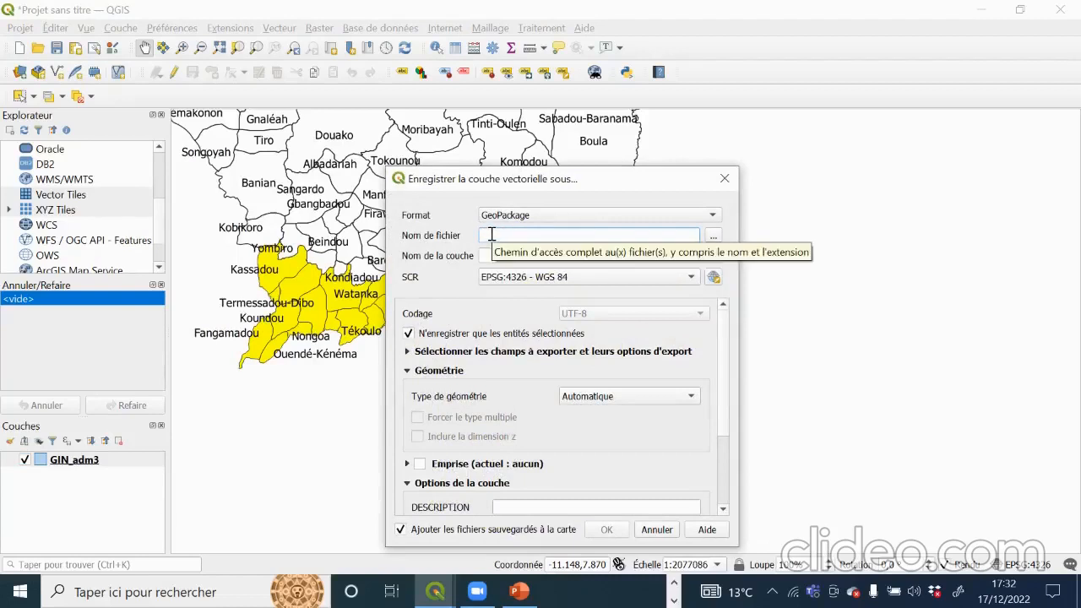
text(Region forestière)
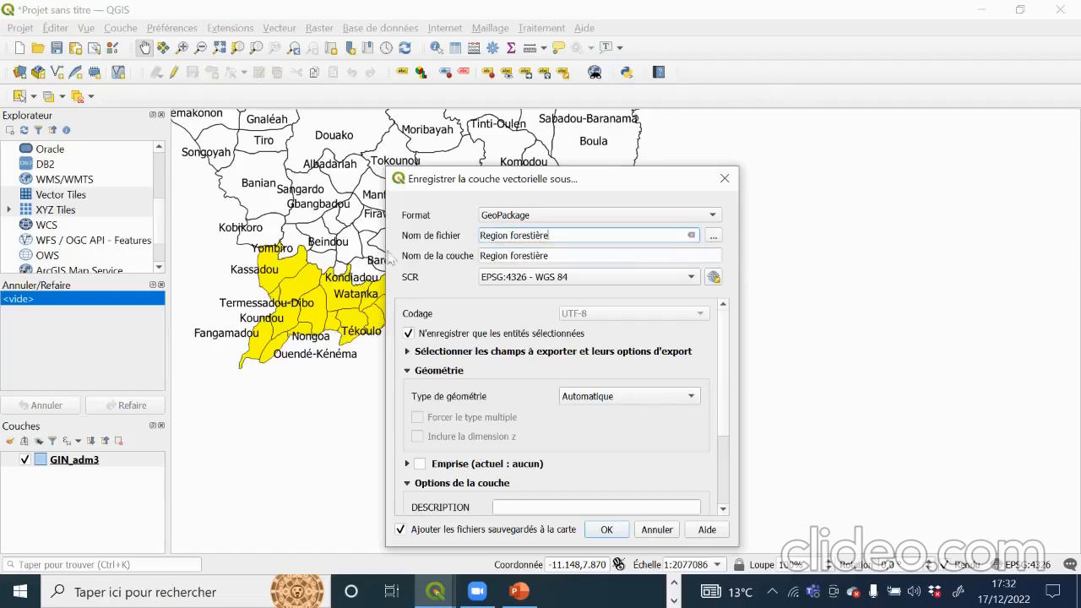
scroll(447, 338, down, 1)
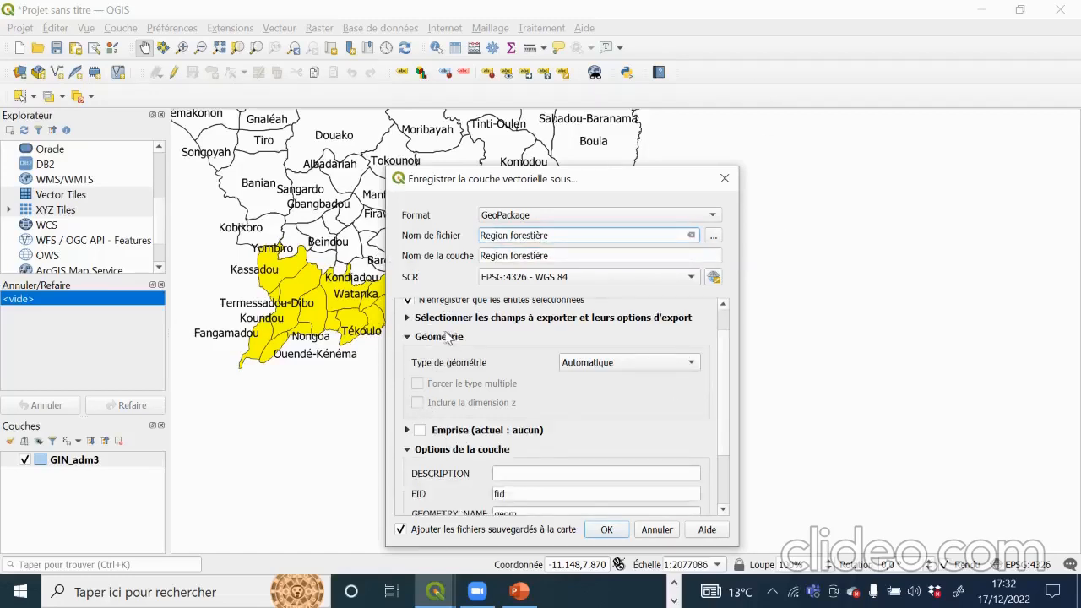
scroll(523, 456, down, 2)
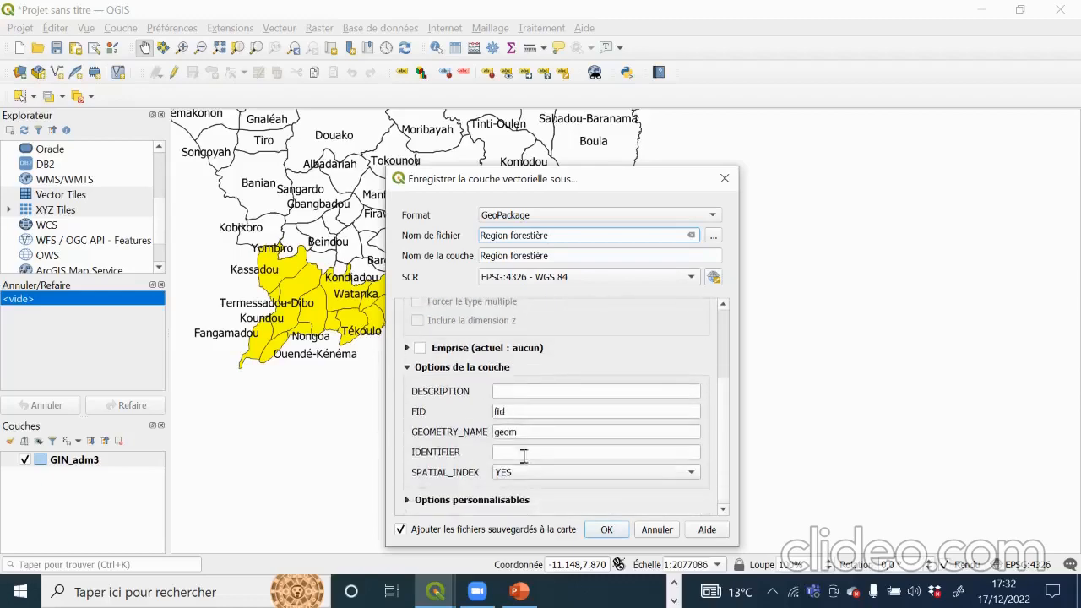
click(602, 530)
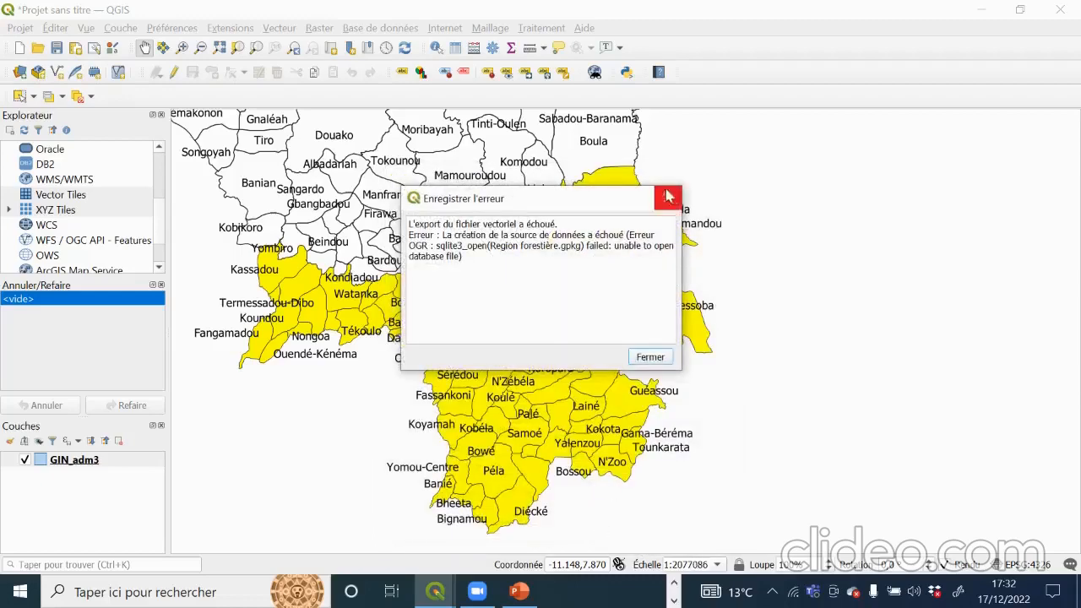
click(666, 196)
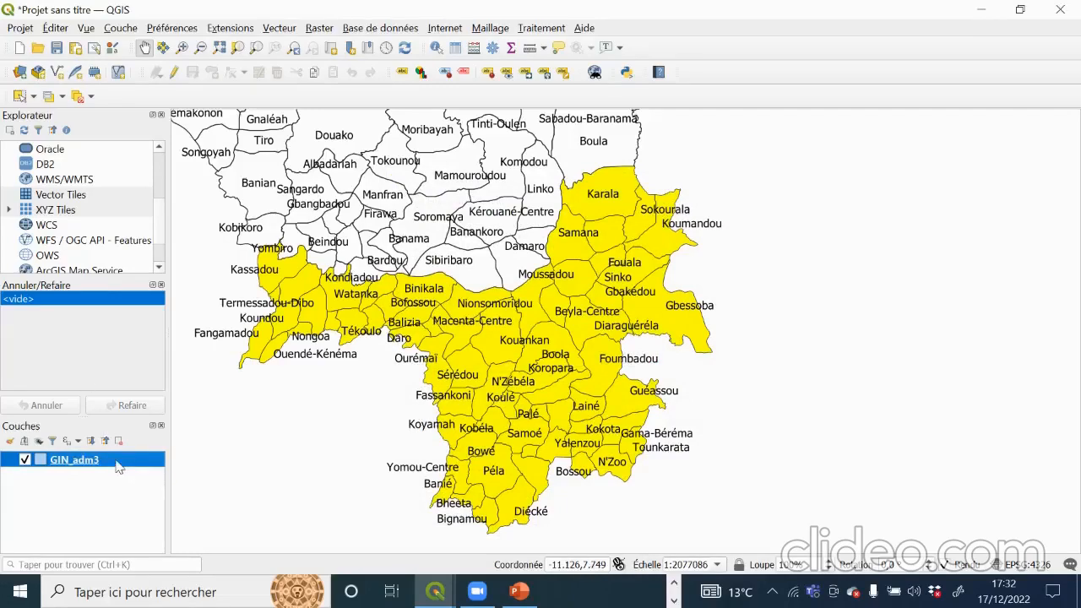
right_click(118, 467)
mouse_move(168, 414)
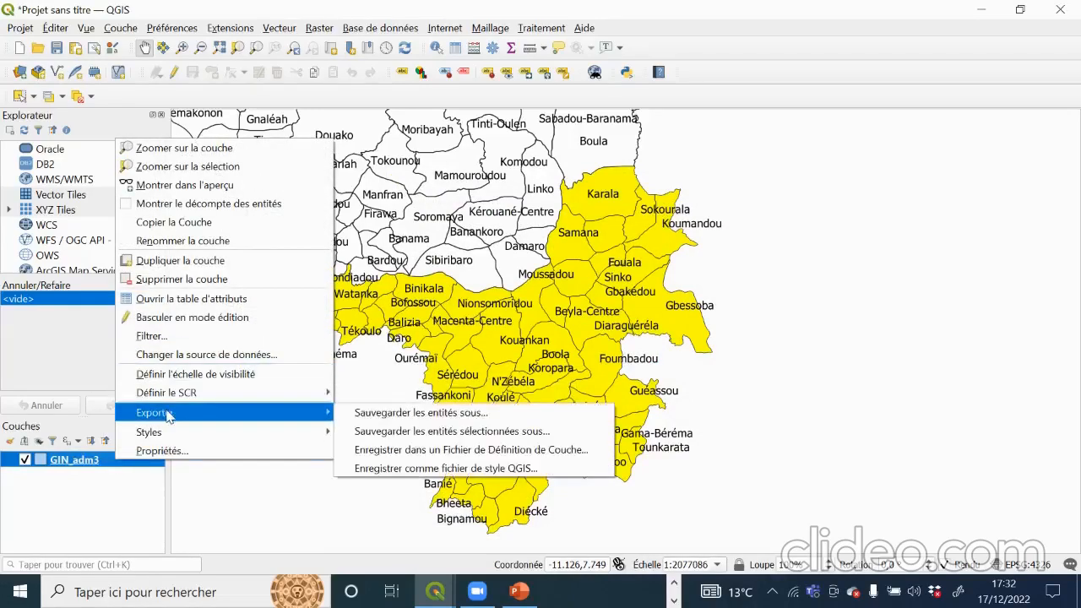
click(372, 419)
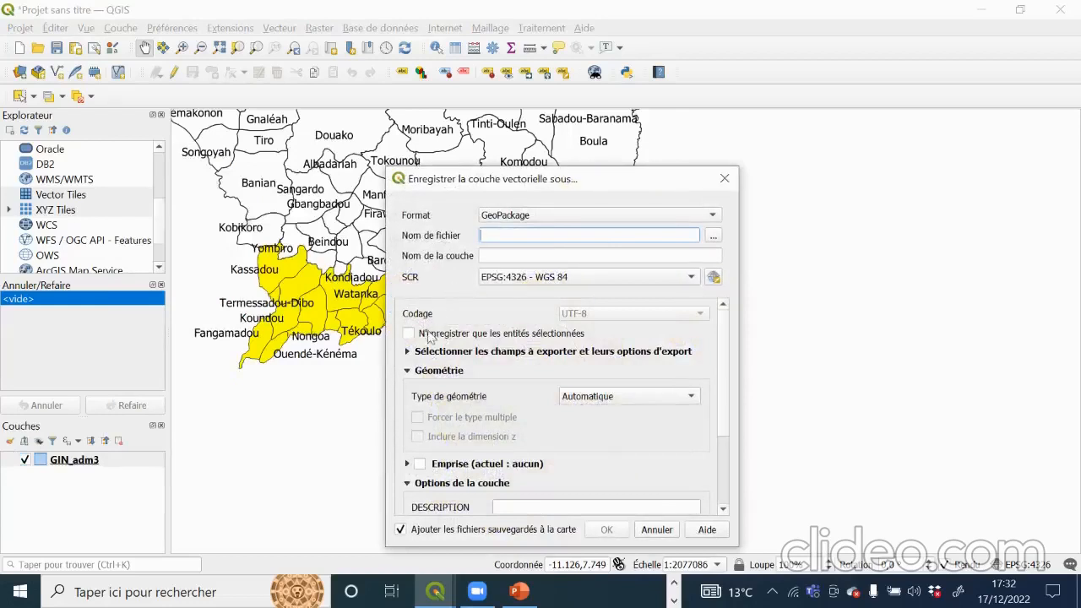
text(Region )
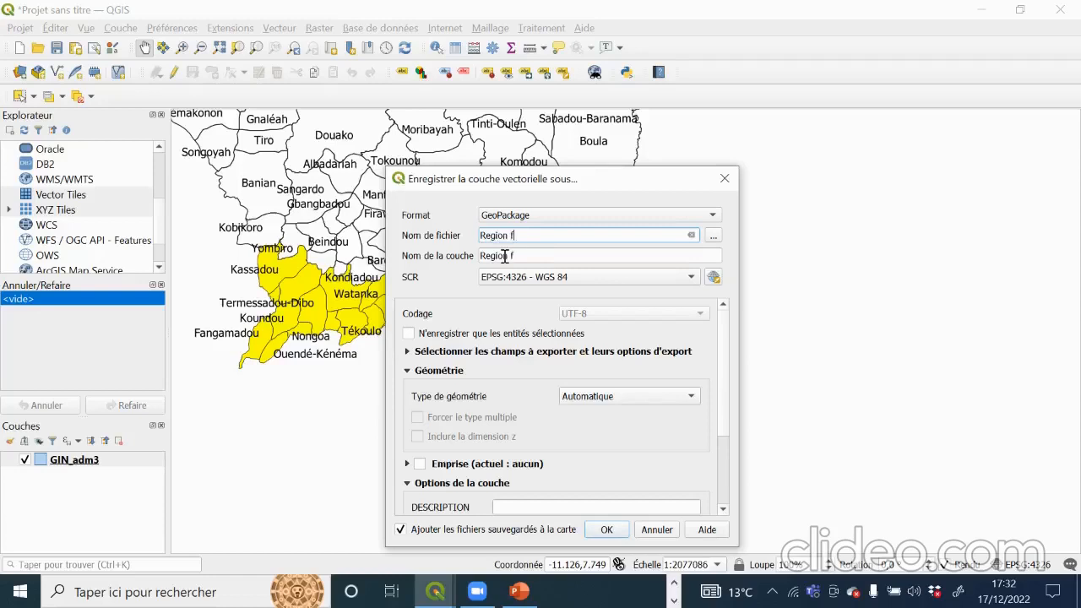
text(forestière)
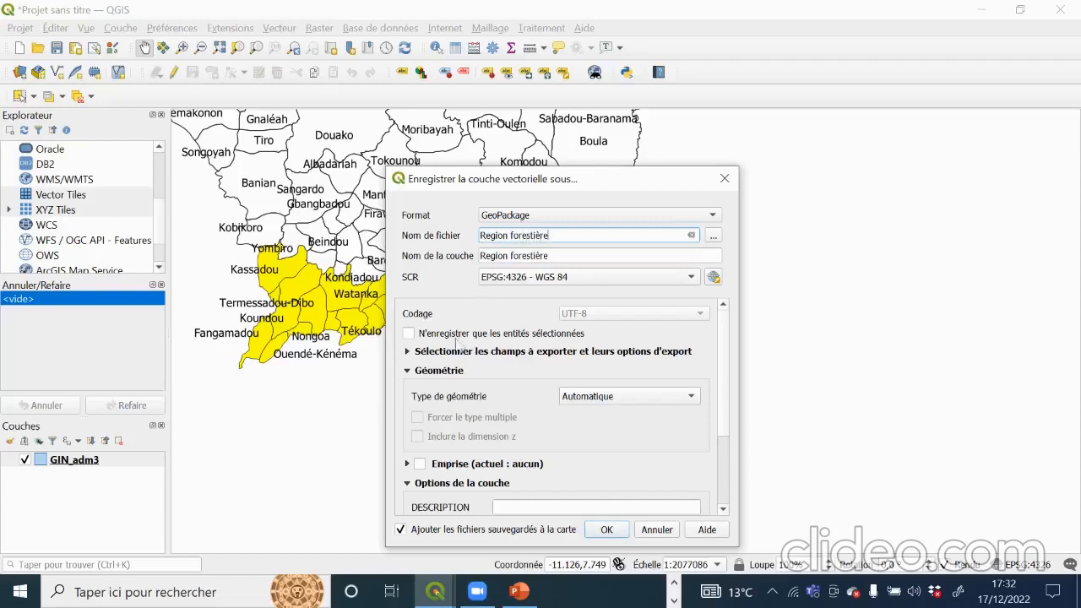
click(408, 336)
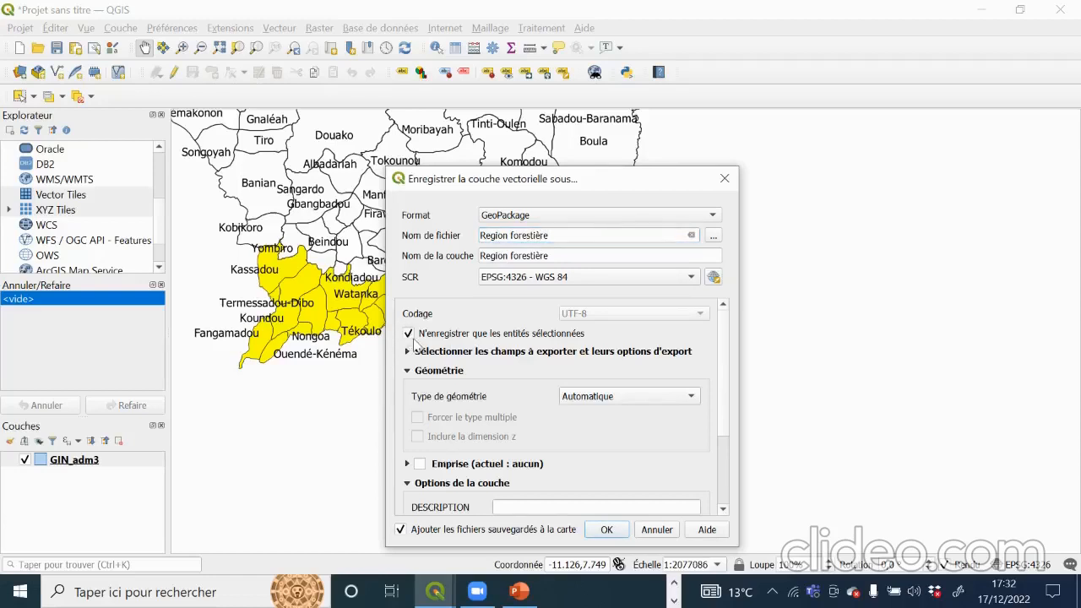
click(409, 335)
click(607, 530)
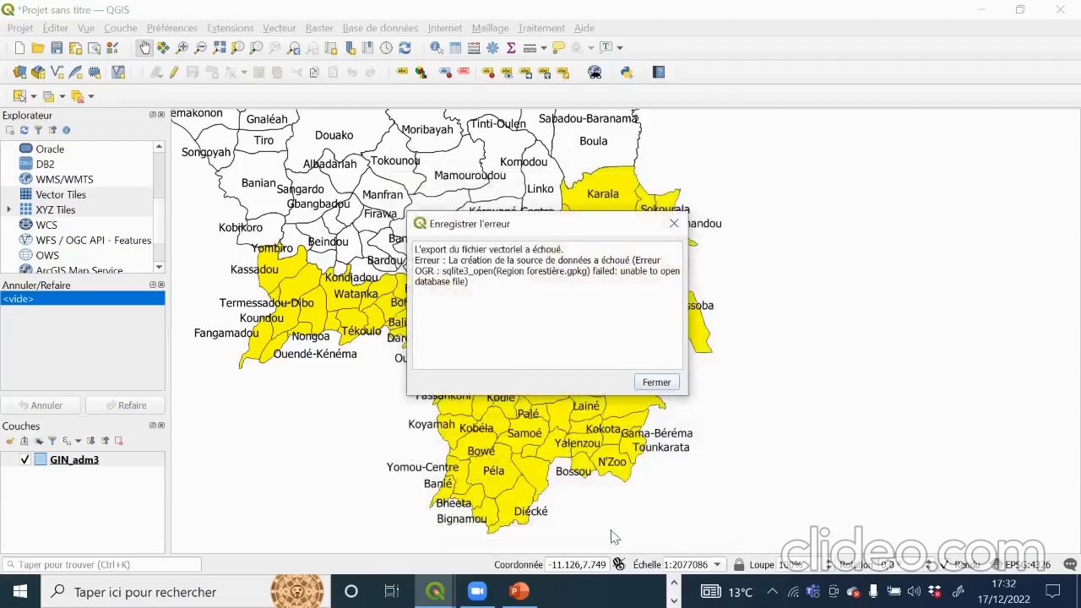
click(655, 382)
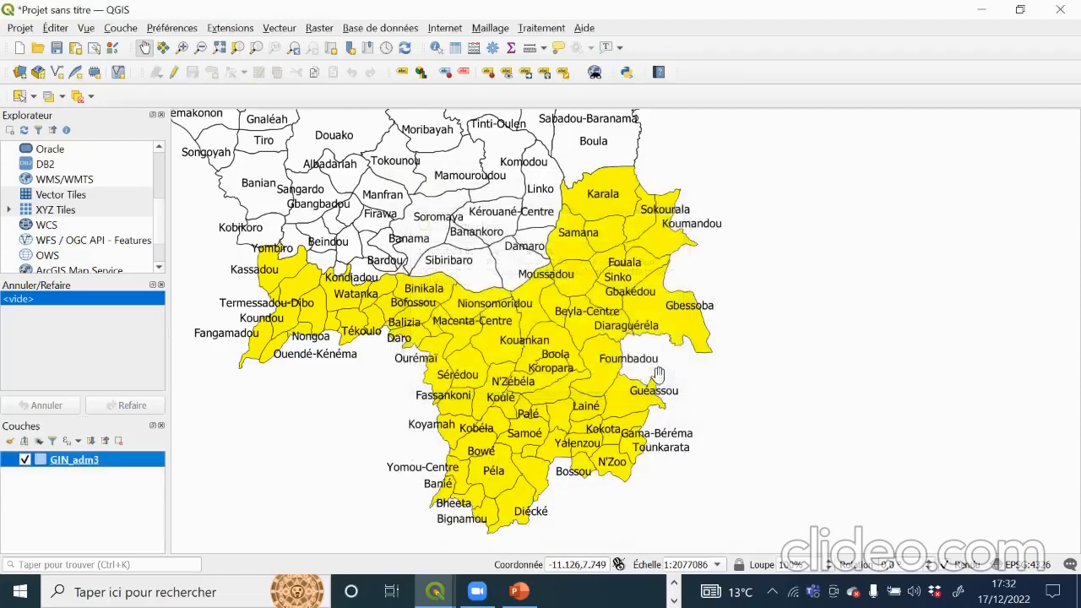
Step: Start saving GIN_adm3 as a new file, restricted to the selected features only
right_click(110, 465)
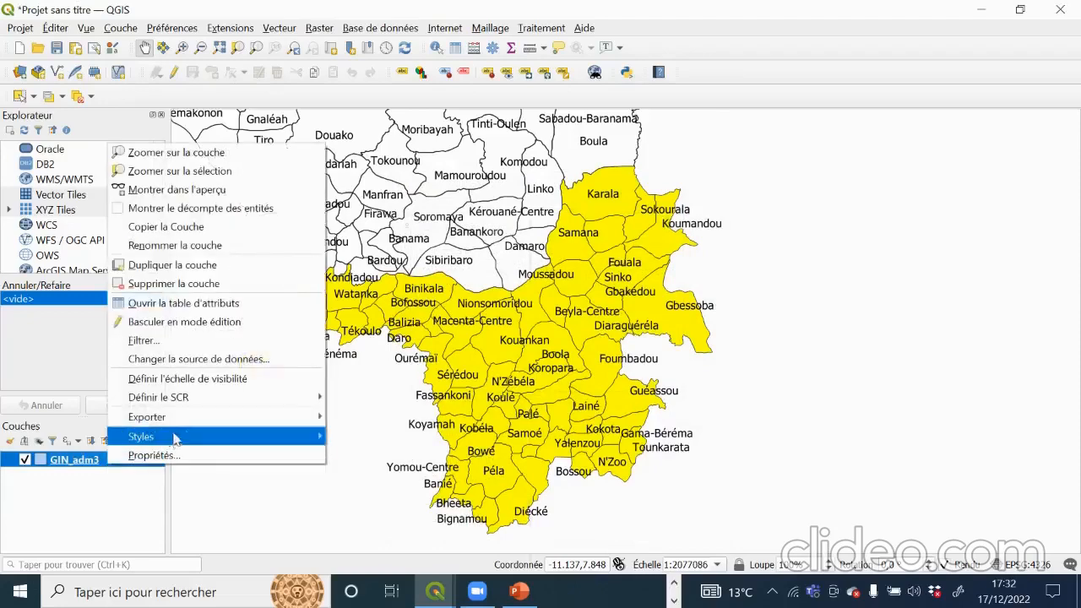
mouse_move(230, 425)
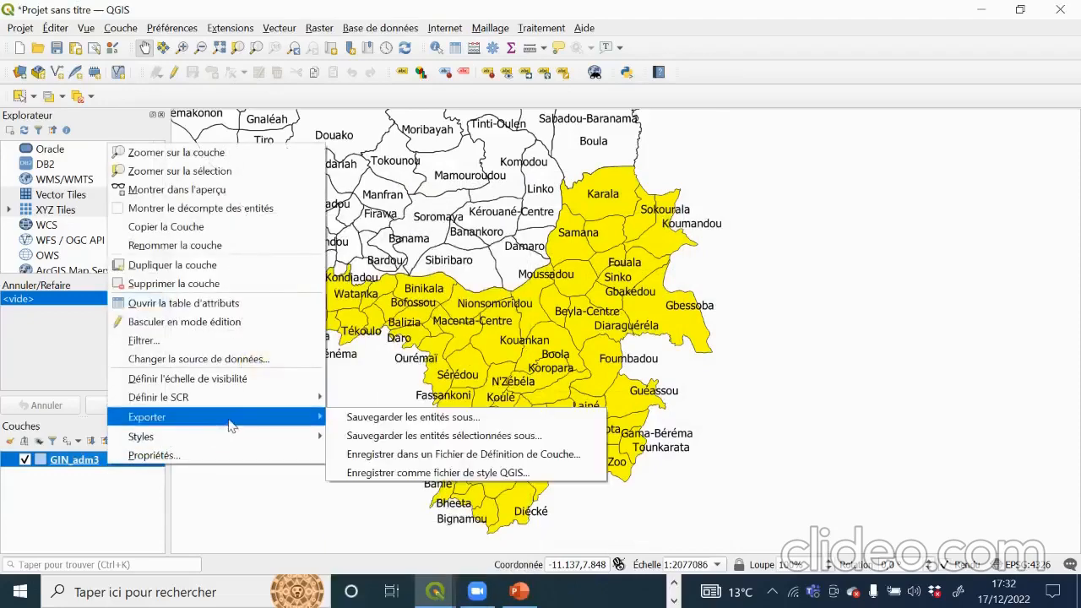
click(371, 417)
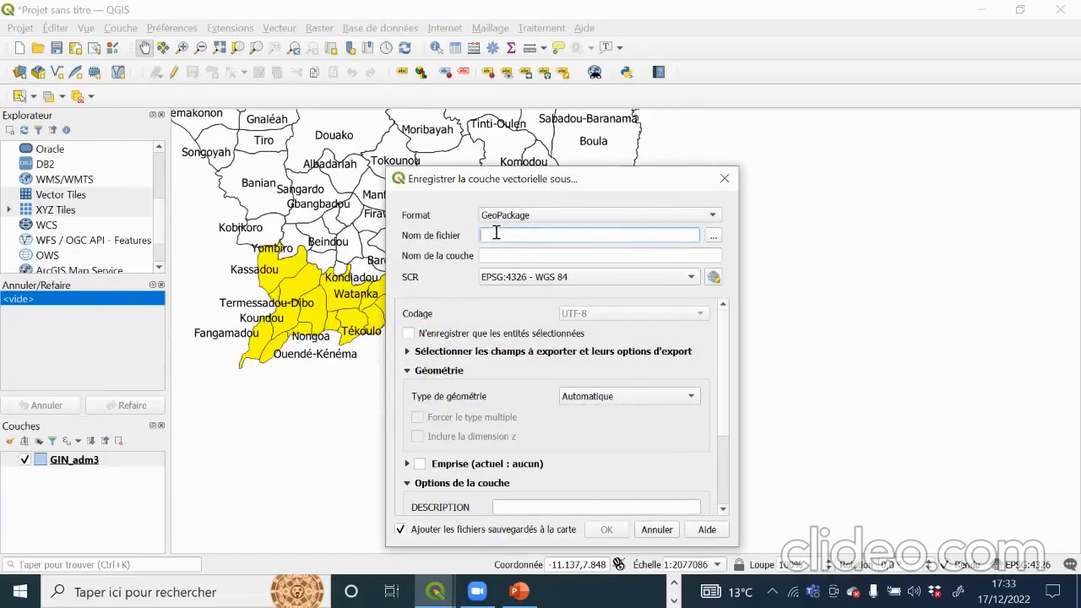
text(Reg)
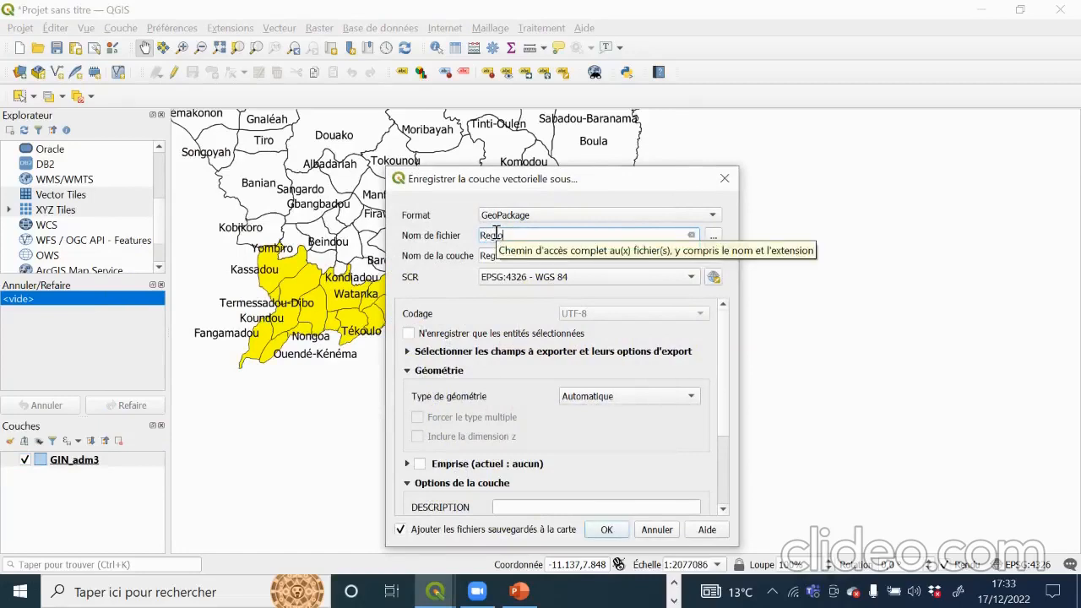
text(ion forestière)
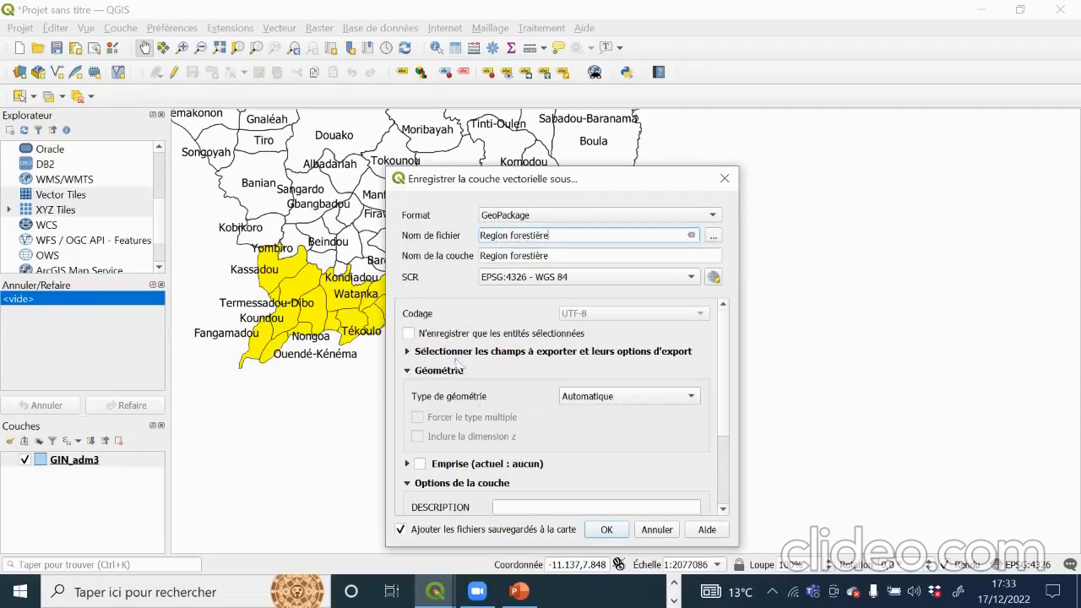
click(410, 335)
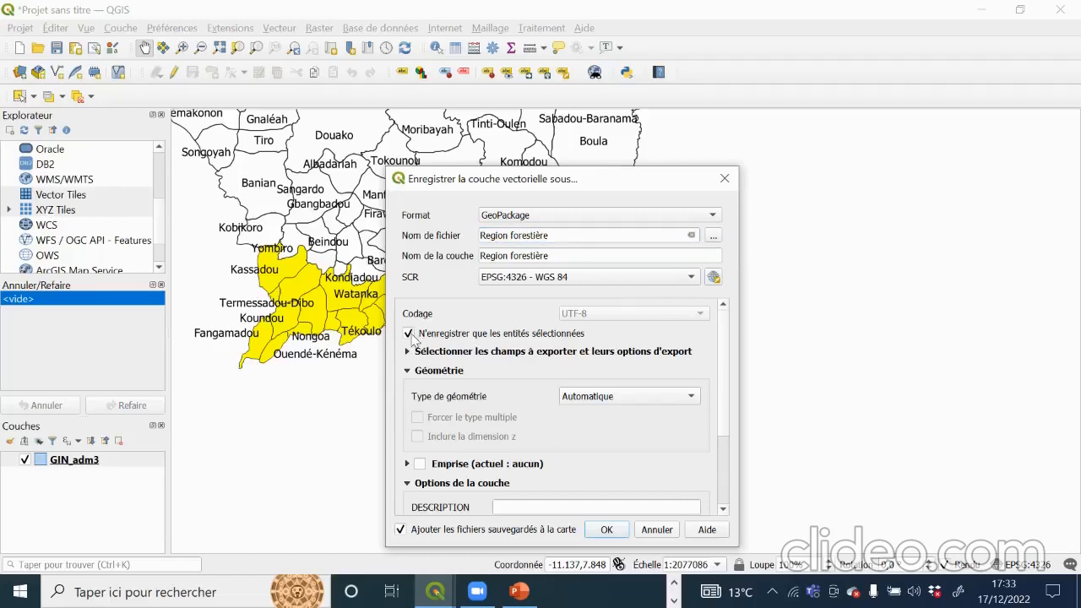
Step: Save the export as 'Region forestière' in Bureau > GIN_adm (2) and confirm with OK
click(715, 237)
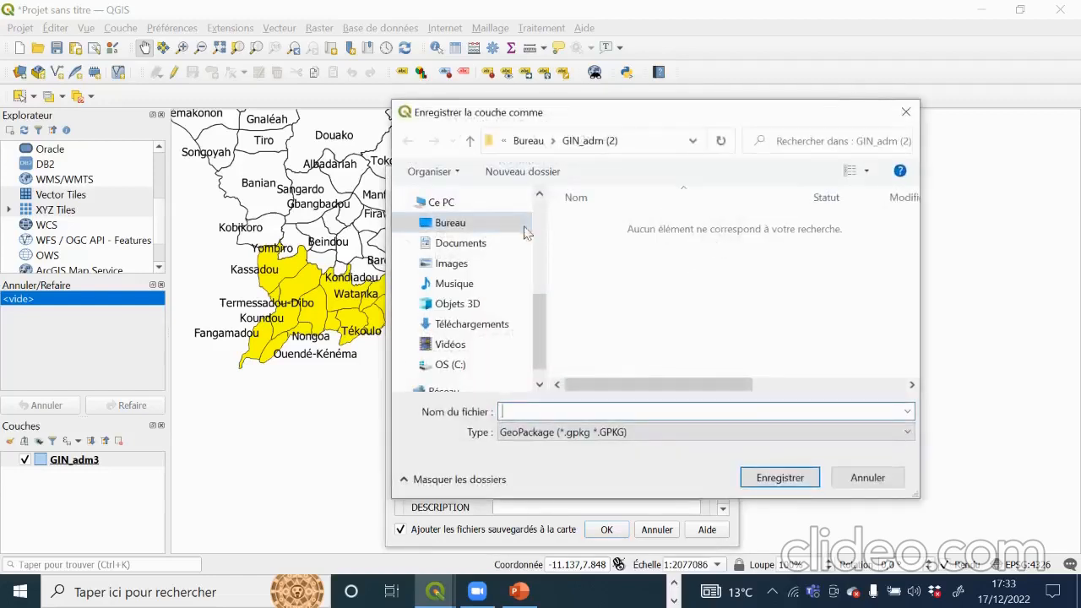
click(463, 221)
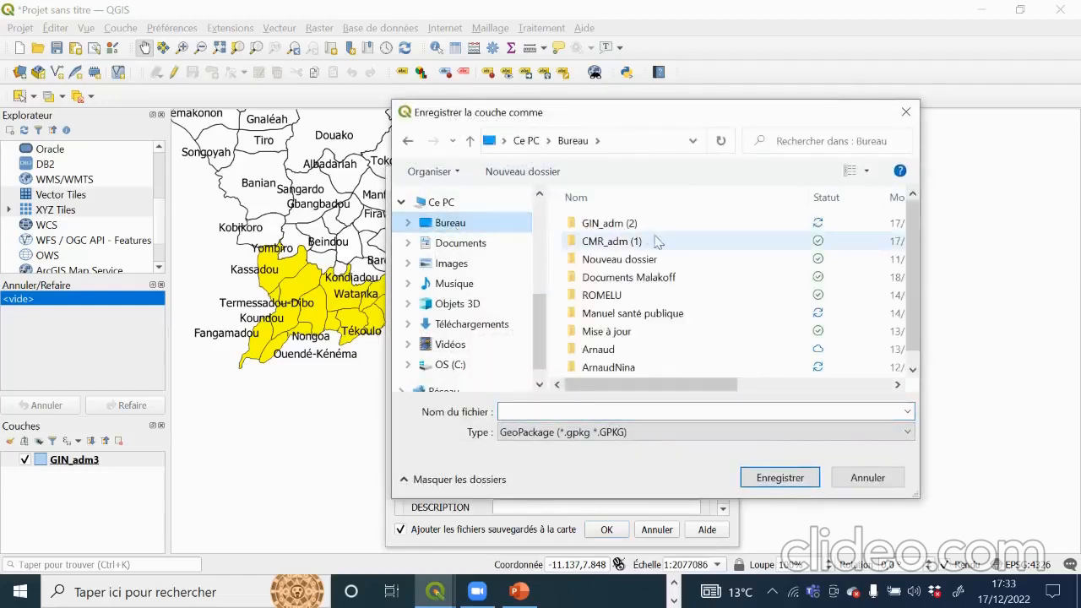
double_click(621, 231)
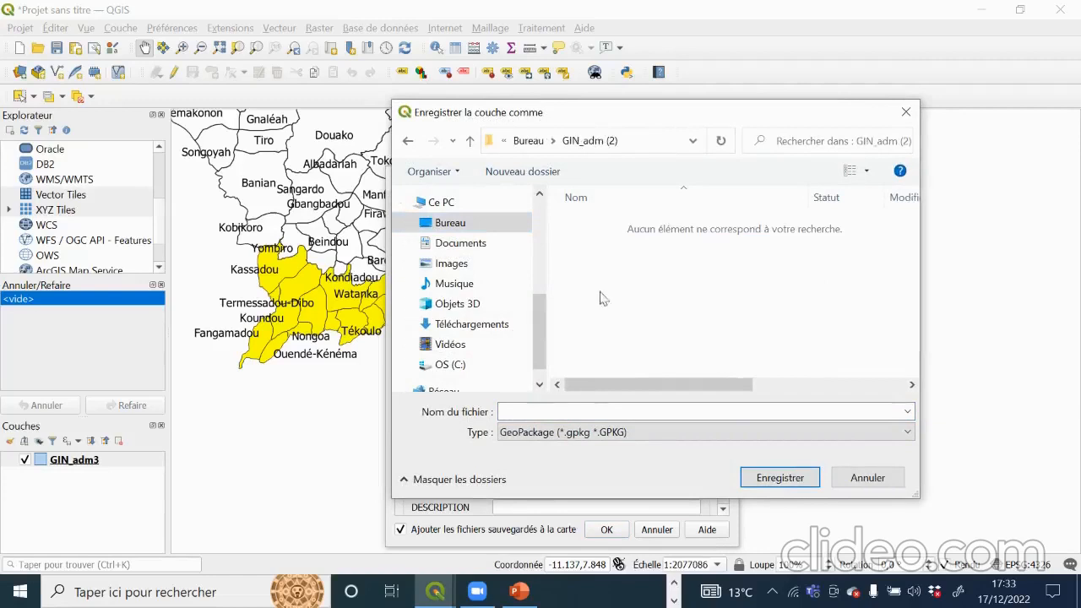
click(549, 413)
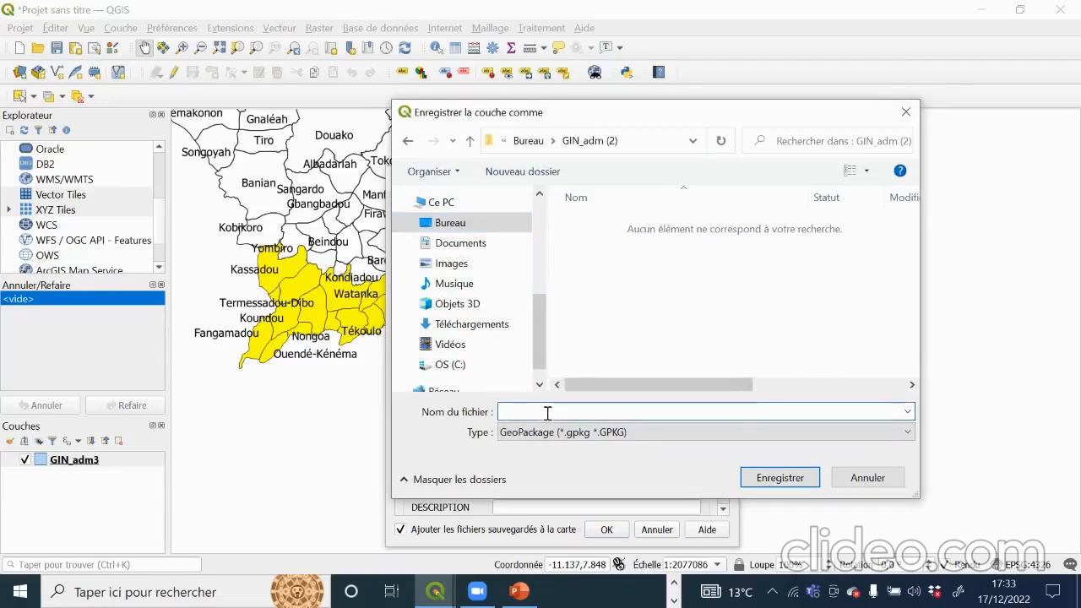
text(Region)
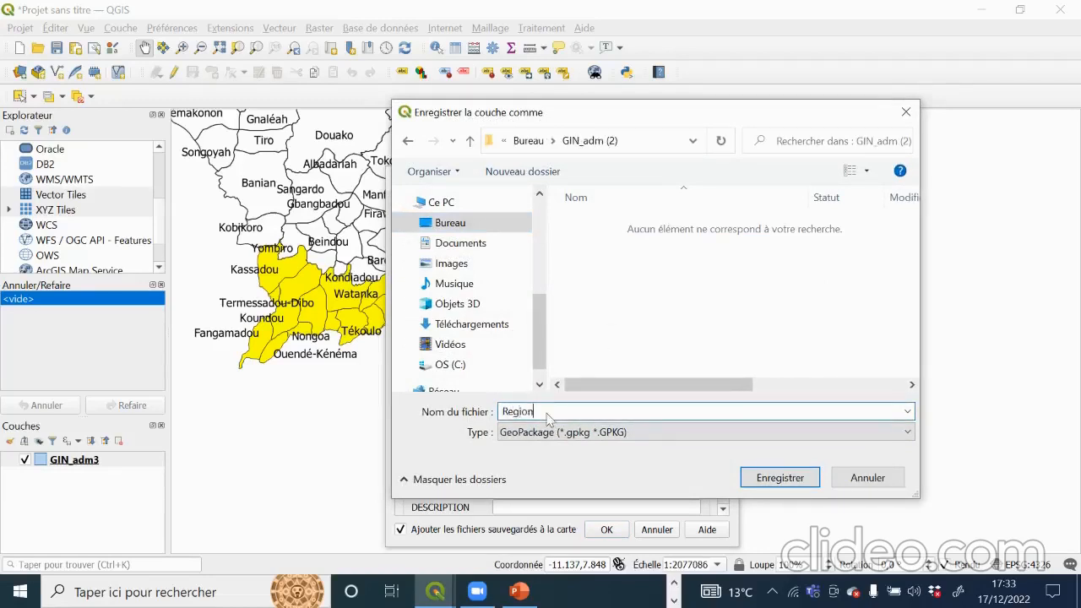
text( forestière)
click(780, 478)
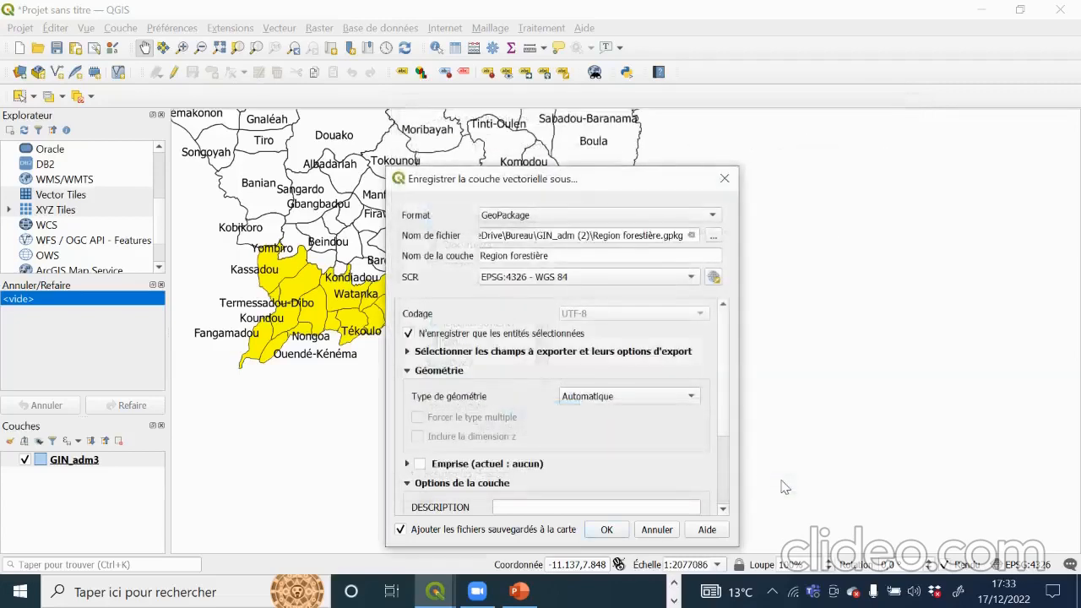
click(606, 530)
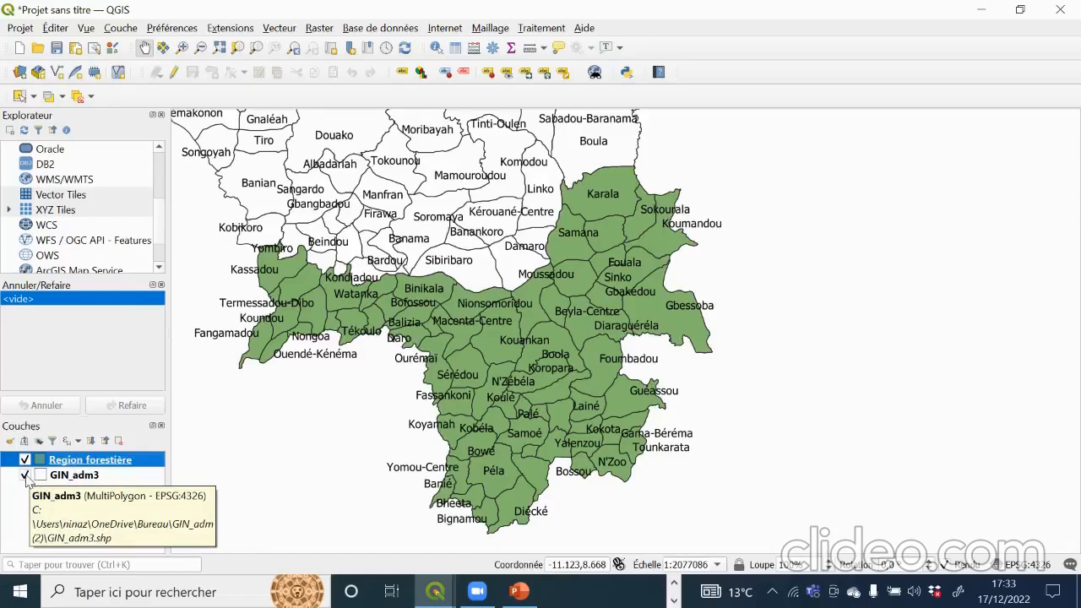
click(25, 476)
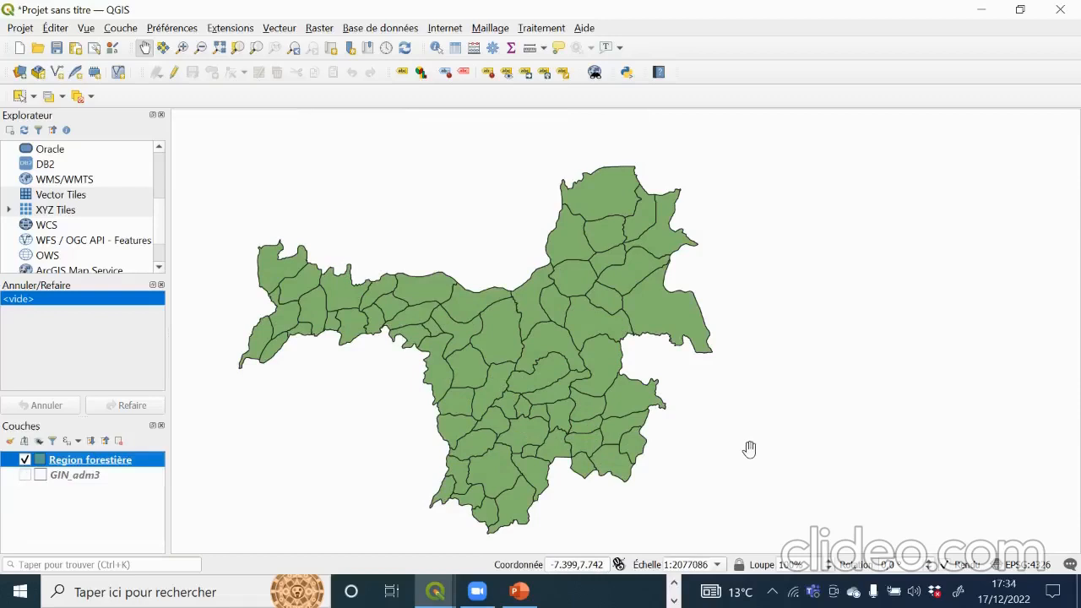
click(25, 476)
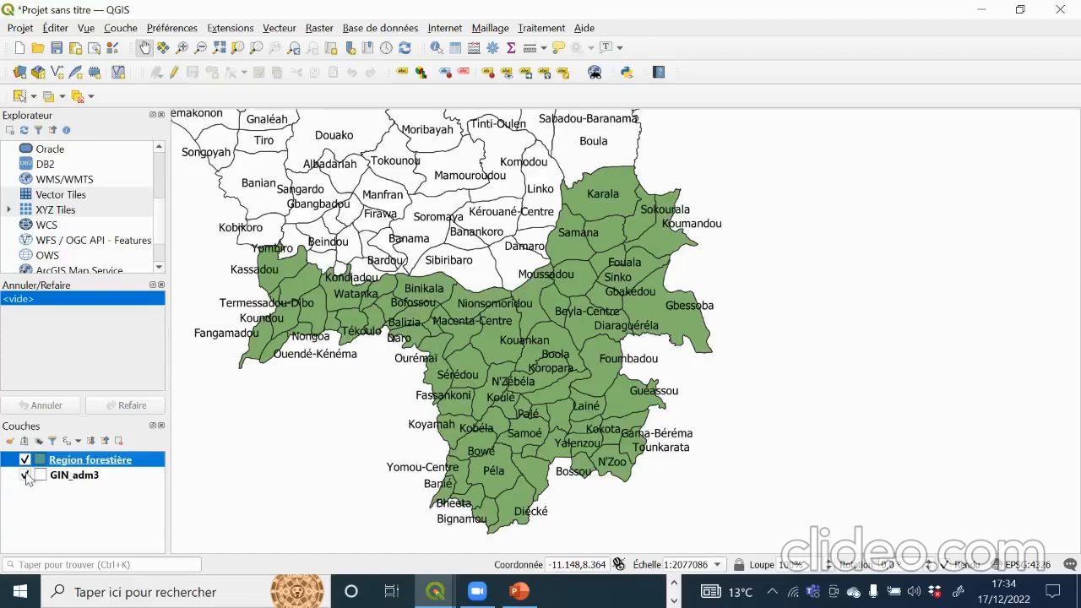
click(25, 475)
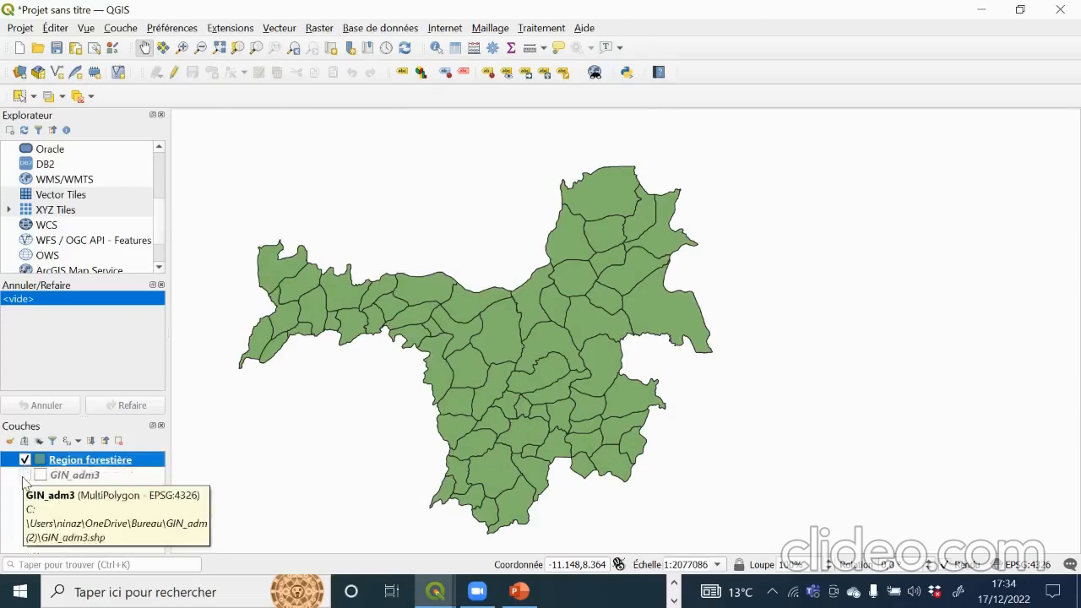
click(25, 476)
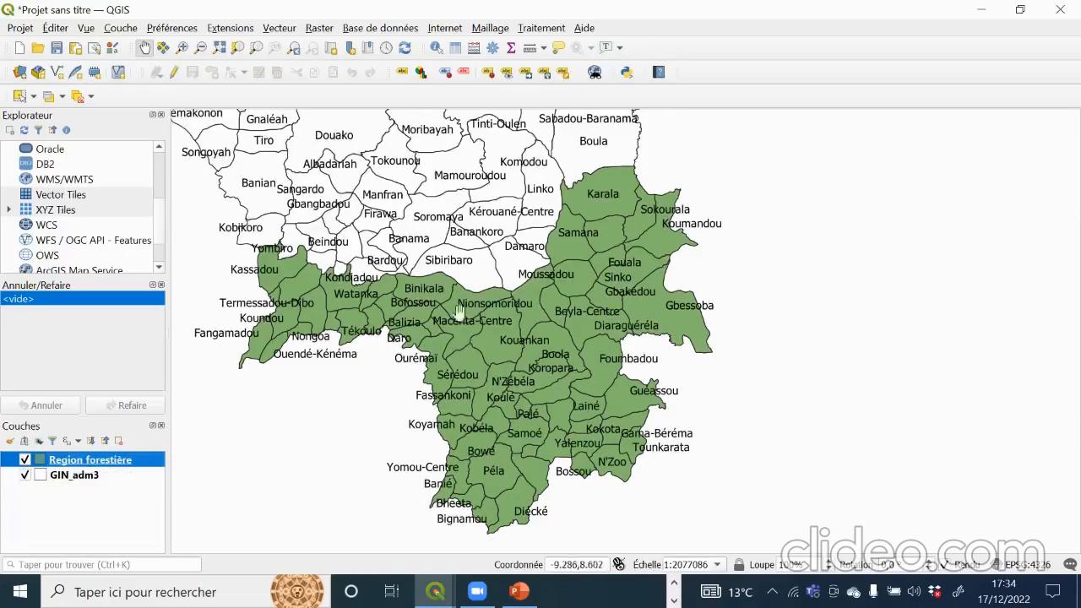
drag(455, 250, 625, 314)
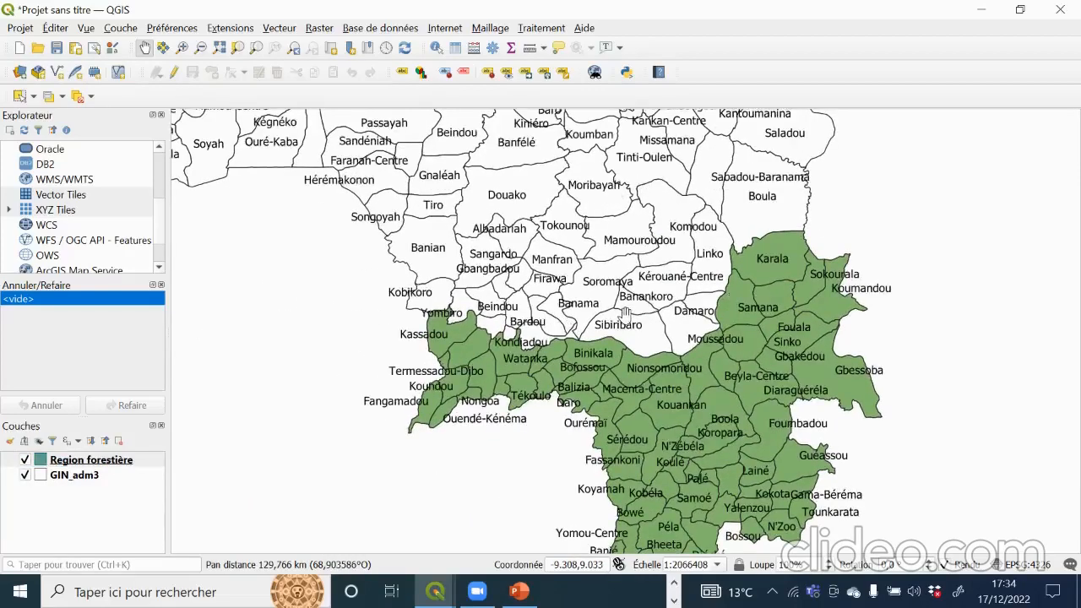
click(26, 476)
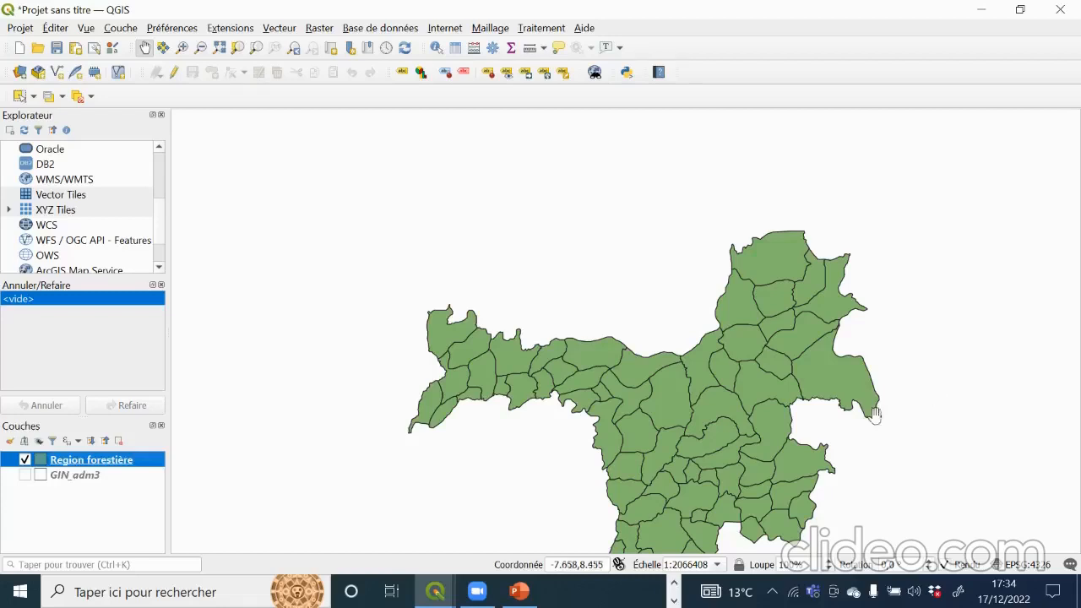
drag(675, 355, 640, 253)
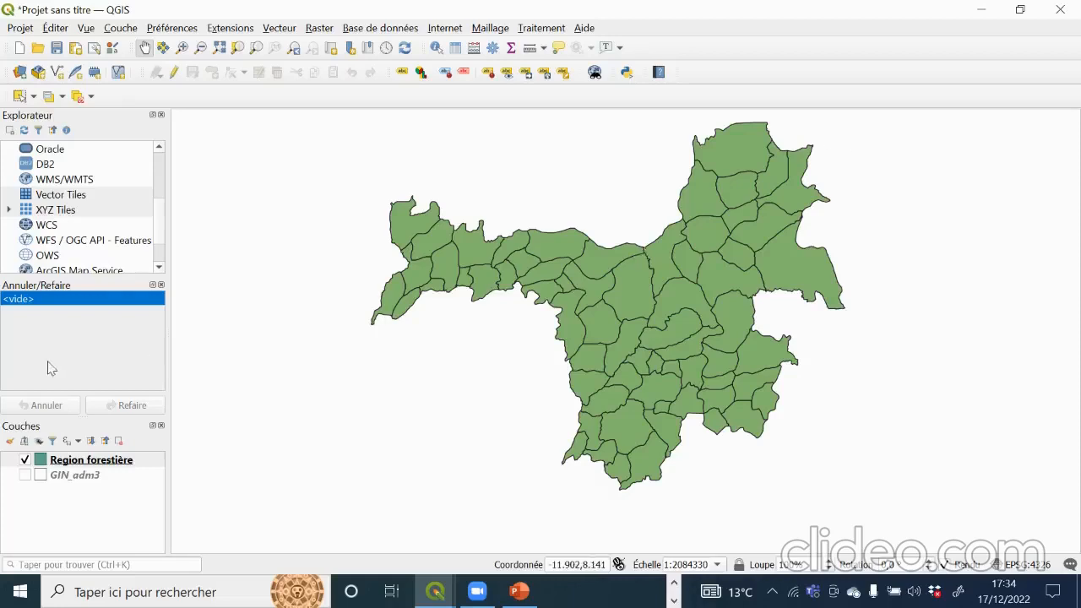
click(29, 464)
click(25, 476)
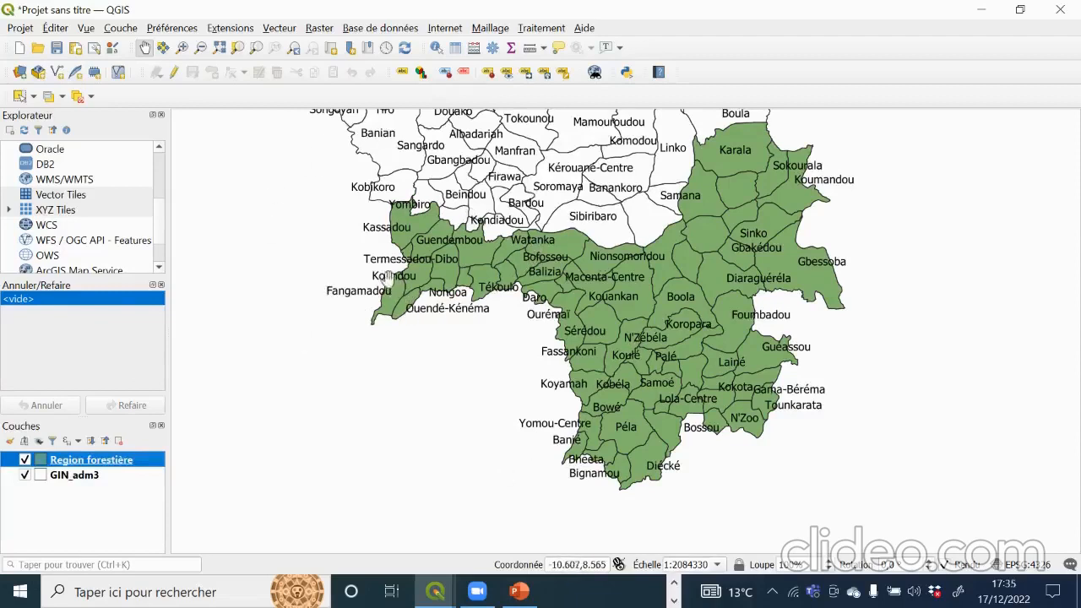
click(435, 591)
click(64, 476)
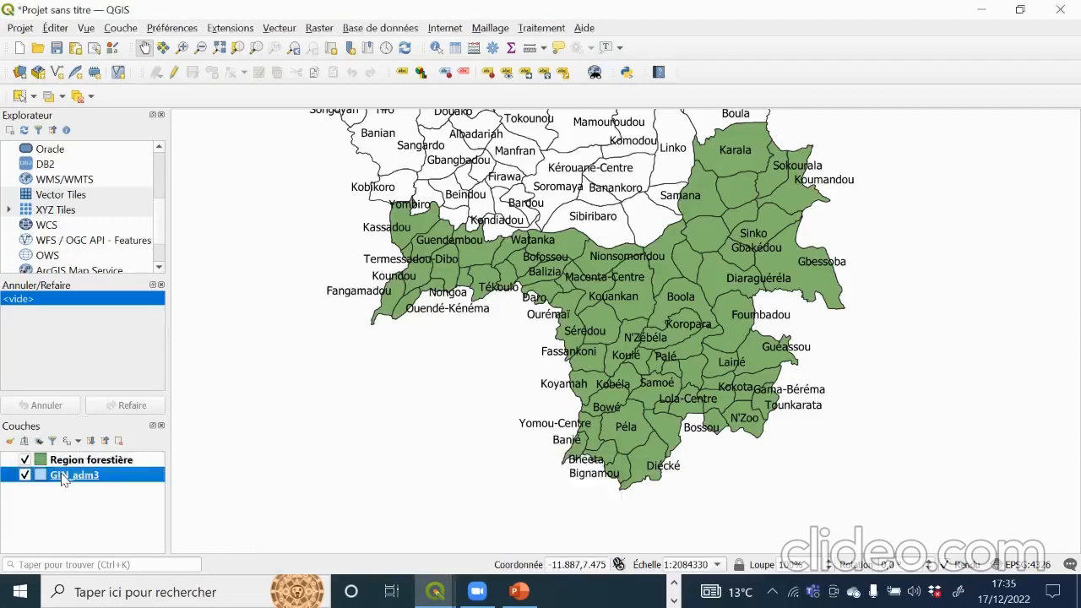
Step: Reopen the GIN_adm3 attribute table, sort by NAME_1, view the selected Nzérékoré rows, then minimize it
right_click(64, 478)
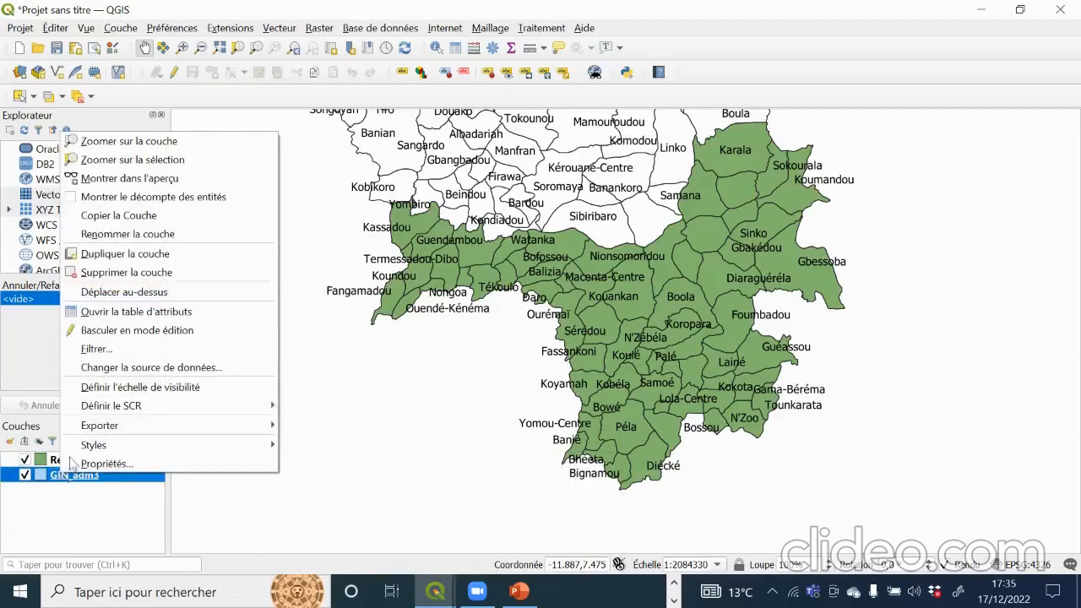
click(114, 312)
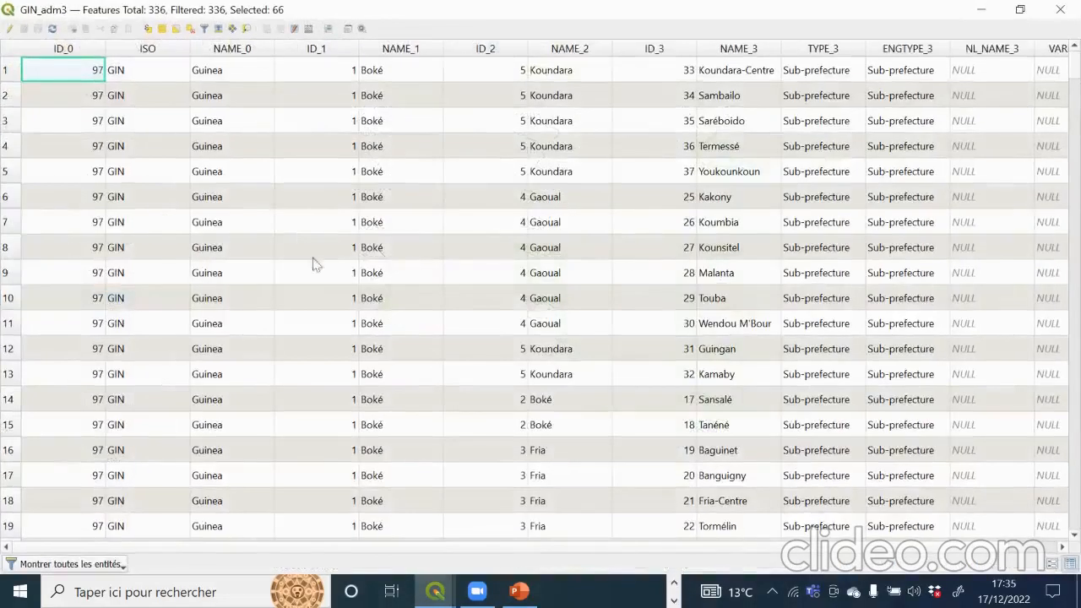
scroll(264, 270, down, 19)
scroll(261, 403, down, 14)
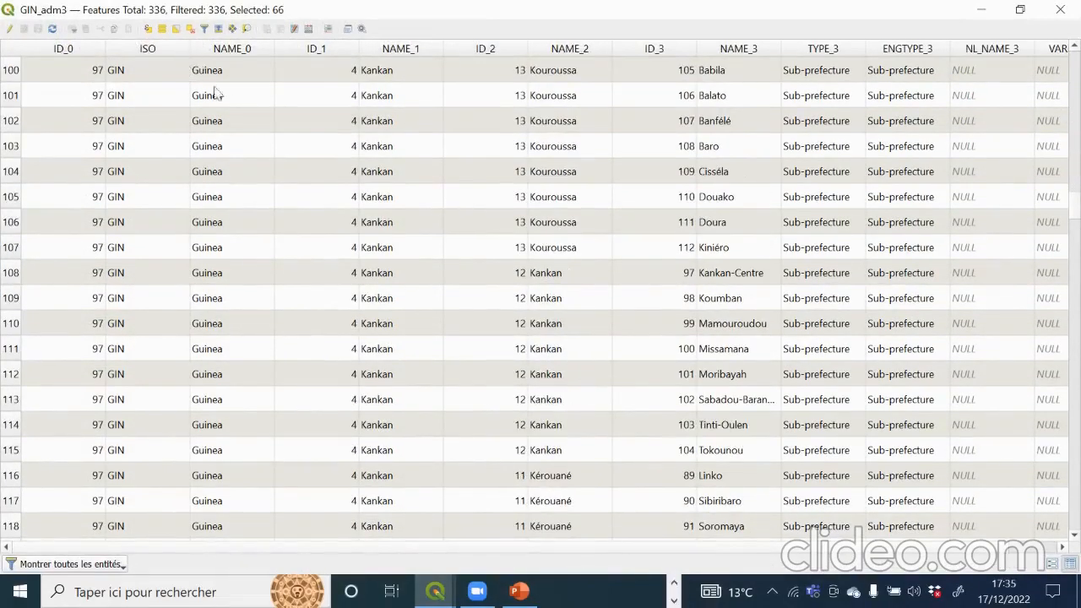
click(406, 52)
scroll(355, 272, down, 20)
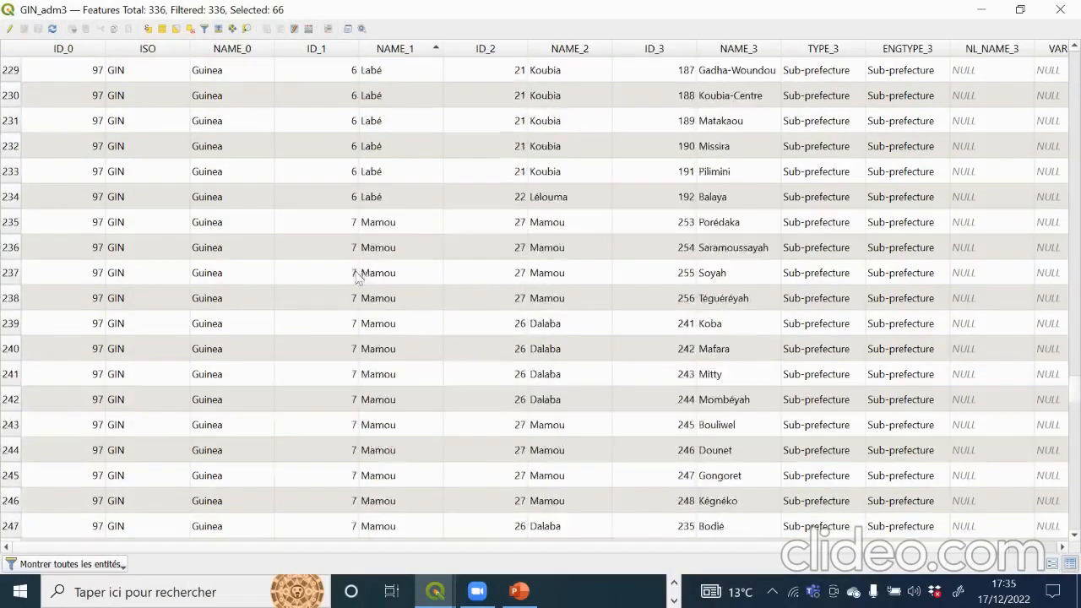
scroll(355, 272, up, 7)
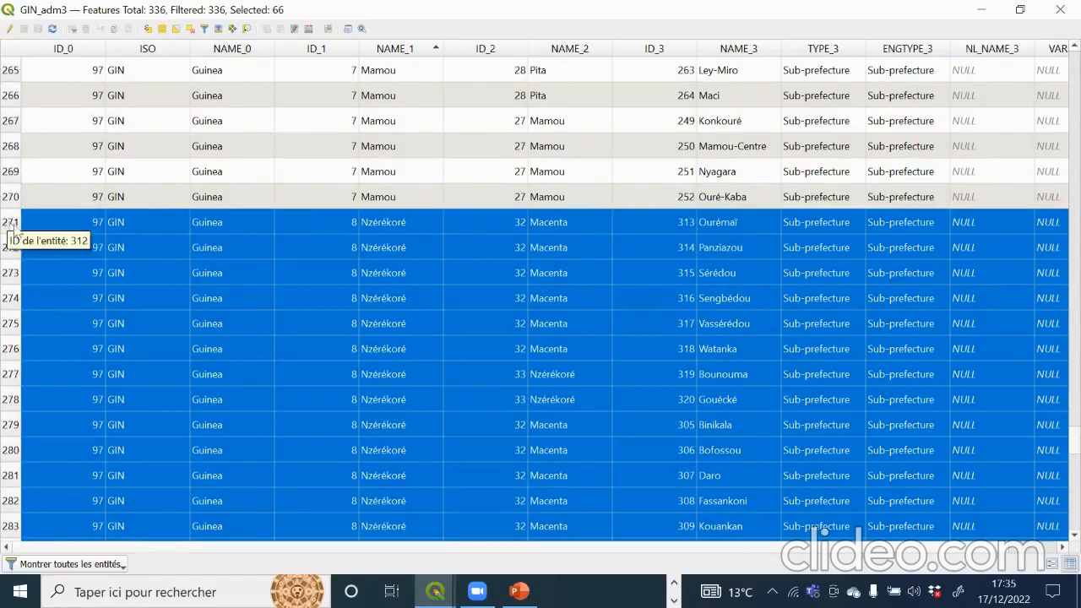
scroll(299, 485, down, 13)
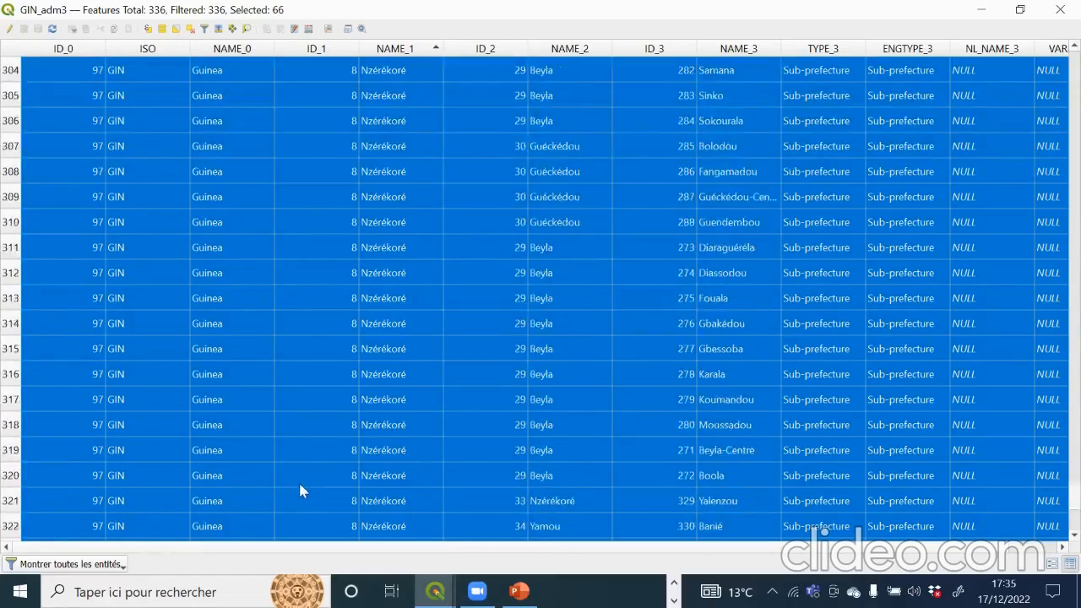
click(981, 9)
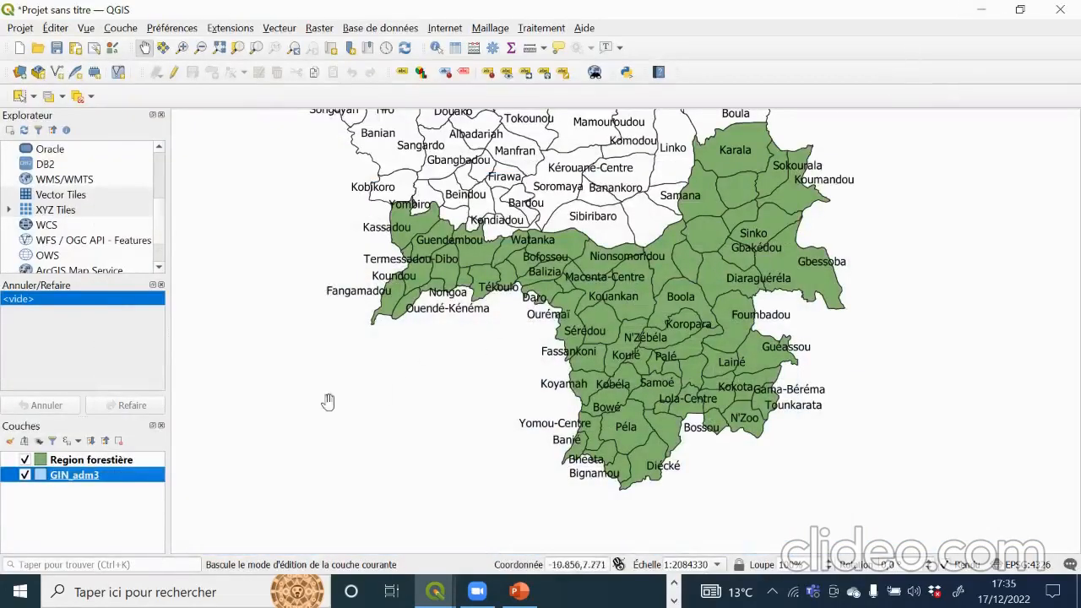
Step: Abandon a second export over Region forestière.gpkg, then hide the GIN_adm3 layer
right_click(116, 480)
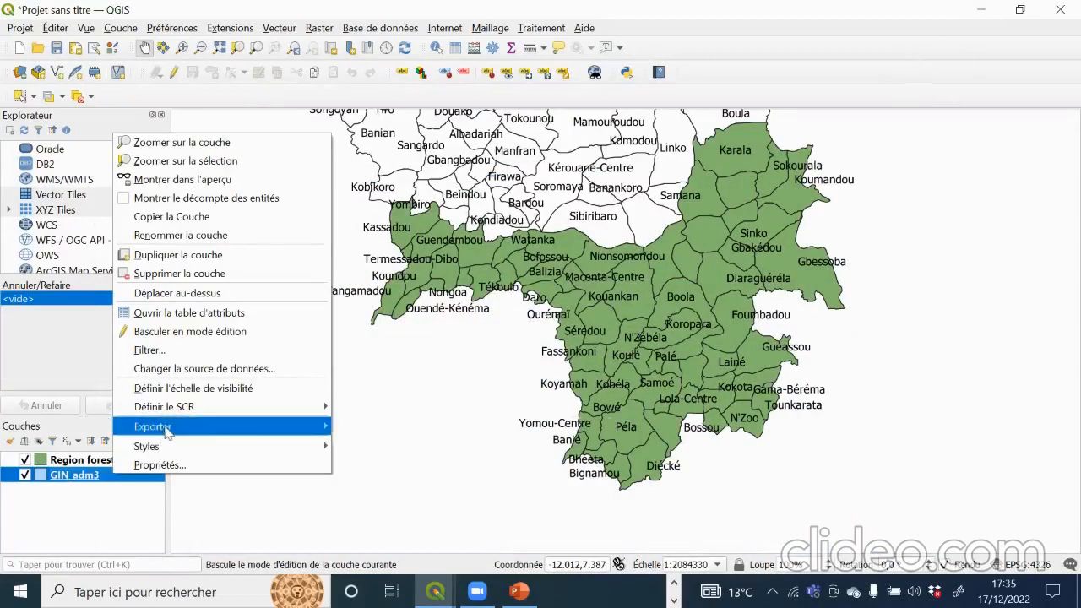
mouse_move(228, 427)
click(422, 426)
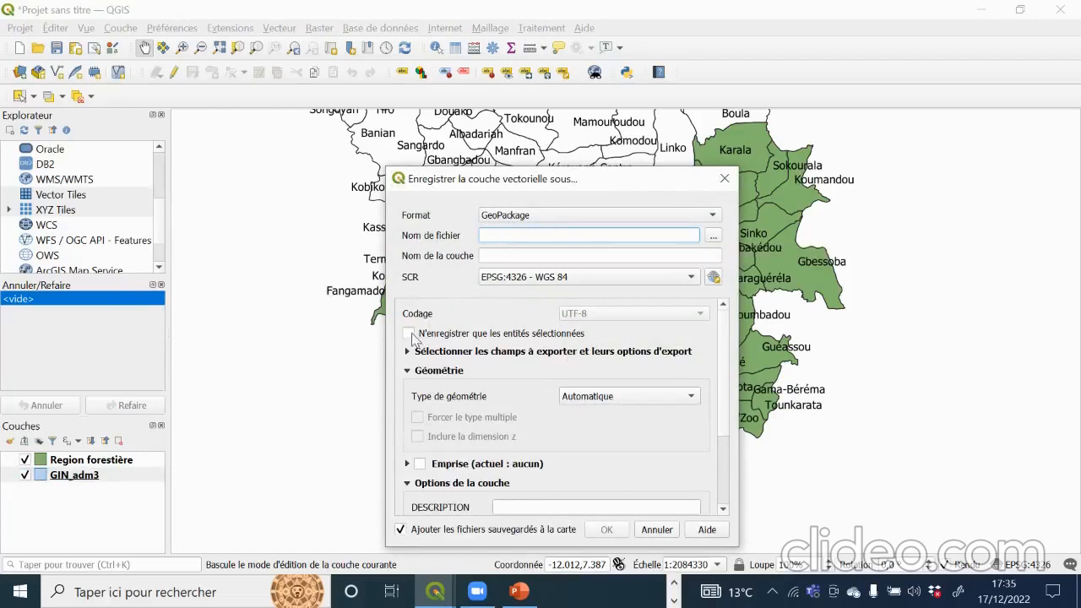
click(713, 238)
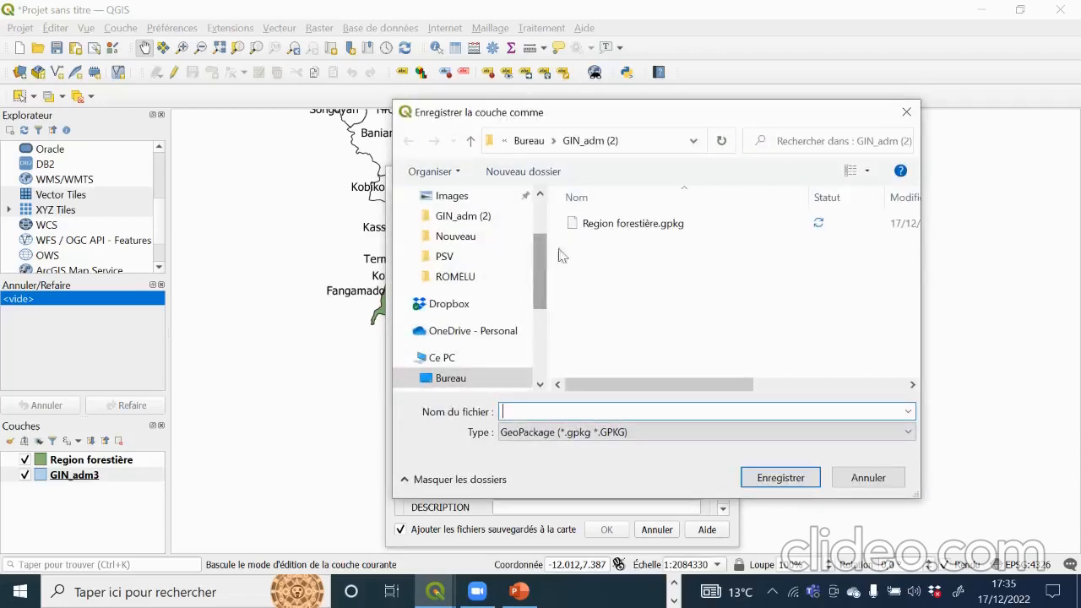
click(601, 228)
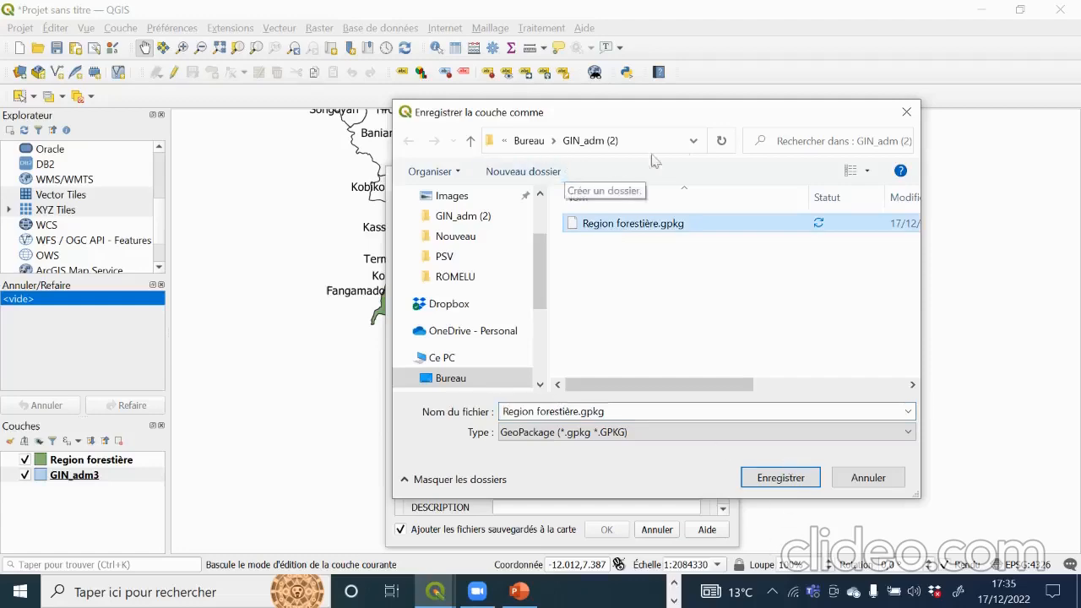
click(907, 118)
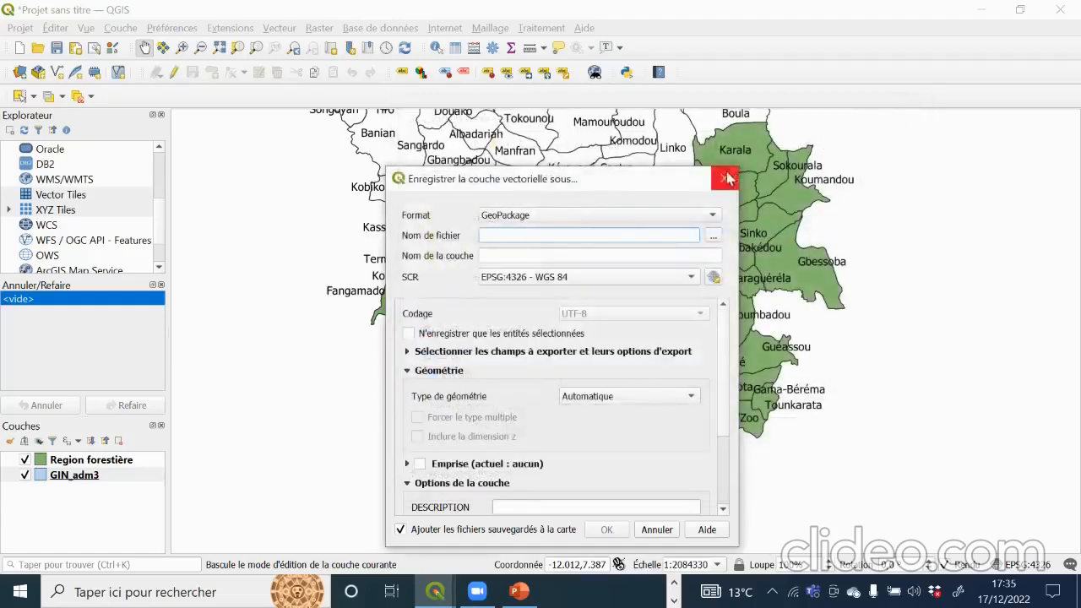
click(725, 174)
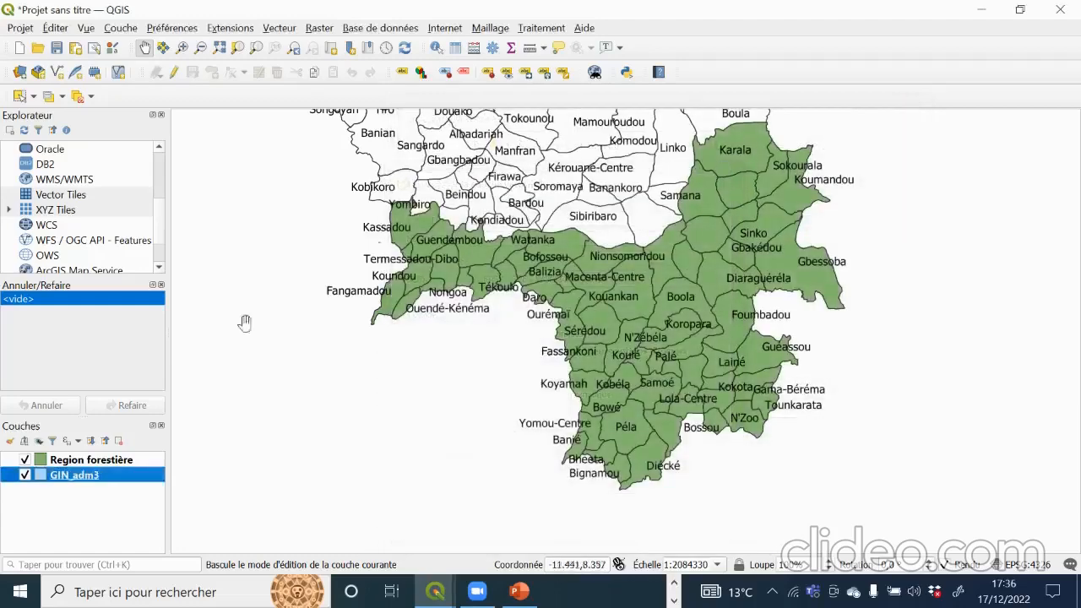
click(26, 475)
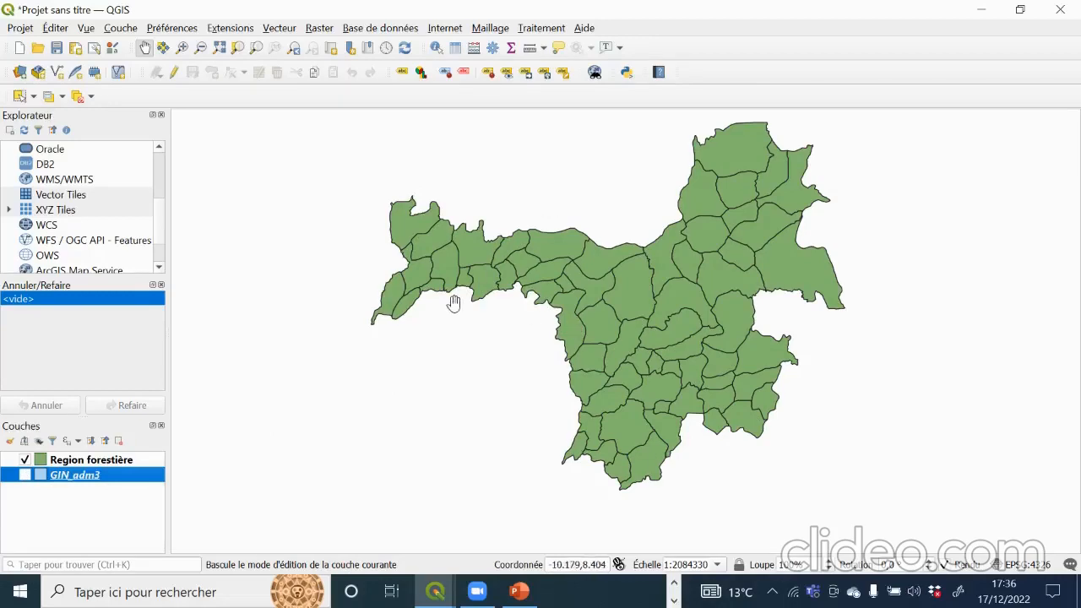
Step: Set the Region forestière simple fill colour to white in Symbologie, apply, and close the properties
right_click(124, 462)
click(141, 452)
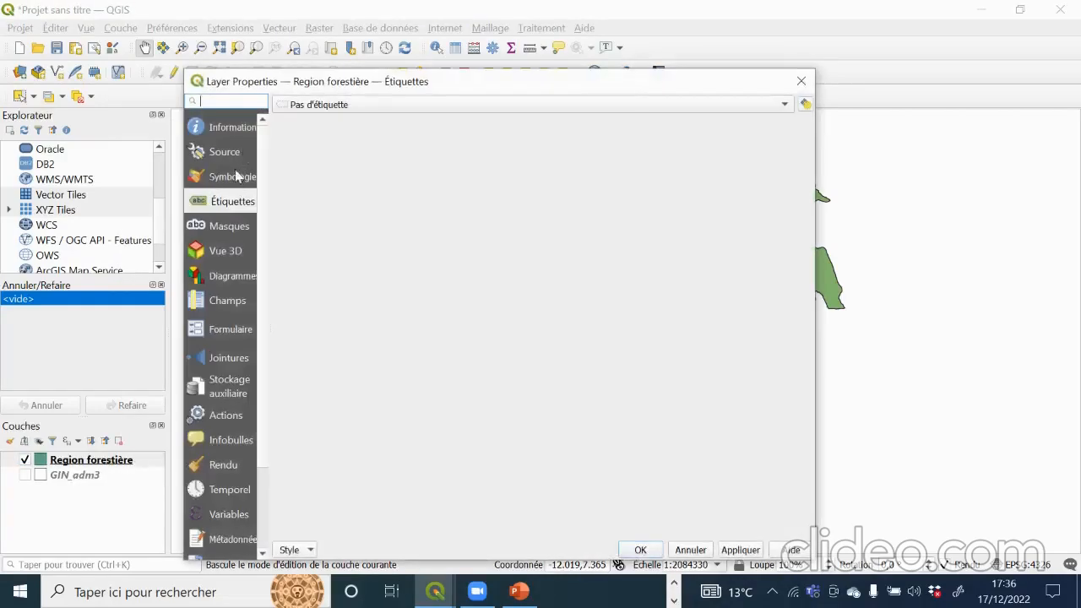
click(235, 177)
click(485, 146)
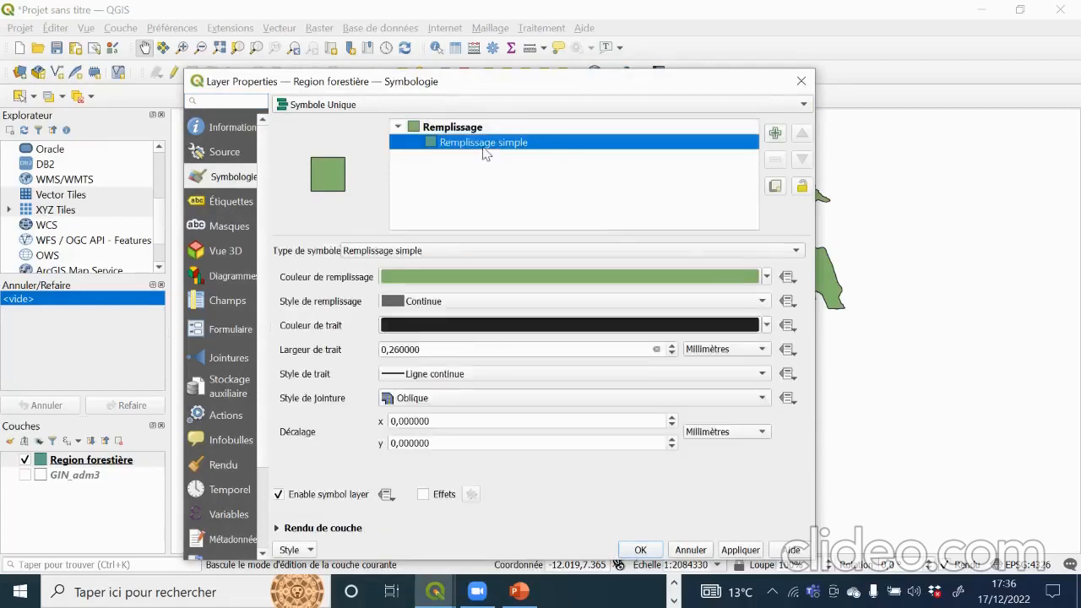
click(766, 277)
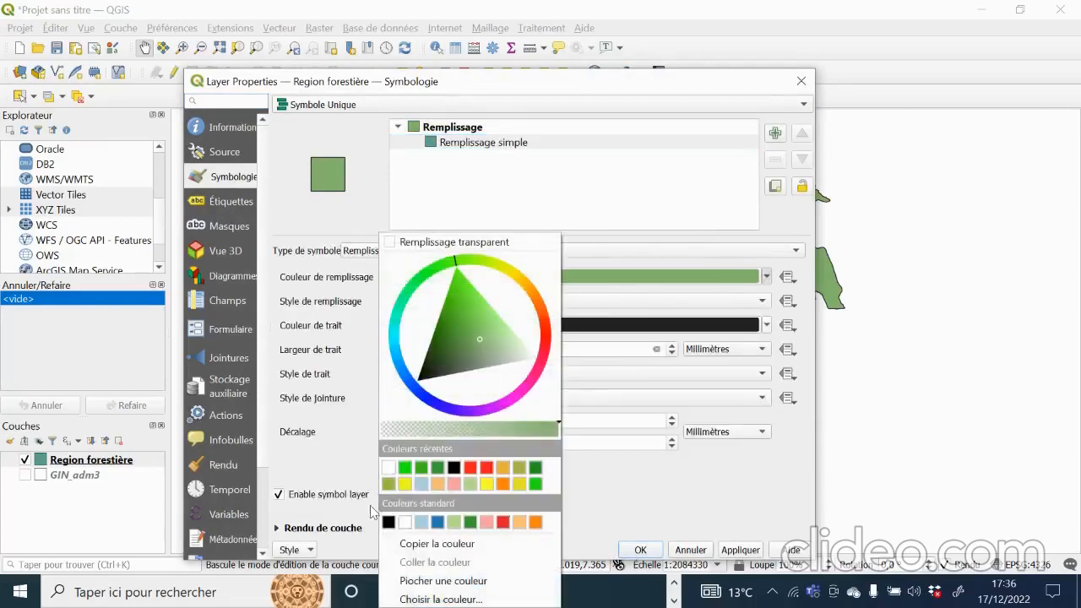
click(391, 468)
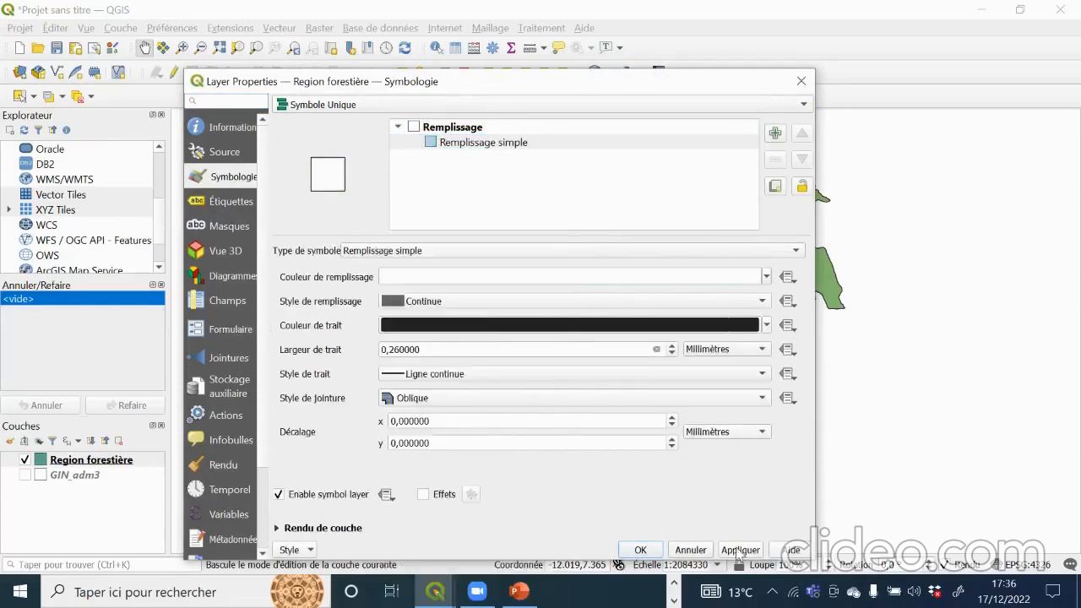
click(740, 550)
click(641, 550)
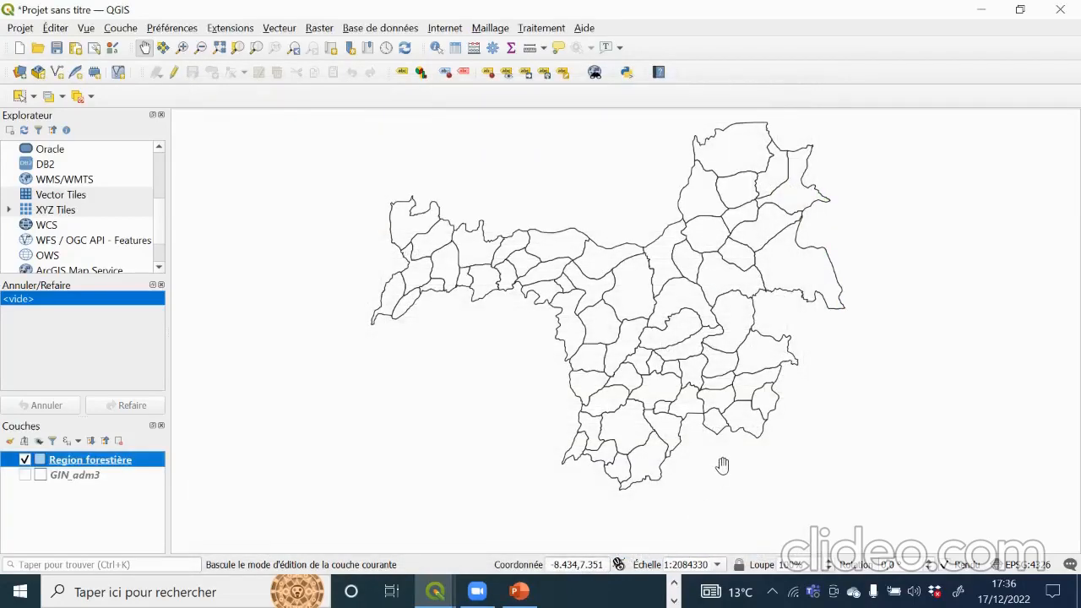
Step: Turn on Étiquettes simples for Region forestière using the NAME_3 field, apply, and close the properties
right_click(133, 461)
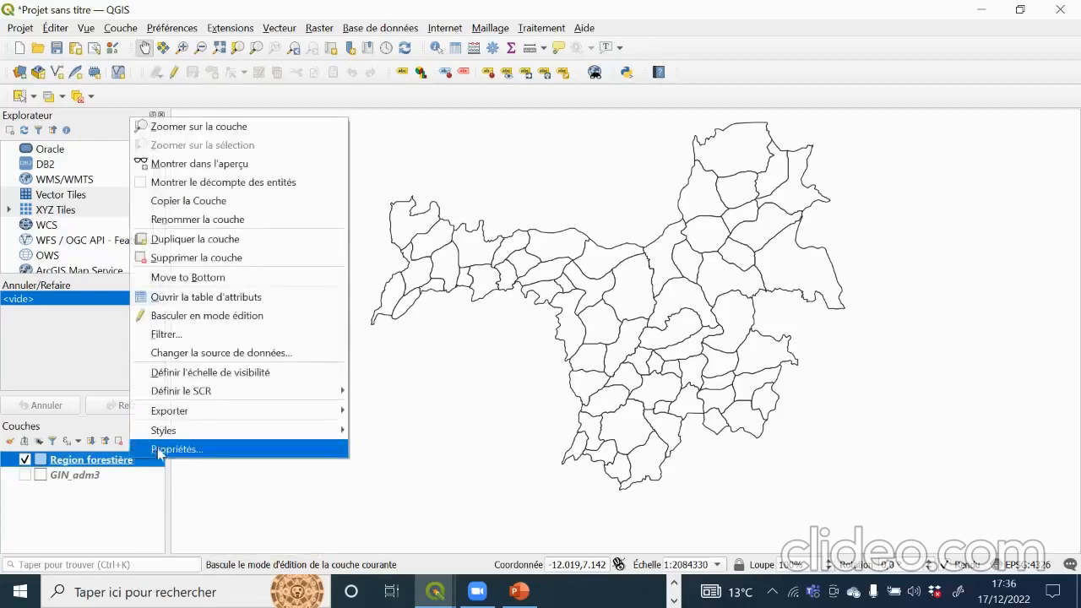
click(160, 451)
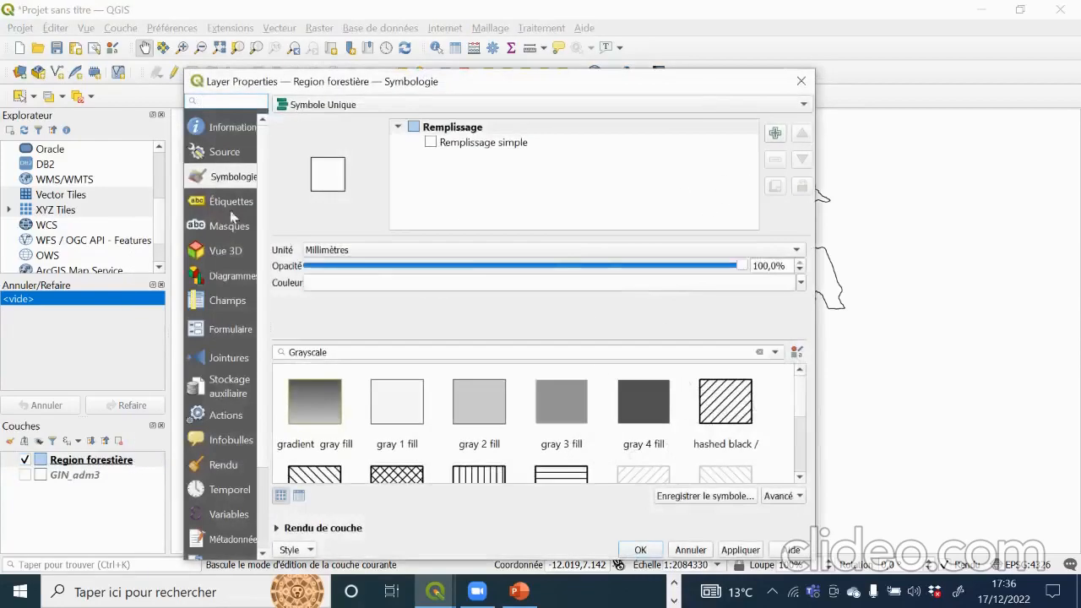
click(228, 208)
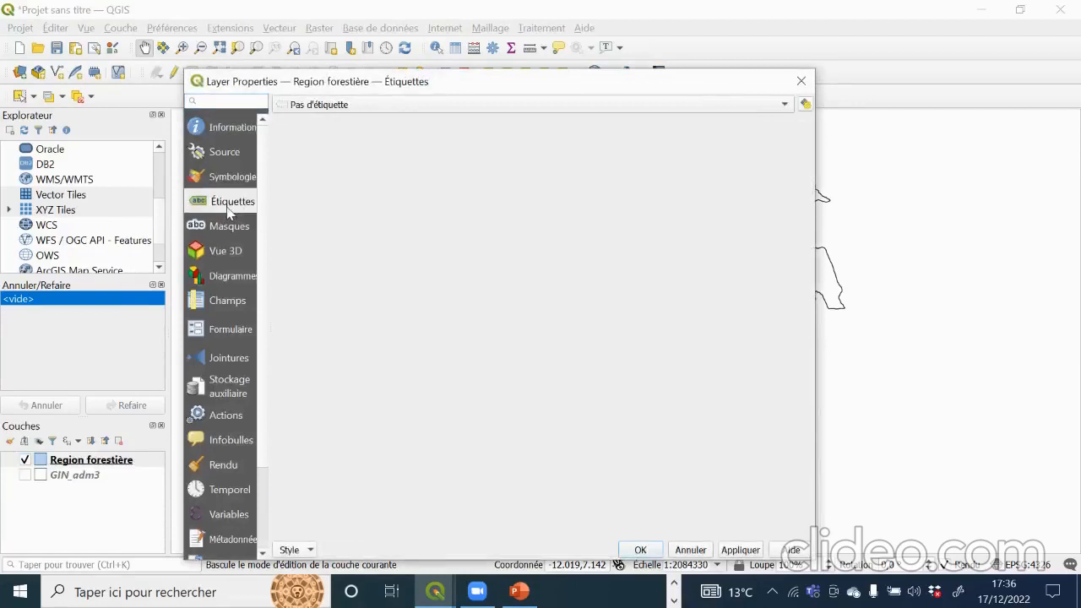
click(377, 106)
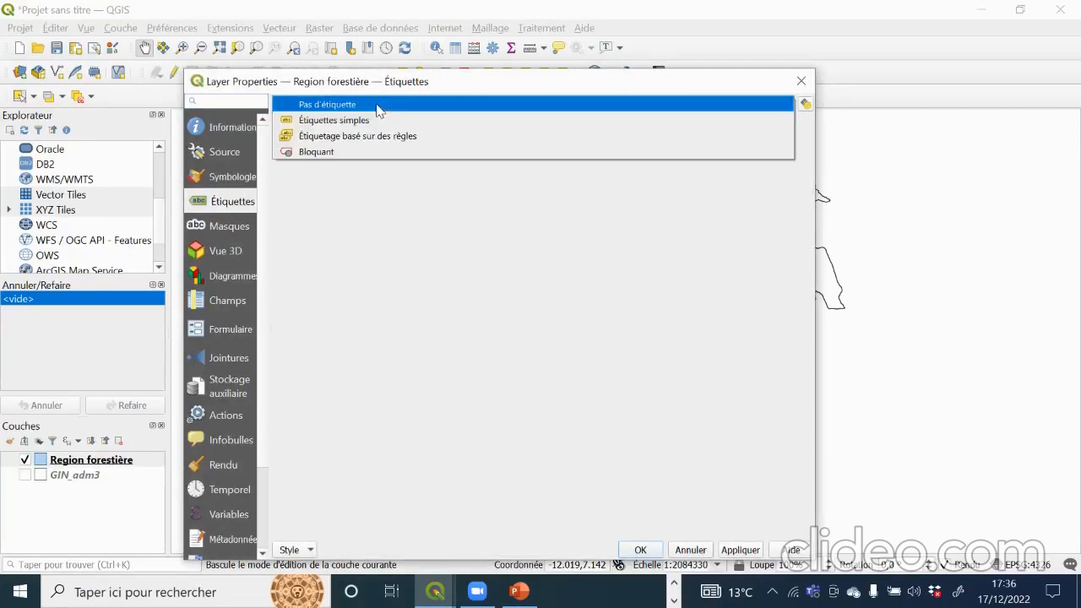
click(330, 123)
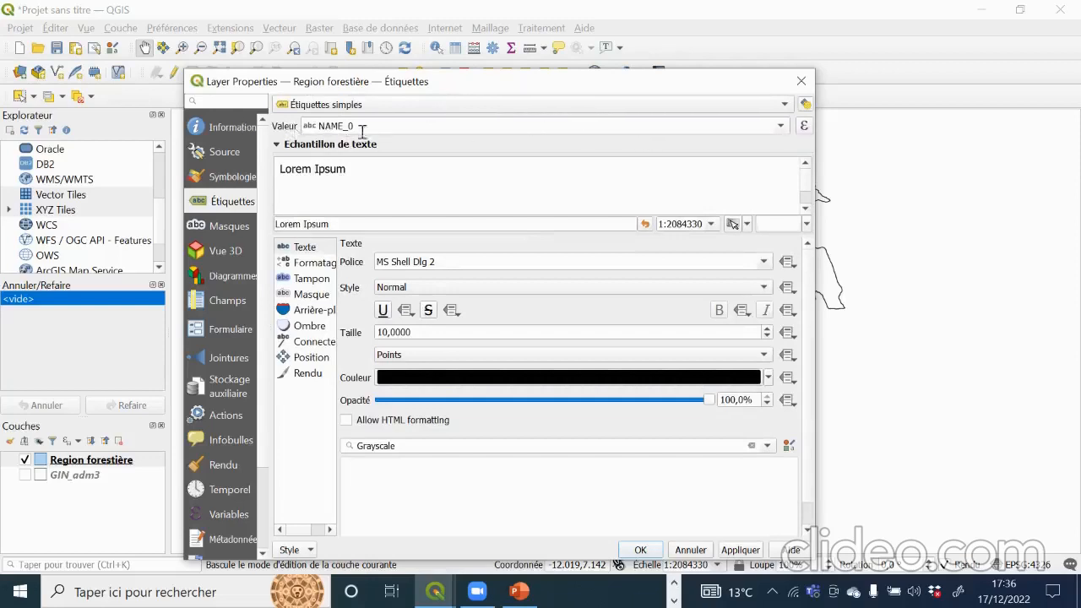
click(780, 126)
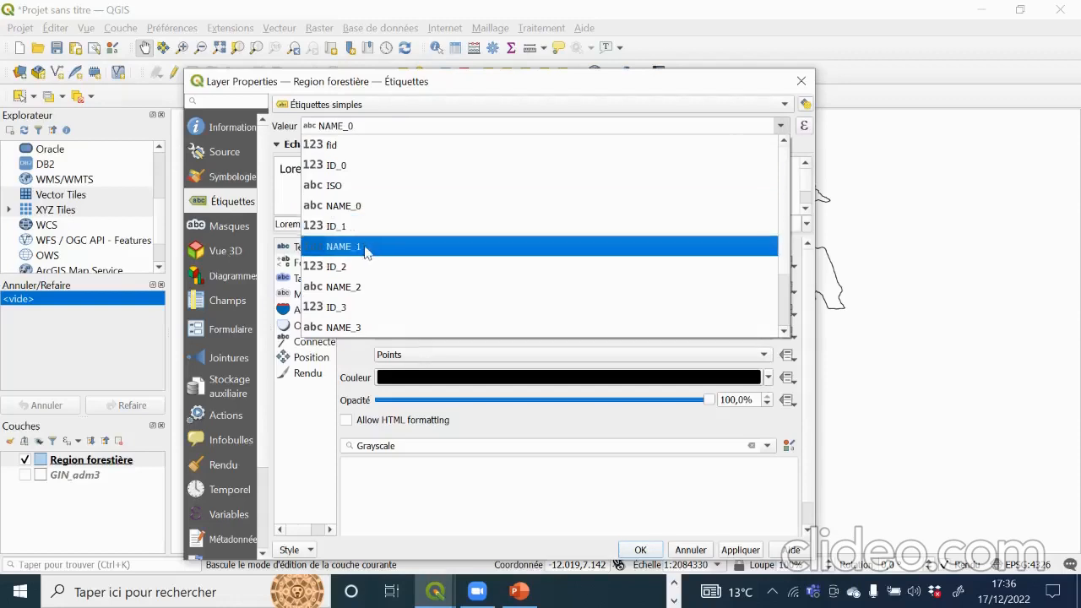
click(368, 328)
click(740, 550)
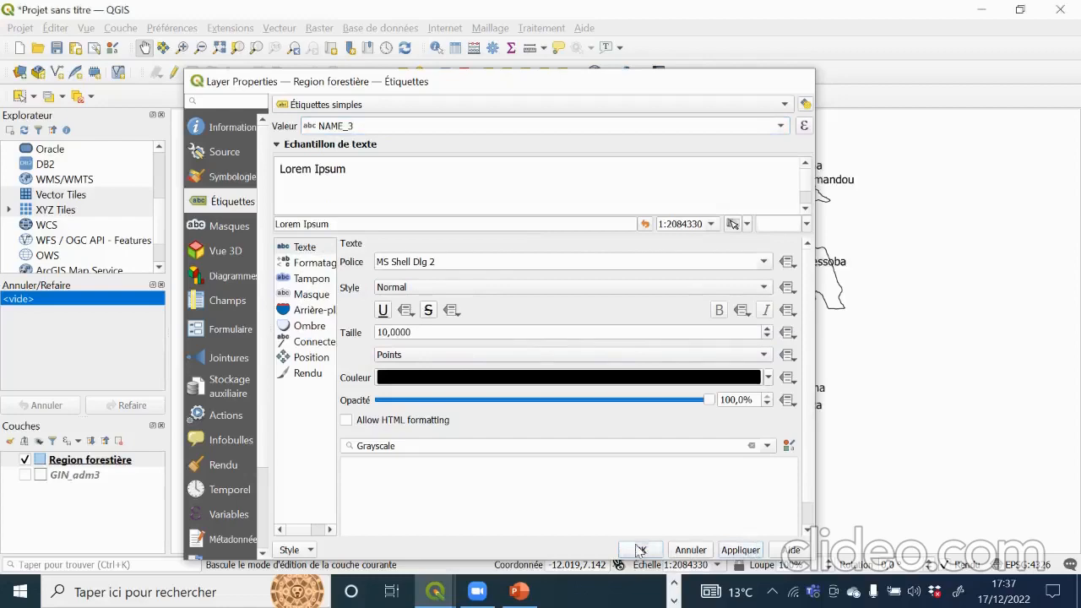
click(640, 549)
drag(644, 383, 544, 348)
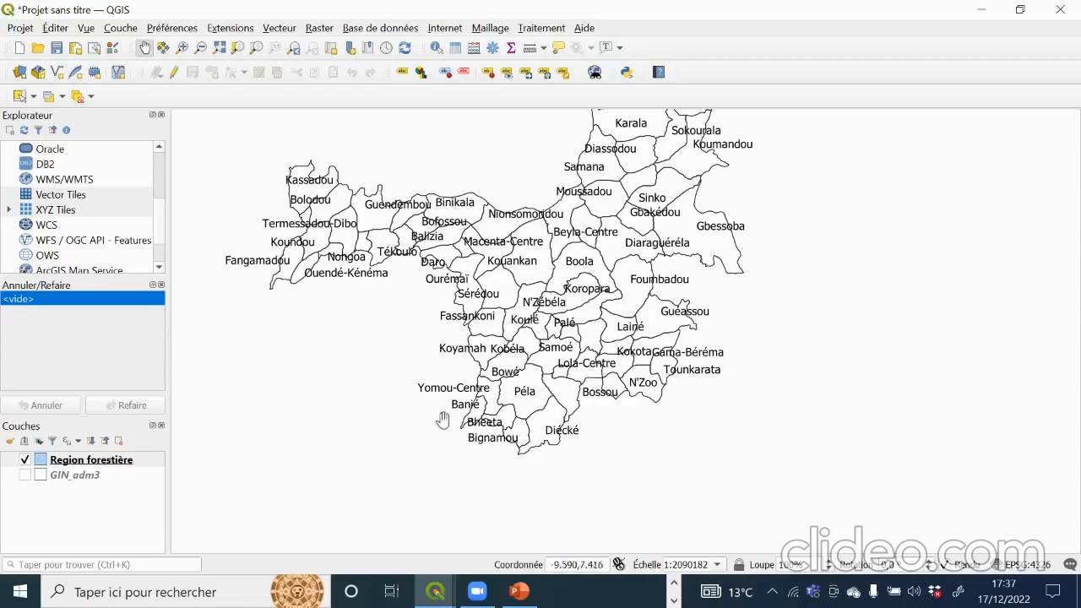
drag(619, 321, 674, 403)
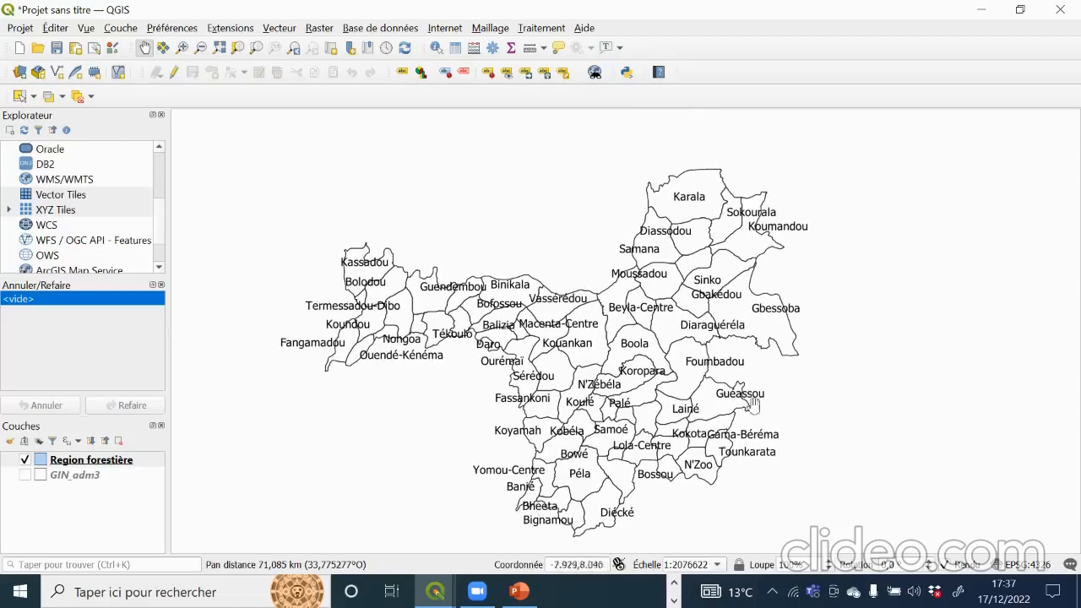
drag(620, 307, 571, 248)
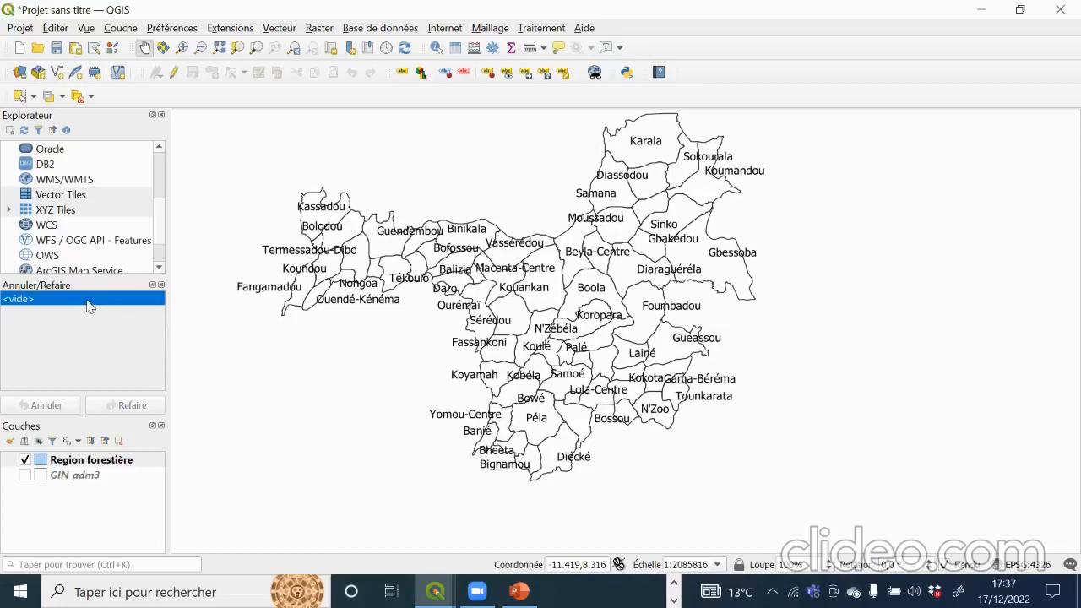
Step: Give the Region forestière simple fill a bright green colour with Angle droit join, and apply
right_click(100, 463)
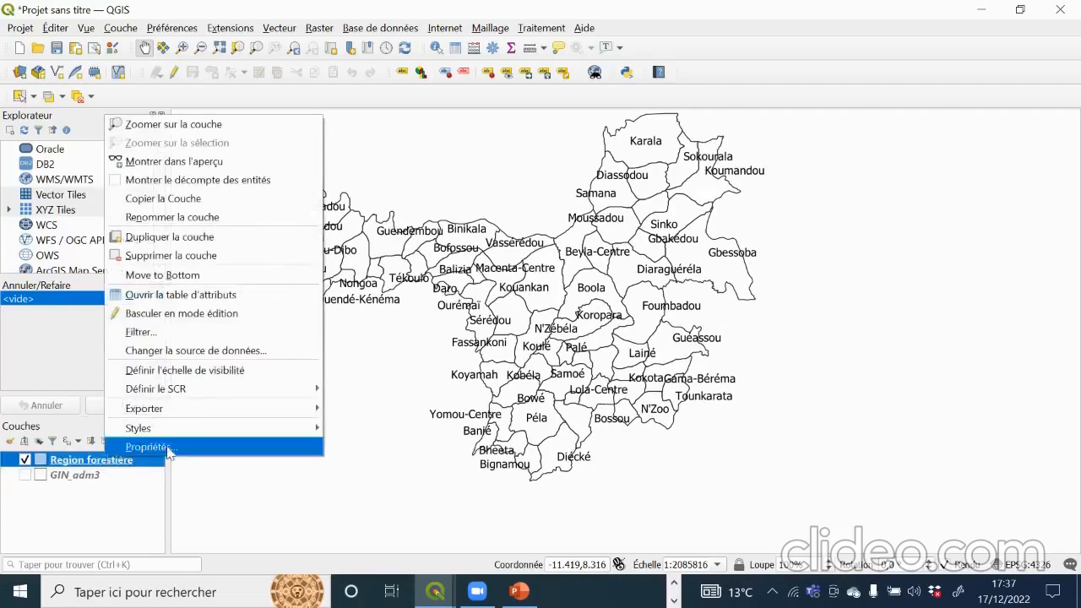
click(168, 452)
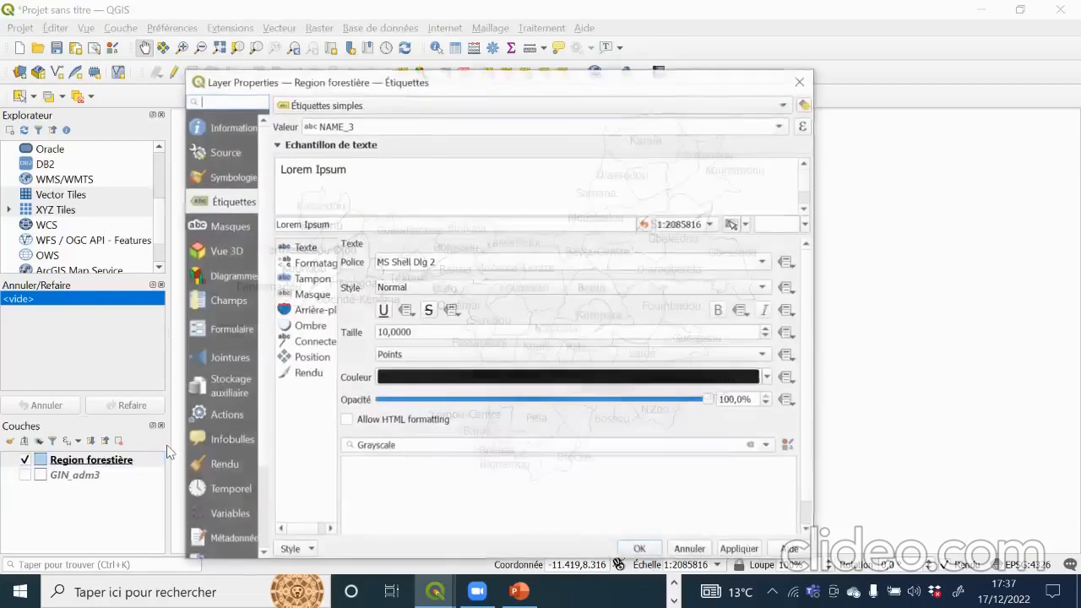
click(236, 180)
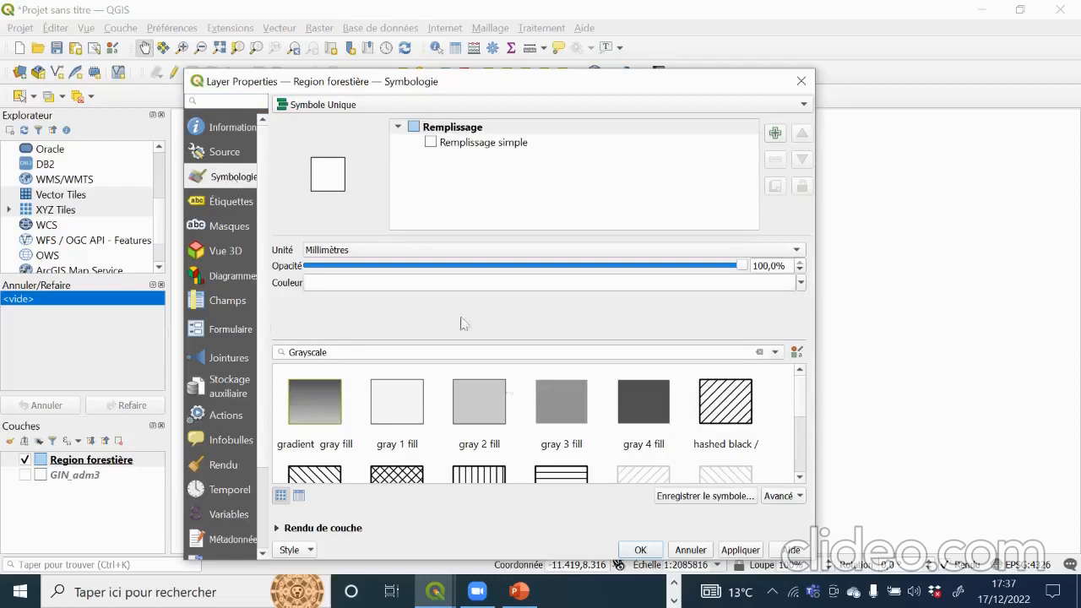
click(467, 143)
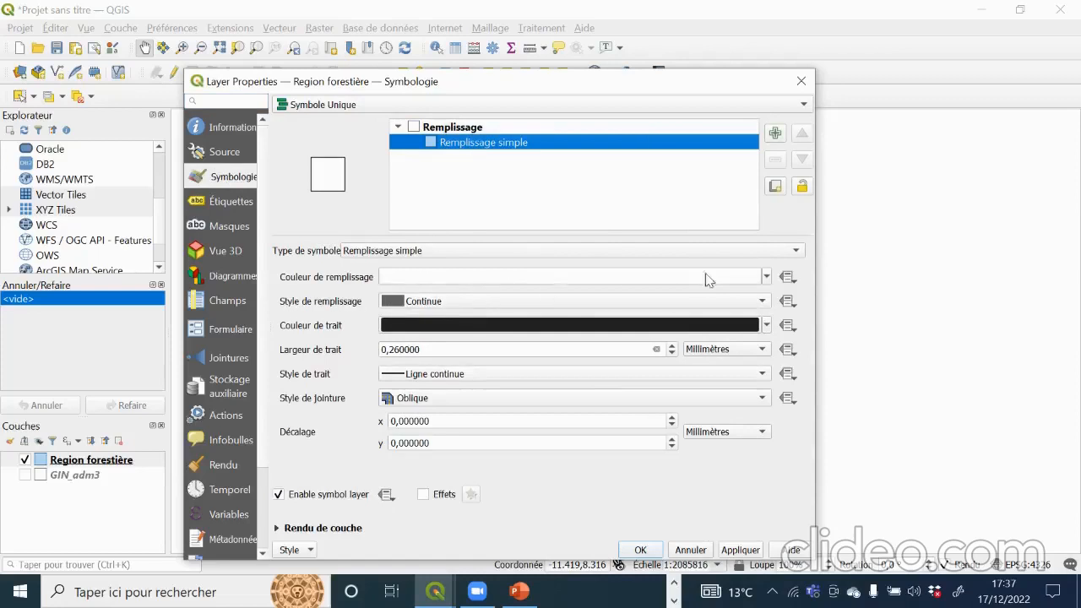
click(767, 276)
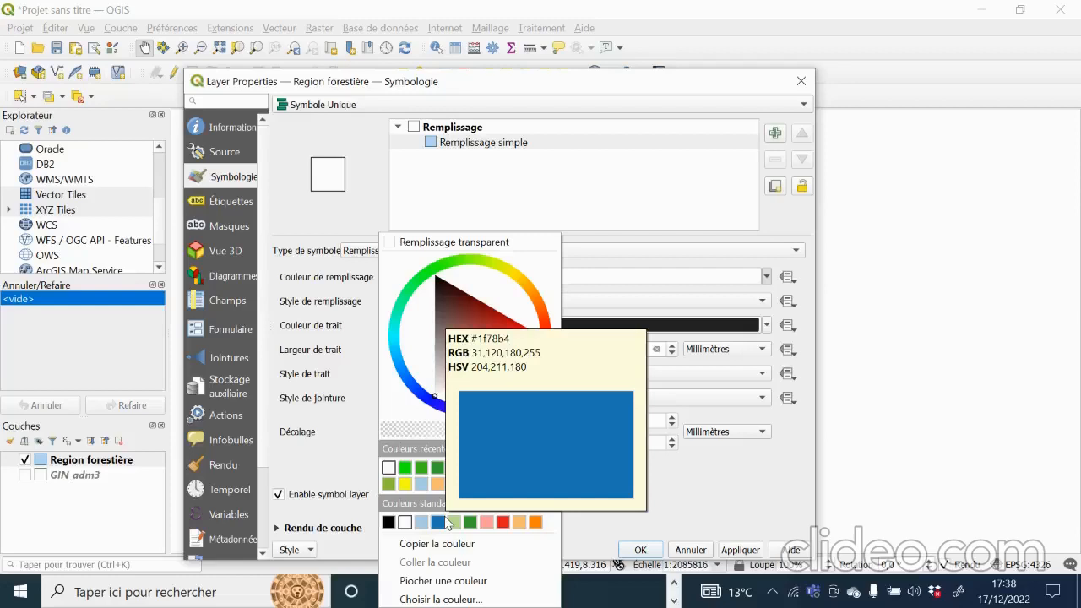
click(405, 467)
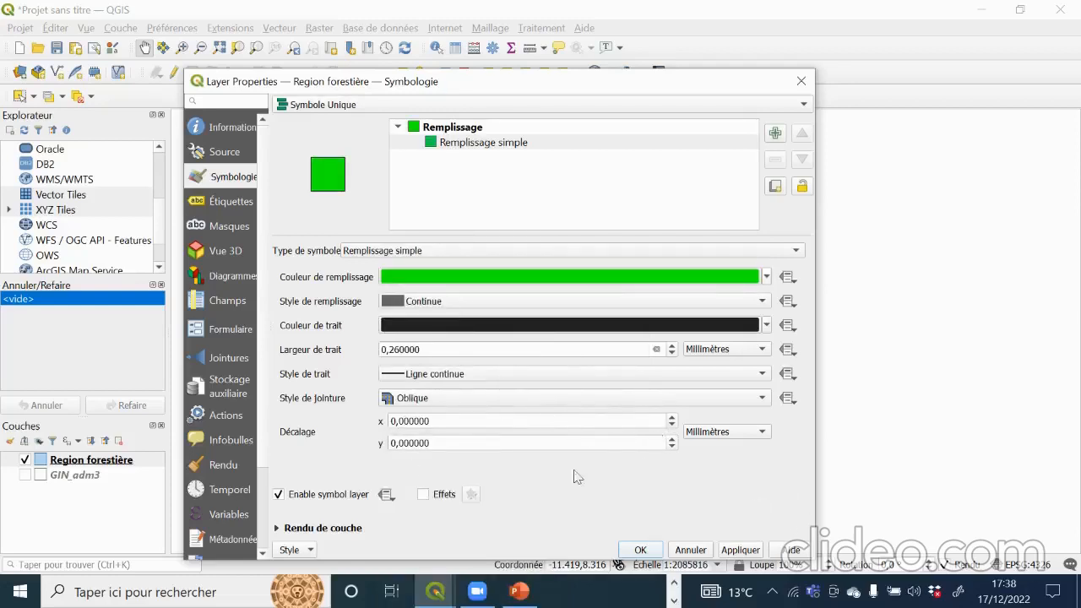
scroll(449, 403, up, 1)
click(449, 346)
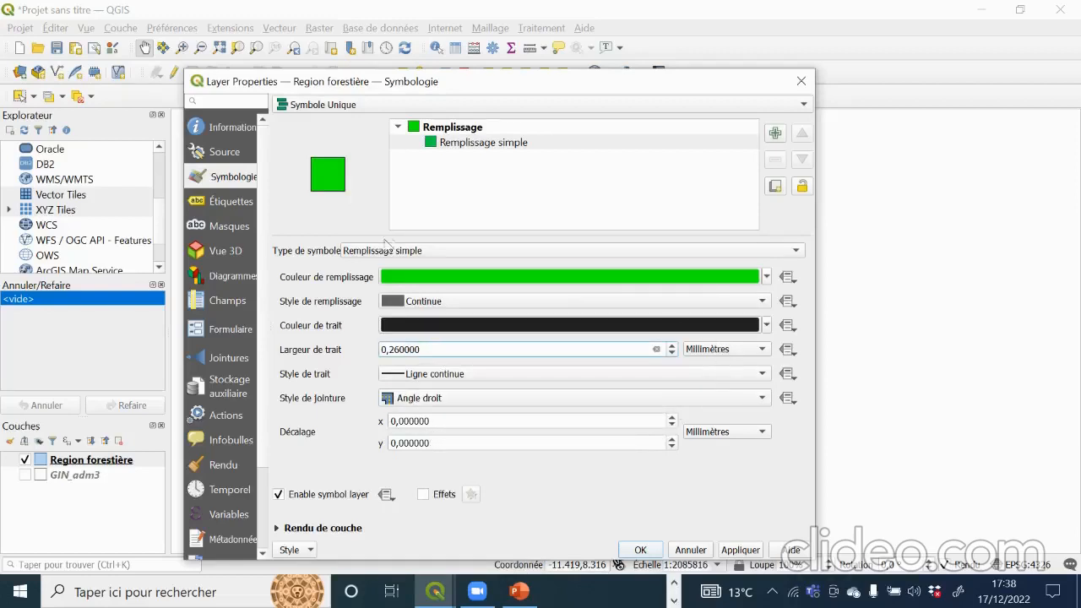
click(750, 551)
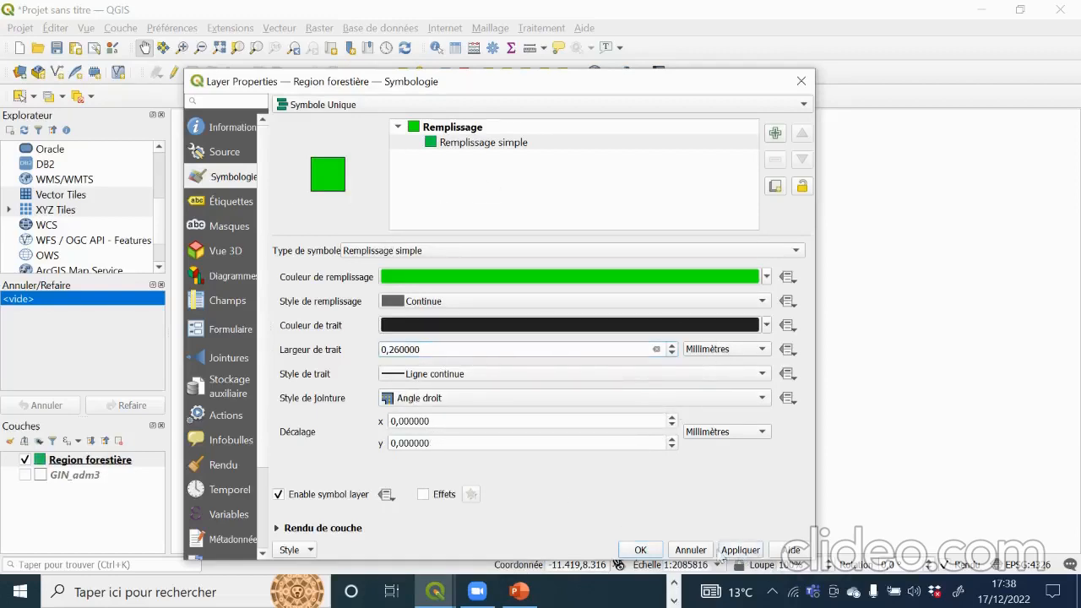
click(640, 550)
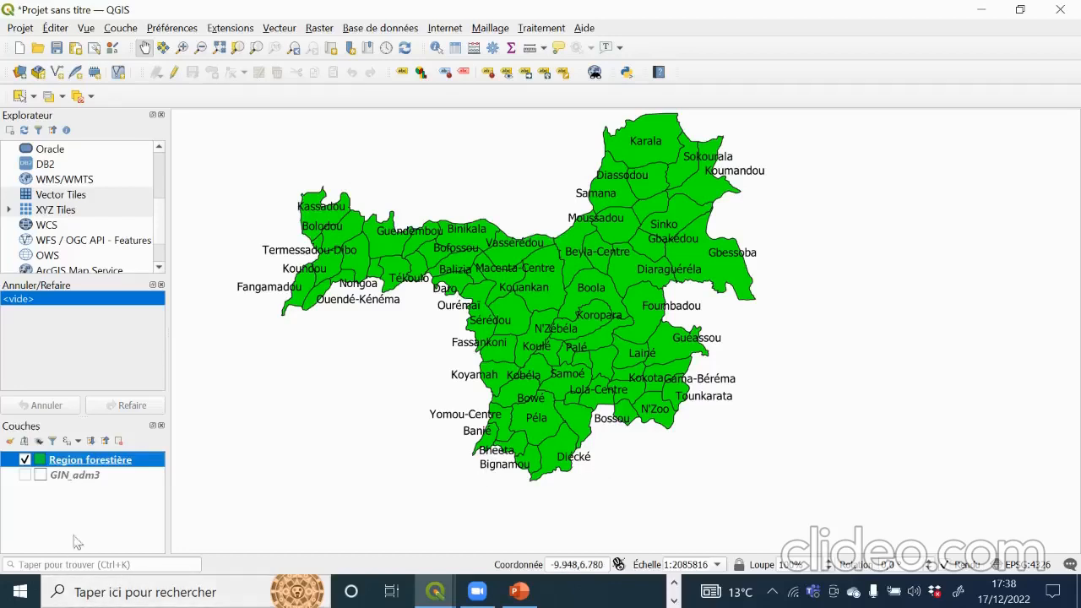
Step: Turn GIN_adm3 back on and pan the map around the green forest region
click(41, 477)
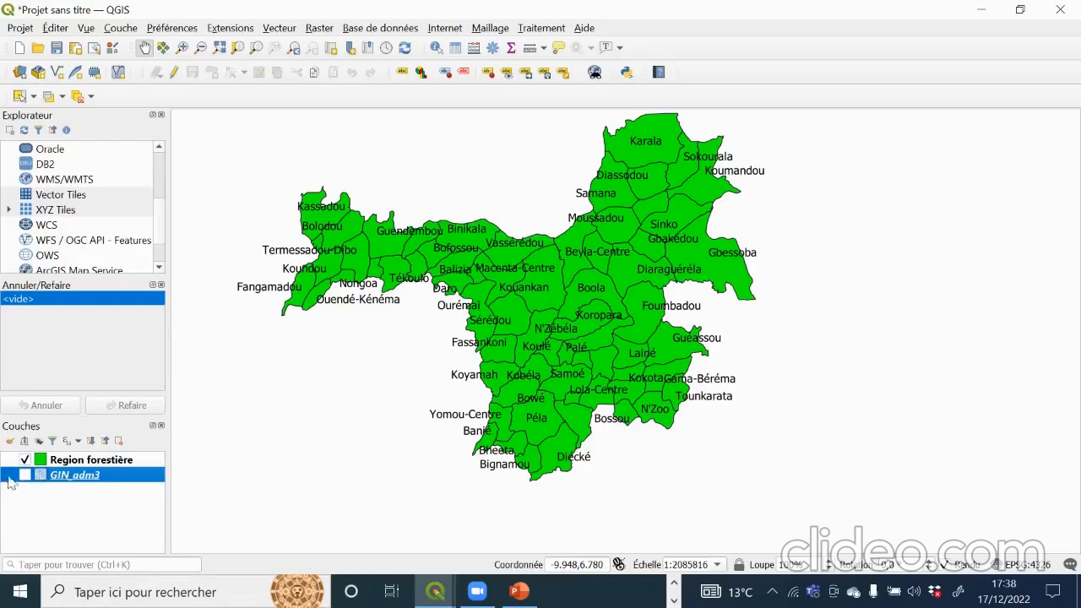
click(26, 475)
drag(536, 237, 665, 450)
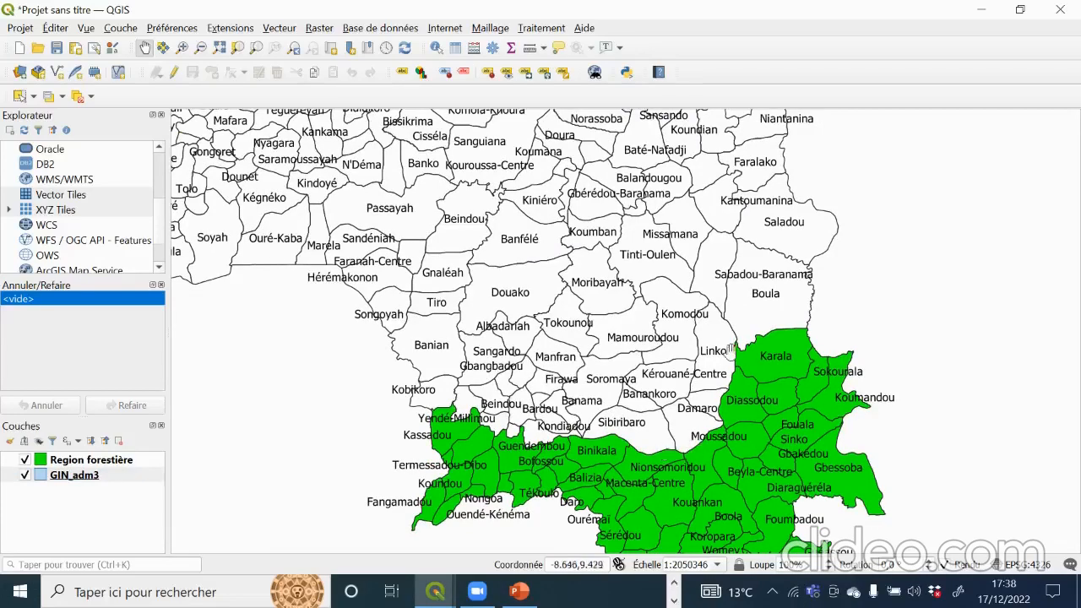
drag(729, 352, 644, 194)
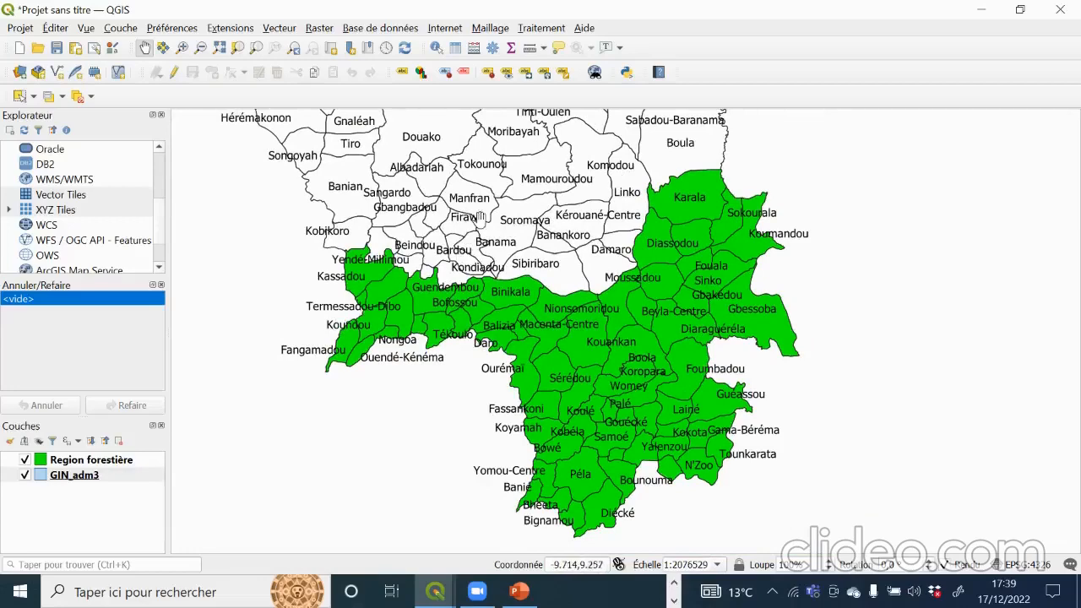
Step: Bring the QGIS map back to the front, then open and close GIN_adm3 properties unchanged
mouse_move(435, 591)
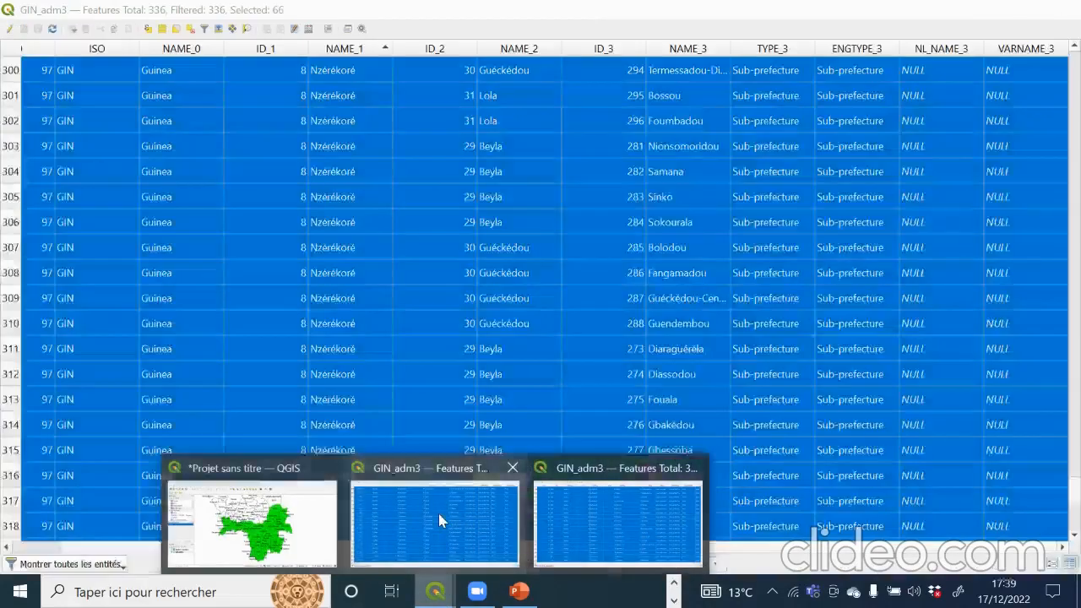
click(439, 513)
scroll(278, 274, up, 9)
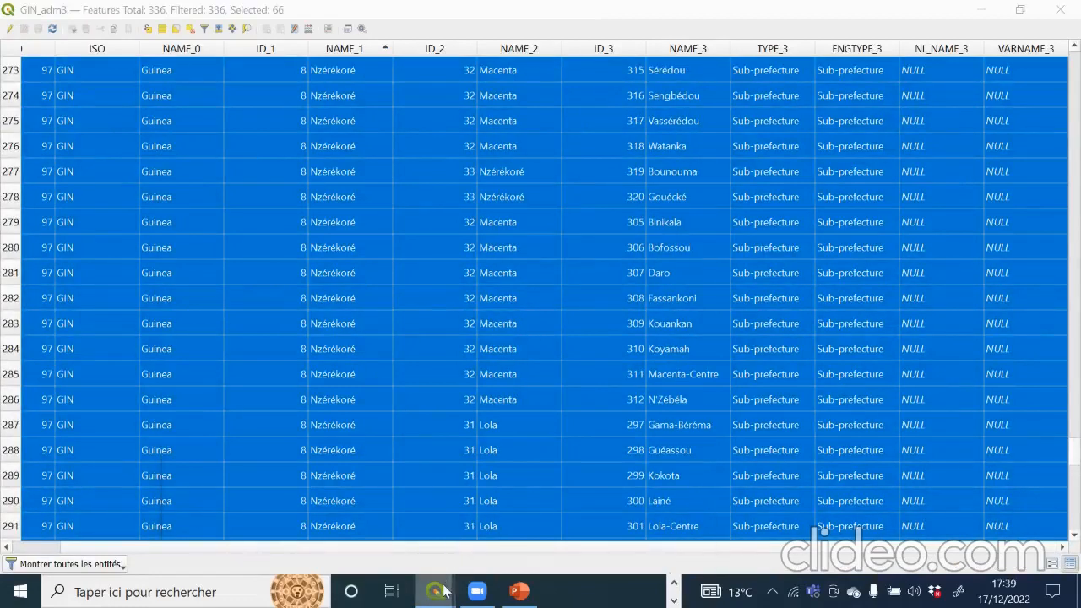
mouse_move(435, 591)
click(253, 502)
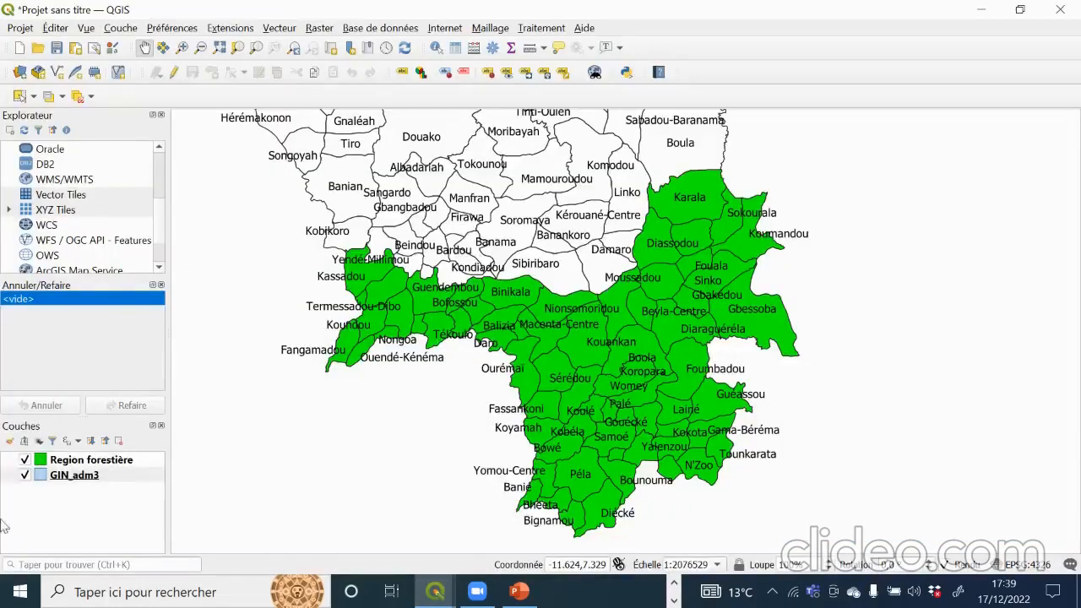
right_click(78, 478)
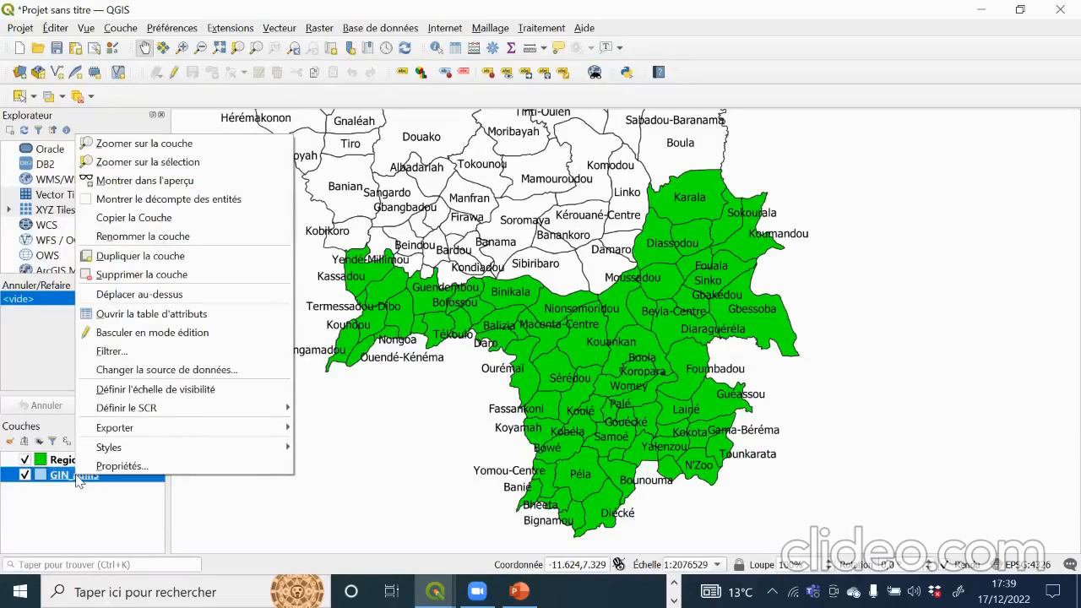
click(107, 469)
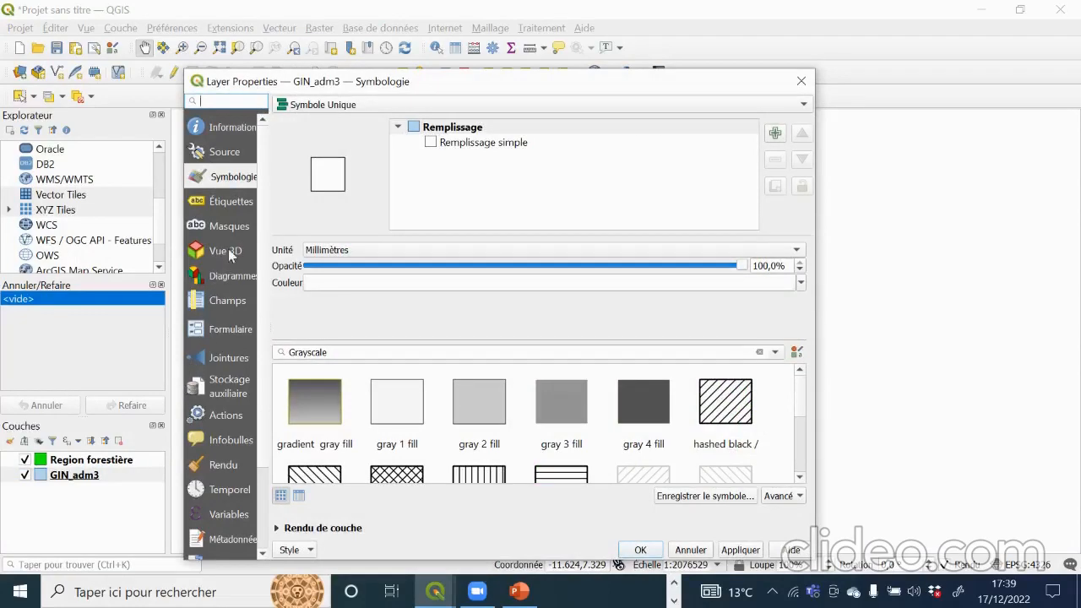
click(801, 81)
Step: Open the GIN_adm3 attribute table, sort it by NAME_1 ascending and browse the rows
right_click(82, 478)
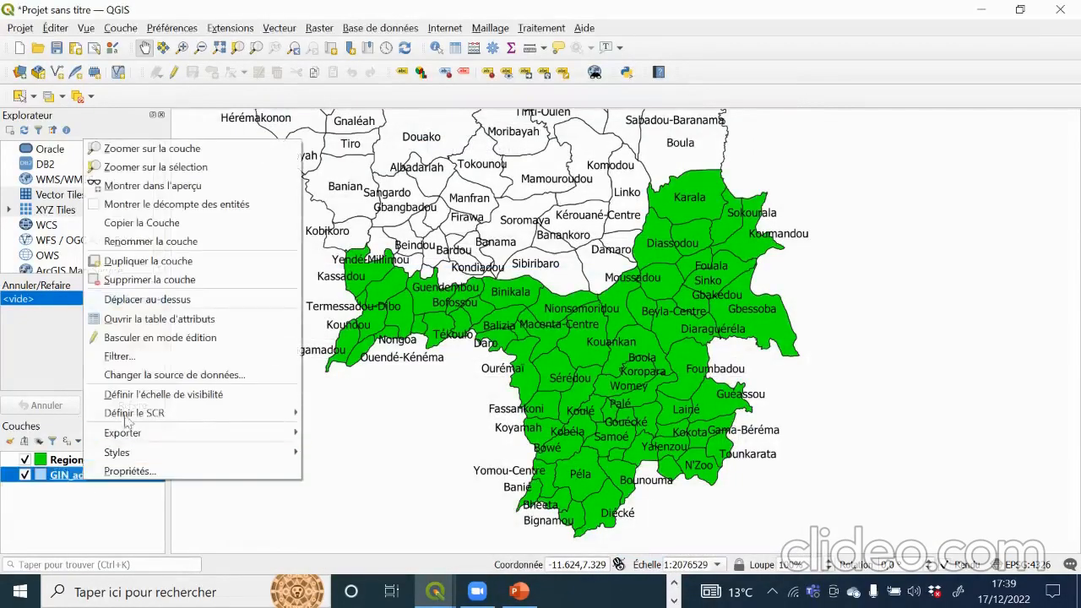
click(127, 320)
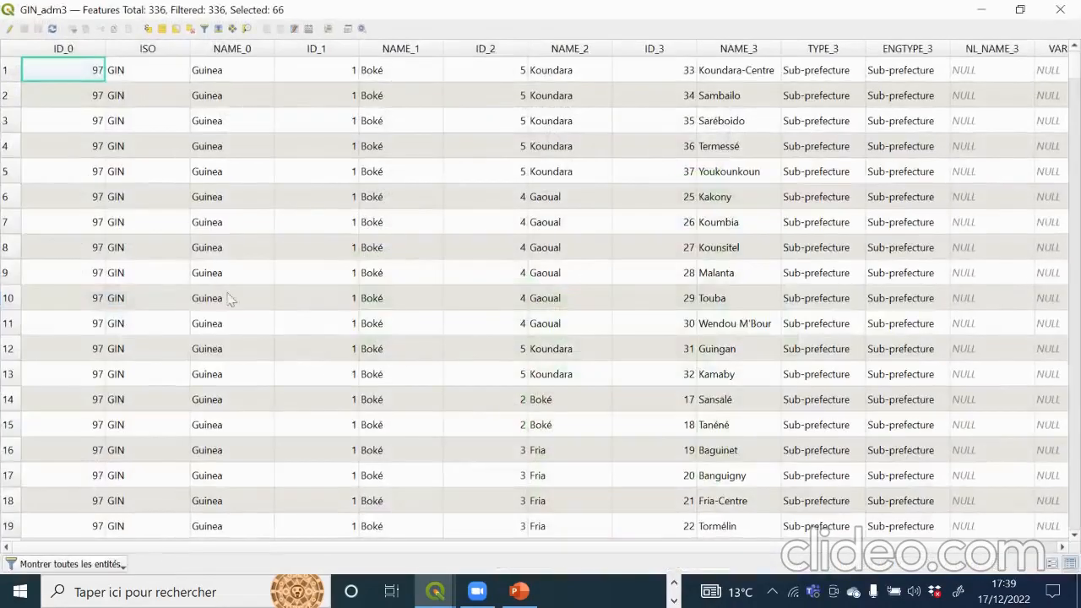
scroll(207, 351, down, 20)
scroll(207, 355, down, 20)
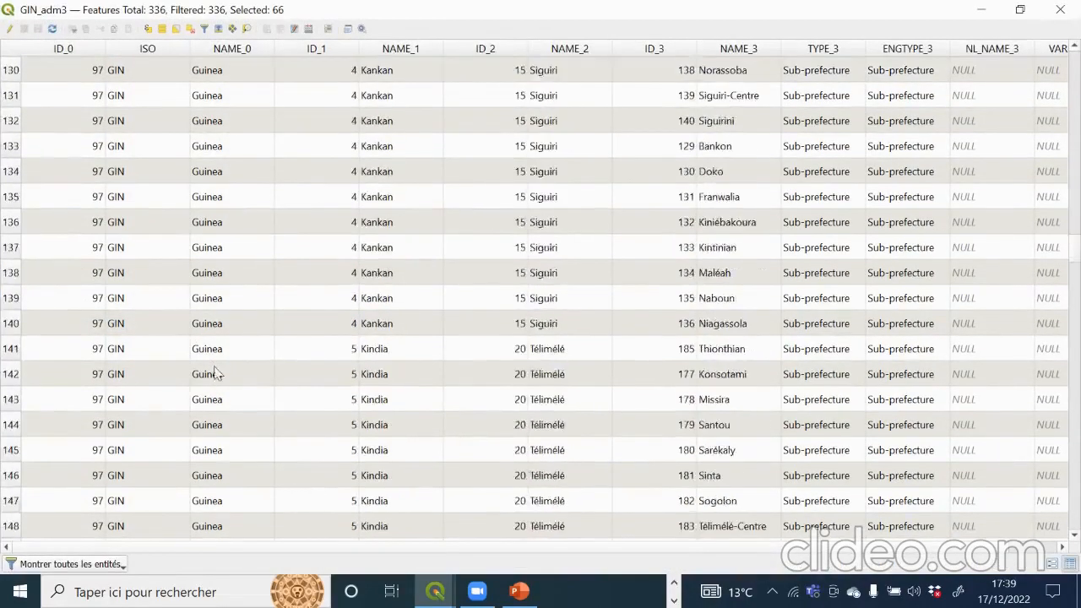
click(414, 48)
scroll(354, 338, down, 20)
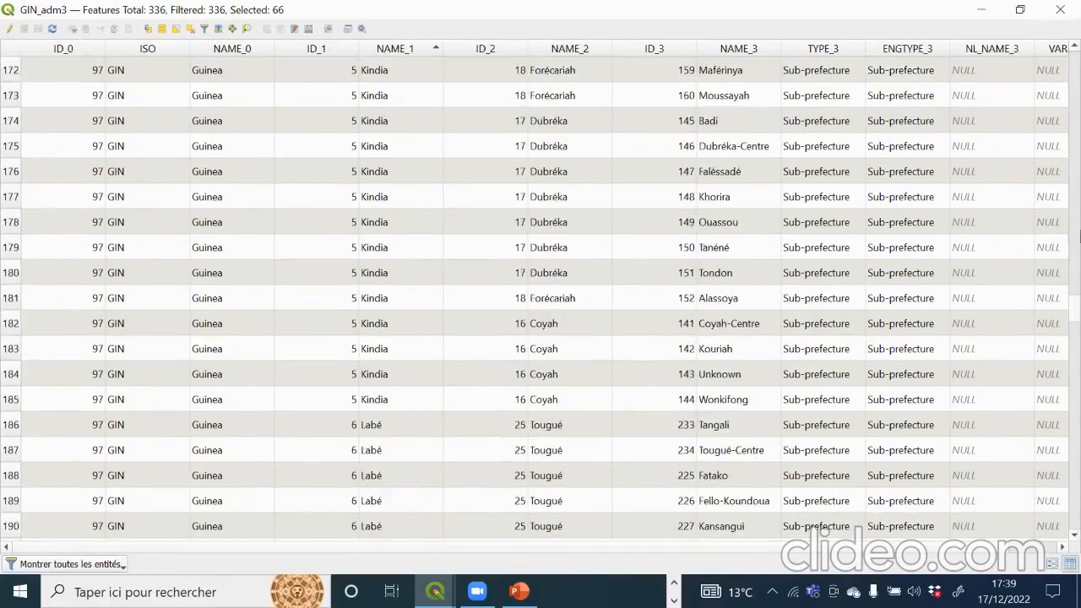
scroll(330, 355, down, 20)
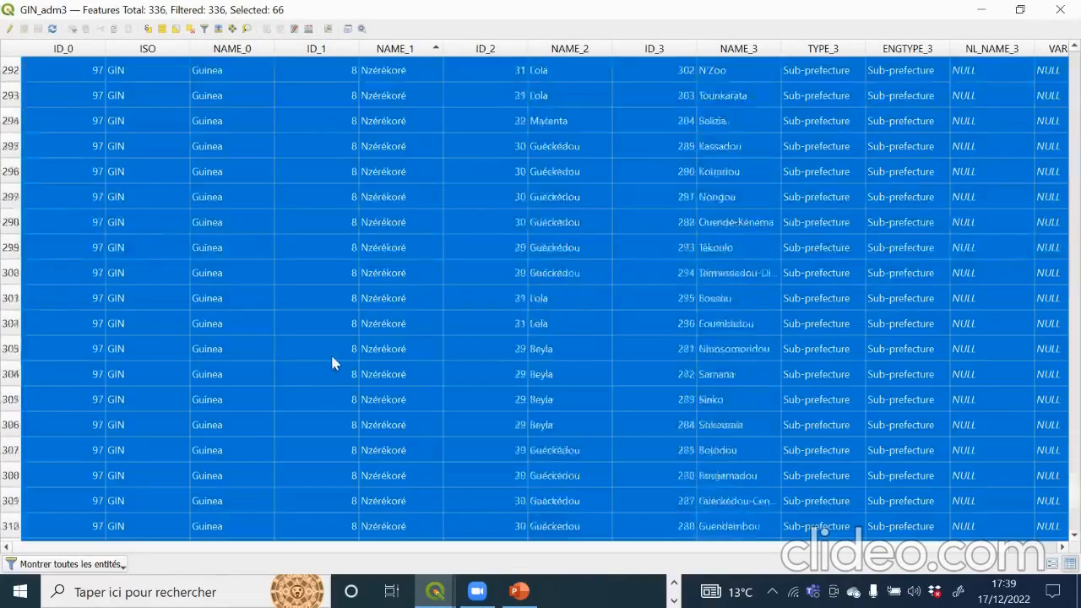
scroll(332, 350, up, 14)
scroll(335, 347, up, 8)
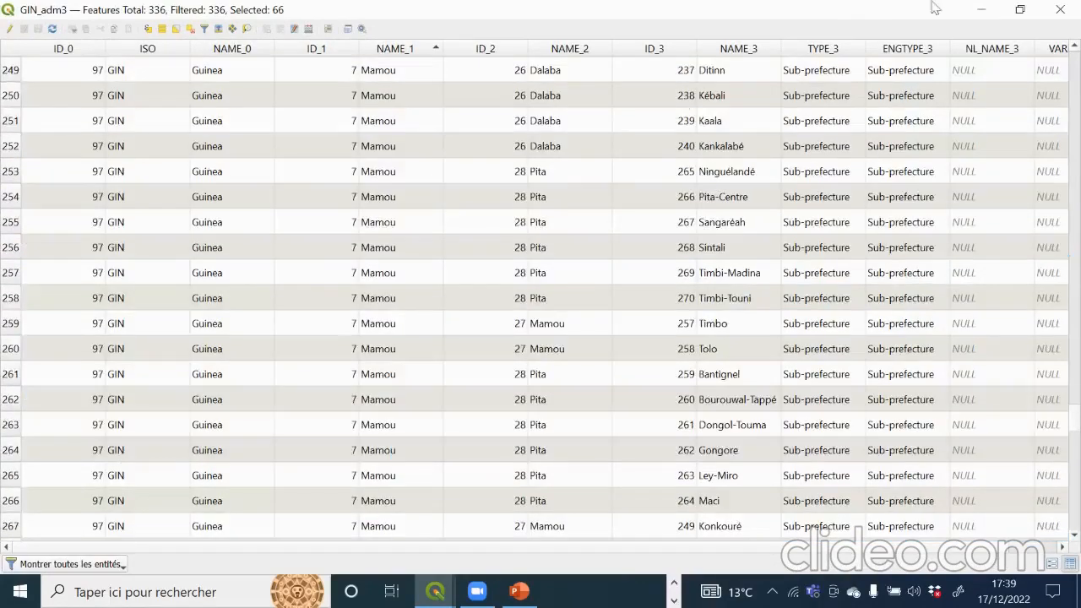
click(981, 9)
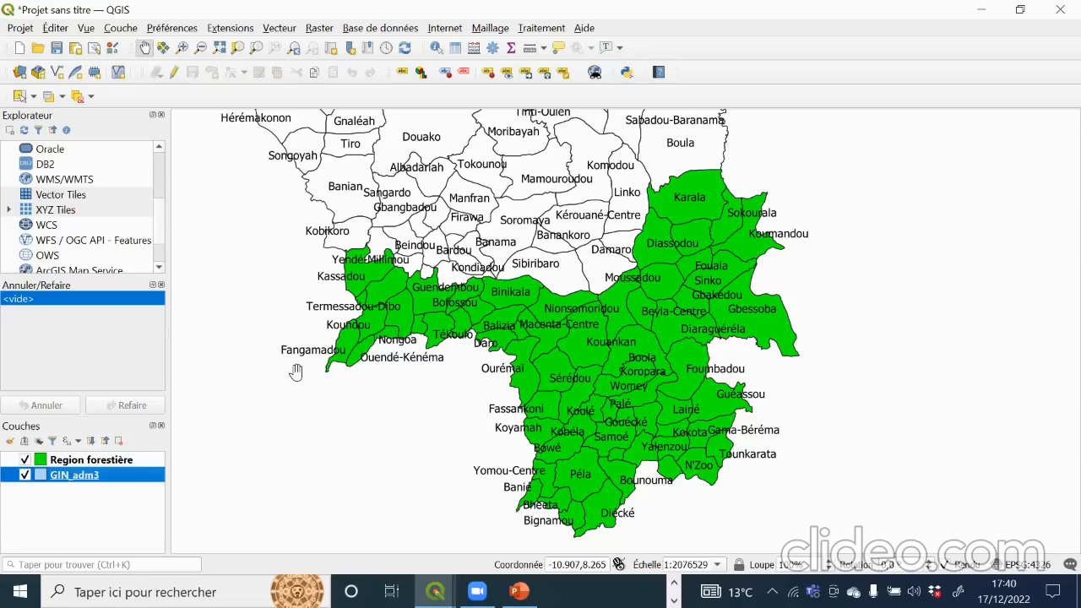
Step: Switch the GIN_adm3 renderer from Symbole unique to Ensemble de règles
right_click(116, 482)
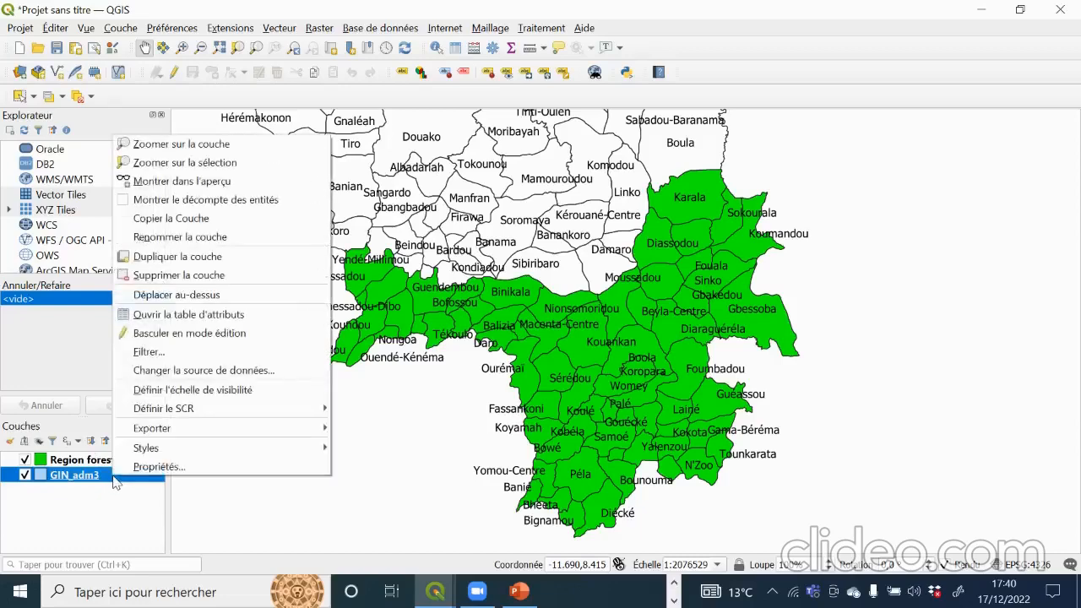
click(112, 477)
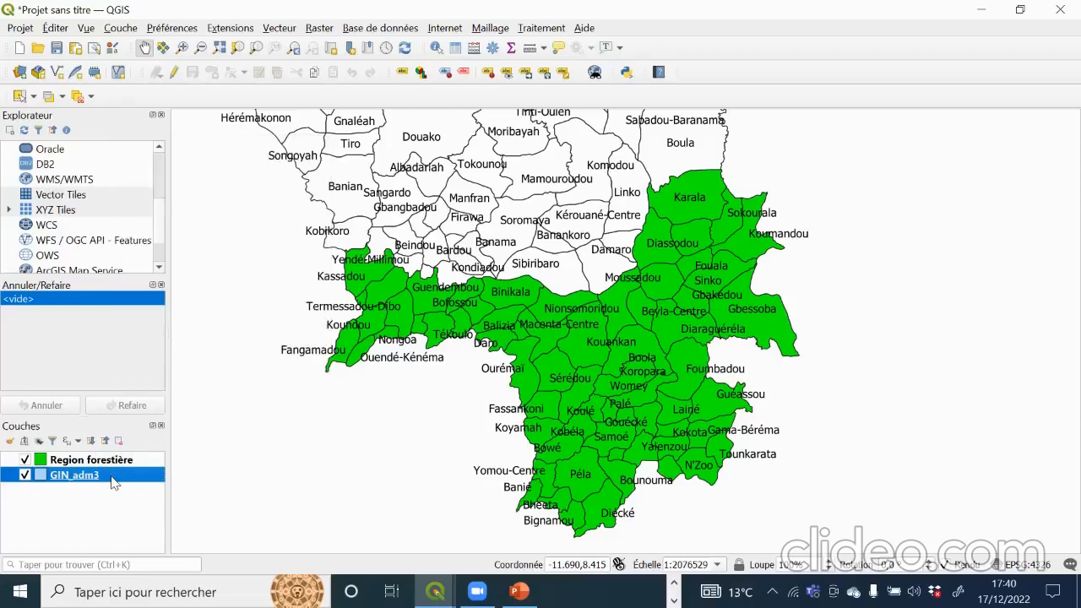
double_click(114, 482)
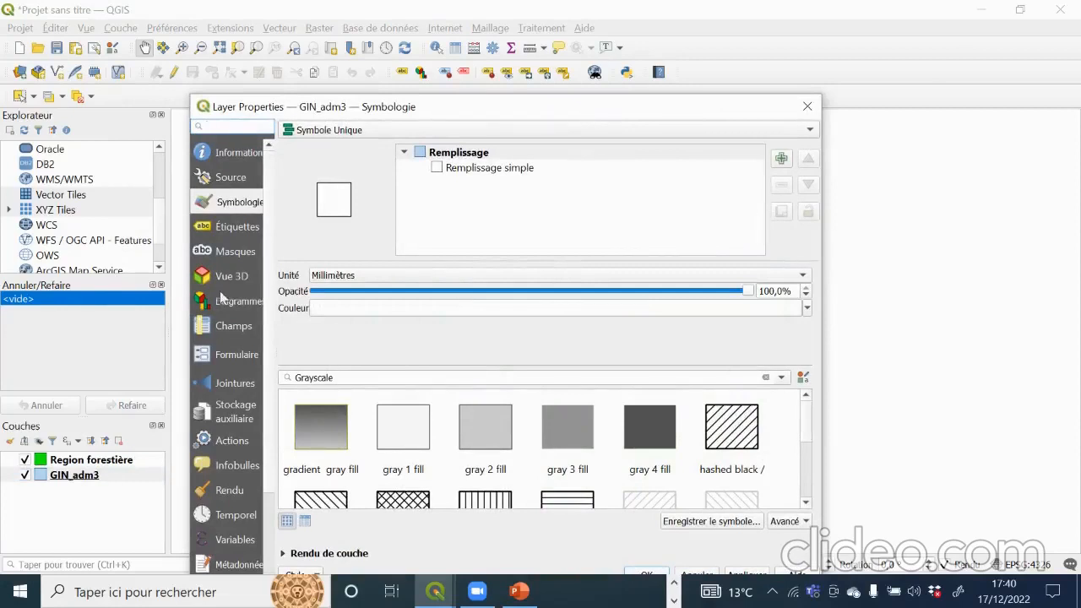
click(228, 178)
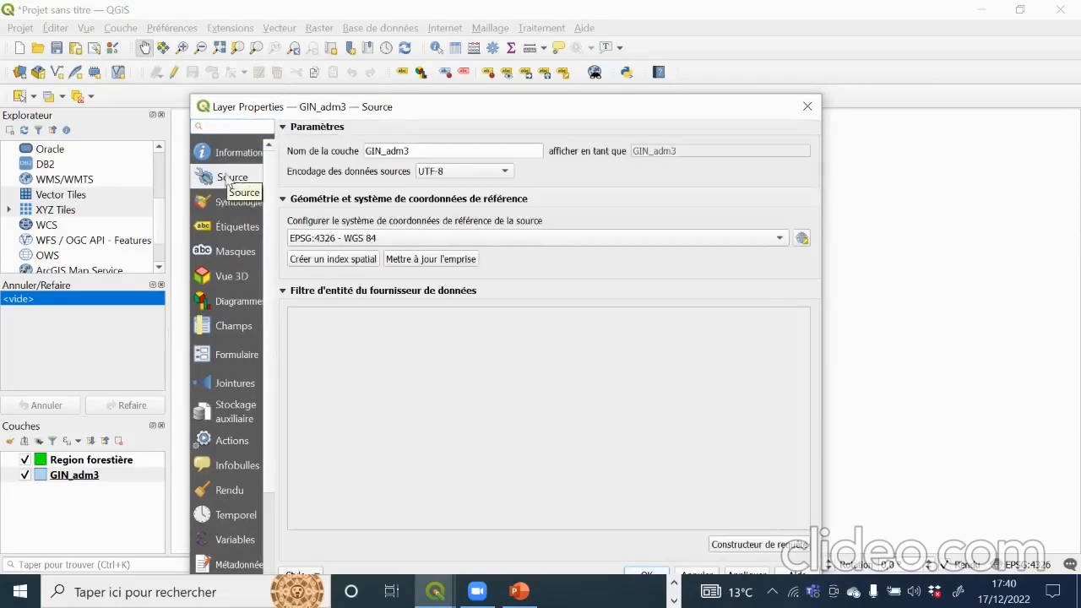
click(228, 205)
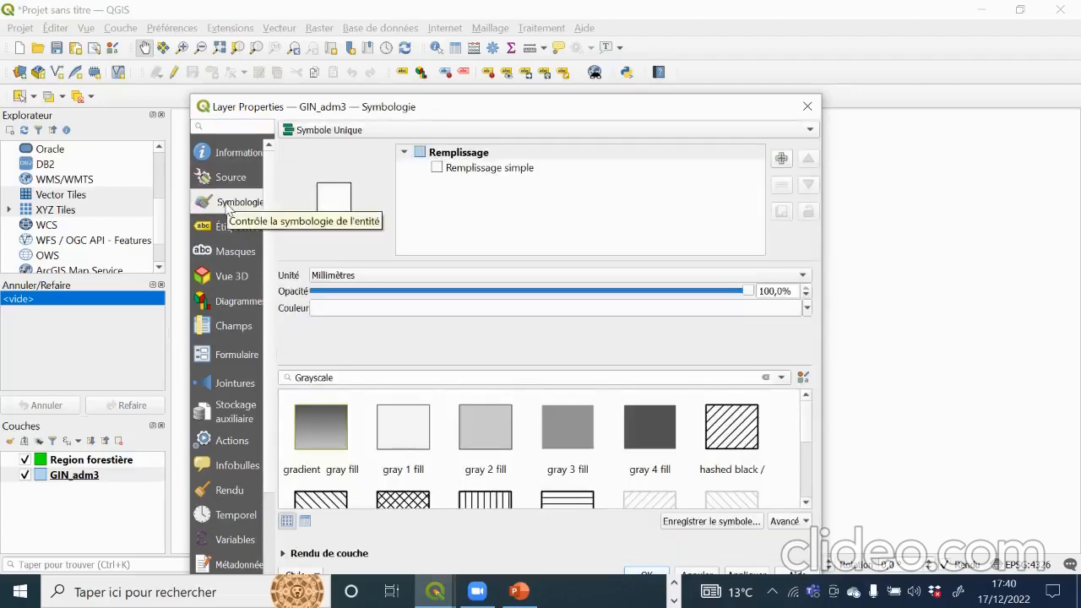
click(800, 131)
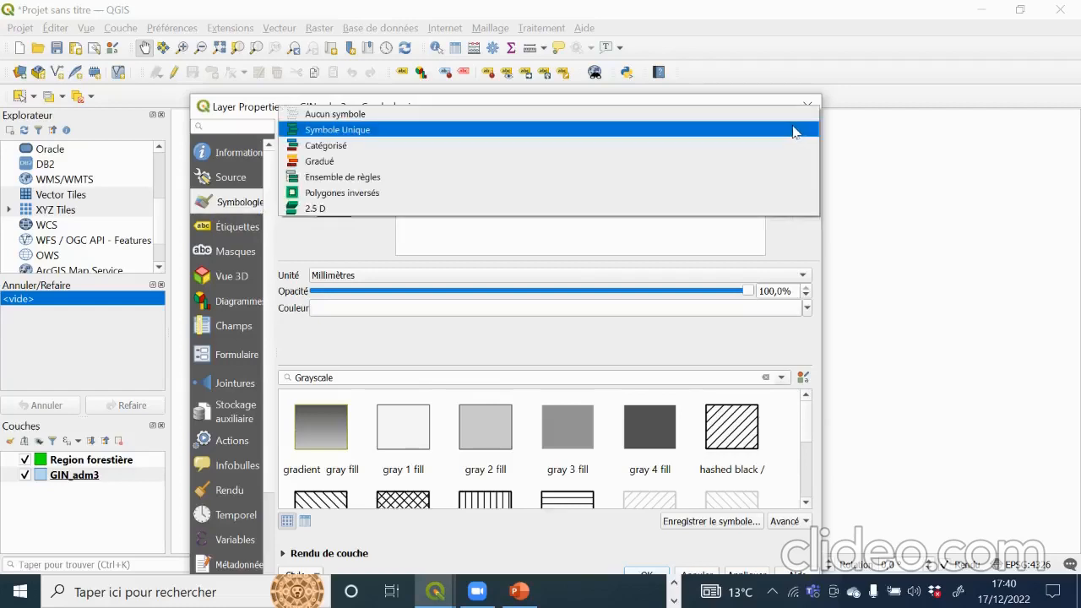
click(332, 179)
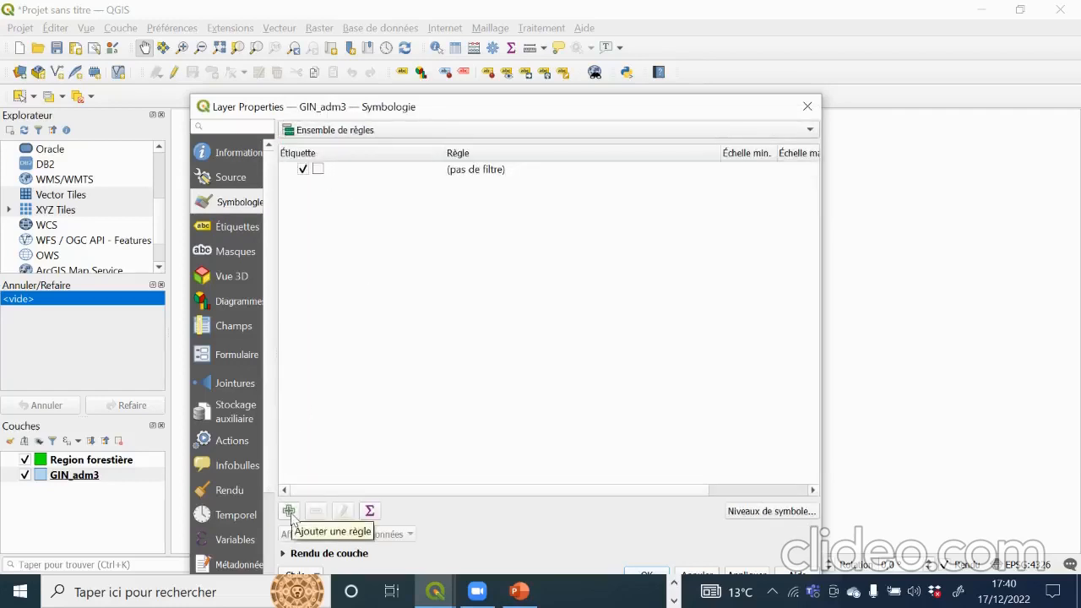
Step: Add a new rule to the GIN_adm3 style and open its filter expression builder
click(290, 513)
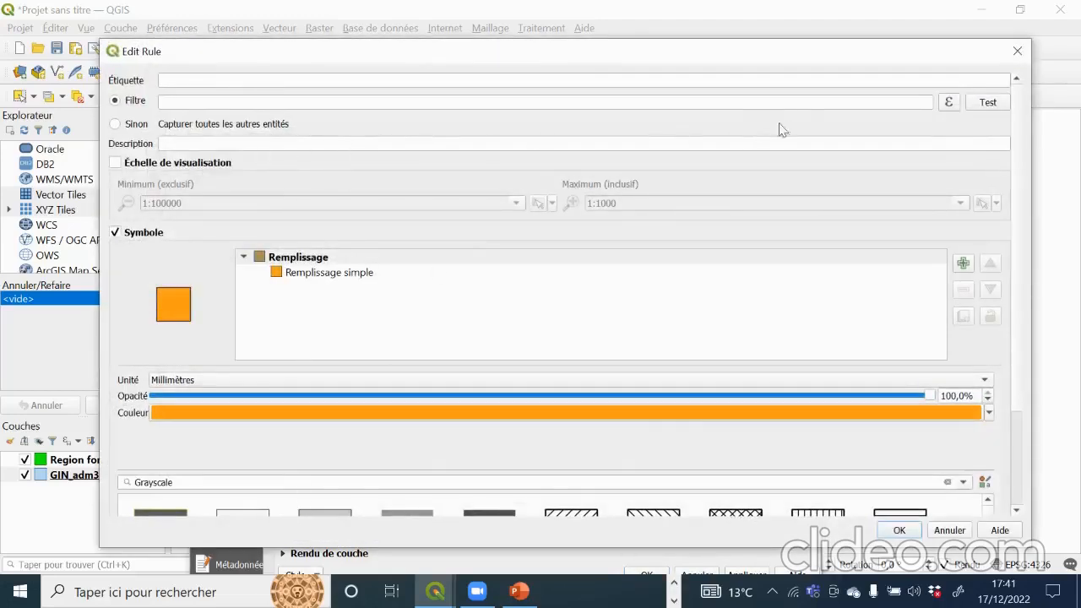
scroll(716, 183, down, 2)
scroll(716, 186, up, 2)
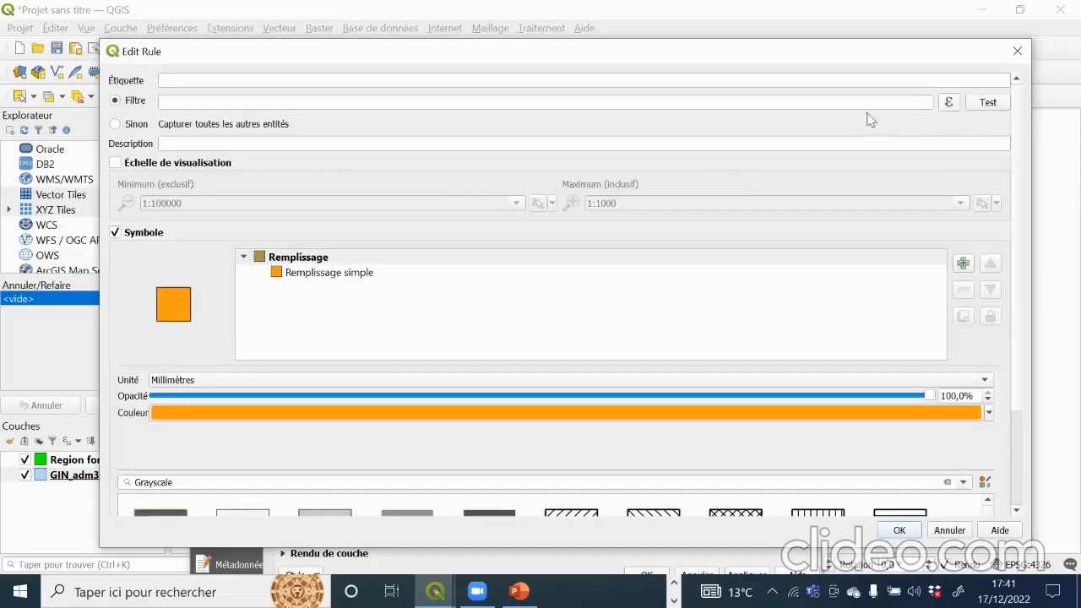
click(949, 102)
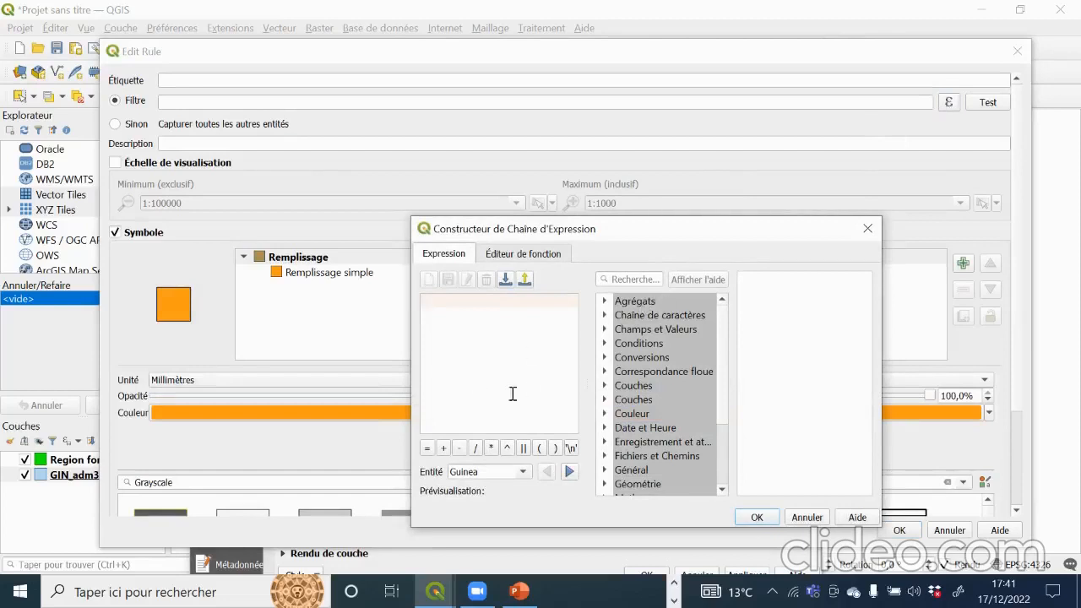
scroll(680, 435, down, 2)
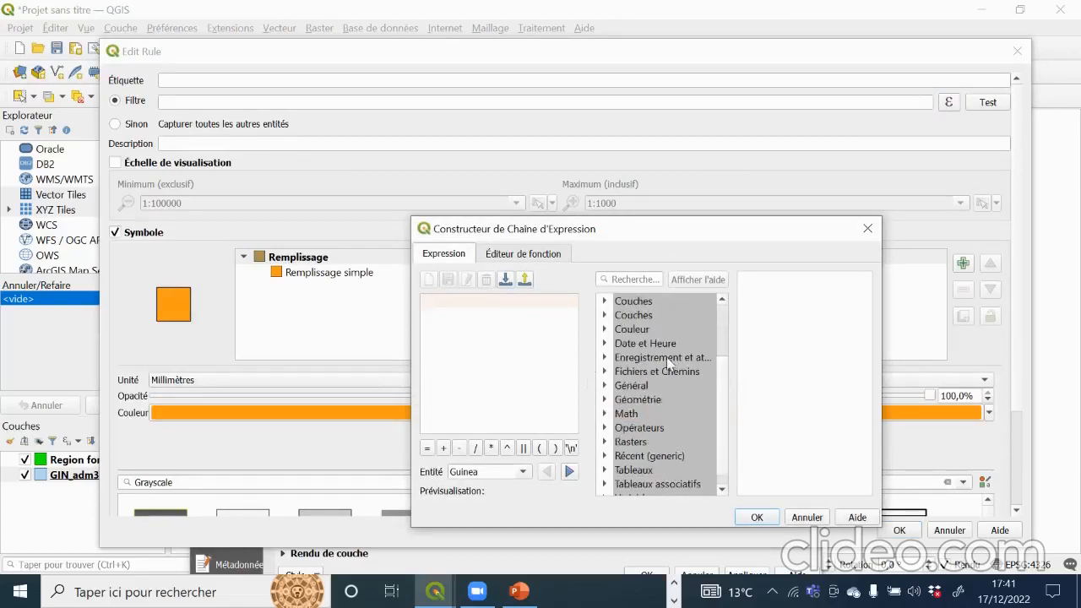
scroll(672, 419, down, 1)
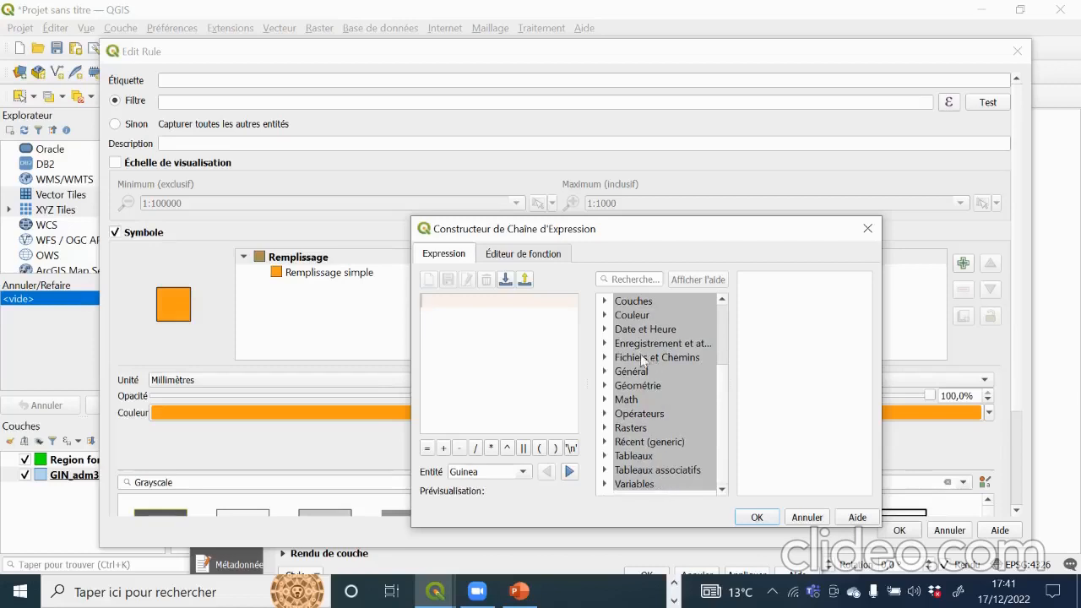
scroll(668, 430, up, 1)
scroll(668, 427, up, 1)
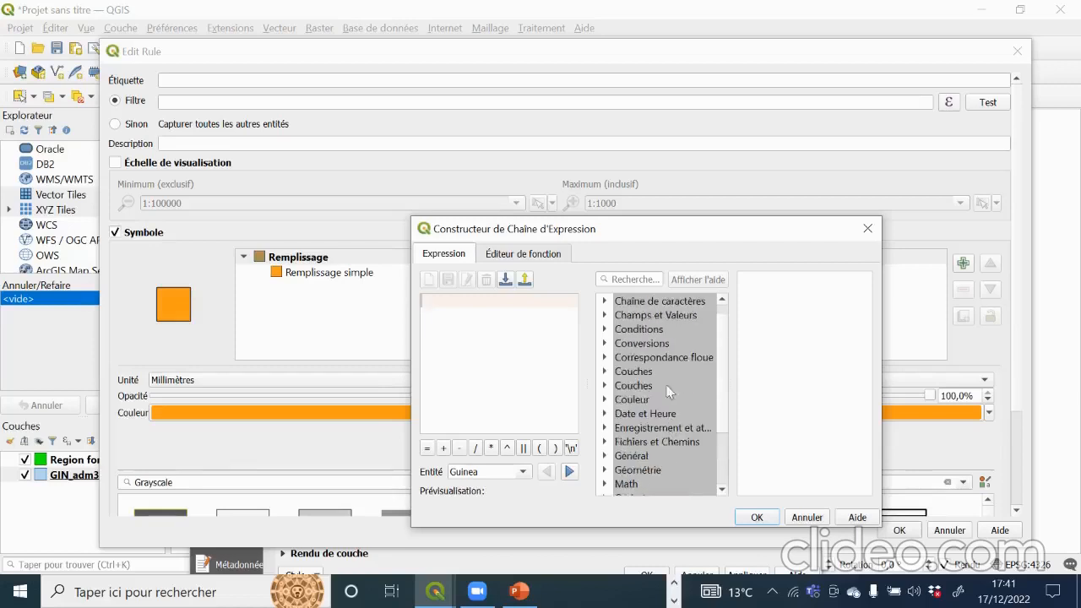
Step: Try a "NAME_3" = filter with all unique values listed, then close without applying it
double_click(651, 314)
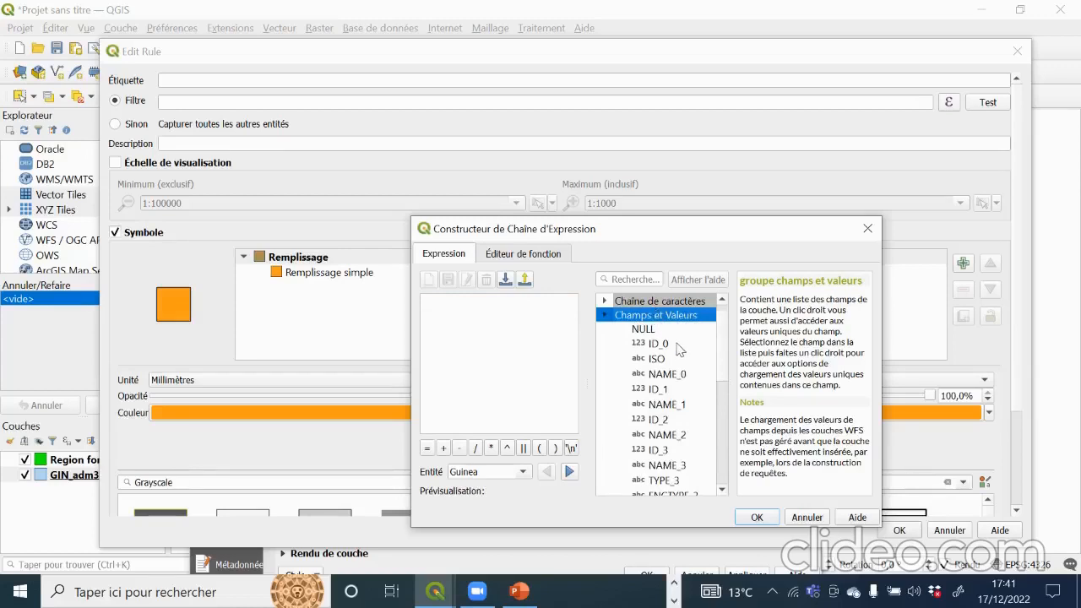
scroll(681, 456, down, 1)
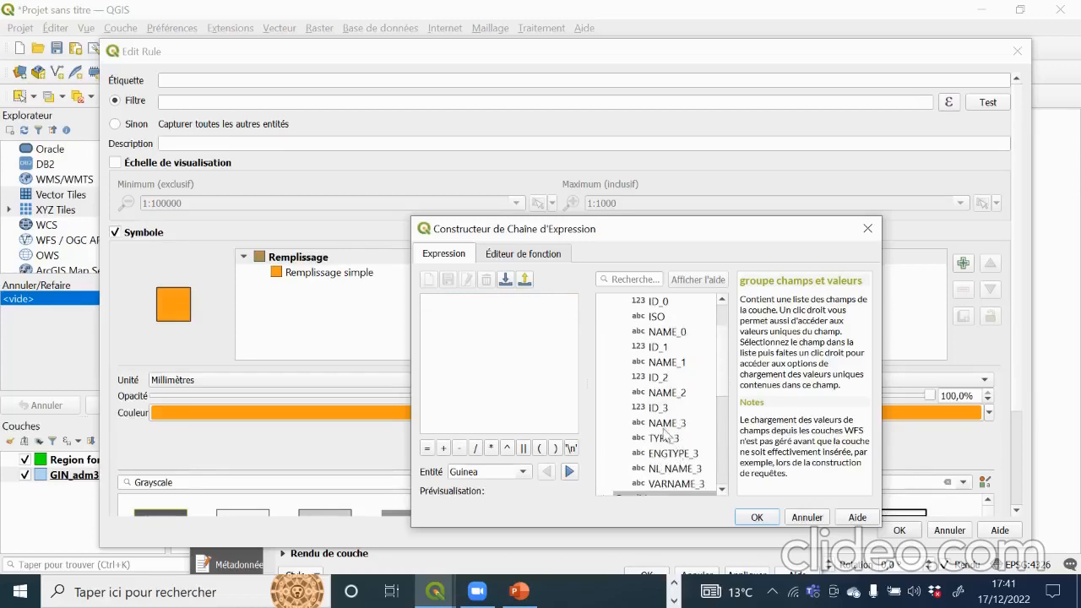
click(664, 425)
double_click(663, 424)
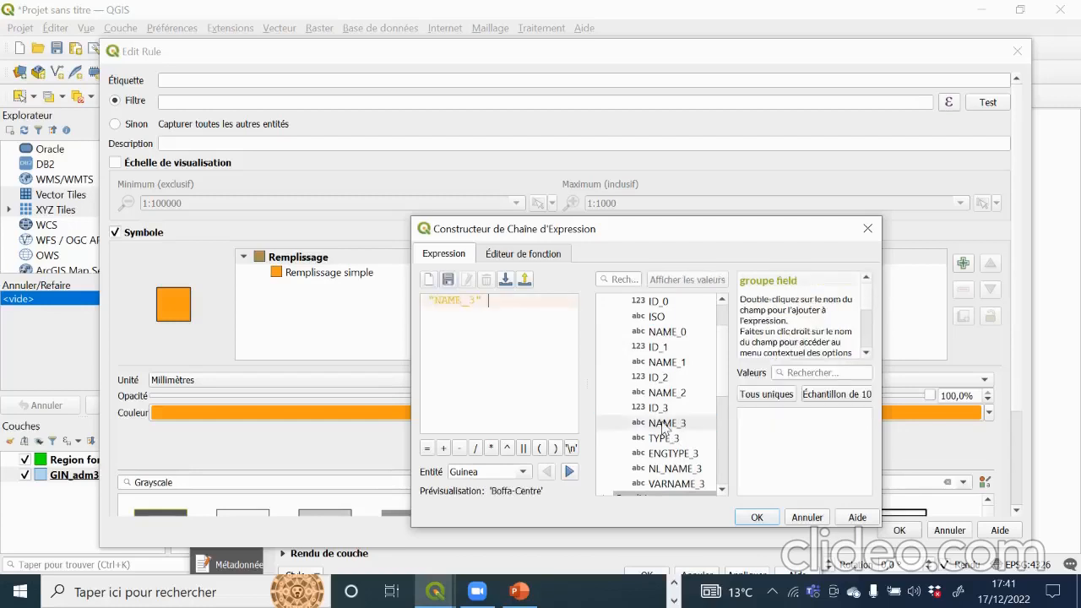
click(426, 437)
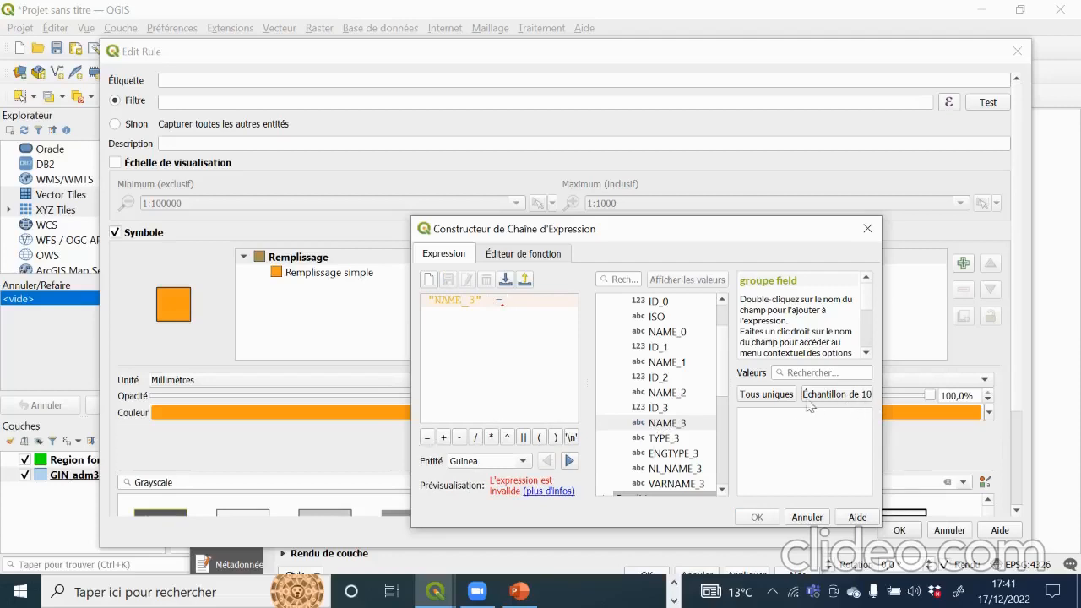
click(762, 395)
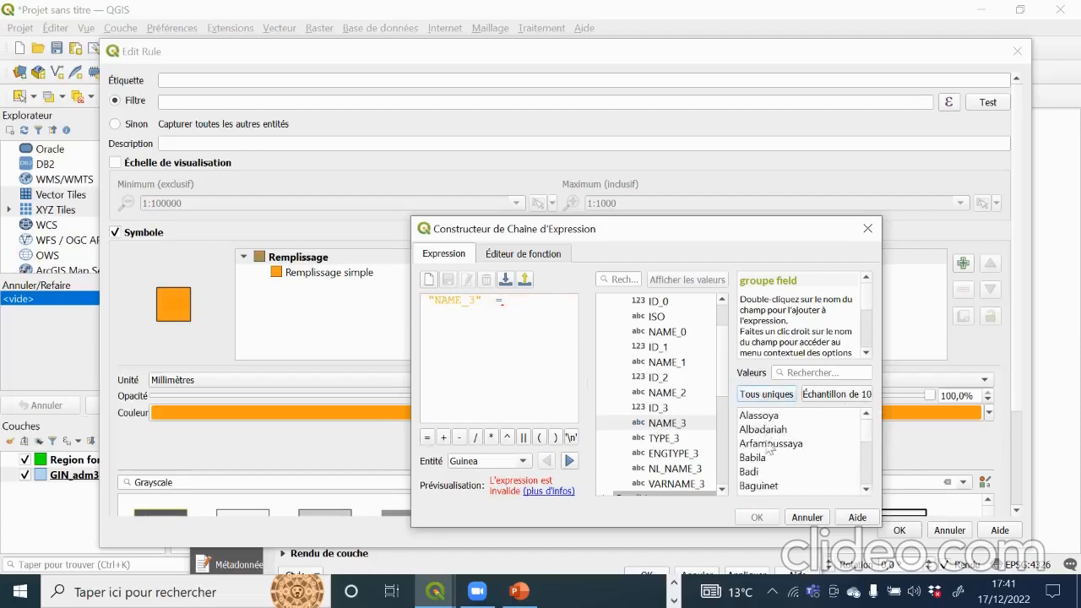
scroll(771, 454, down, 4)
scroll(774, 457, down, 15)
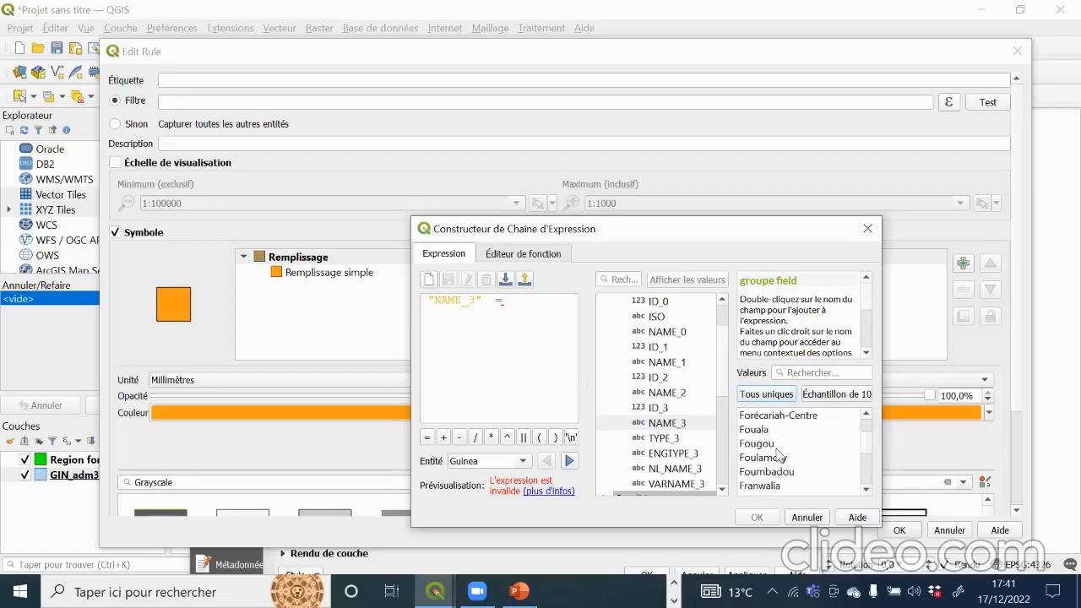
click(867, 228)
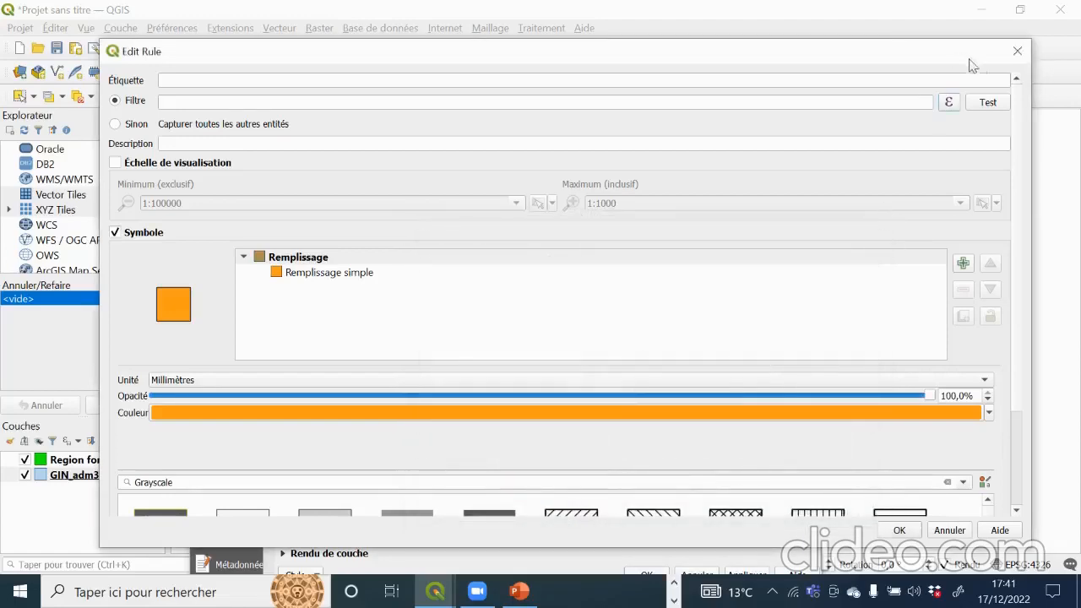
click(1014, 52)
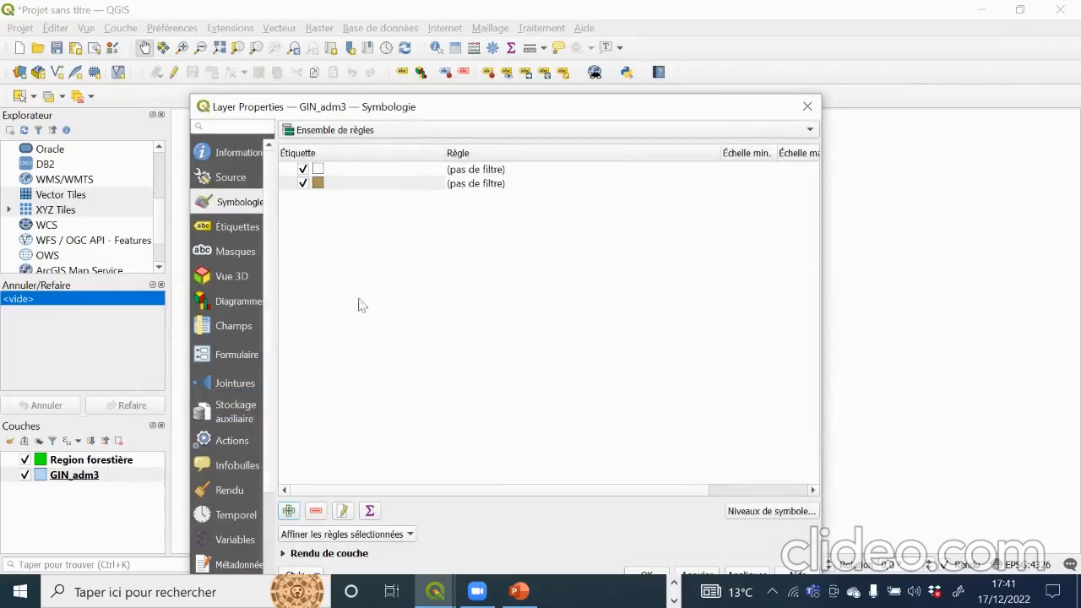
Step: Hide GIN_adm3 and switch Region forestière's symbology to Ensemble de règles
click(815, 105)
click(24, 474)
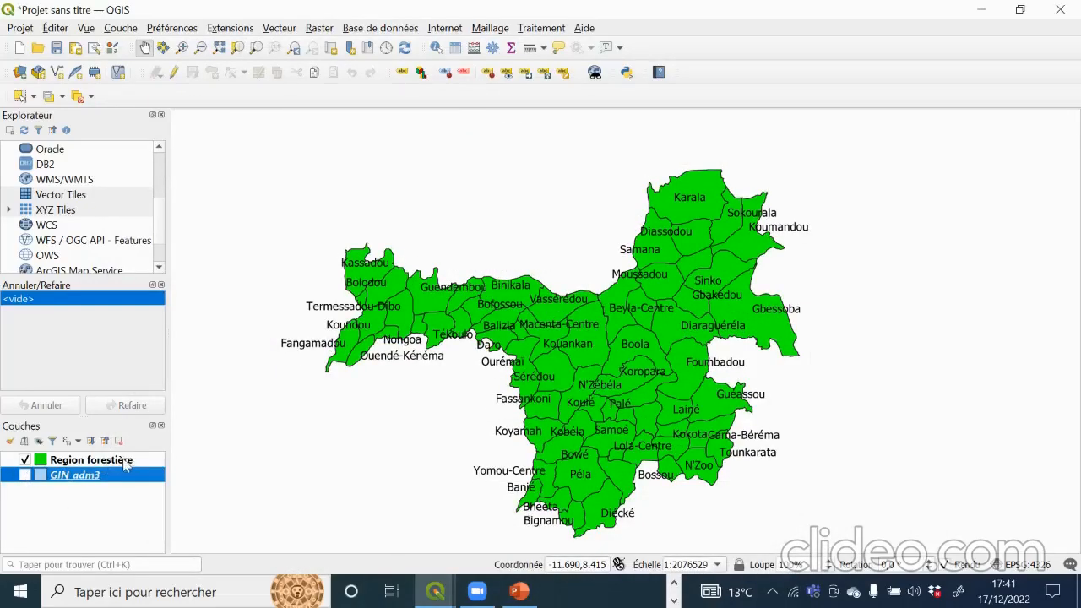
click(125, 464)
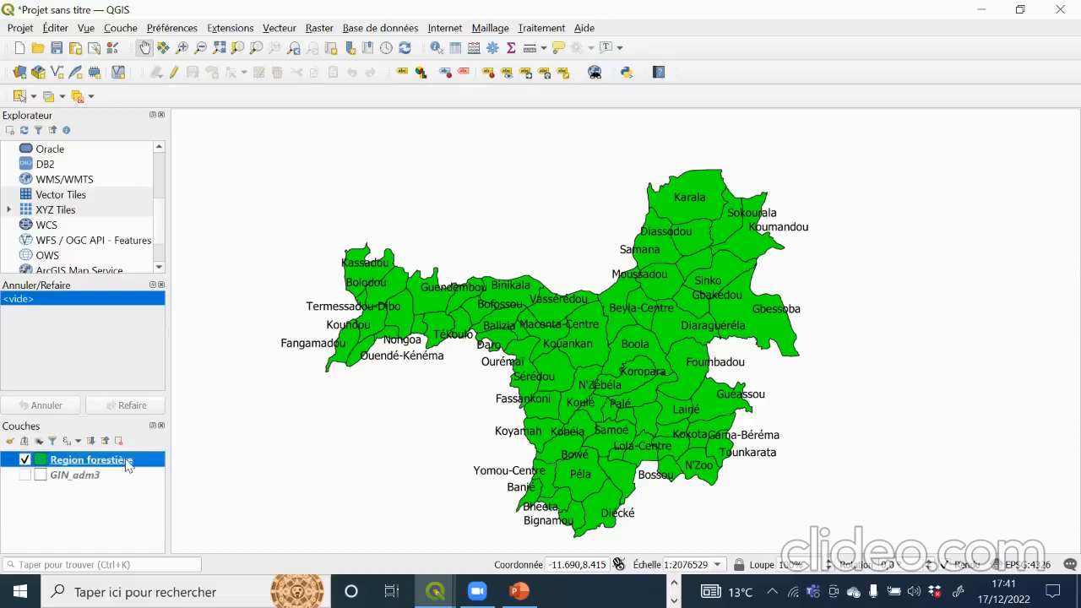
double_click(125, 464)
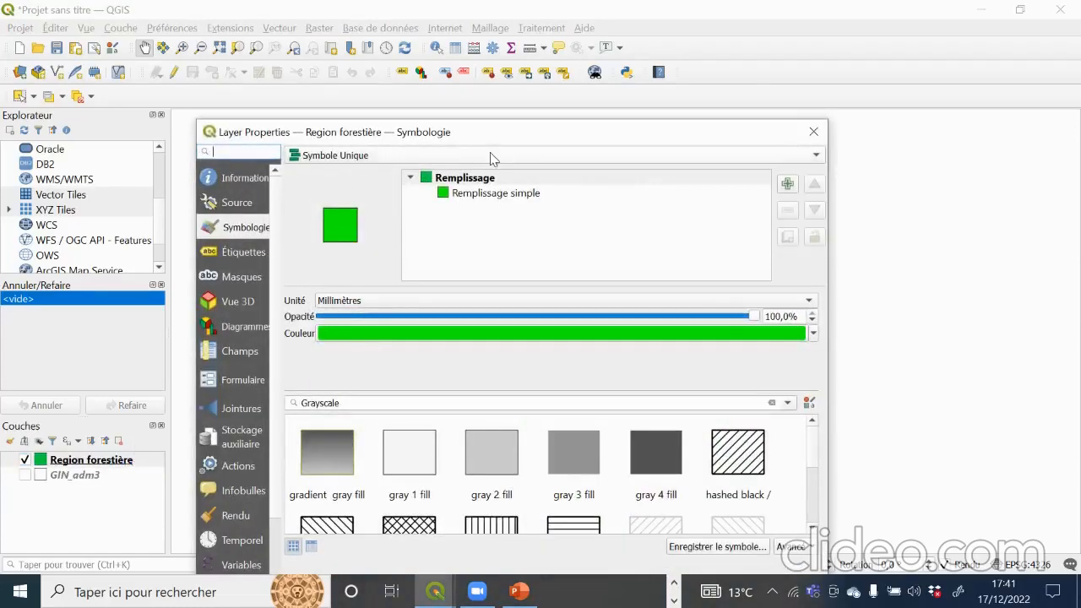
click(492, 159)
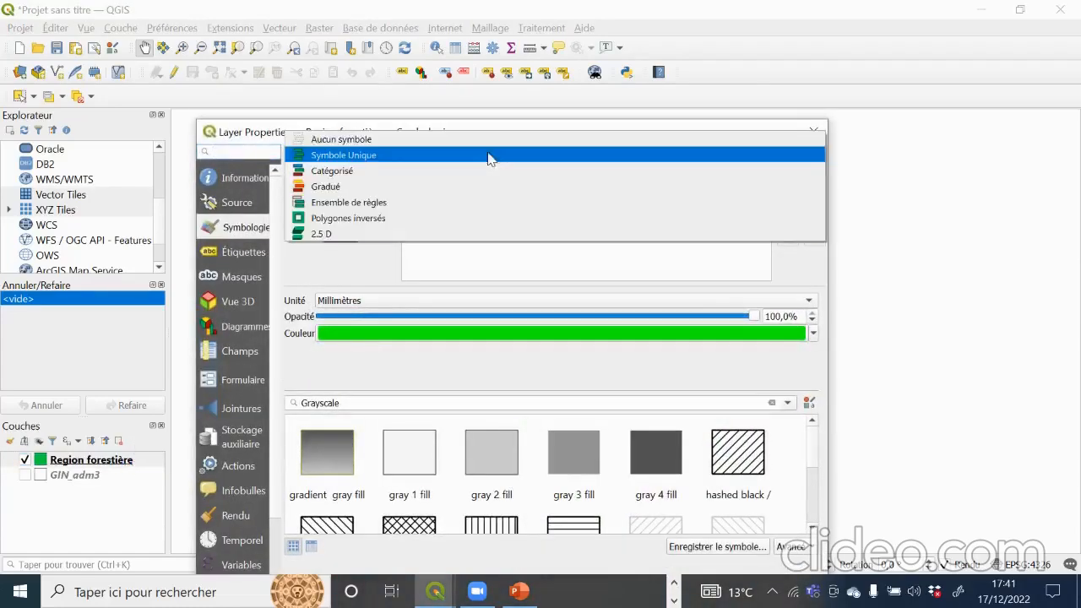
click(352, 204)
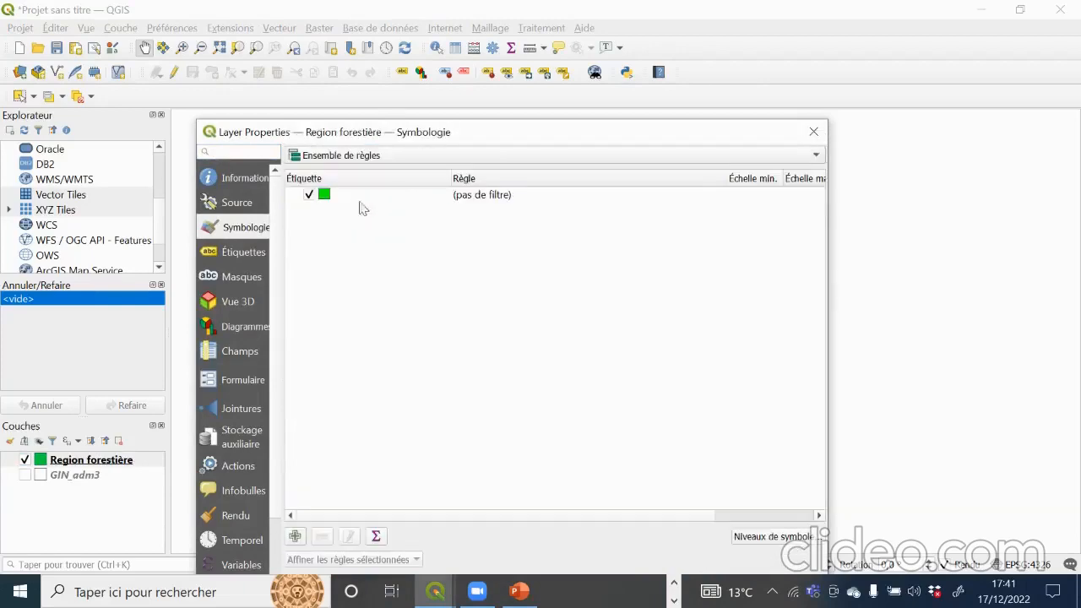
Step: Add a rule filtered by "NAME_3" = 'Balizia'
click(295, 536)
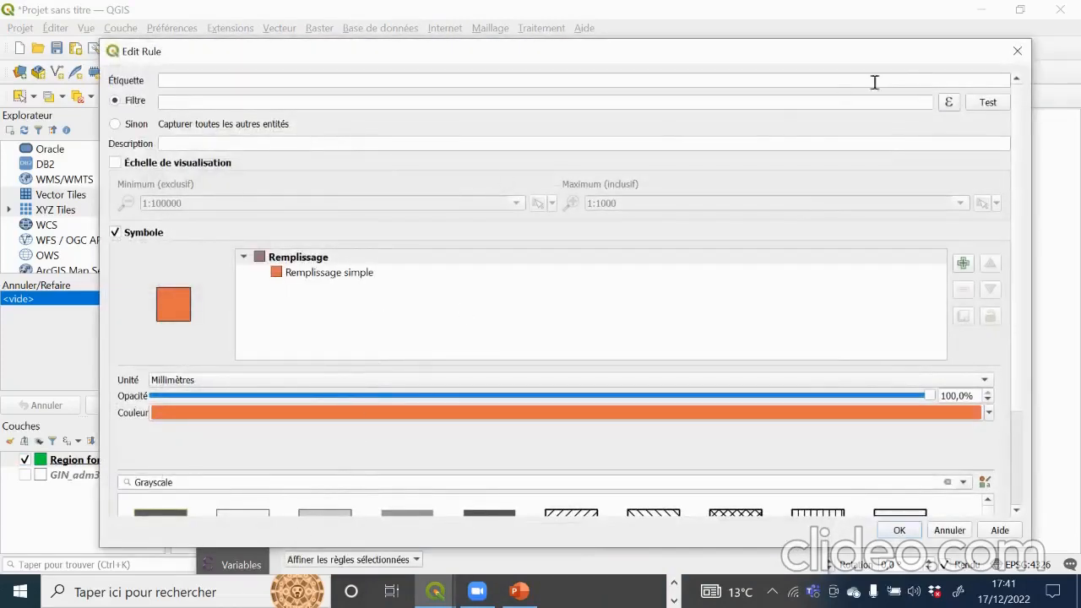
click(949, 102)
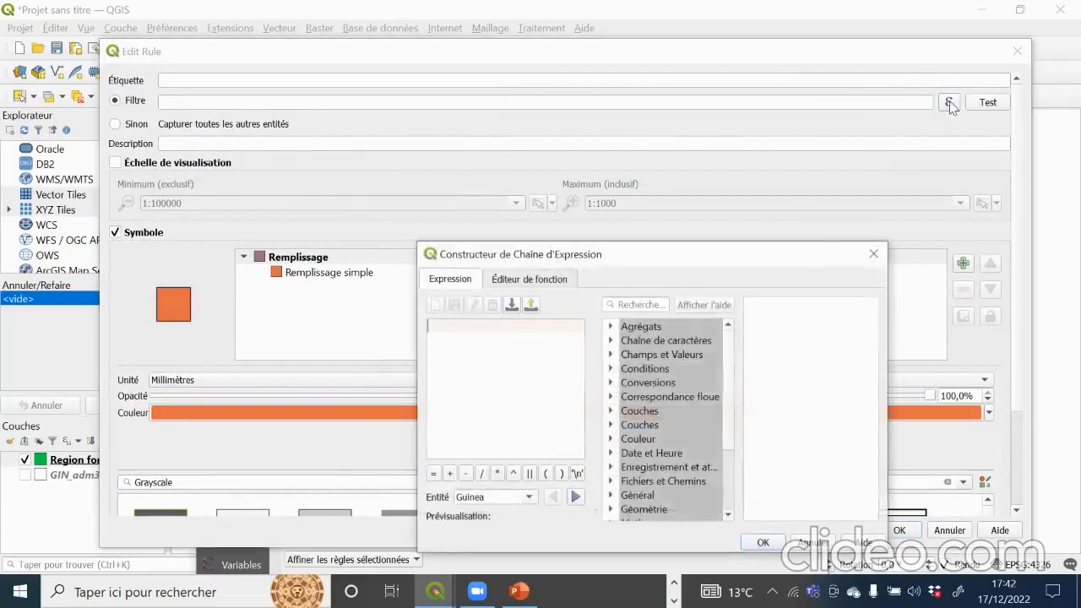
double_click(668, 354)
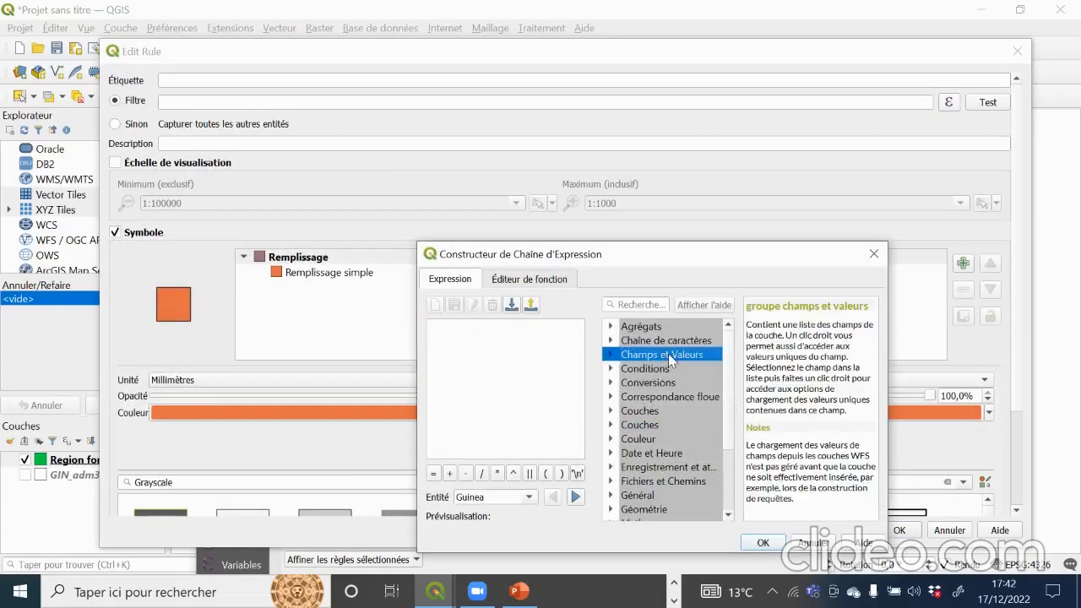
scroll(689, 469, down, 2)
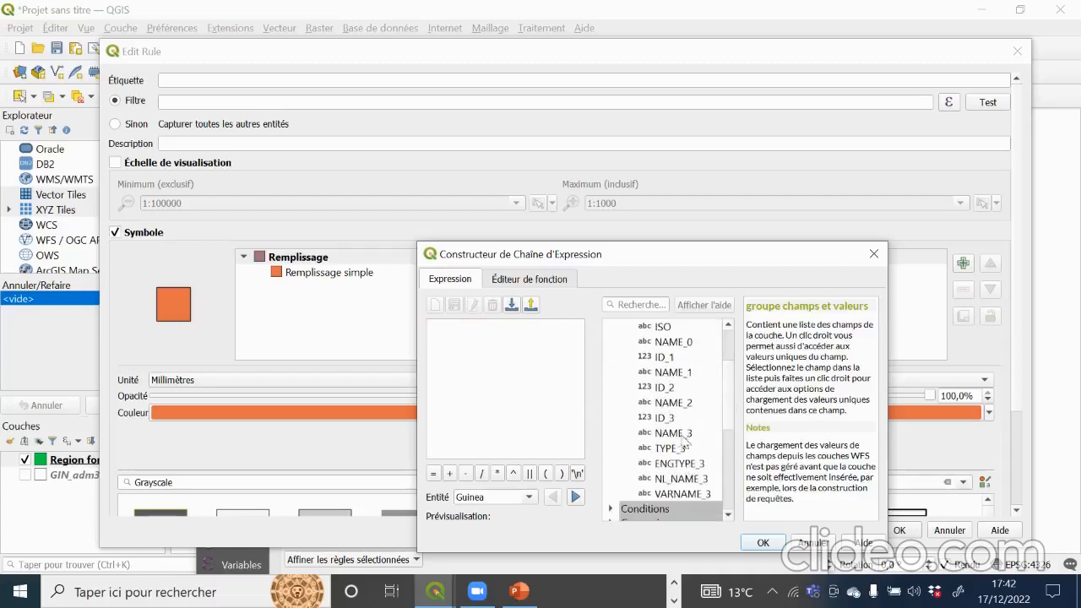
double_click(675, 434)
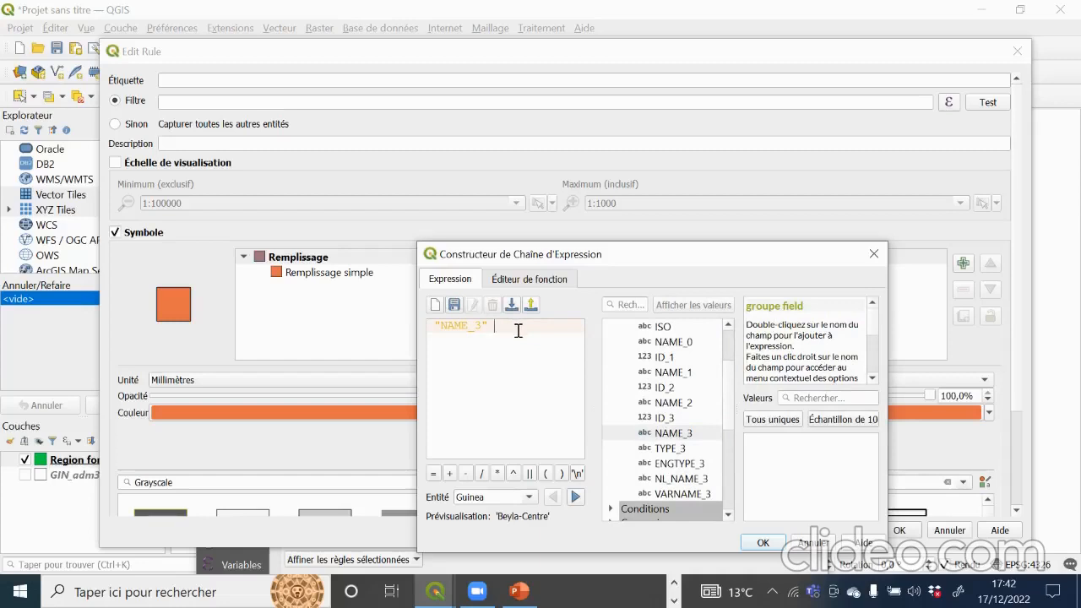
click(433, 474)
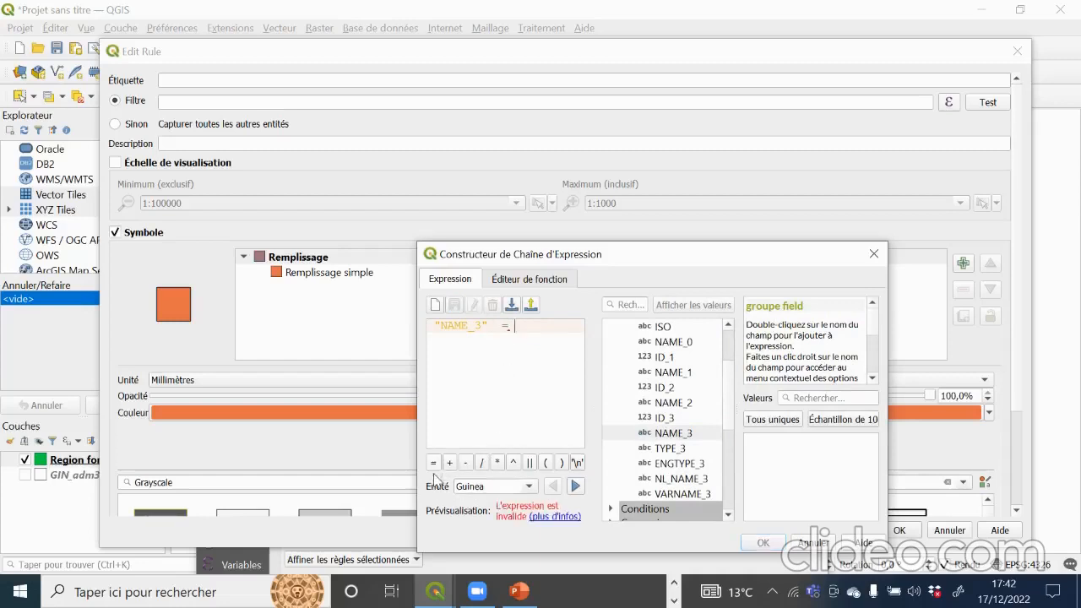
click(774, 420)
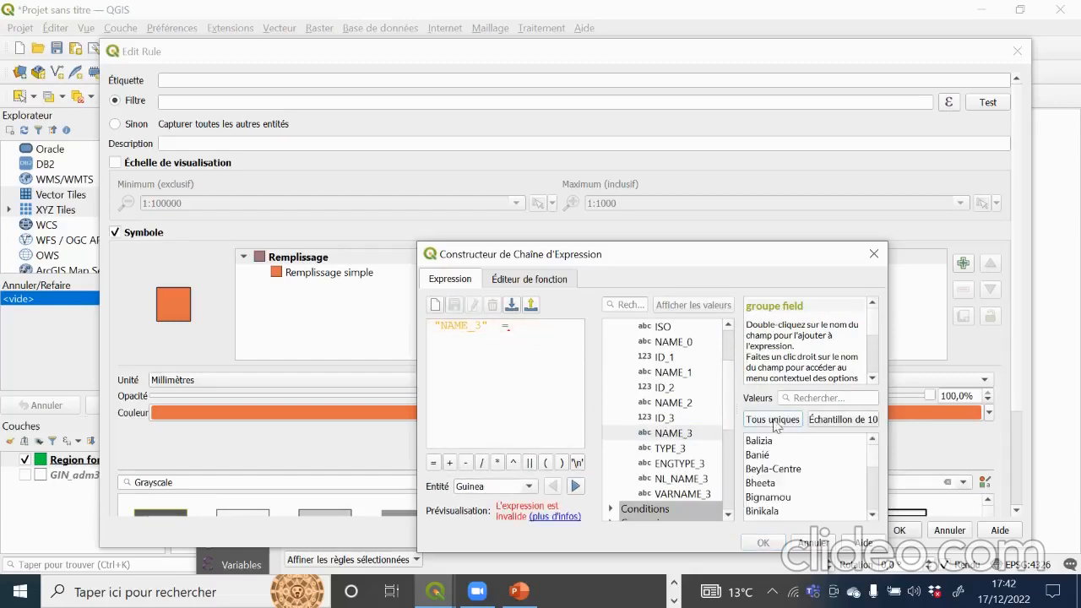
double_click(774, 440)
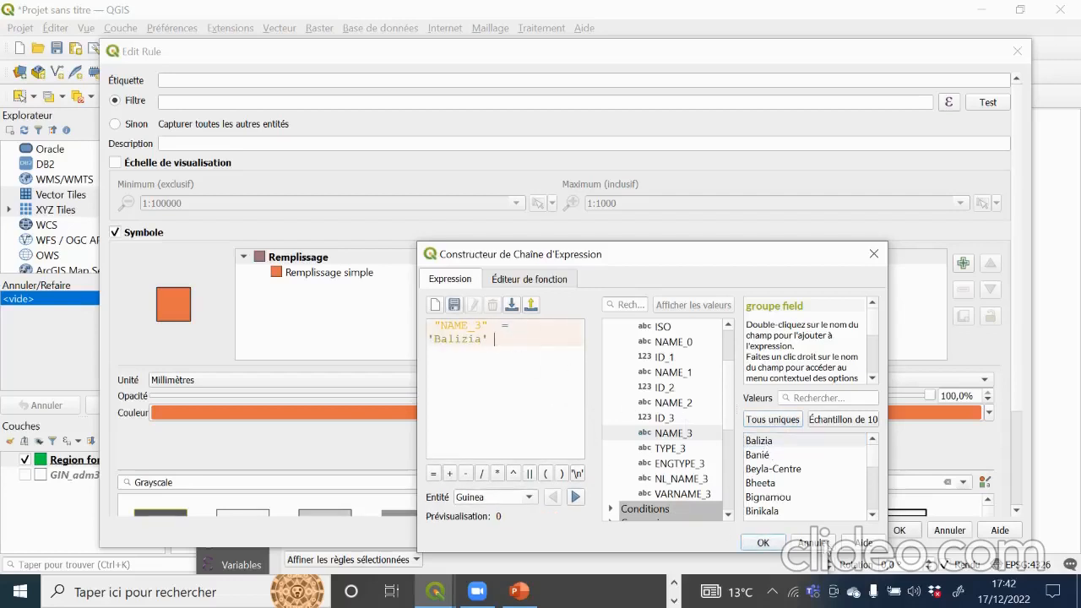
click(763, 542)
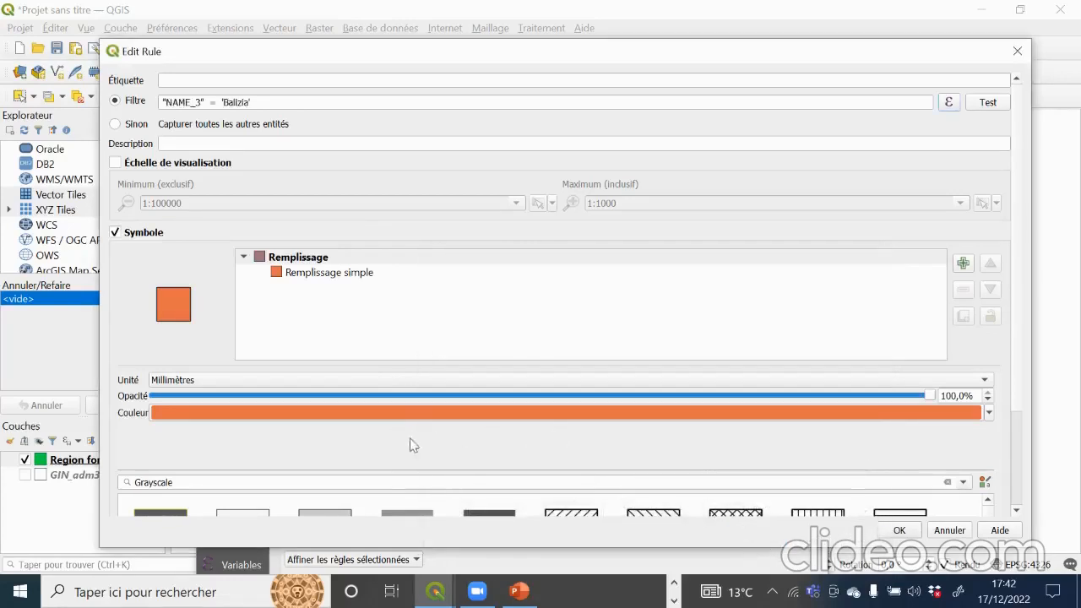
Step: Fill the Balizia rule black and apply the style to the map
click(988, 412)
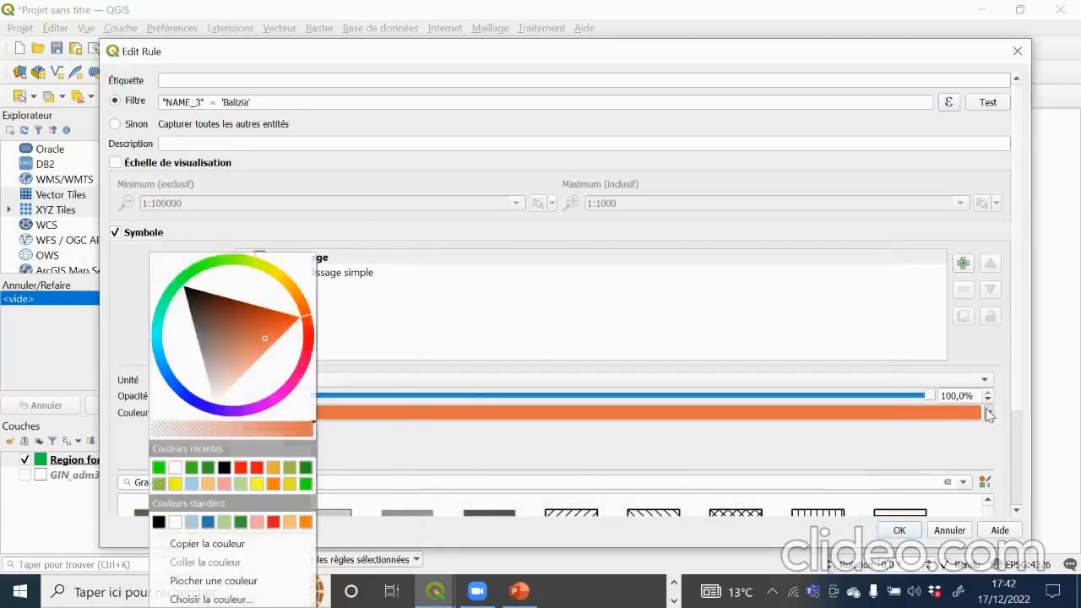
click(224, 468)
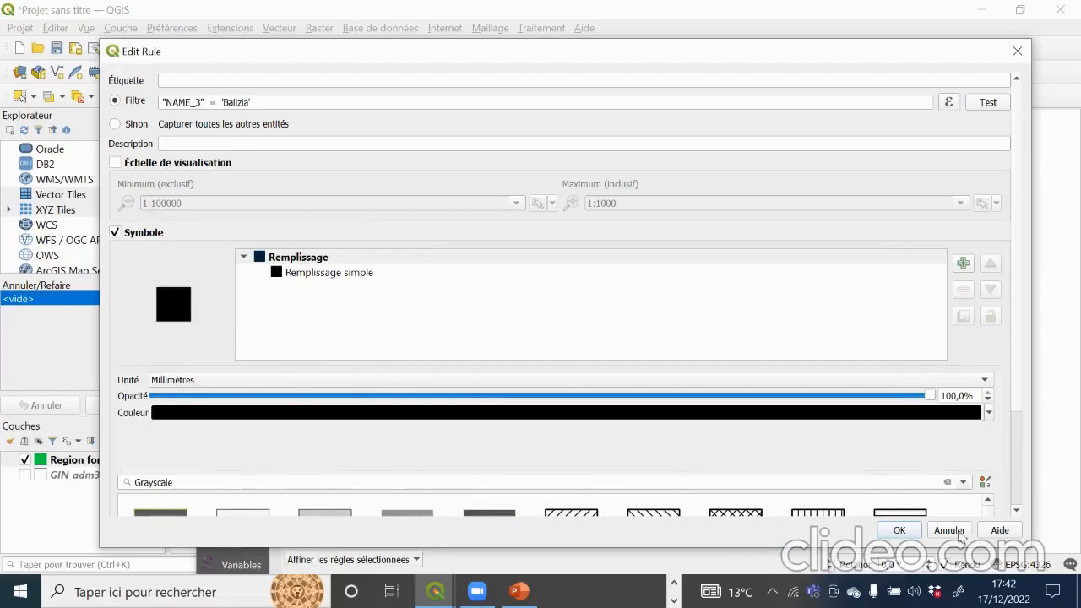
click(899, 530)
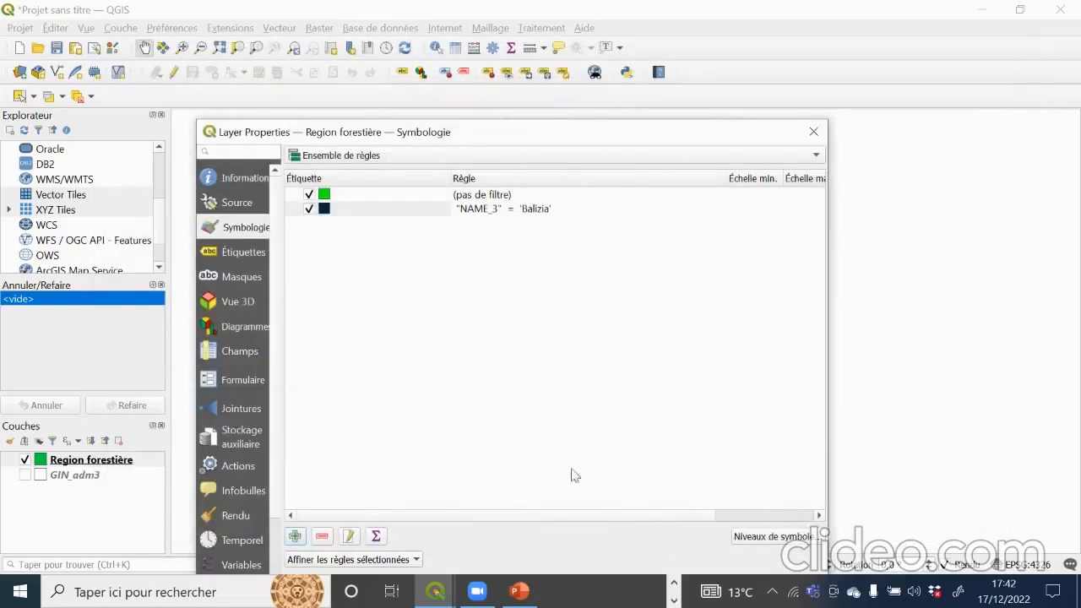
drag(675, 131, 682, 63)
click(759, 533)
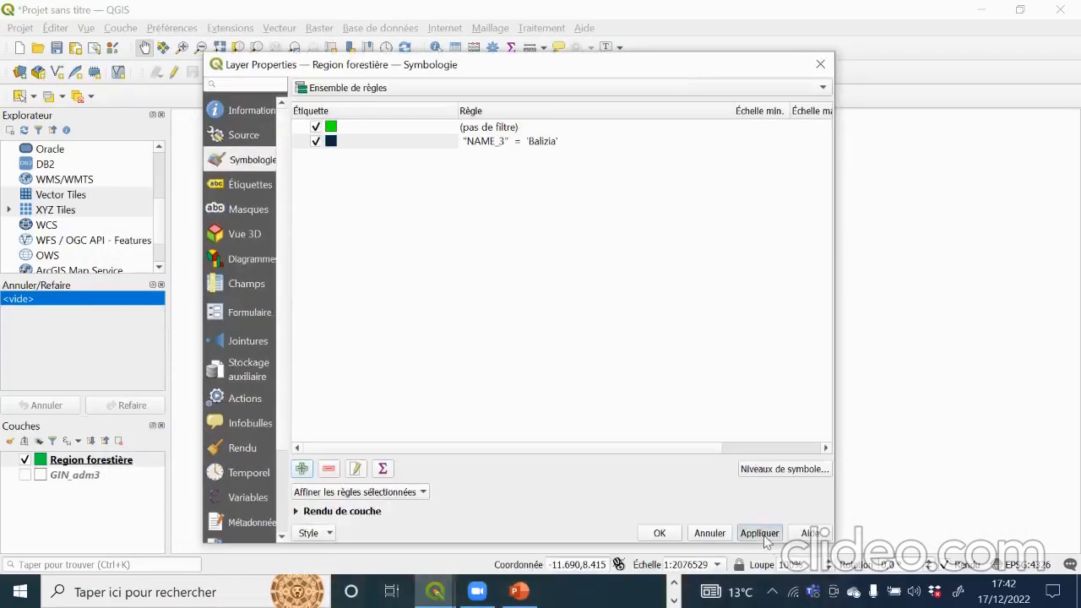
click(659, 533)
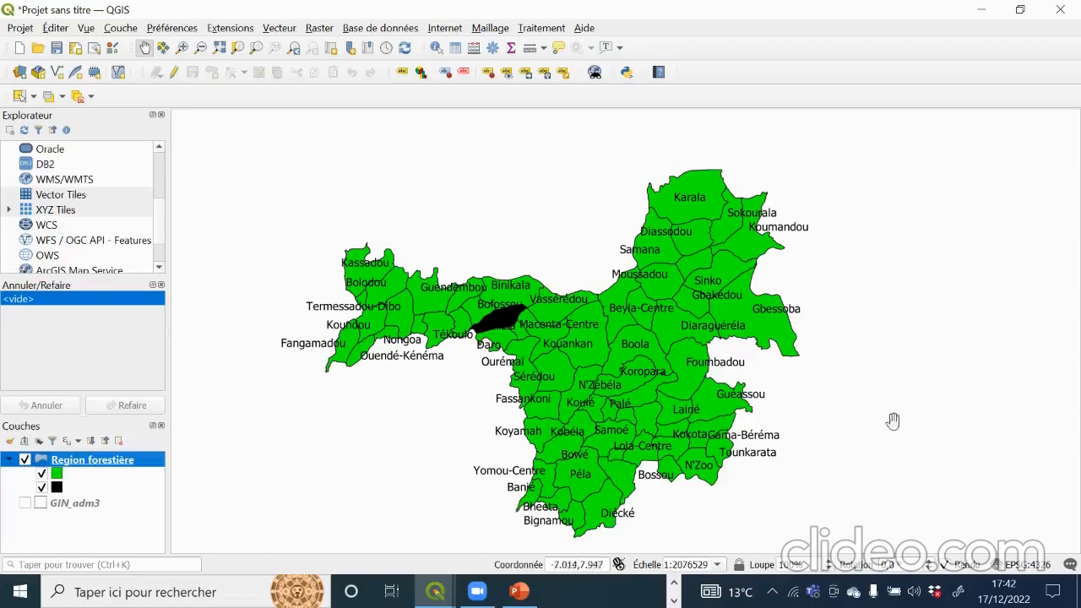
Step: Change the Balizia rule's fill colour from black to red
double_click(82, 491)
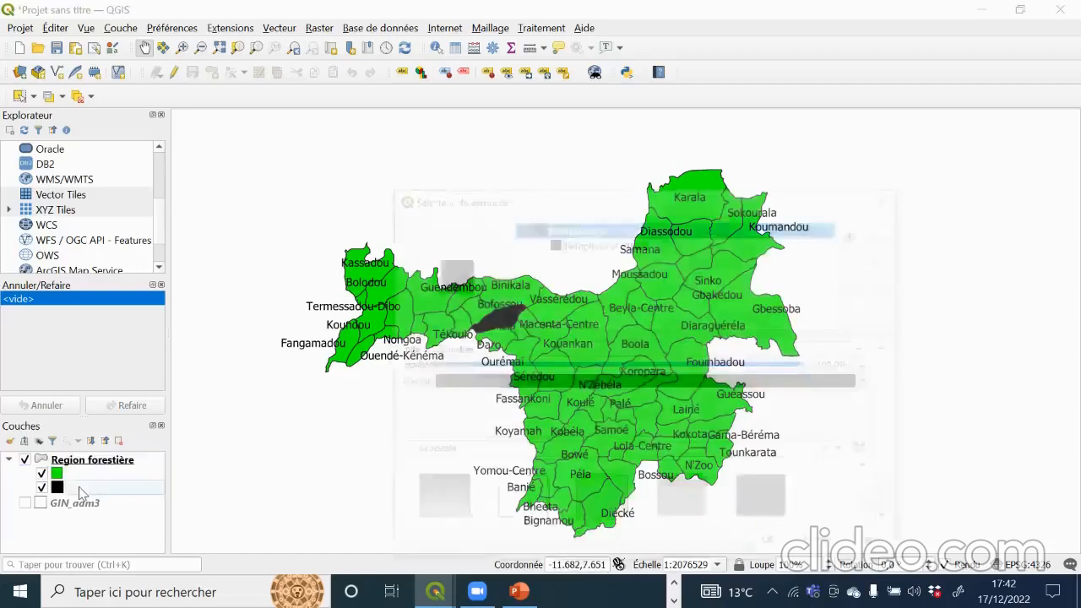
click(872, 382)
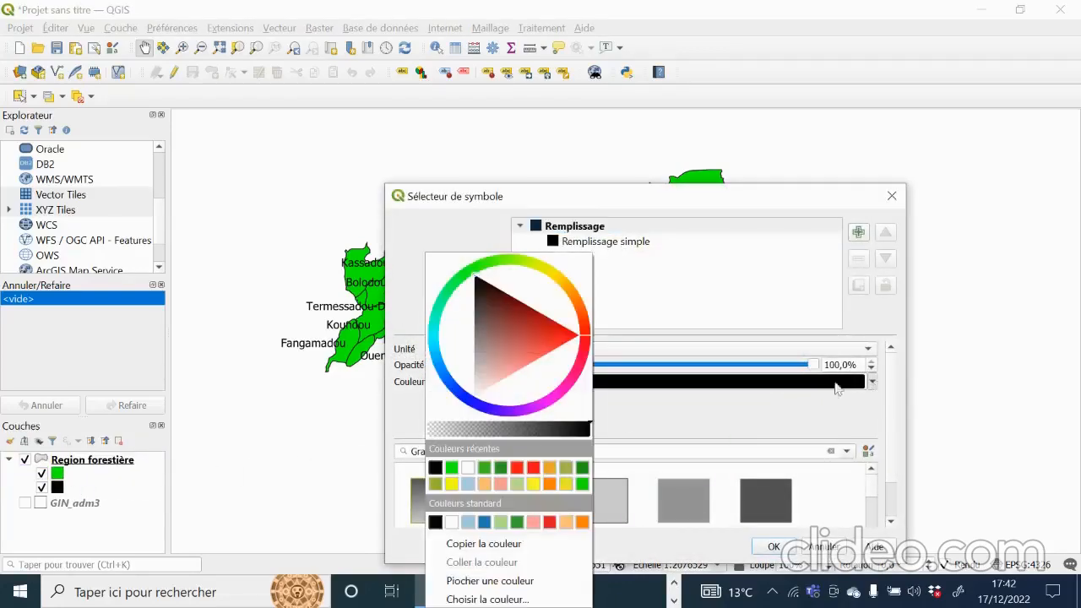
click(532, 470)
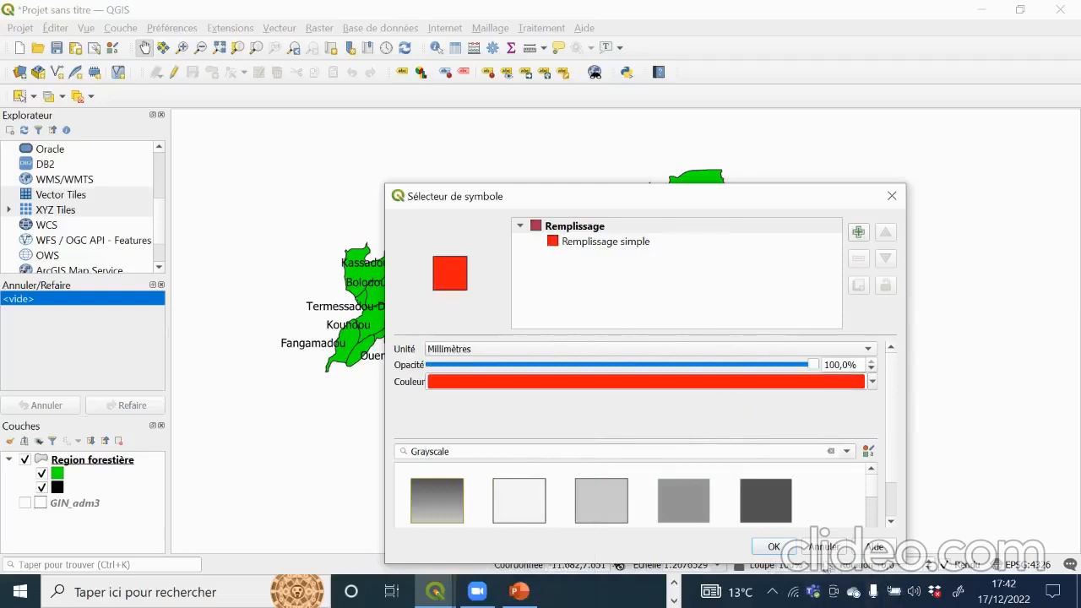
click(774, 547)
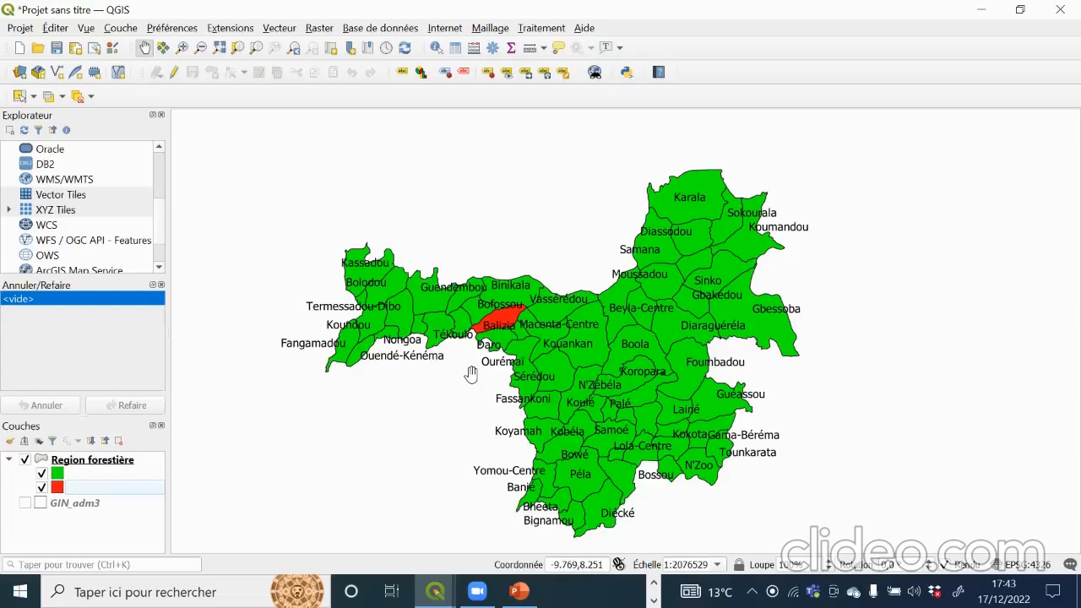
mouse_move(517, 596)
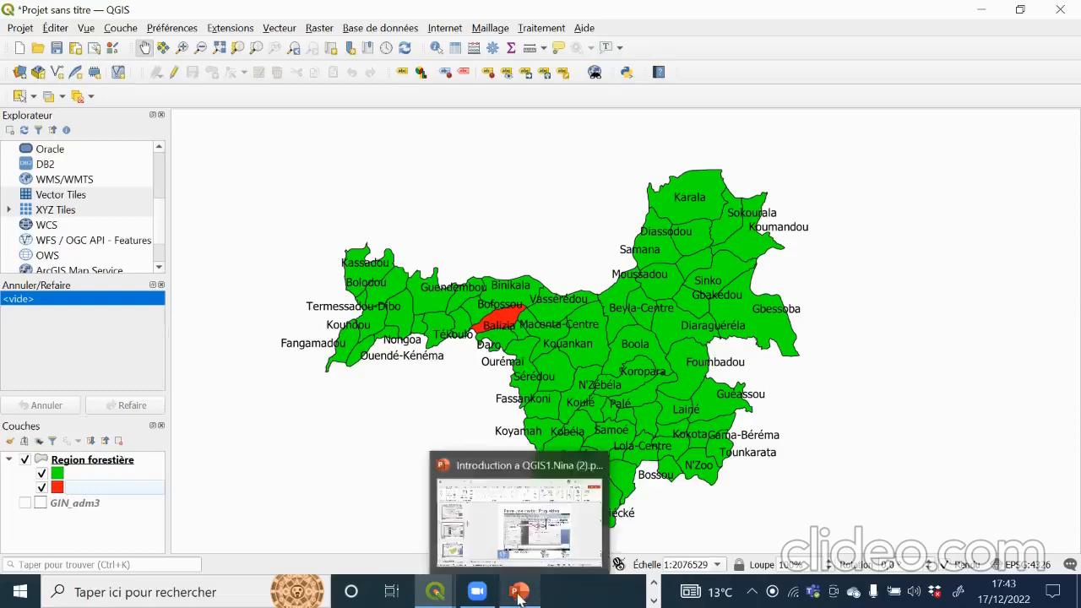
click(515, 530)
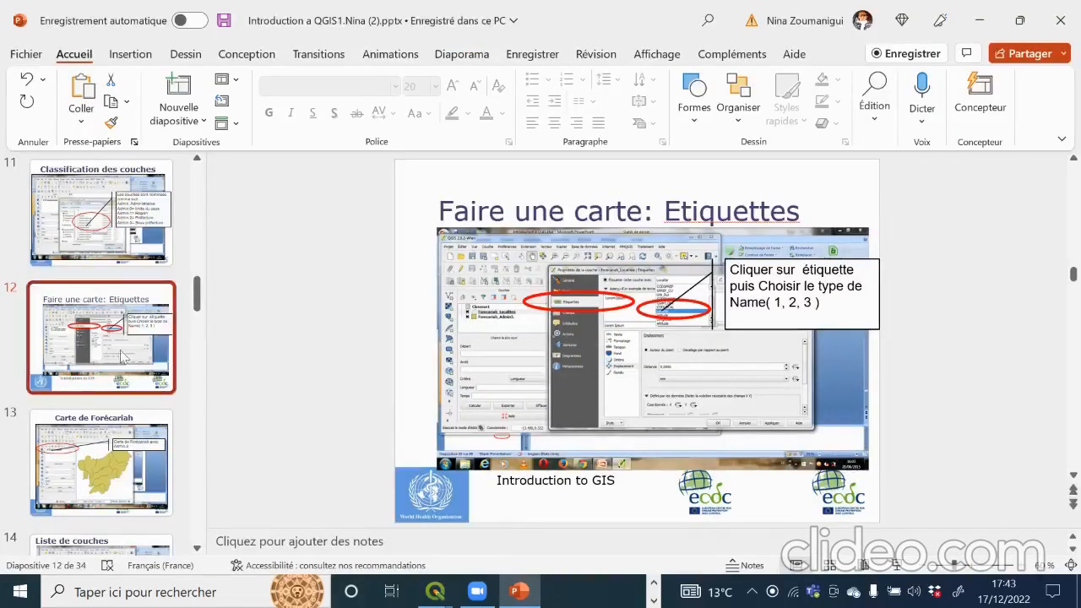
mouse_move(431, 594)
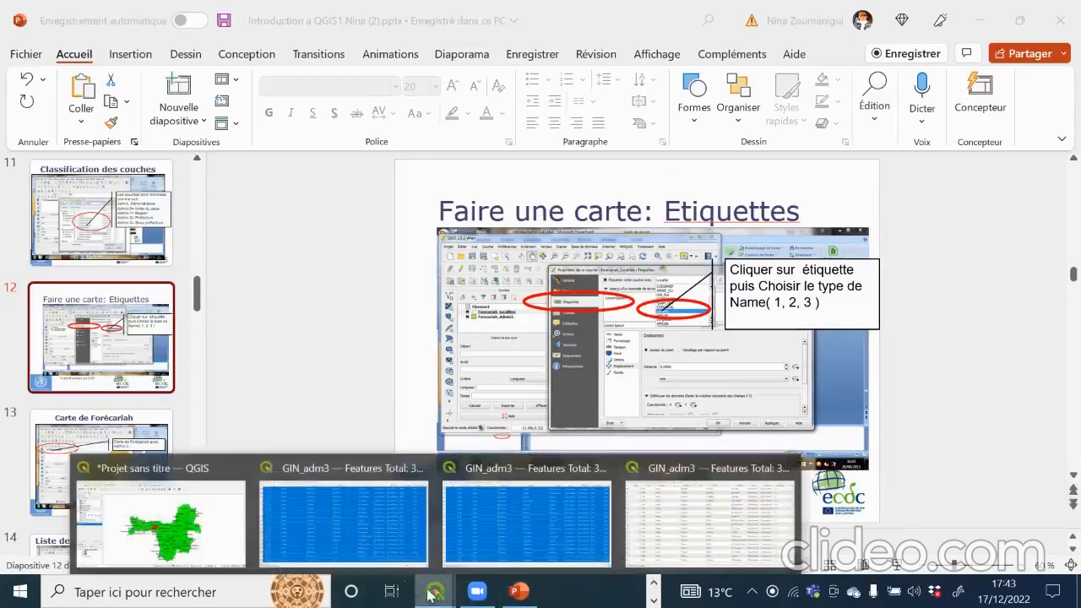
click(218, 518)
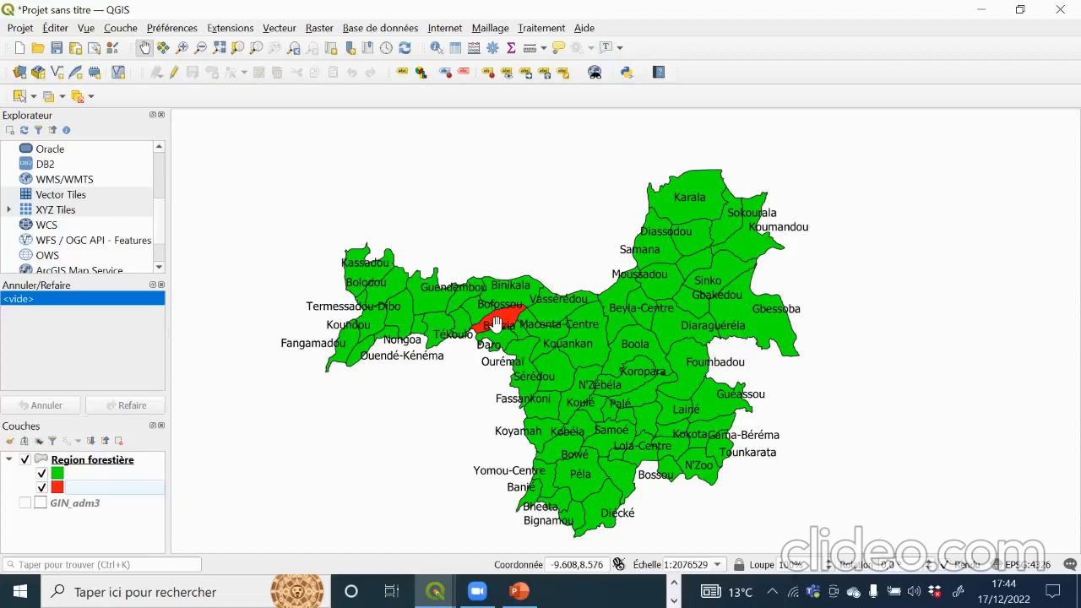
Step: In the Region forestière attribute table, enable editing and add an integer field named '1s'
right_click(116, 460)
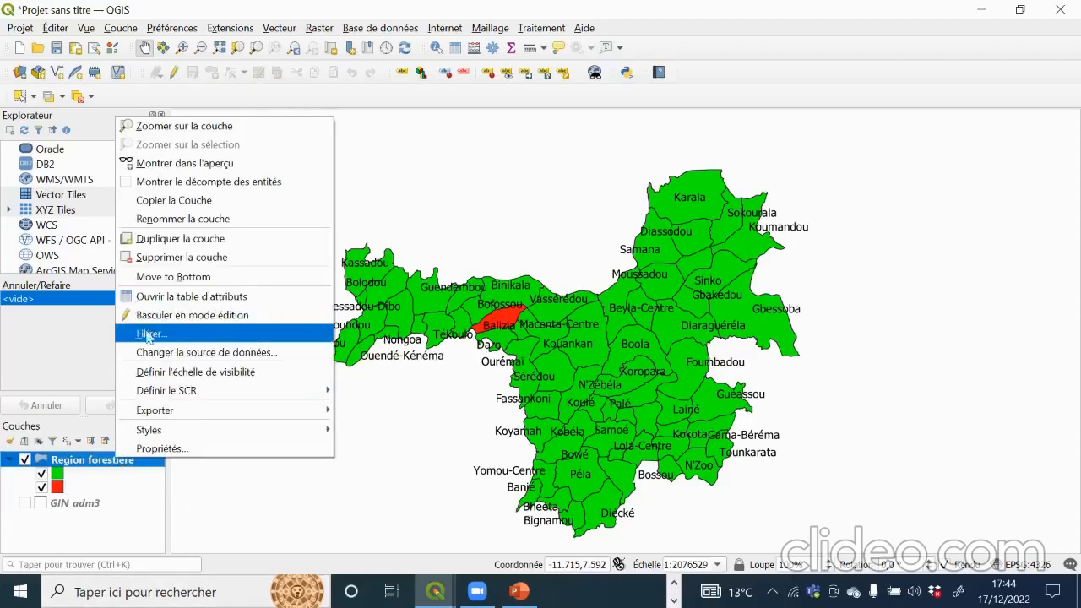
click(205, 297)
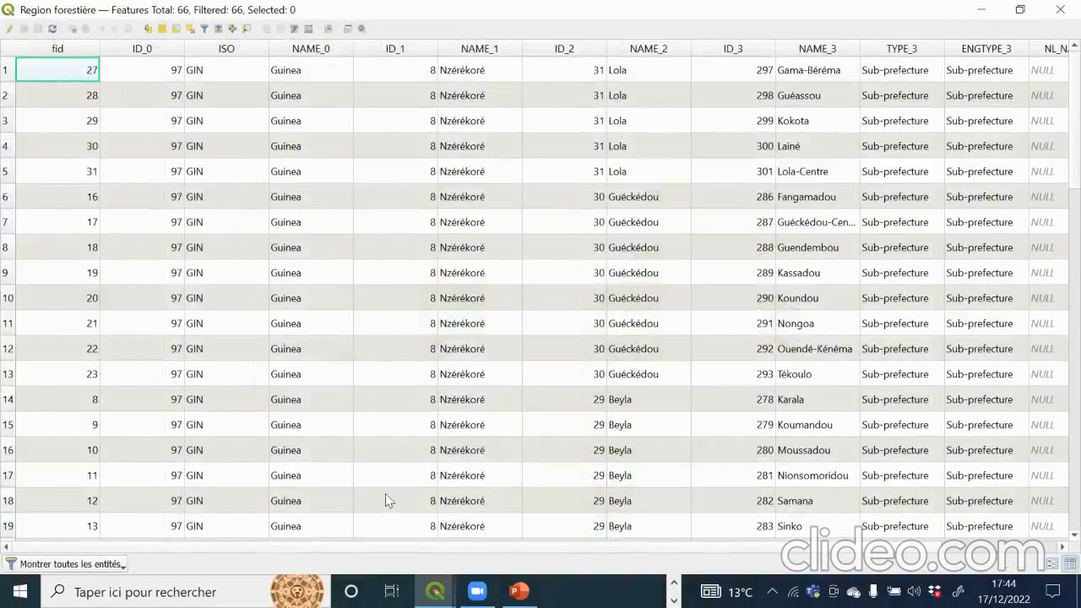
drag(491, 547, 800, 548)
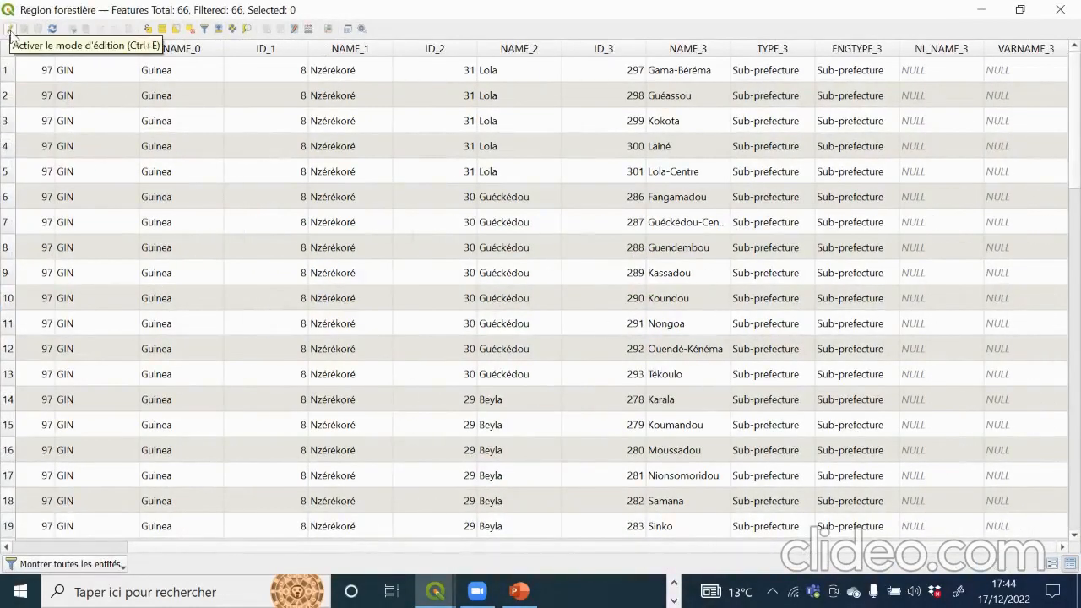
click(10, 29)
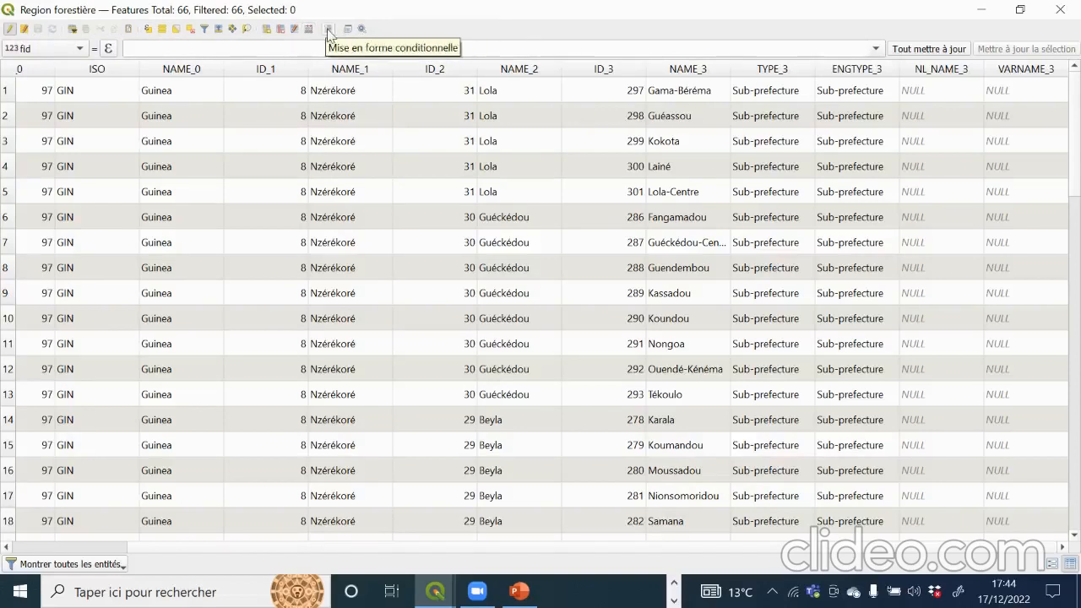
click(271, 33)
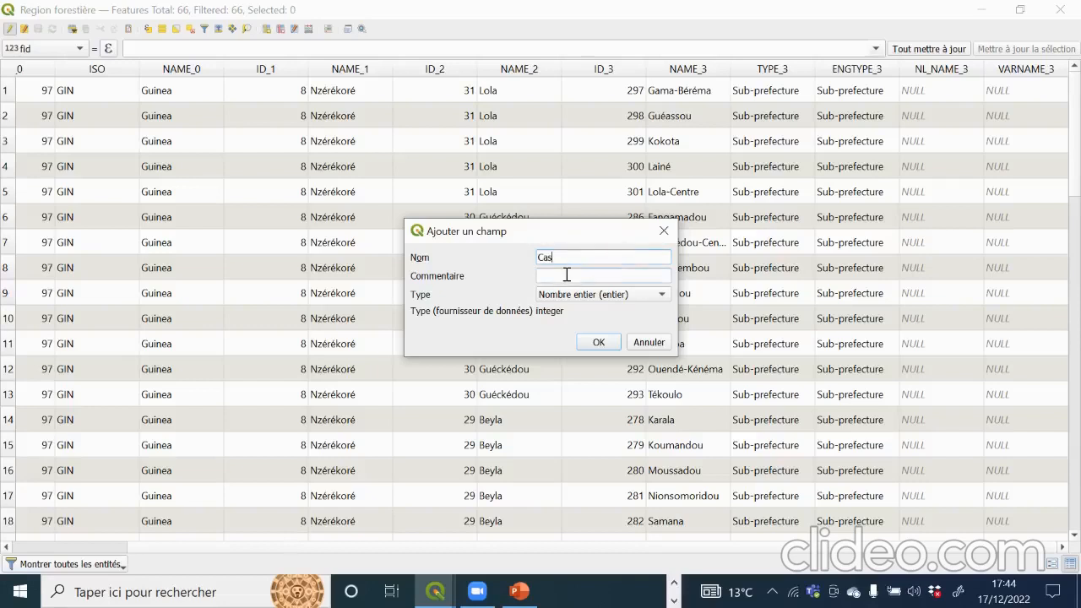
double_click(566, 258)
text(1)
text(s)
click(598, 342)
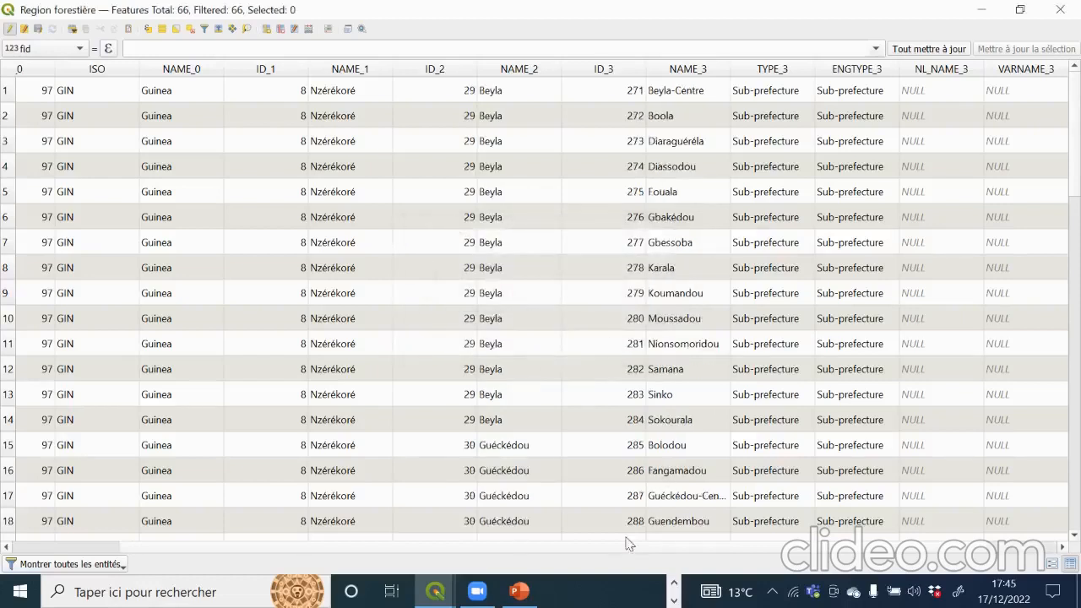
Step: Enter 2 for Beyla-Centre in the new field, then save edits and stop editing
scroll(435, 552, right, 1)
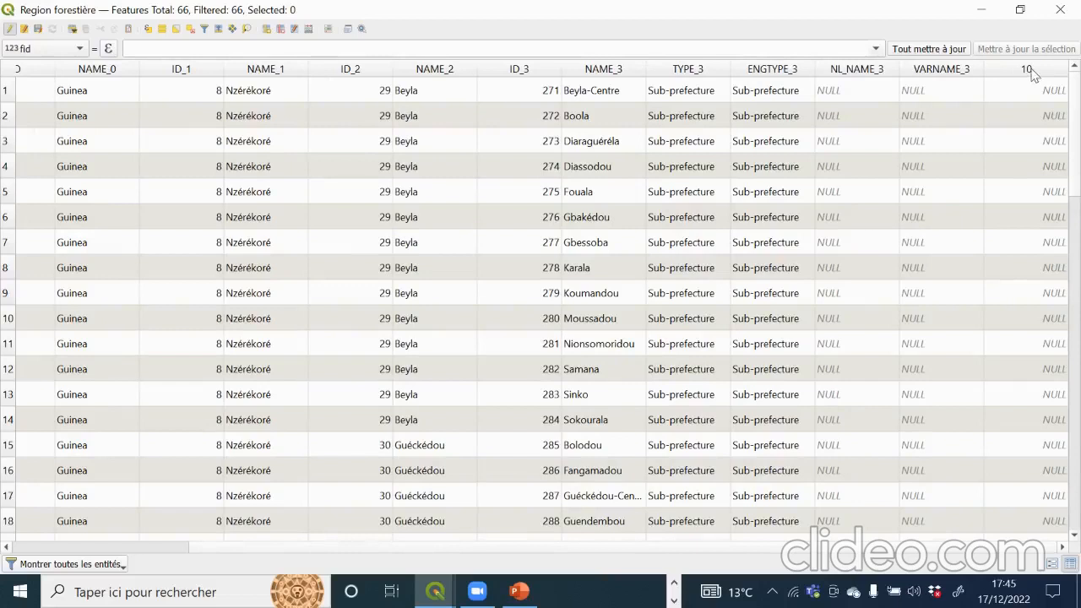
double_click(1037, 94)
text(2)
click(10, 31)
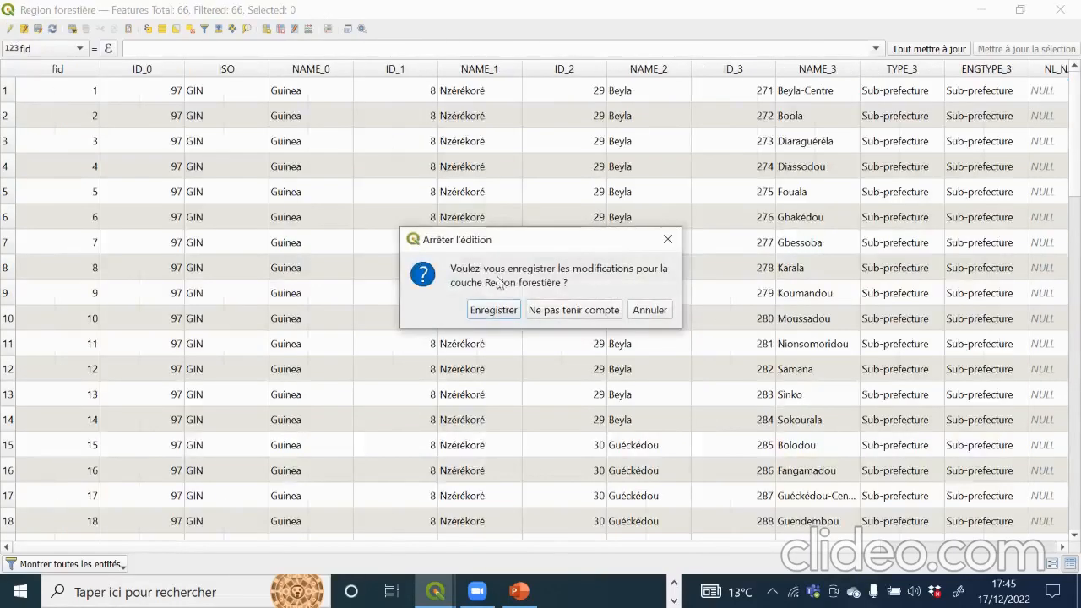
click(502, 315)
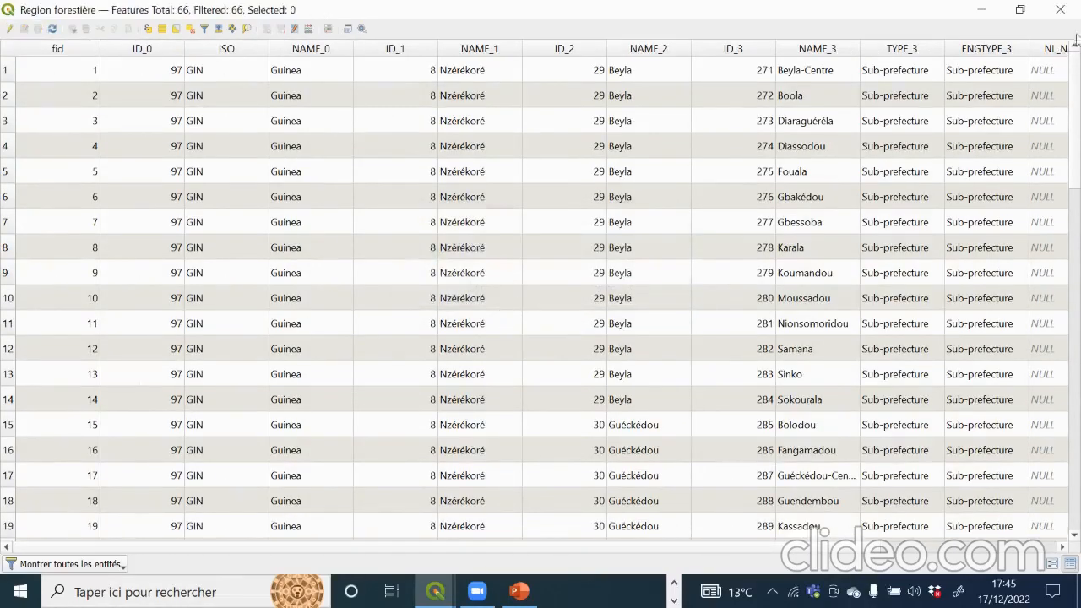
click(981, 10)
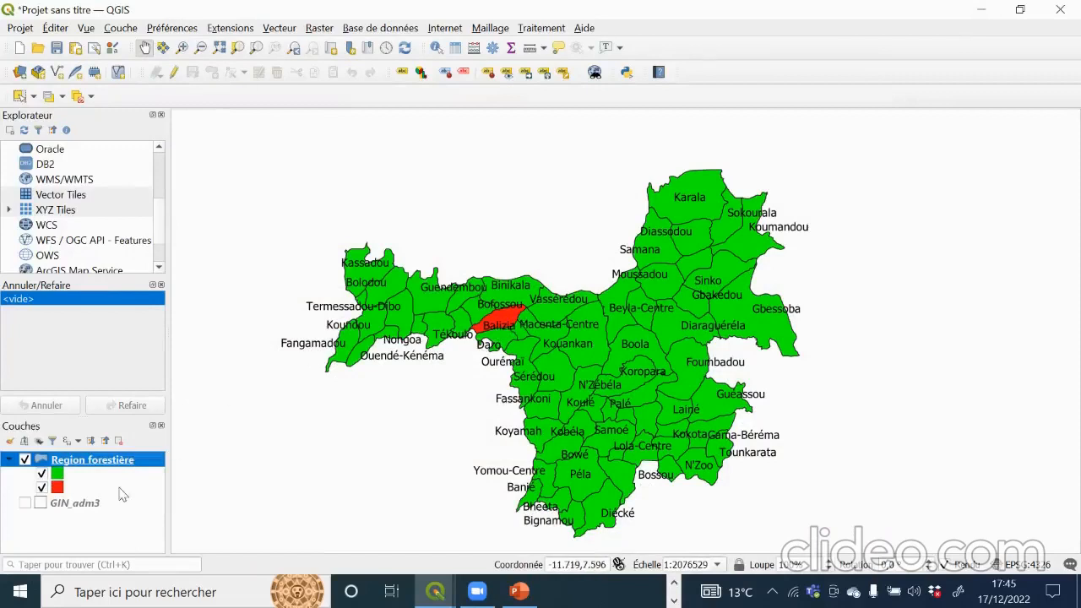
right_click(133, 461)
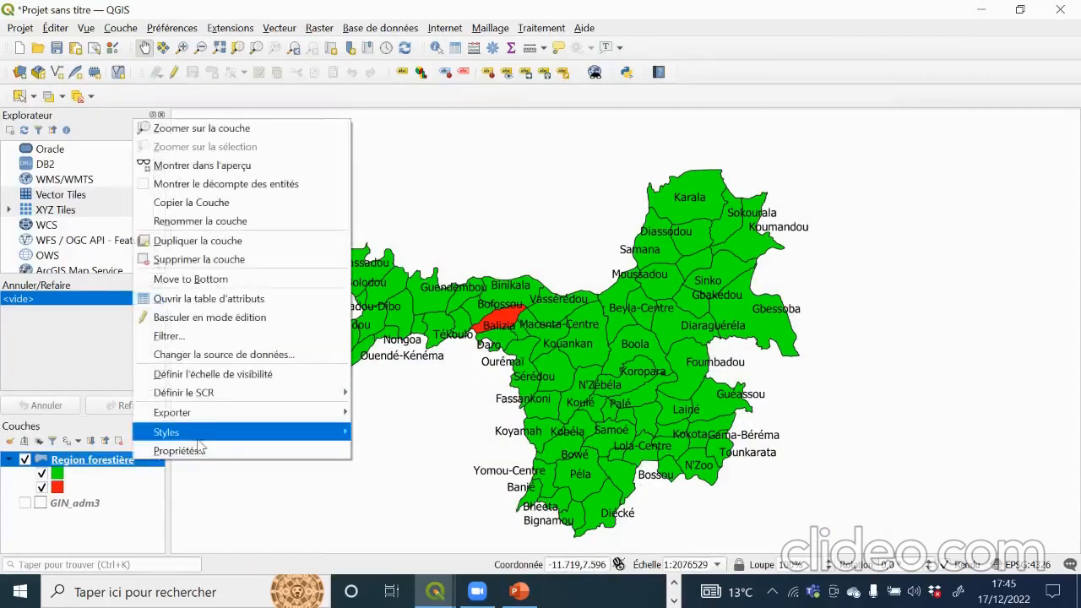
mouse_move(234, 438)
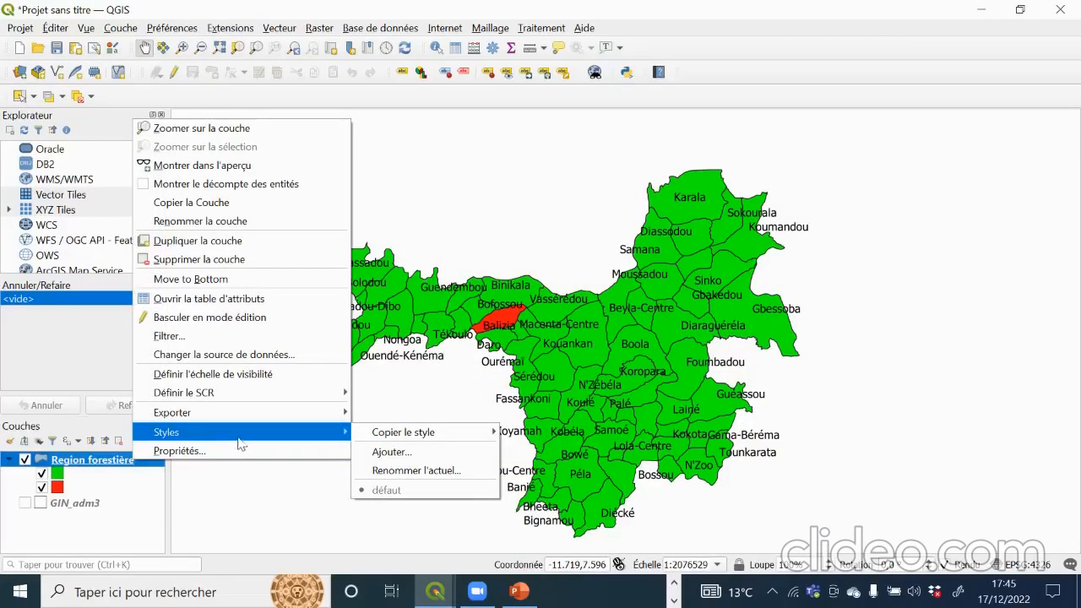
click(527, 188)
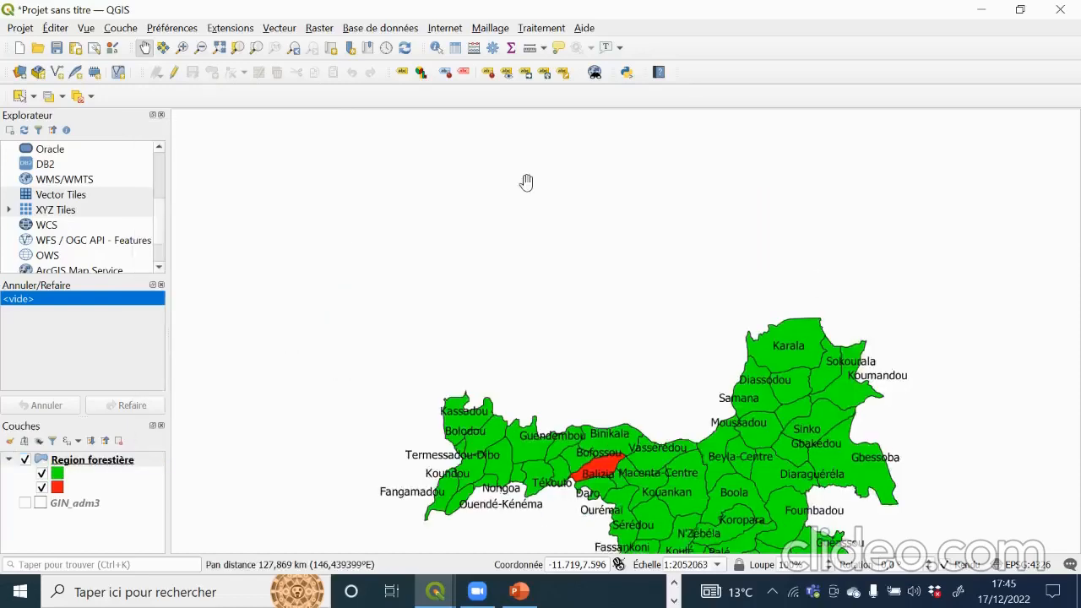
drag(751, 462, 659, 321)
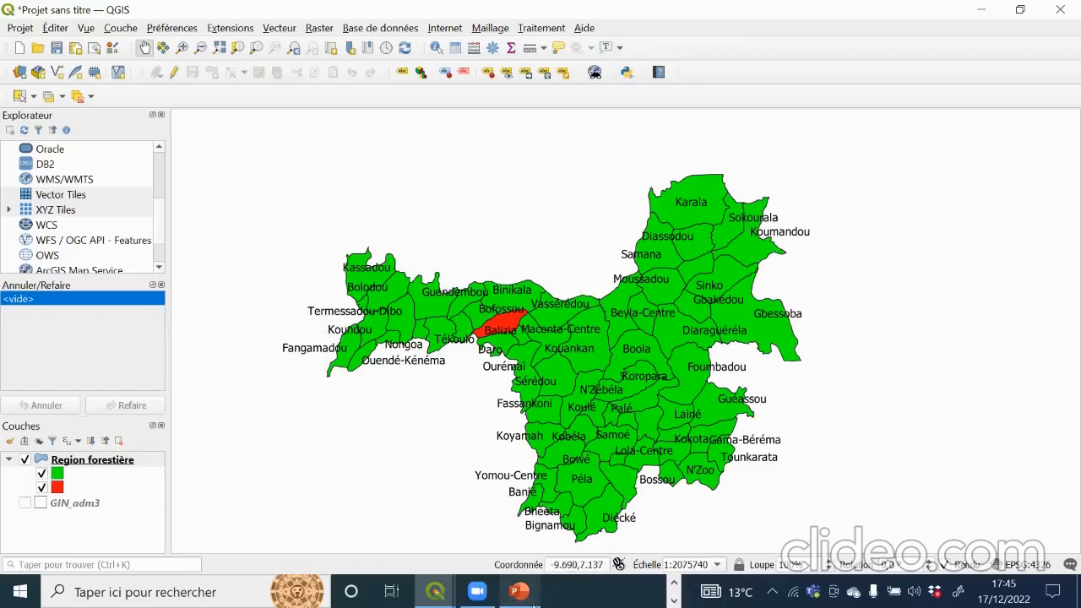
Step: In PowerPoint, advance three slides to slide 15, 'Changement de l'ordre des couches'
click(522, 593)
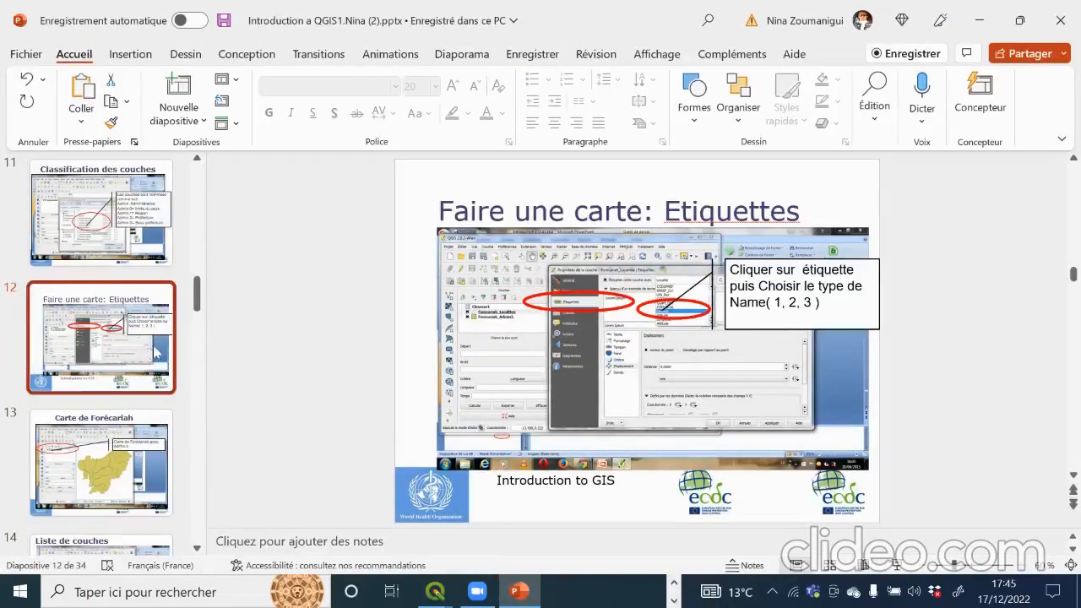
key(Down)
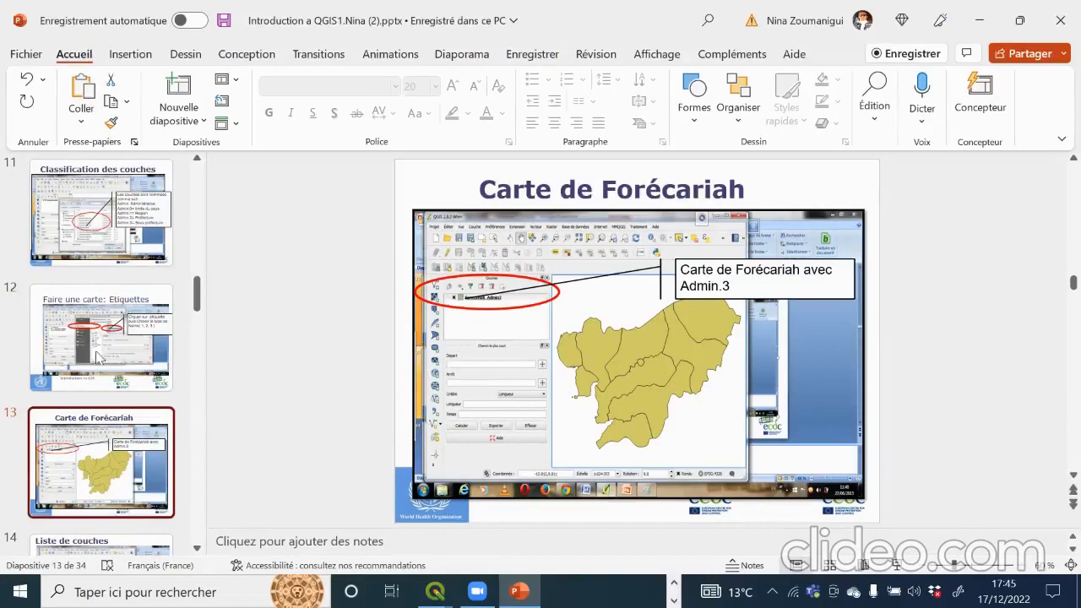
key(Down)
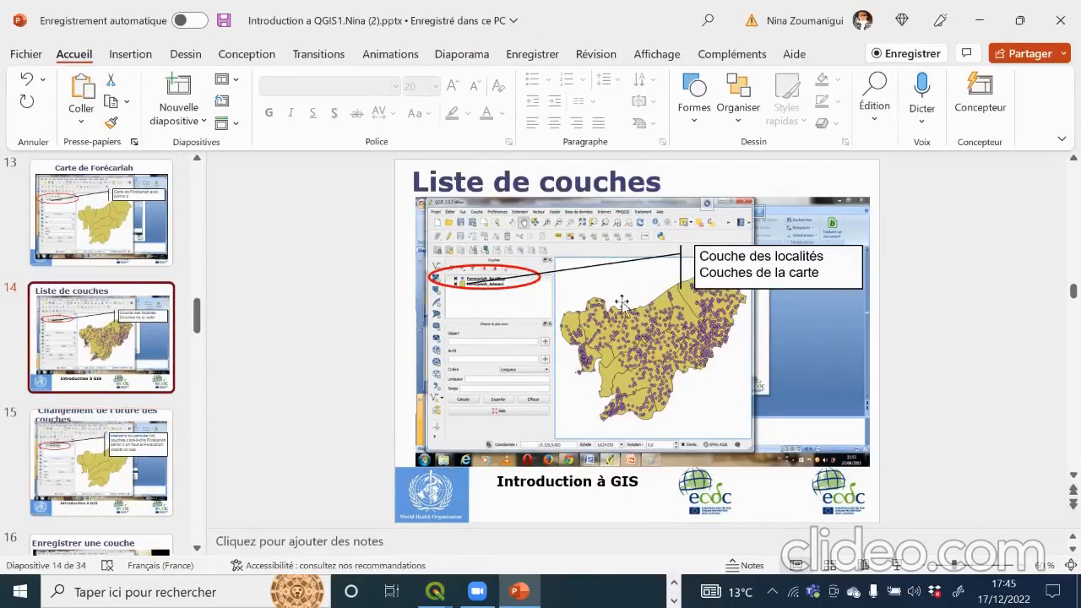
key(Down)
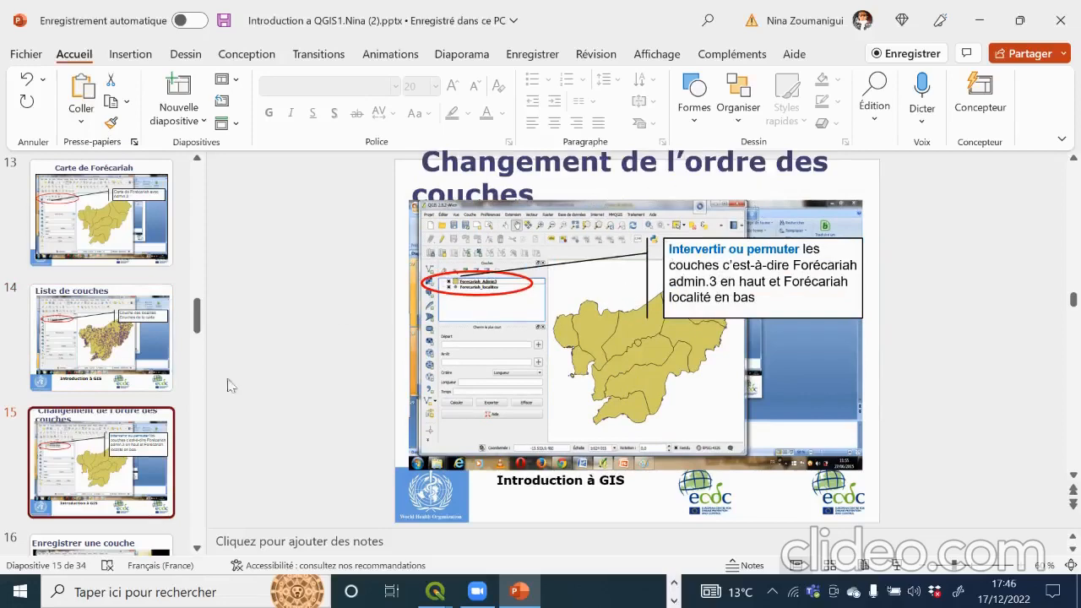
Step: Reorder the QGIS layers so GIN_adm3 sits above Region forestière, then minimize QGIS
mouse_move(435, 591)
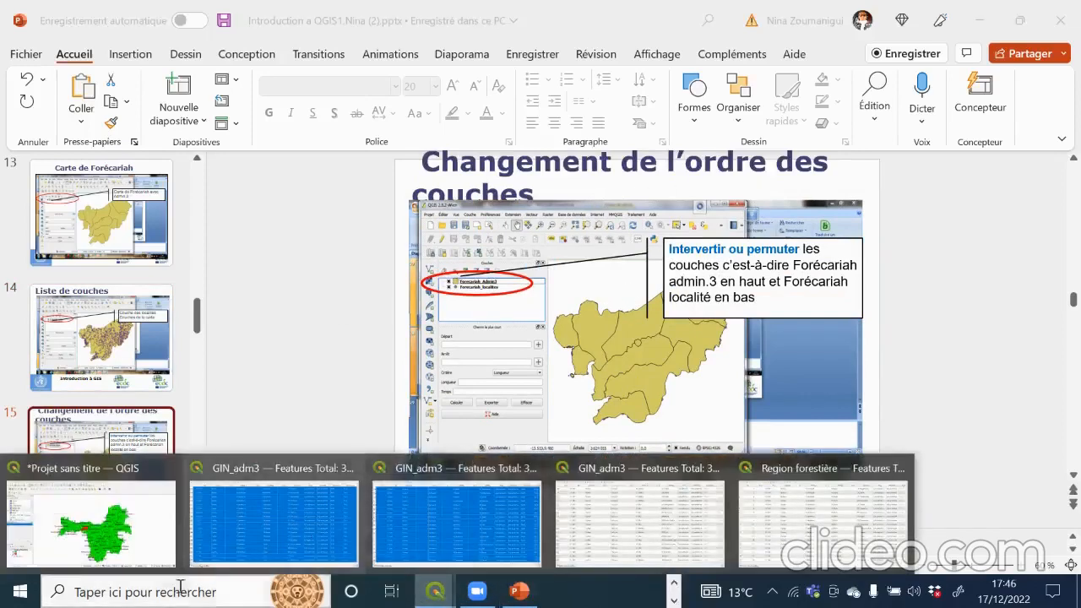
click(122, 528)
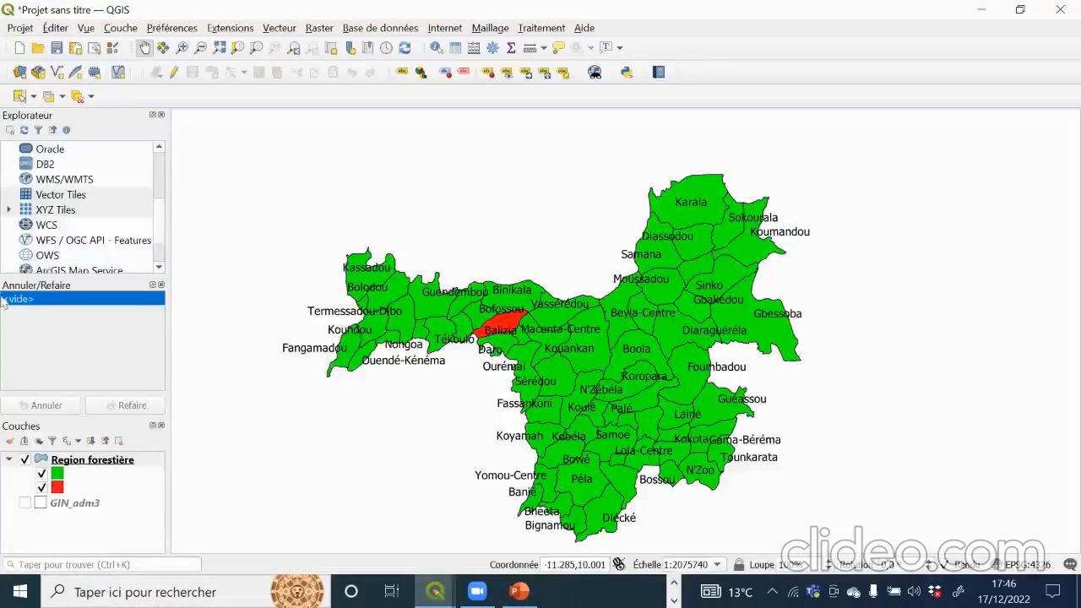
drag(76, 460, 74, 525)
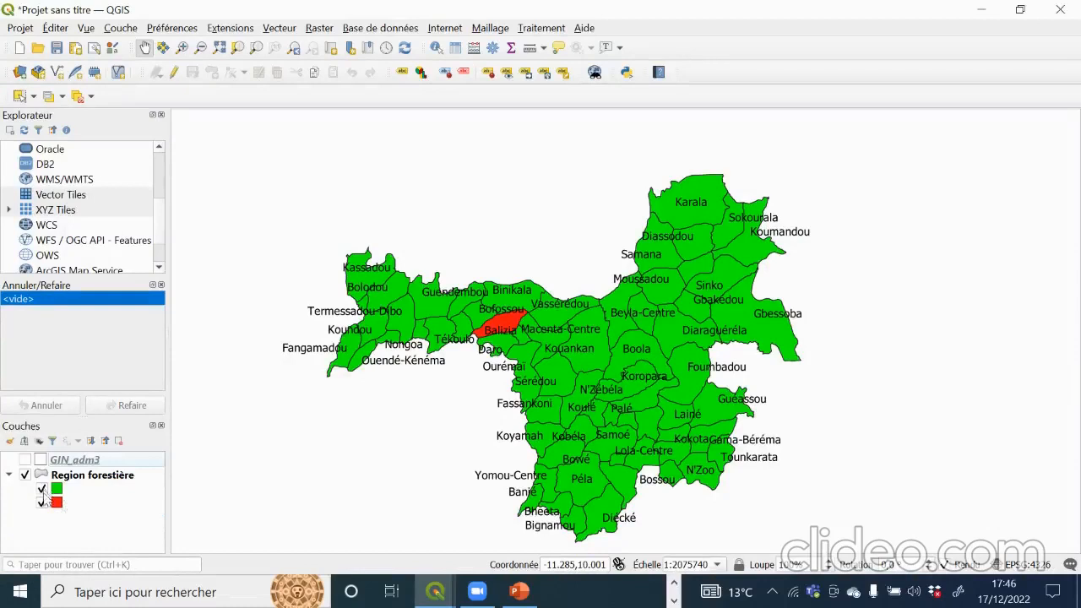
drag(70, 475, 73, 448)
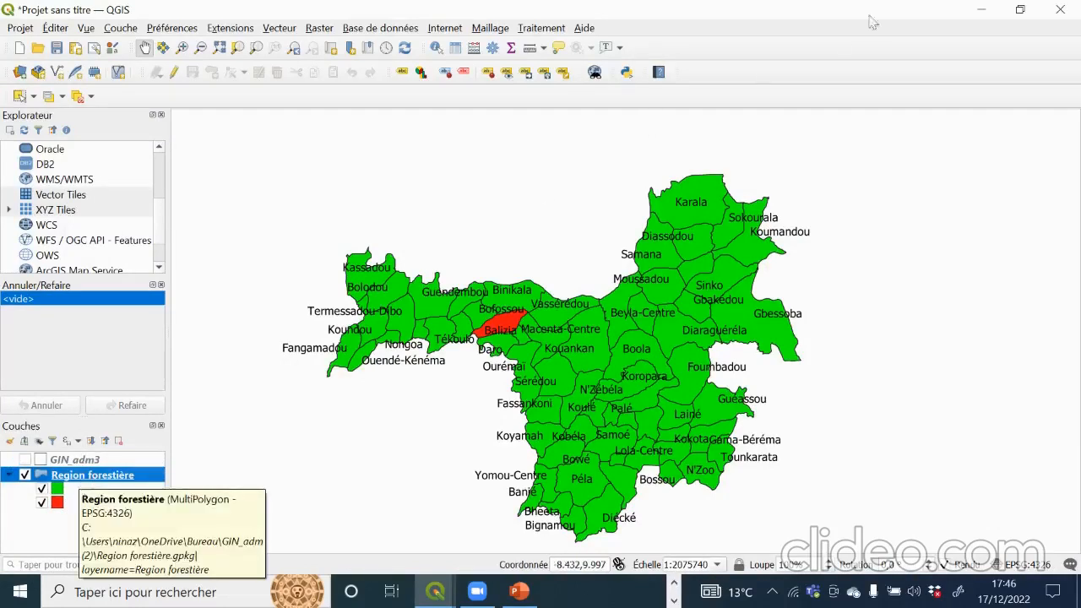
click(977, 15)
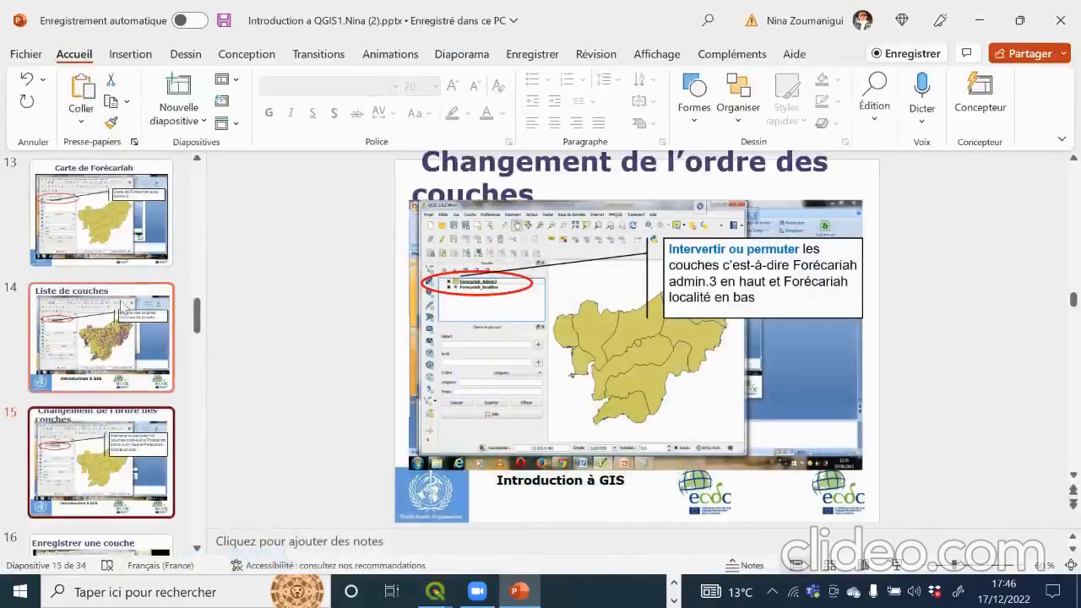
Step: Start the slideshow at the 'Introduction à QGIS 2.6' title slide, then advance to 'Plan de la présentation'
scroll(124, 307, up, 3)
scroll(124, 307, up, 15)
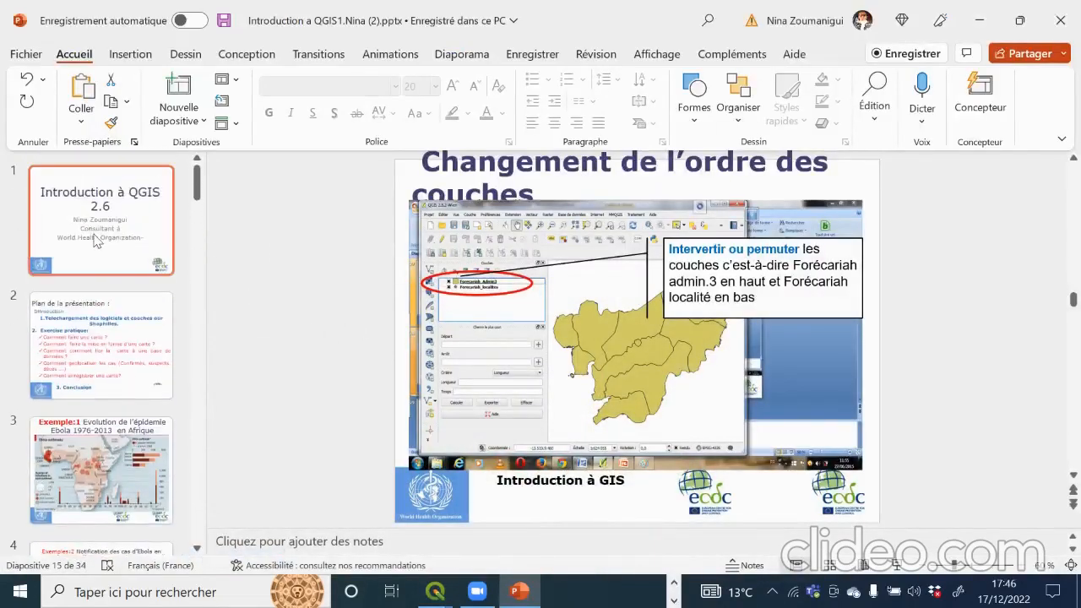
click(101, 220)
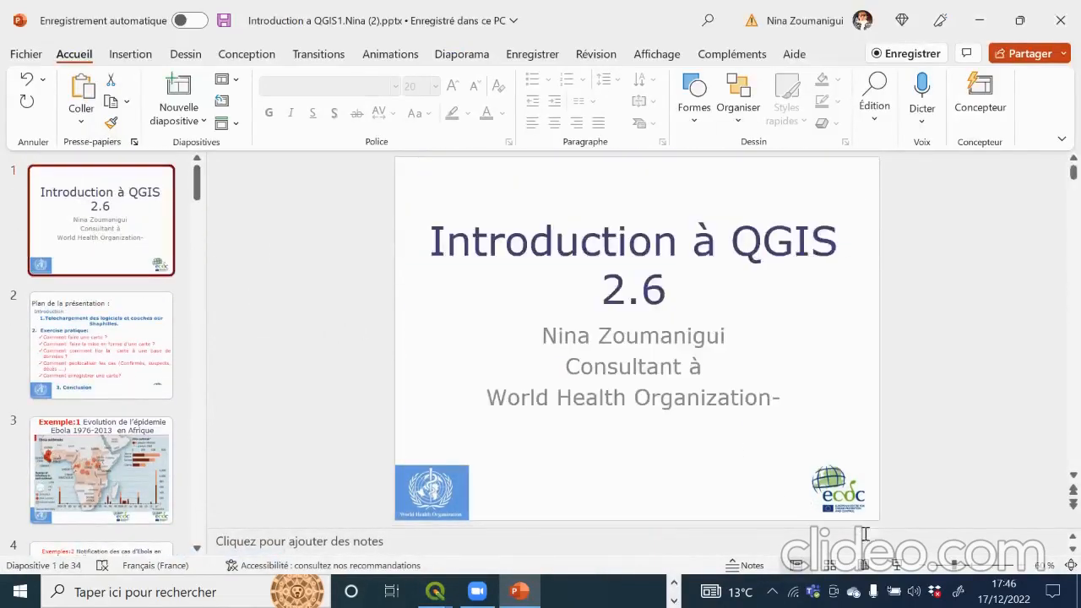
click(893, 565)
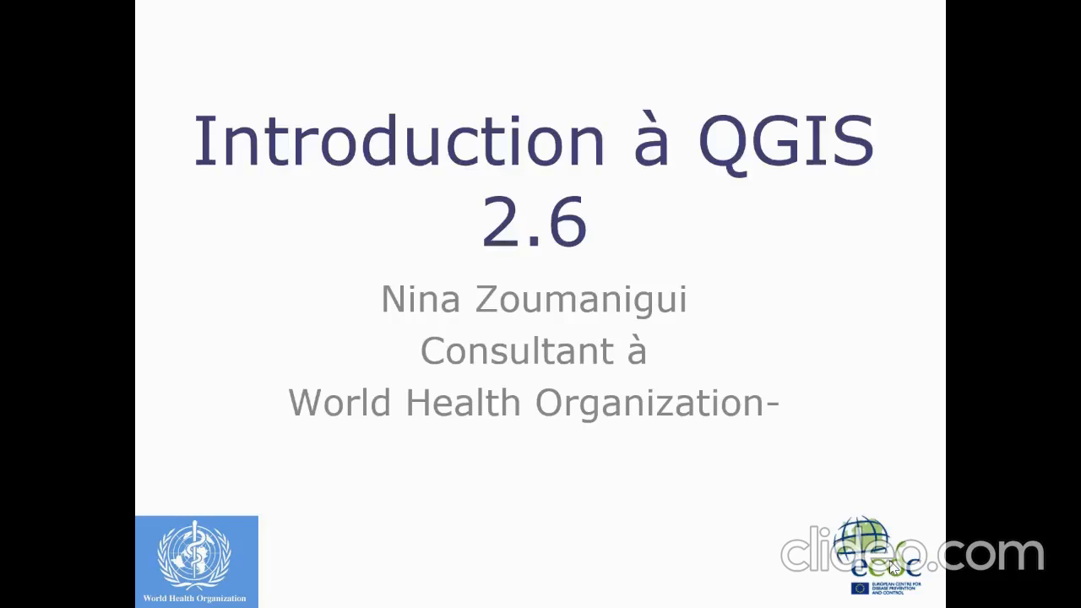
click(893, 567)
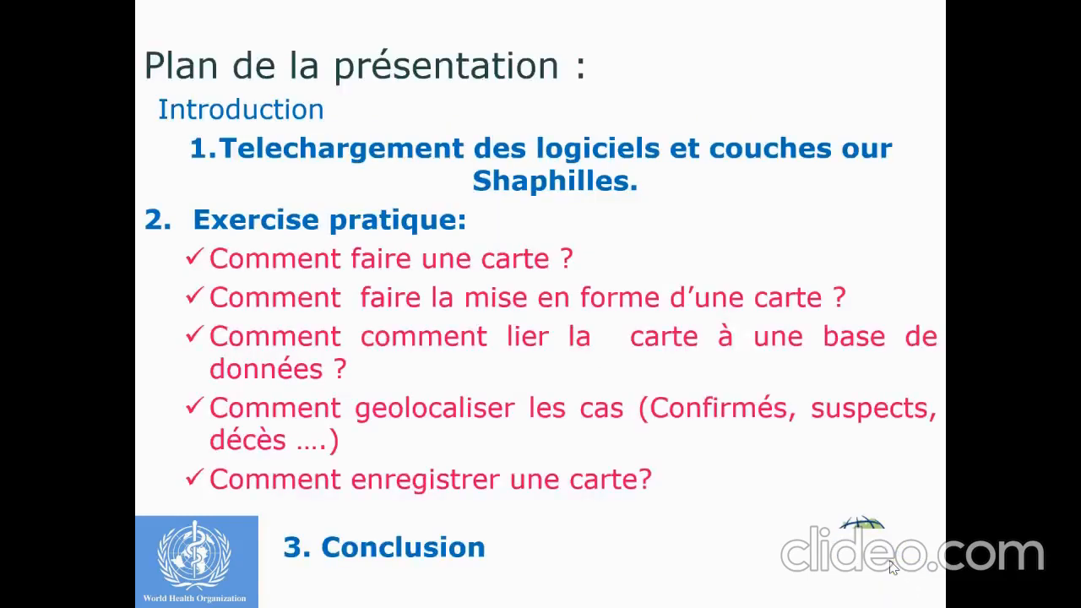